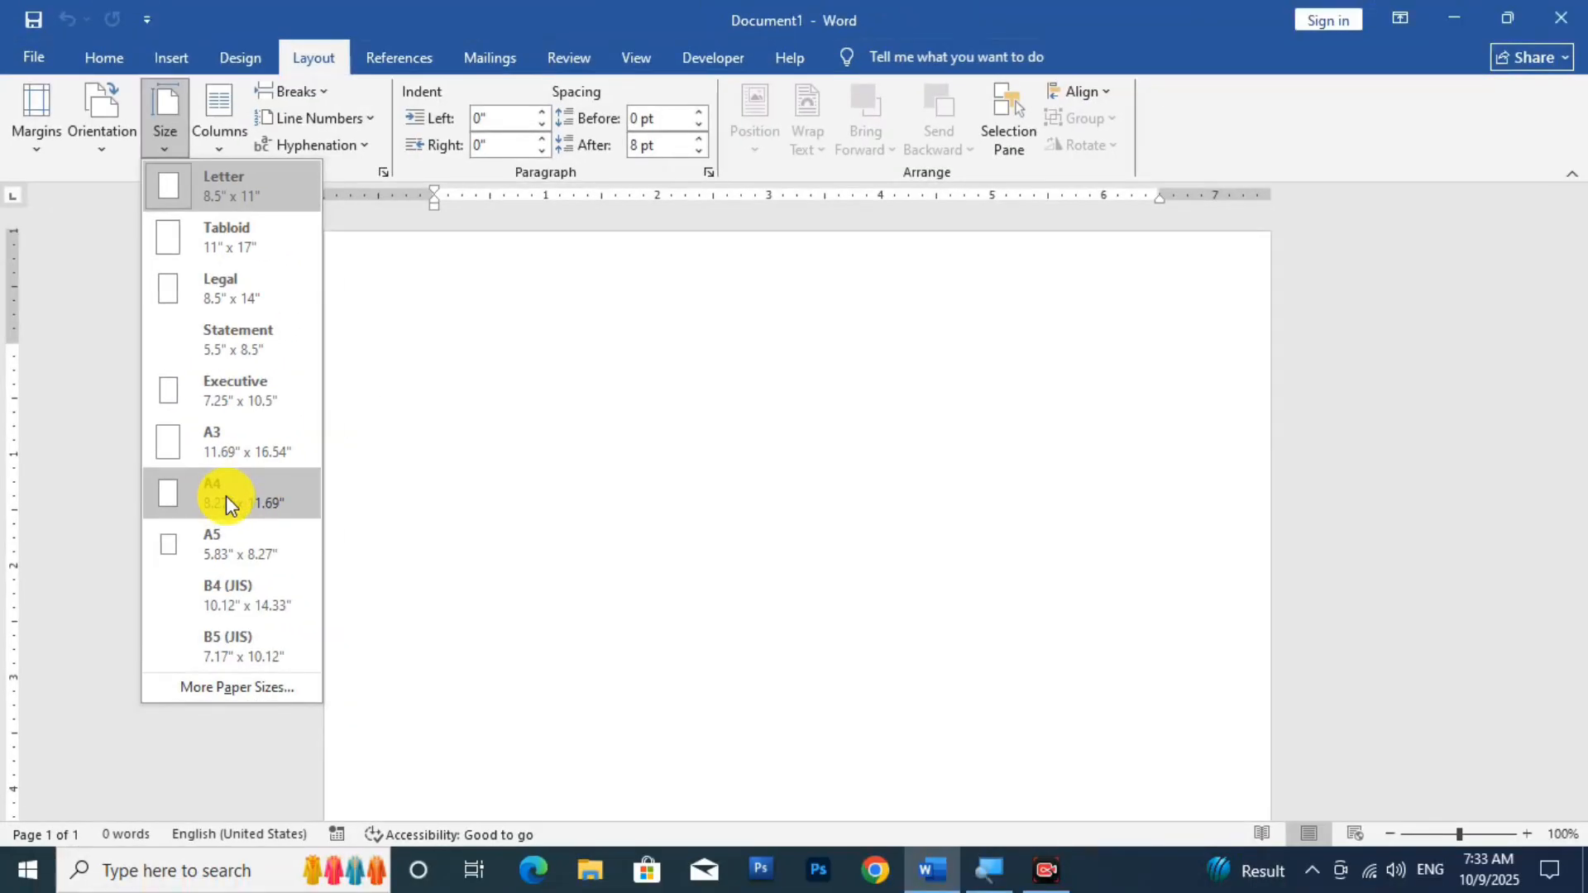
Set up the page as A4 with Narrow margins in landscape orientation
left_click(240, 501)
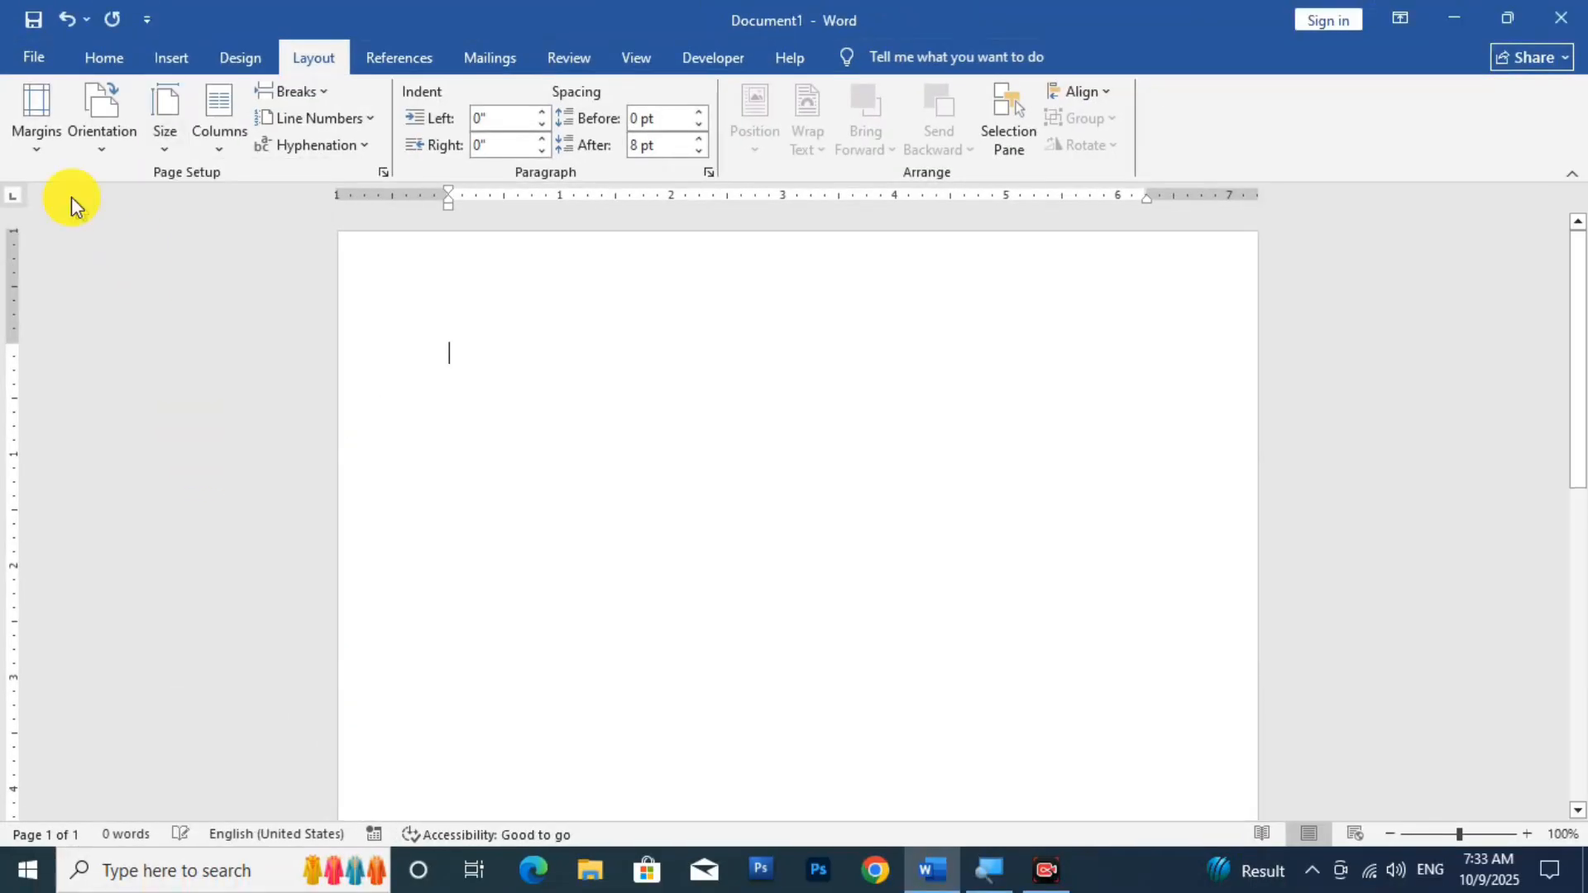
left_click(46, 142)
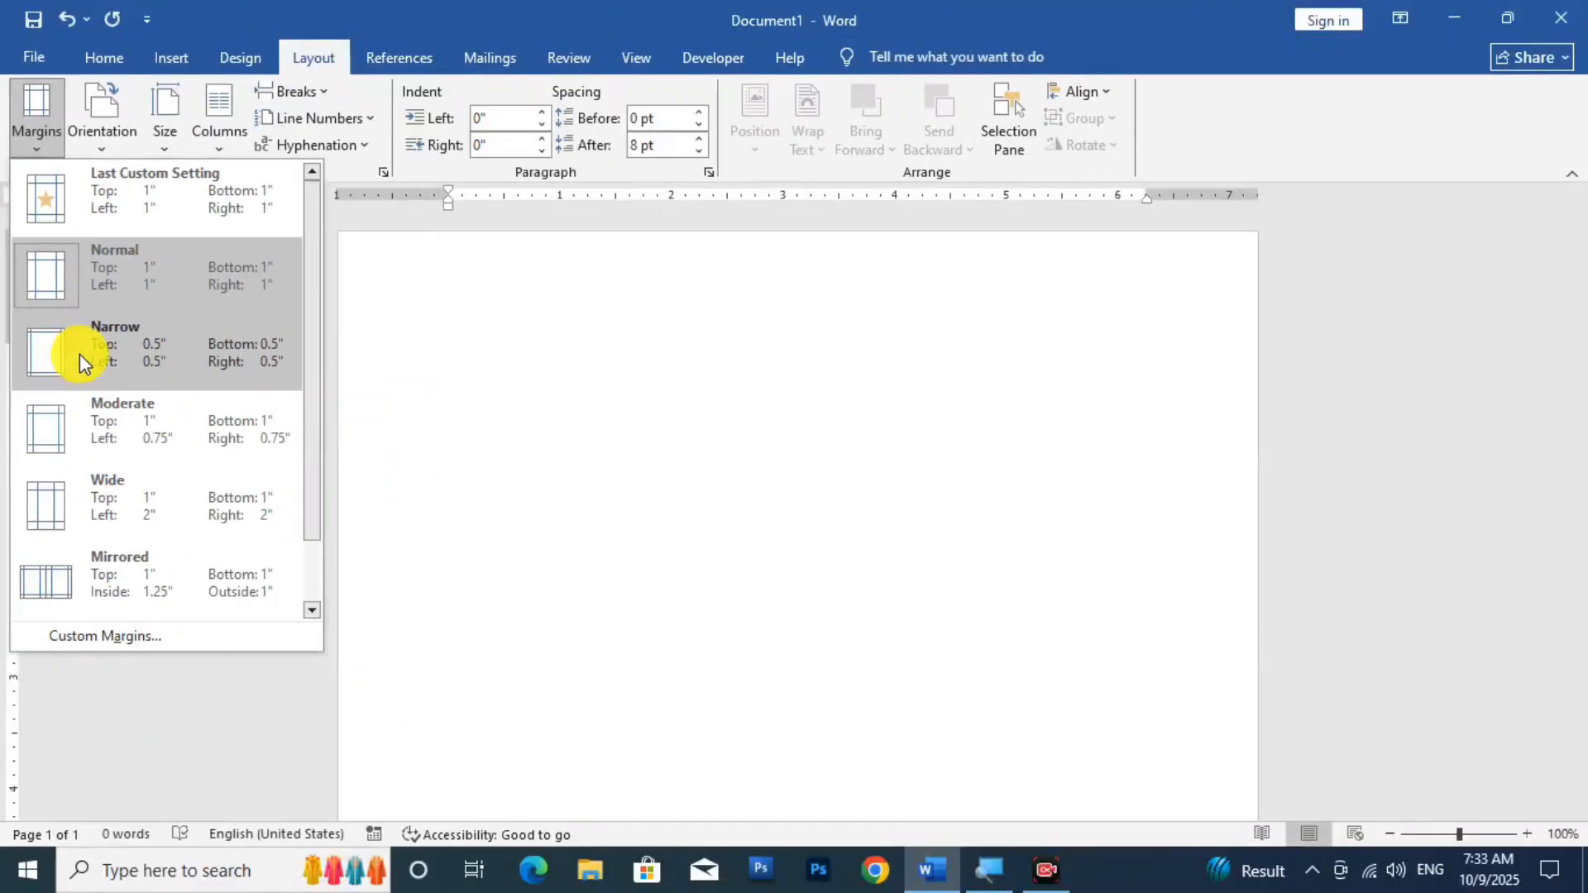
left_click(148, 356)
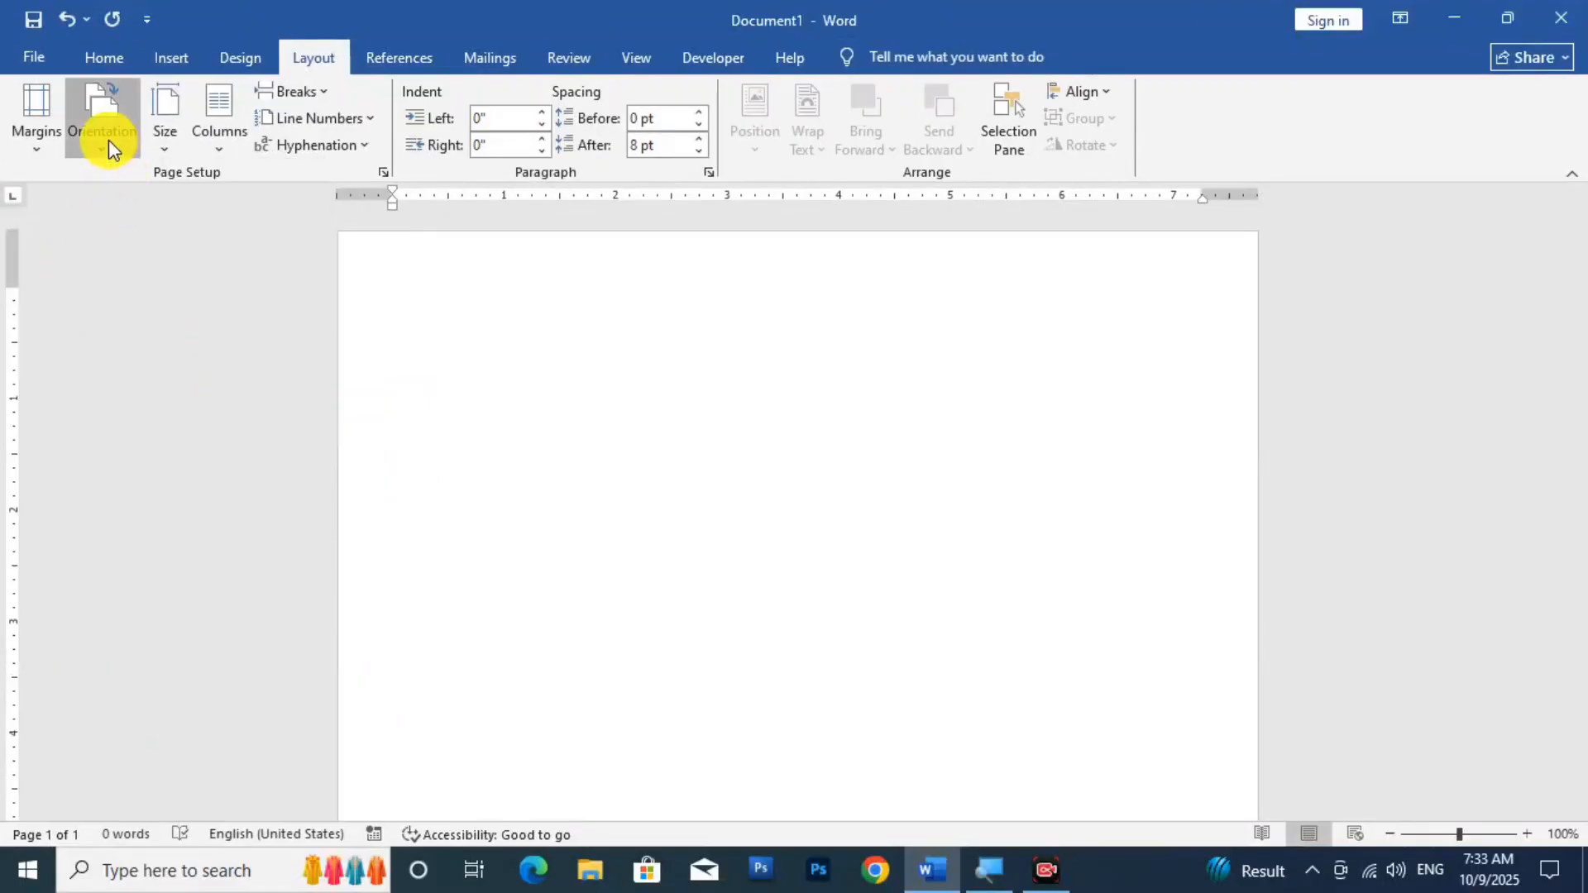
left_click(108, 141)
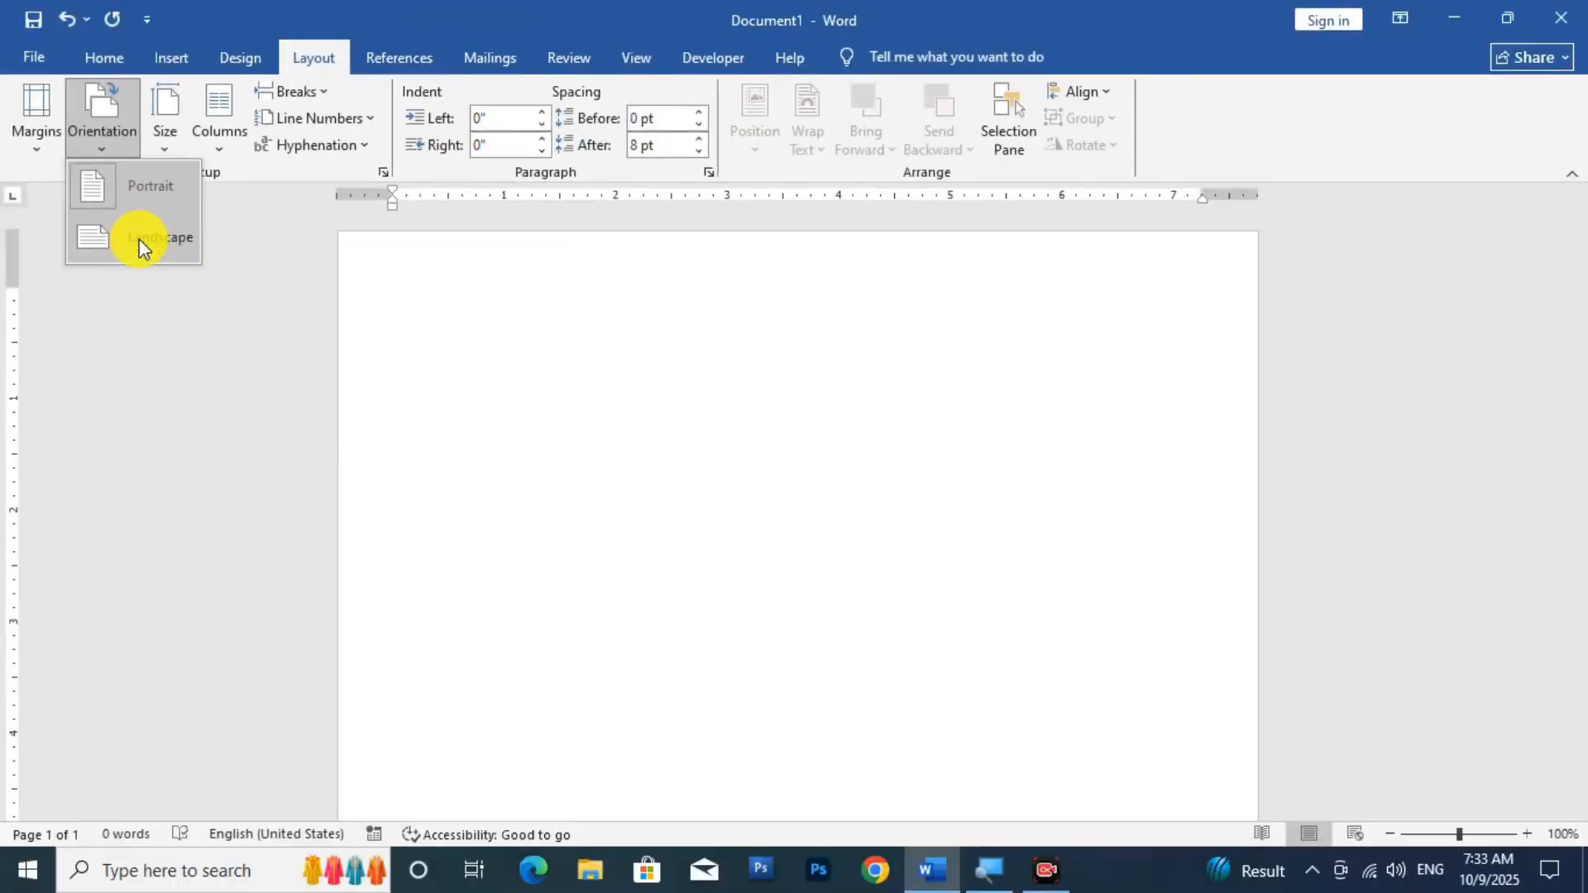
left_click(143, 241)
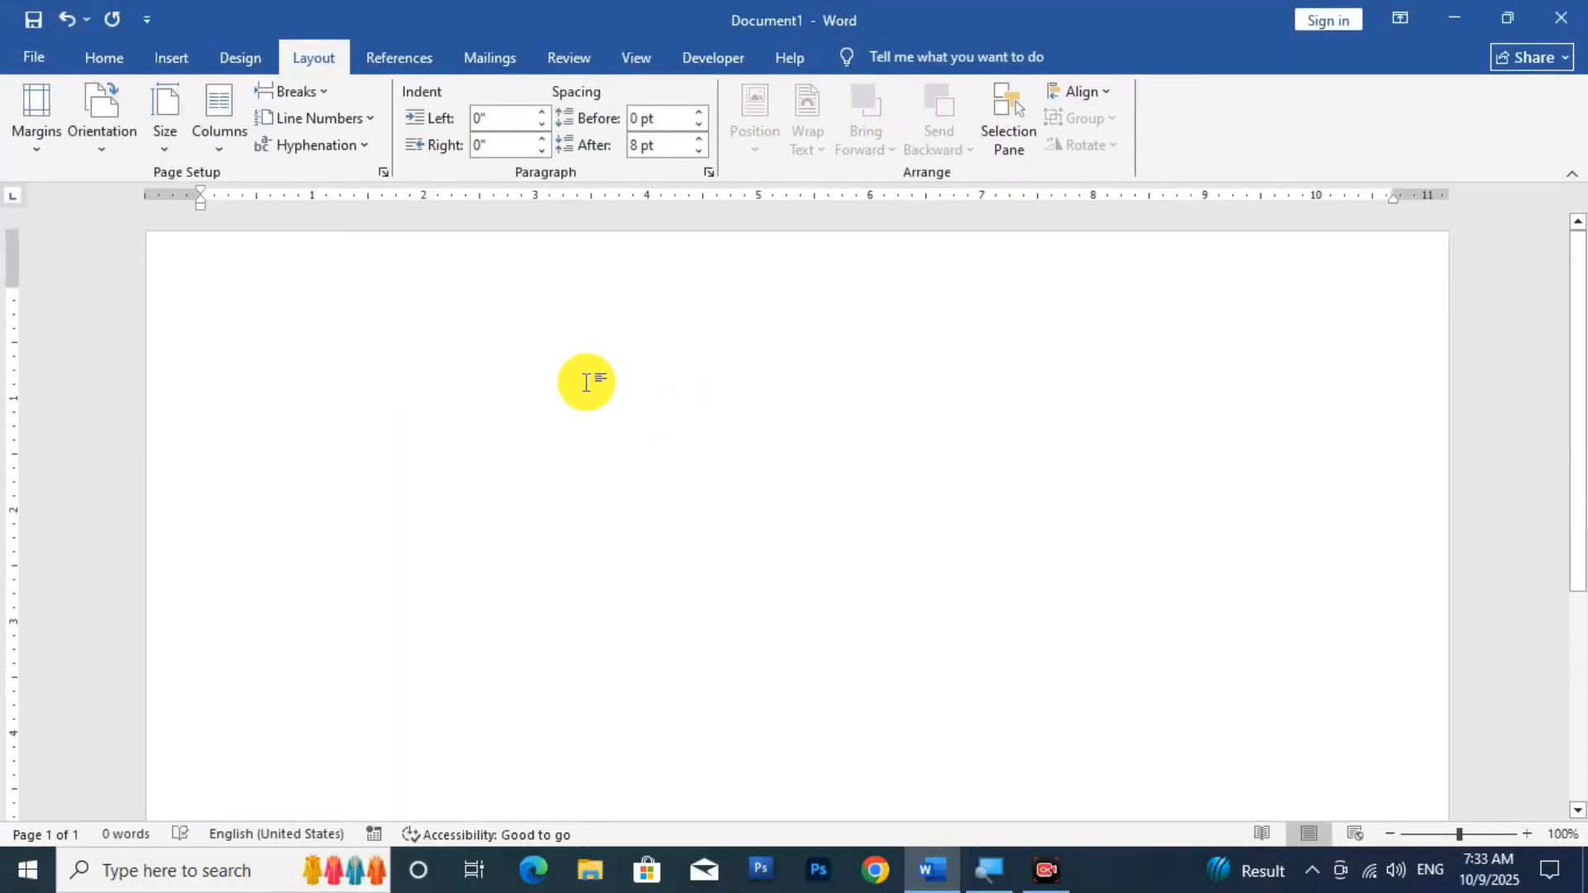
scroll(586, 382, "down", 5)
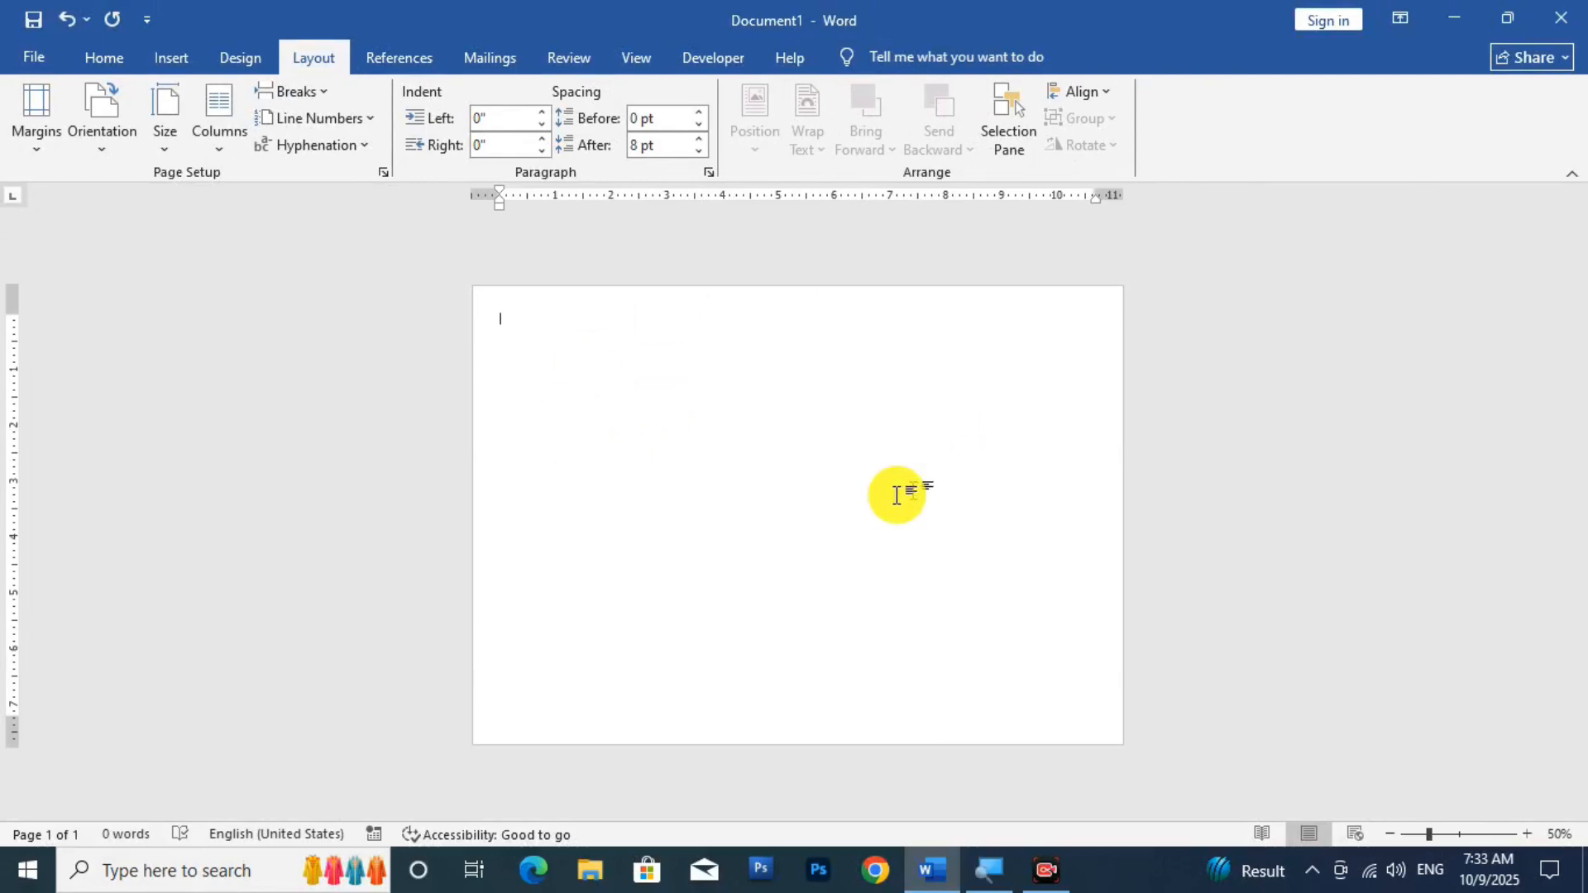
Draw a rectangle about 8.21" high and 5.94" wide covering the right half of the page and remove its outline
left_click(164, 59)
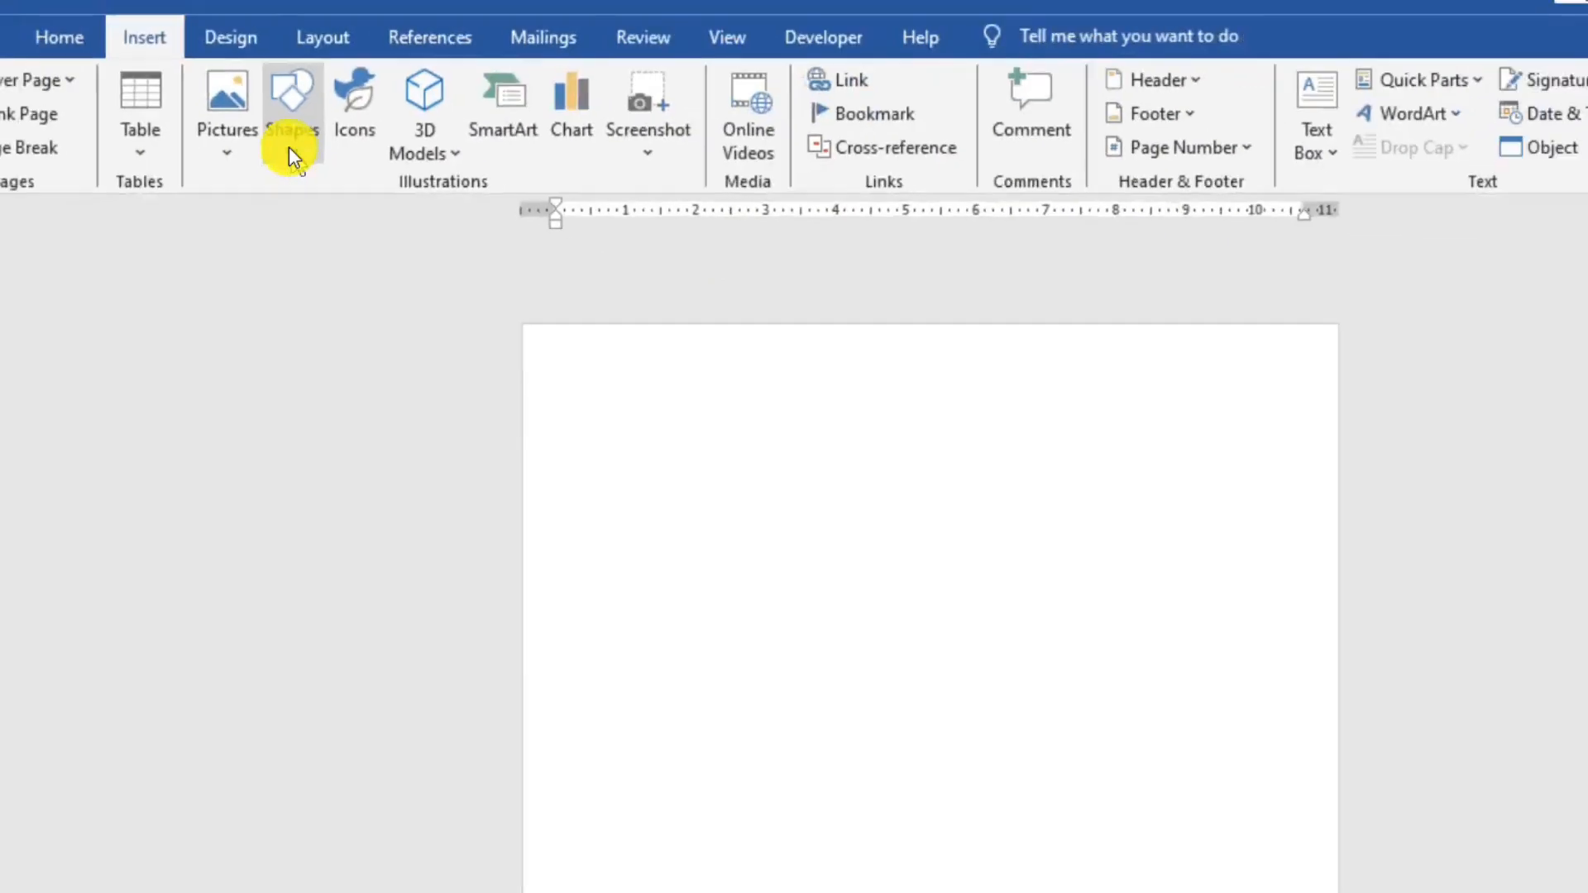
left_click(289, 147)
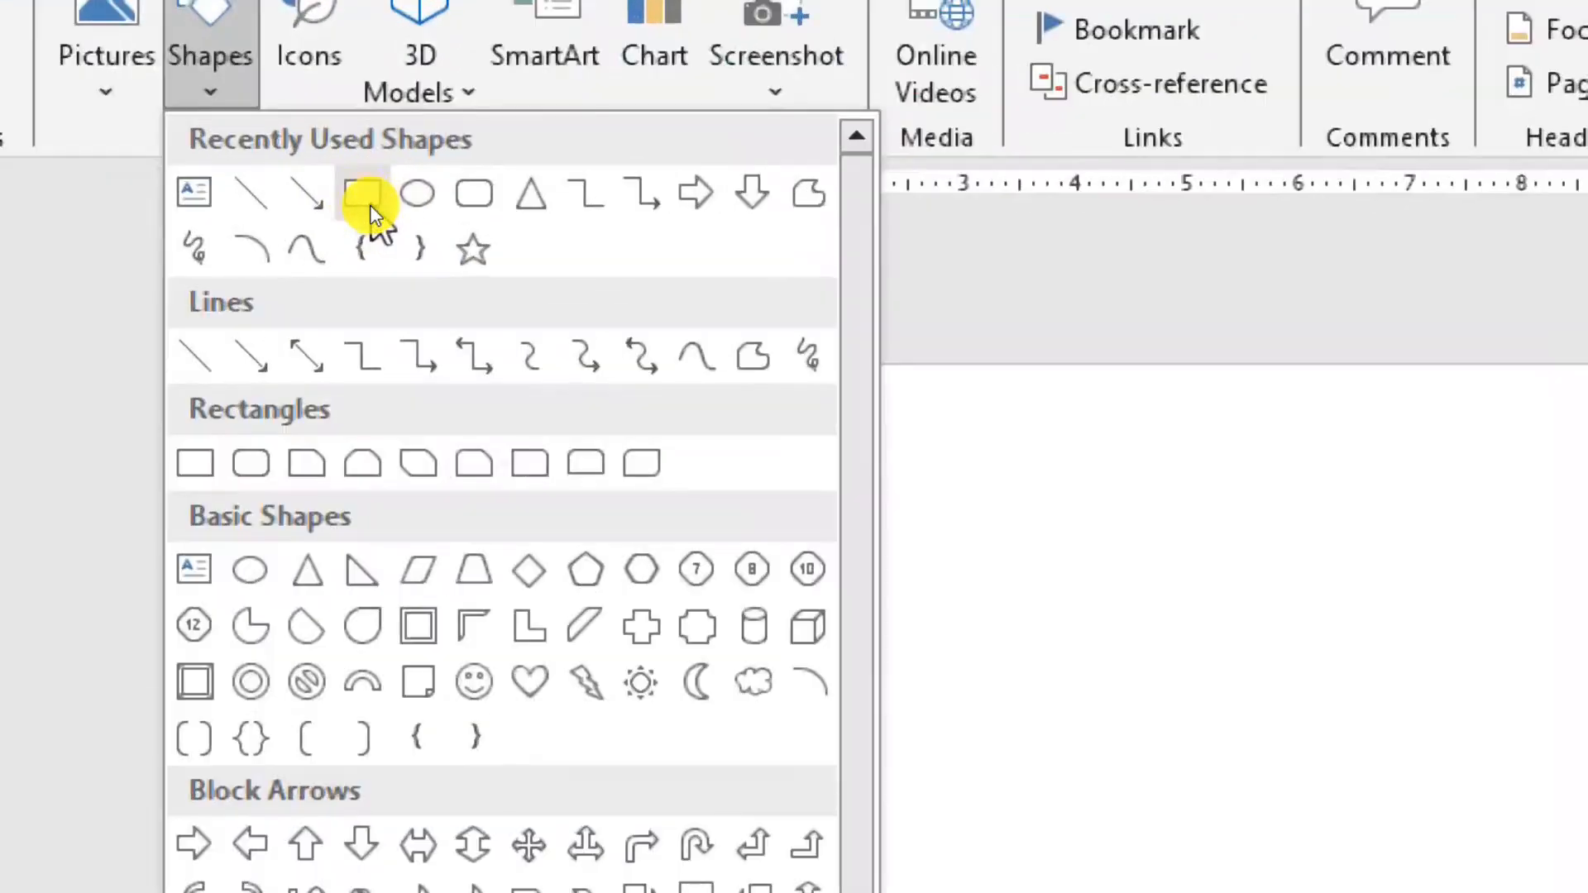
left_click(370, 209)
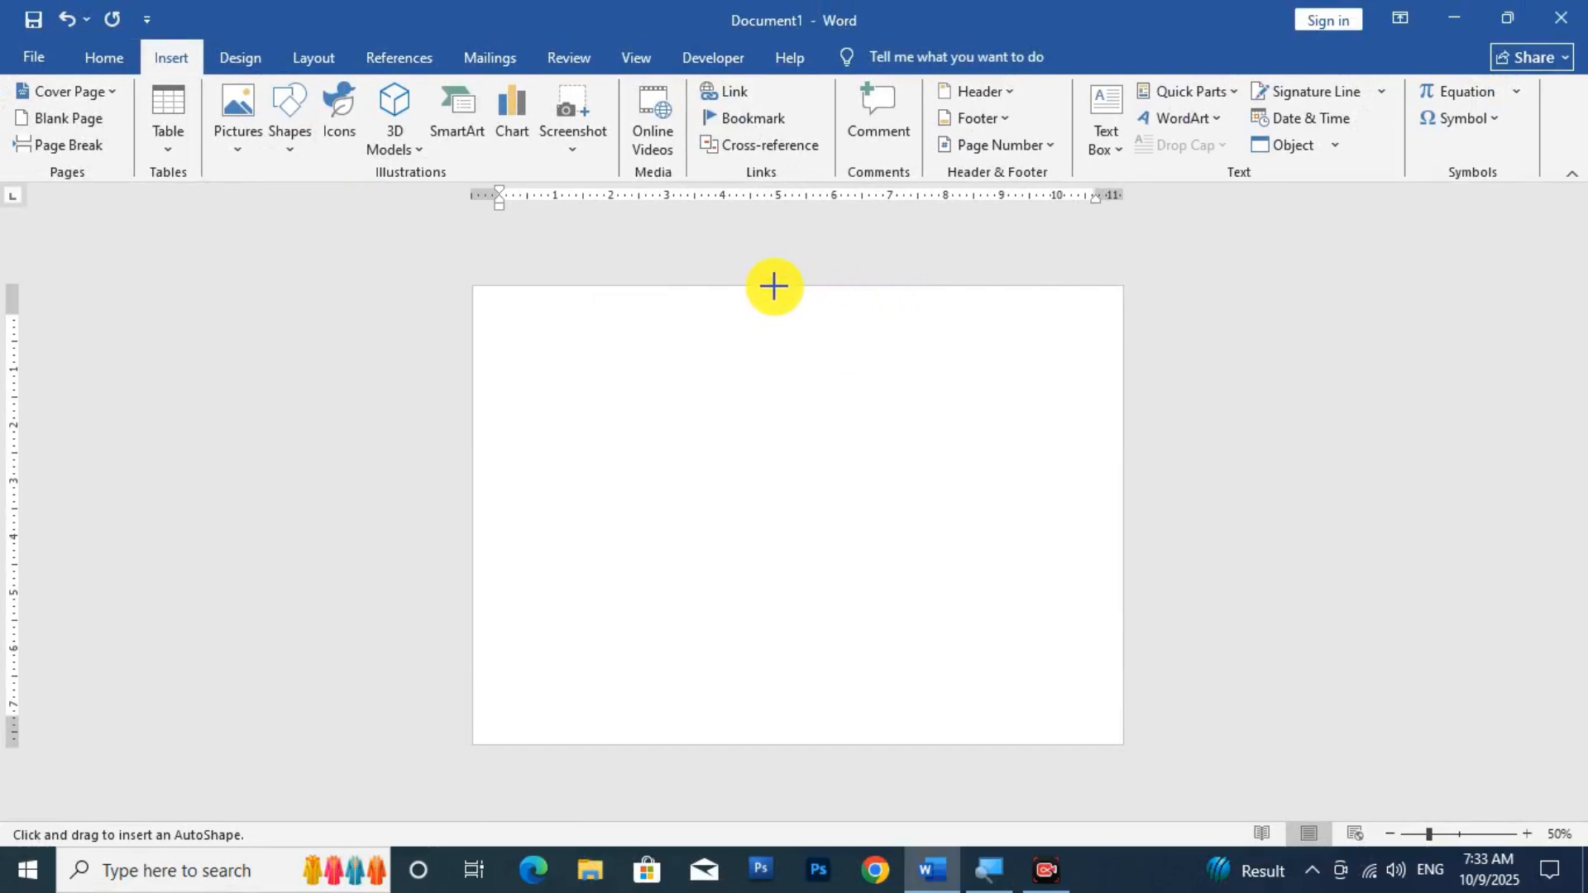
left_click_drag(778, 287, 1122, 744)
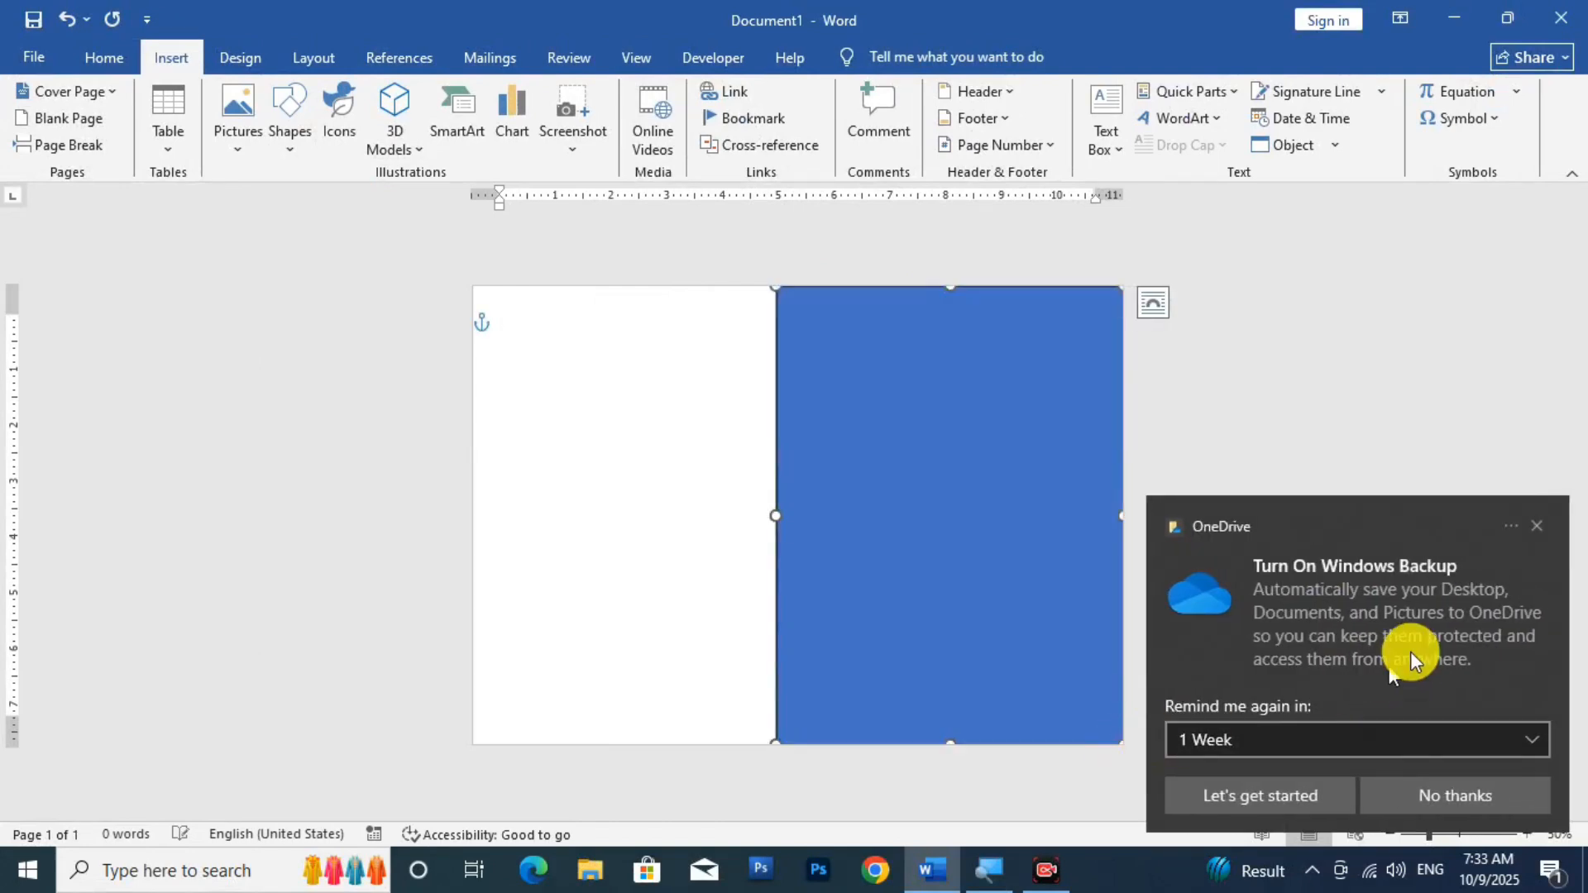
left_click(1538, 523)
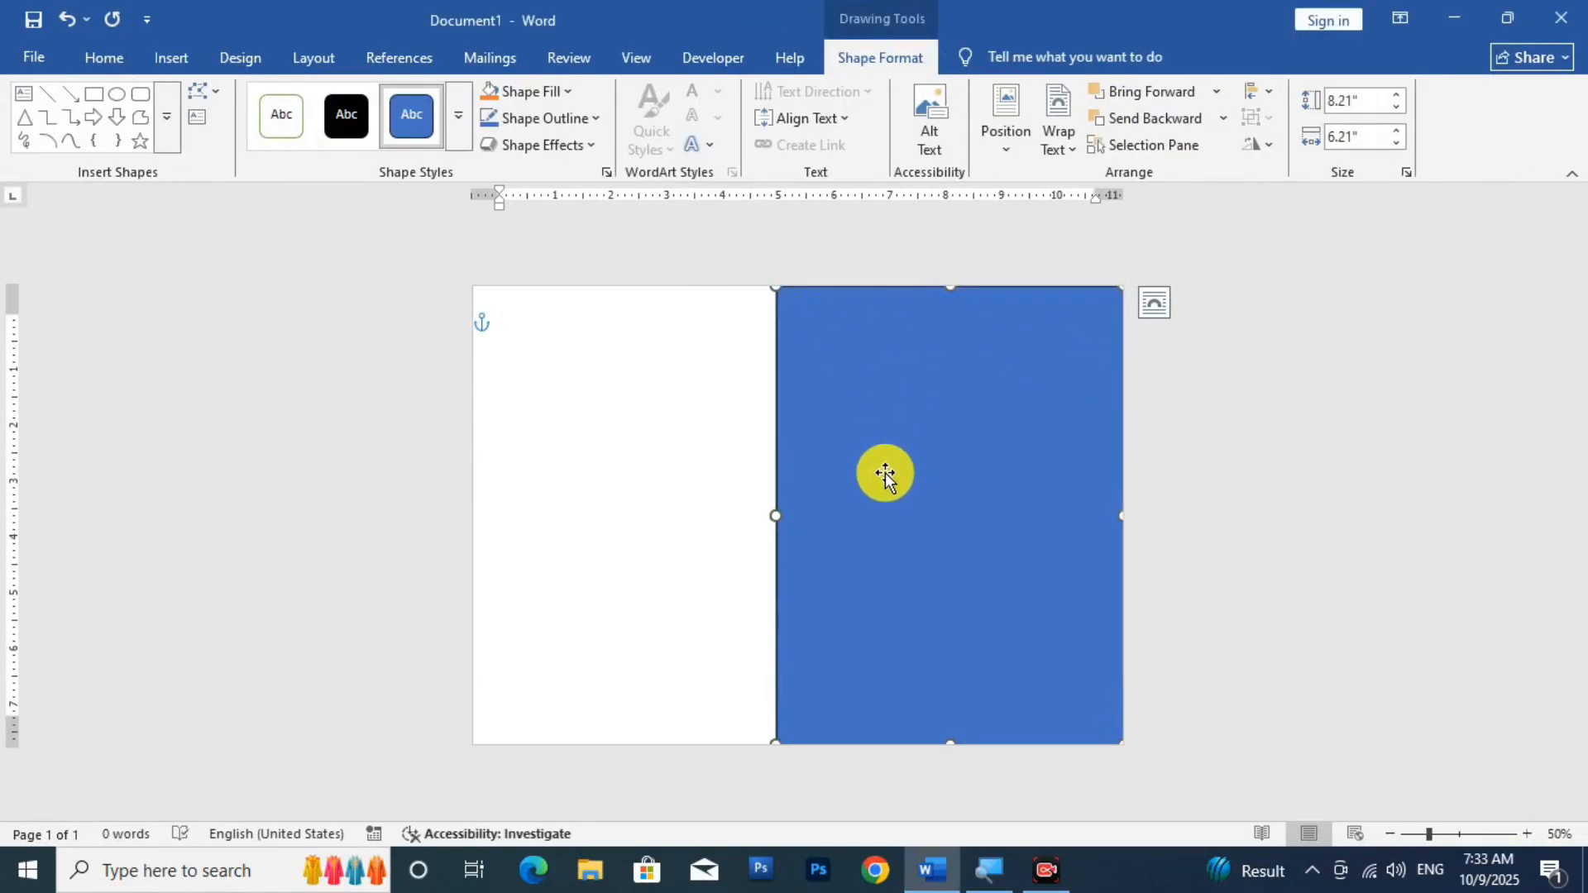
left_click_drag(778, 517, 790, 514)
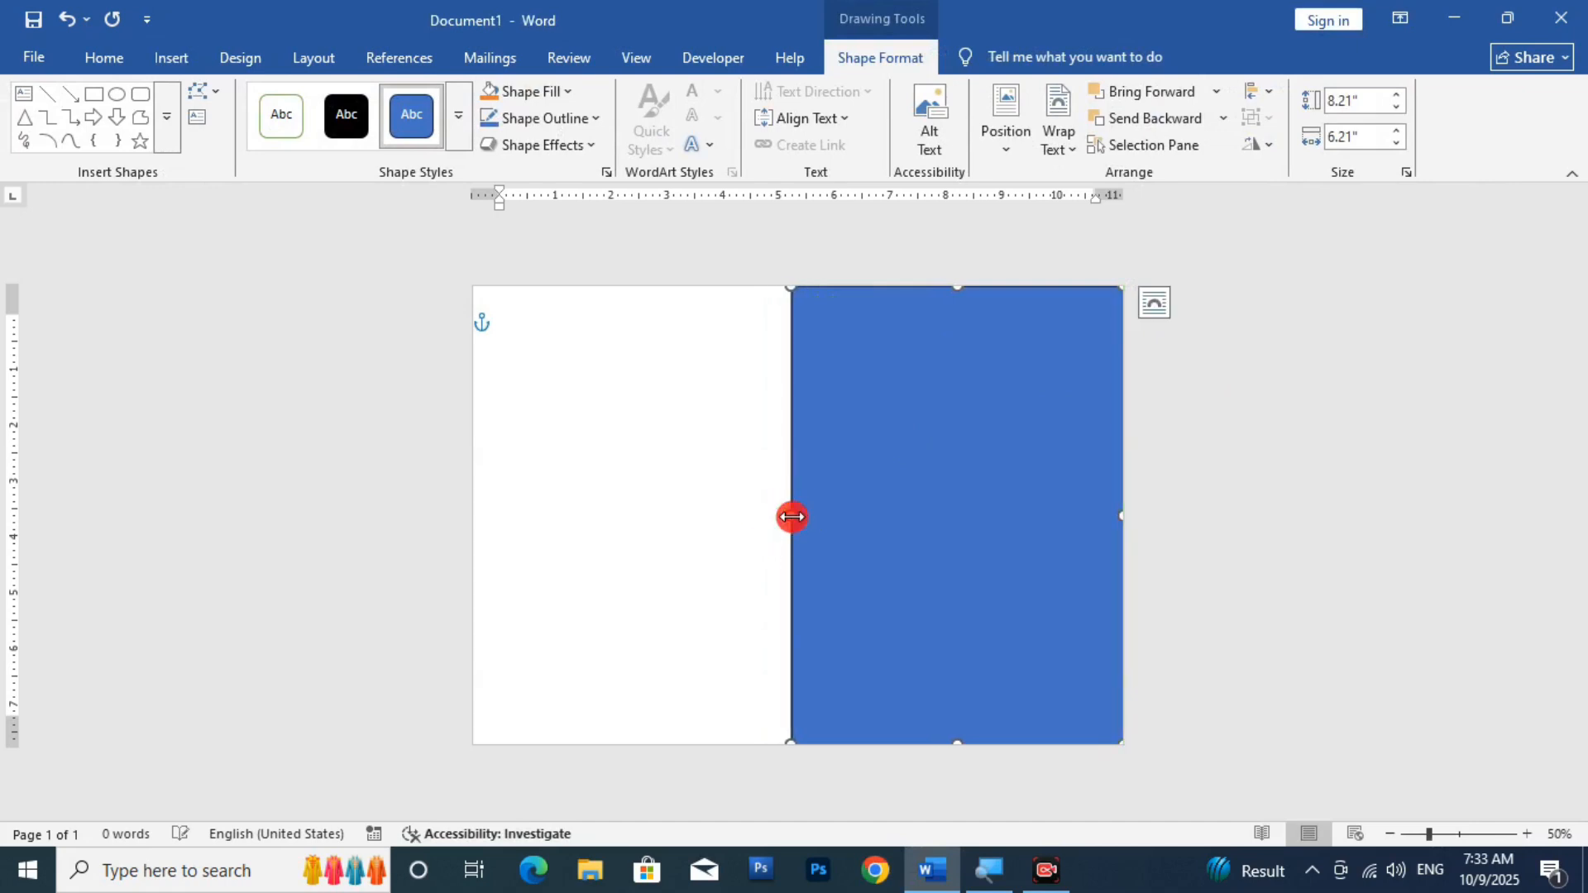
left_click(542, 124)
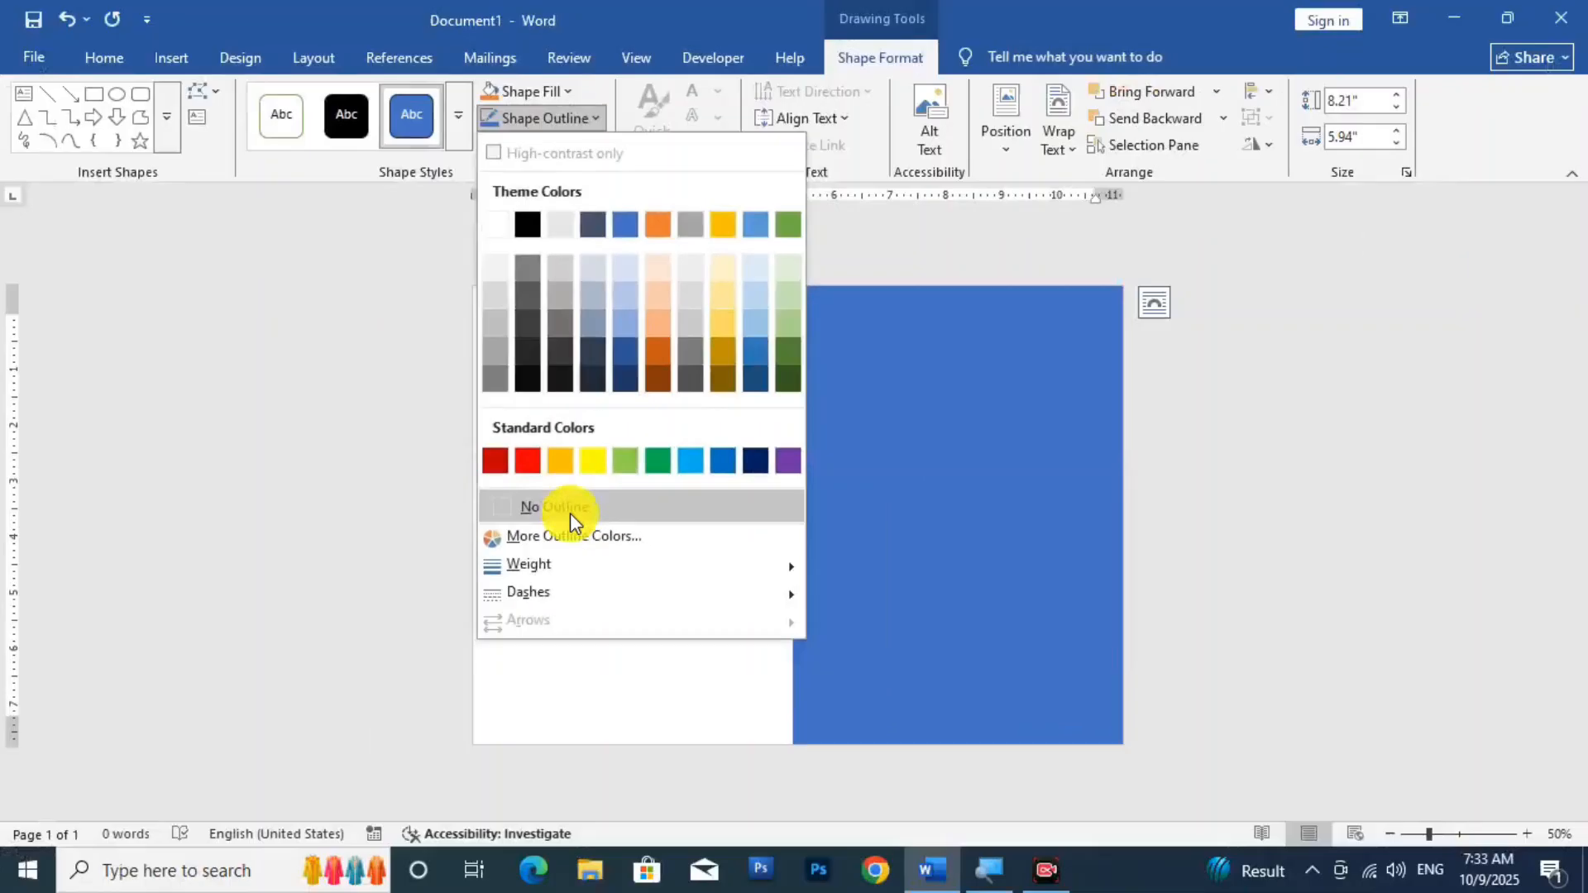
left_click(569, 513)
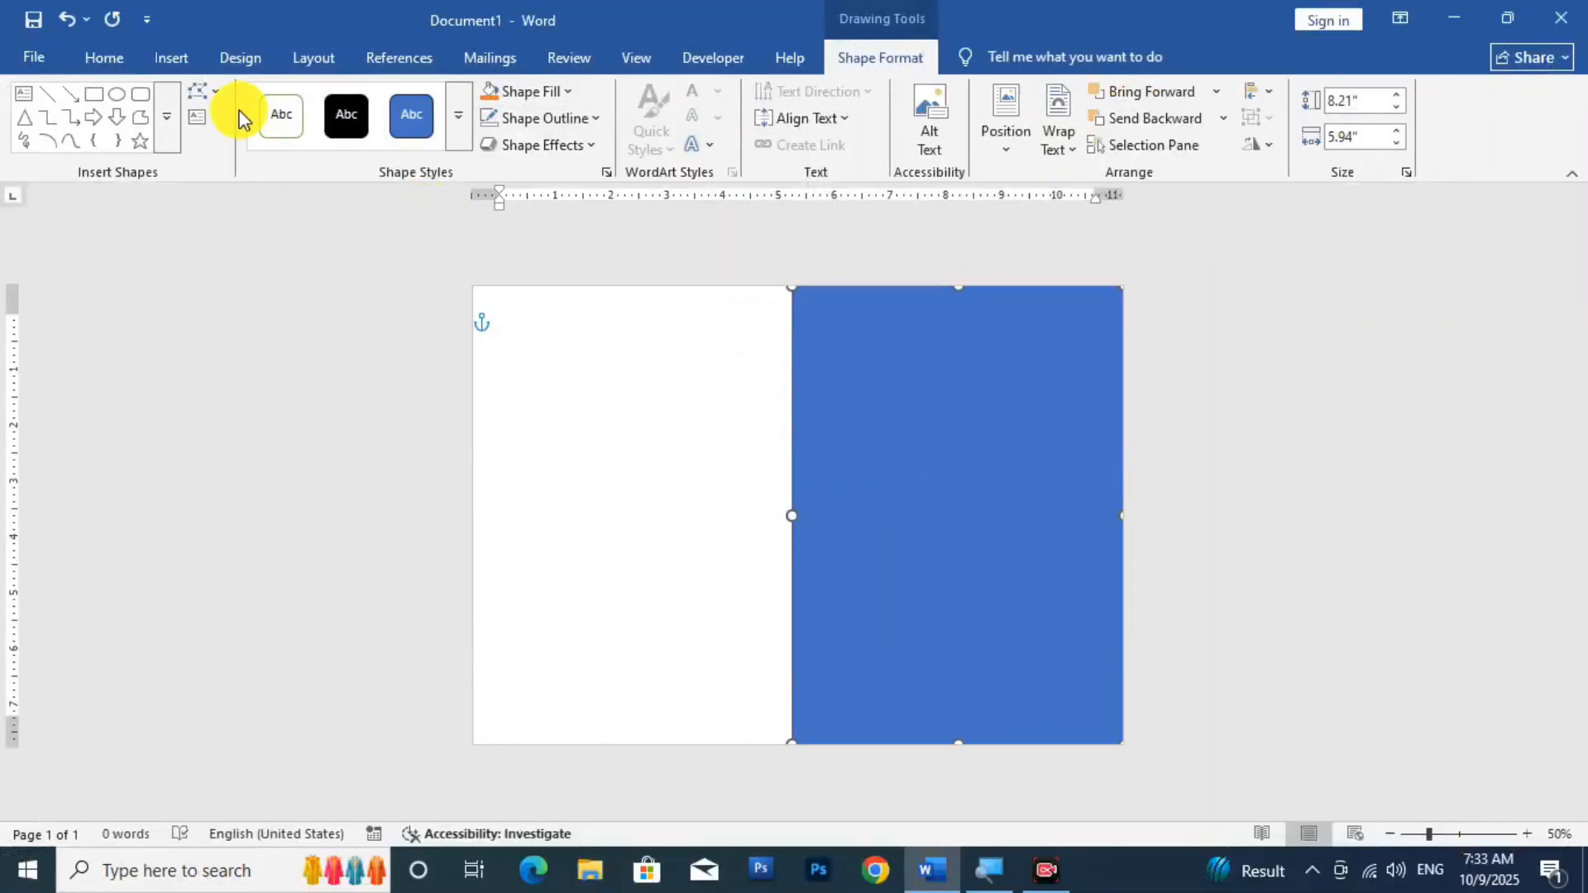
Edit the rectangle's points, moving the upper-left point to the right along the top edge and bending the left edge into an inward curve
left_click(216, 93)
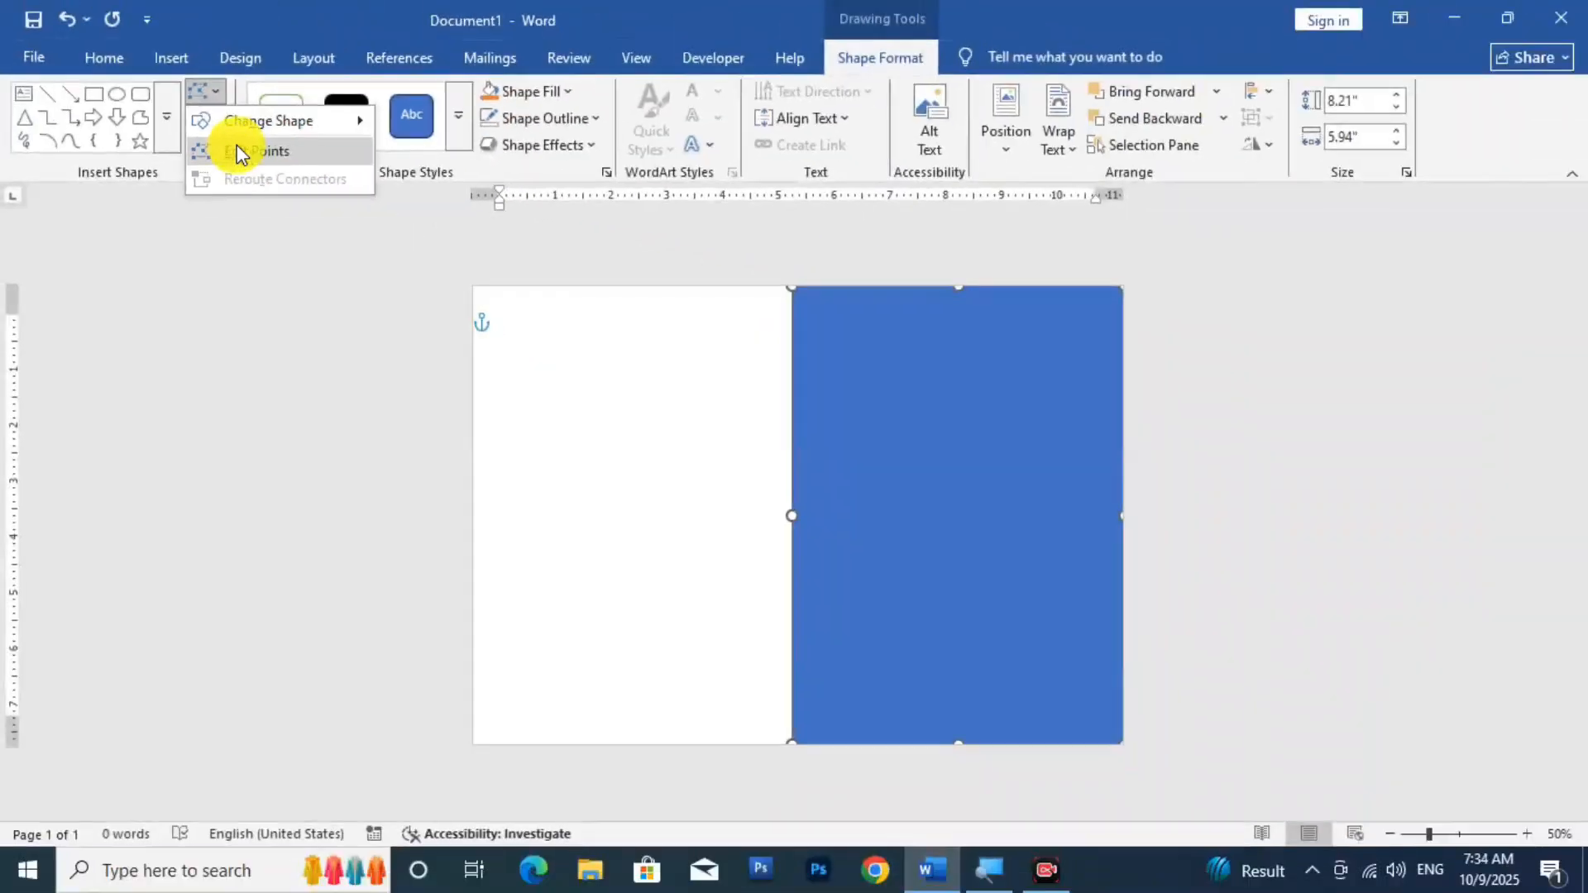
left_click(238, 149)
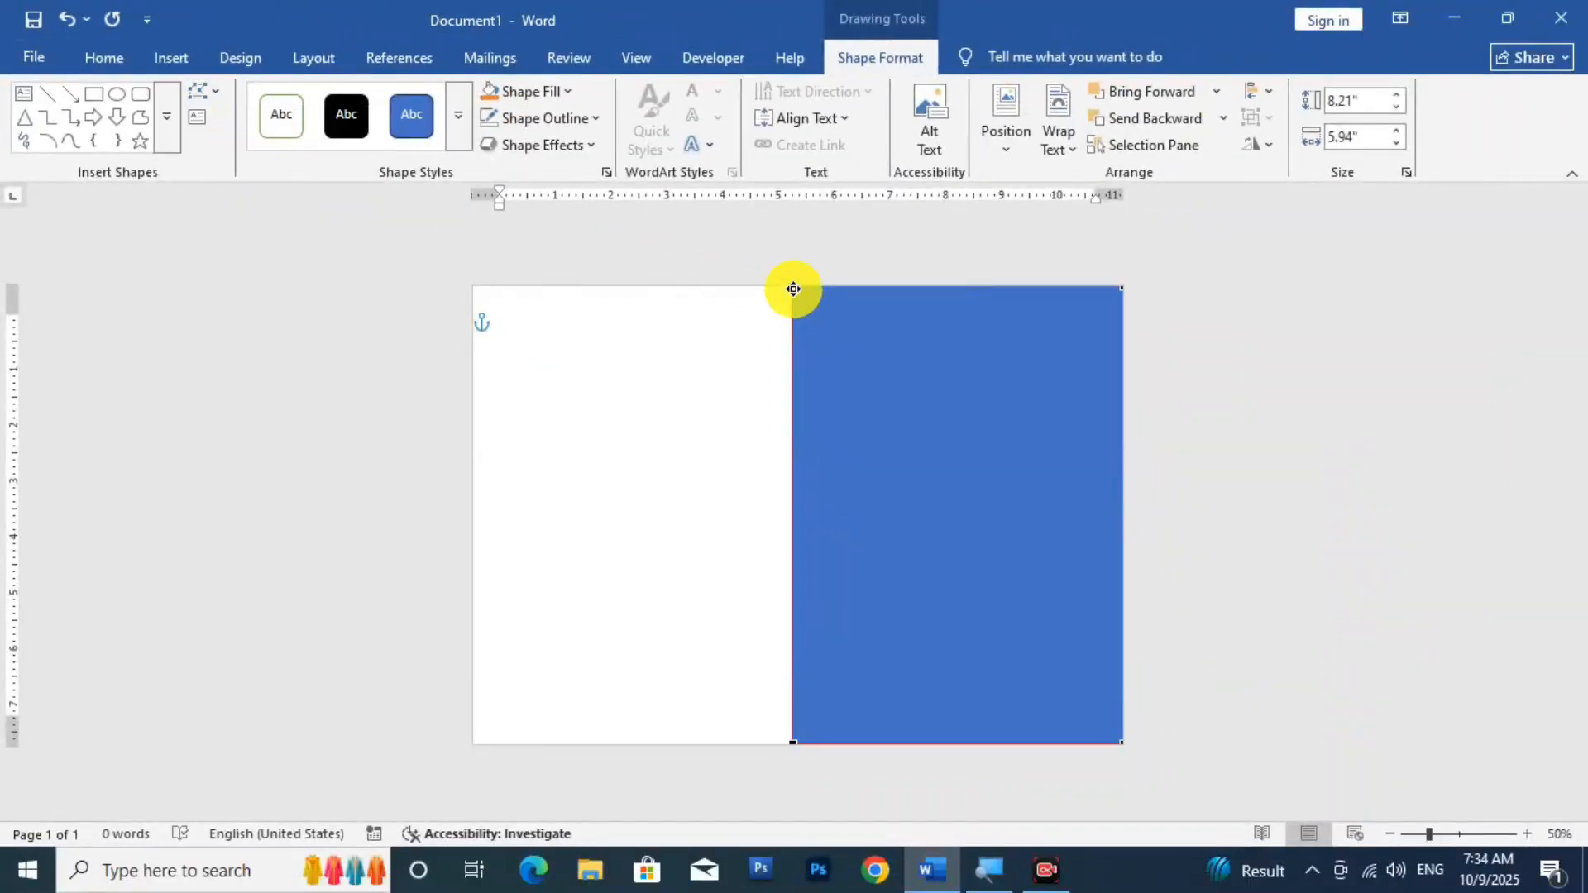
left_click_drag(814, 288, 1006, 289)
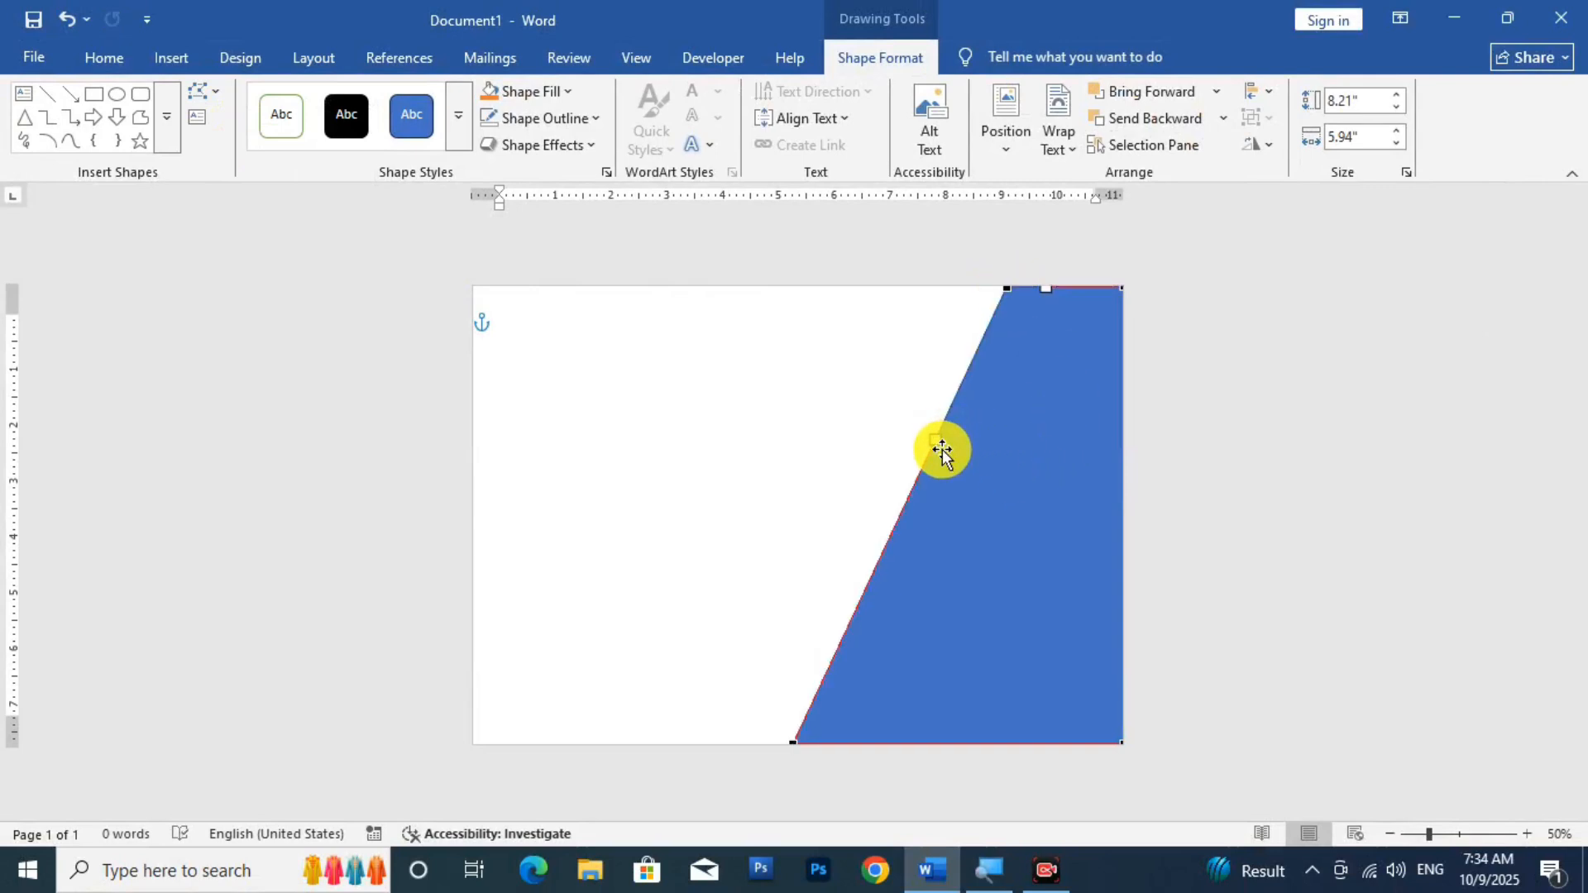
left_click_drag(934, 443, 1041, 515)
left_click(794, 742)
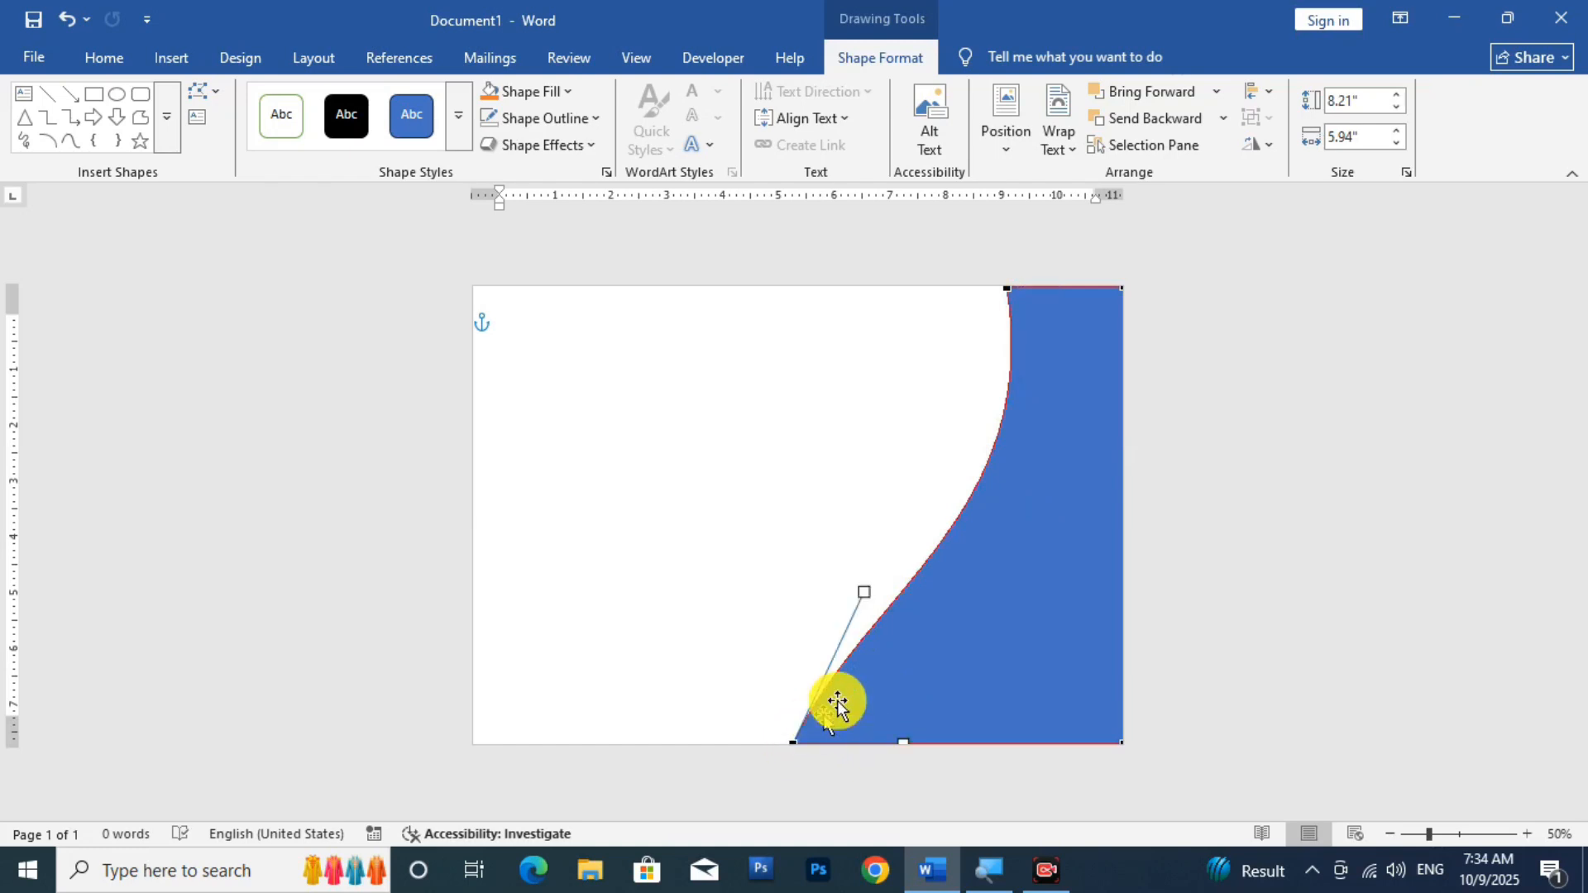
left_click_drag(865, 597, 976, 684)
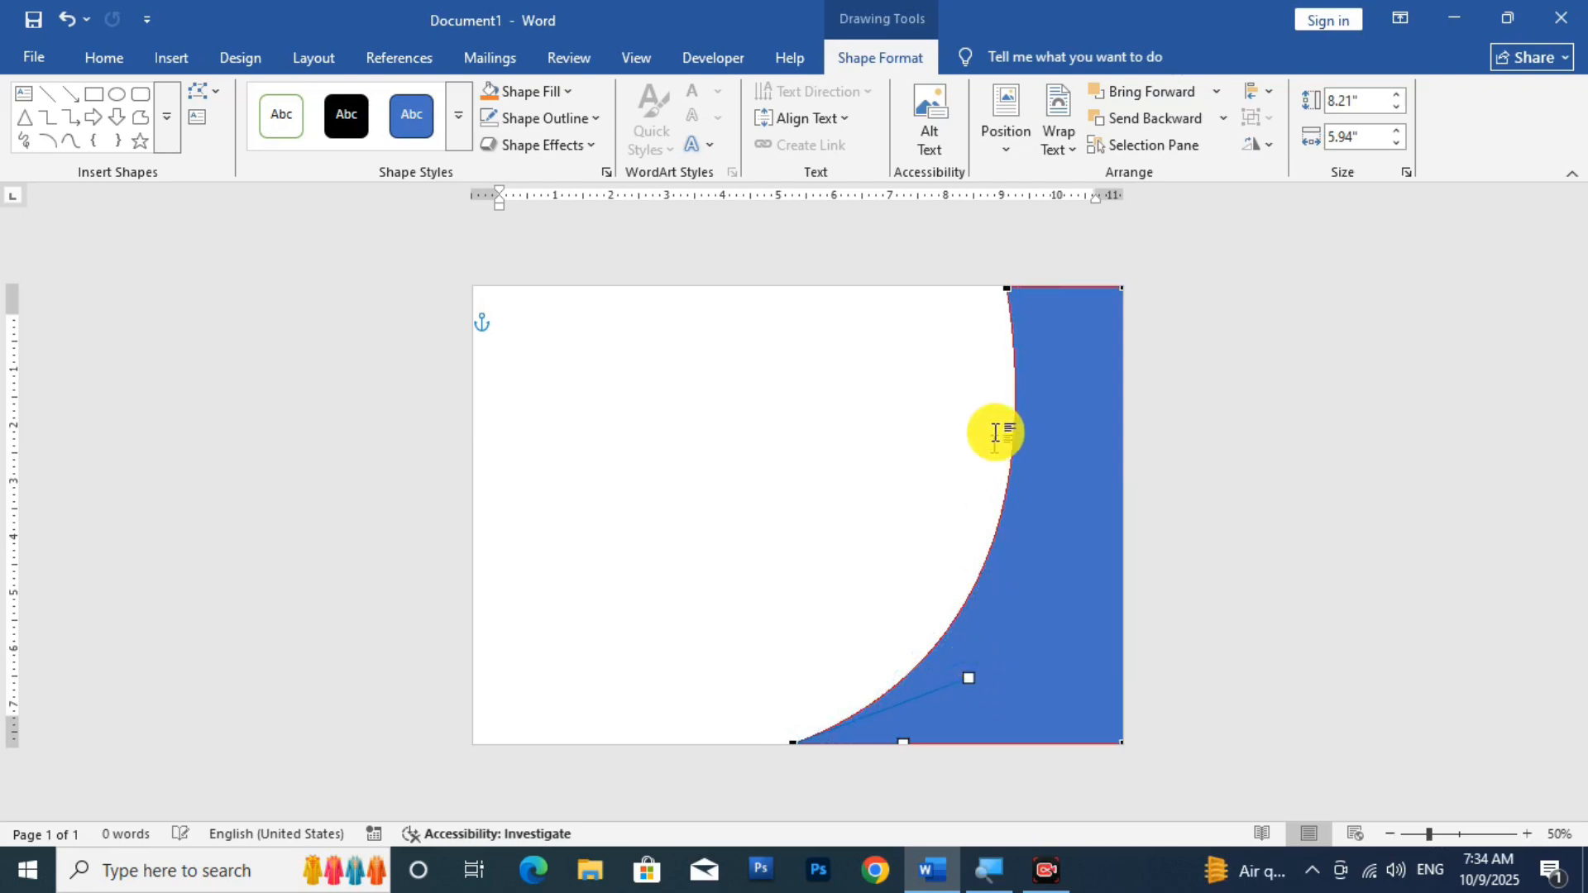
Refine the curved edge by moving its upper point further right, adjusting both curve handles and extending the lower-left point to the left
left_click_drag(1008, 288, 1048, 288)
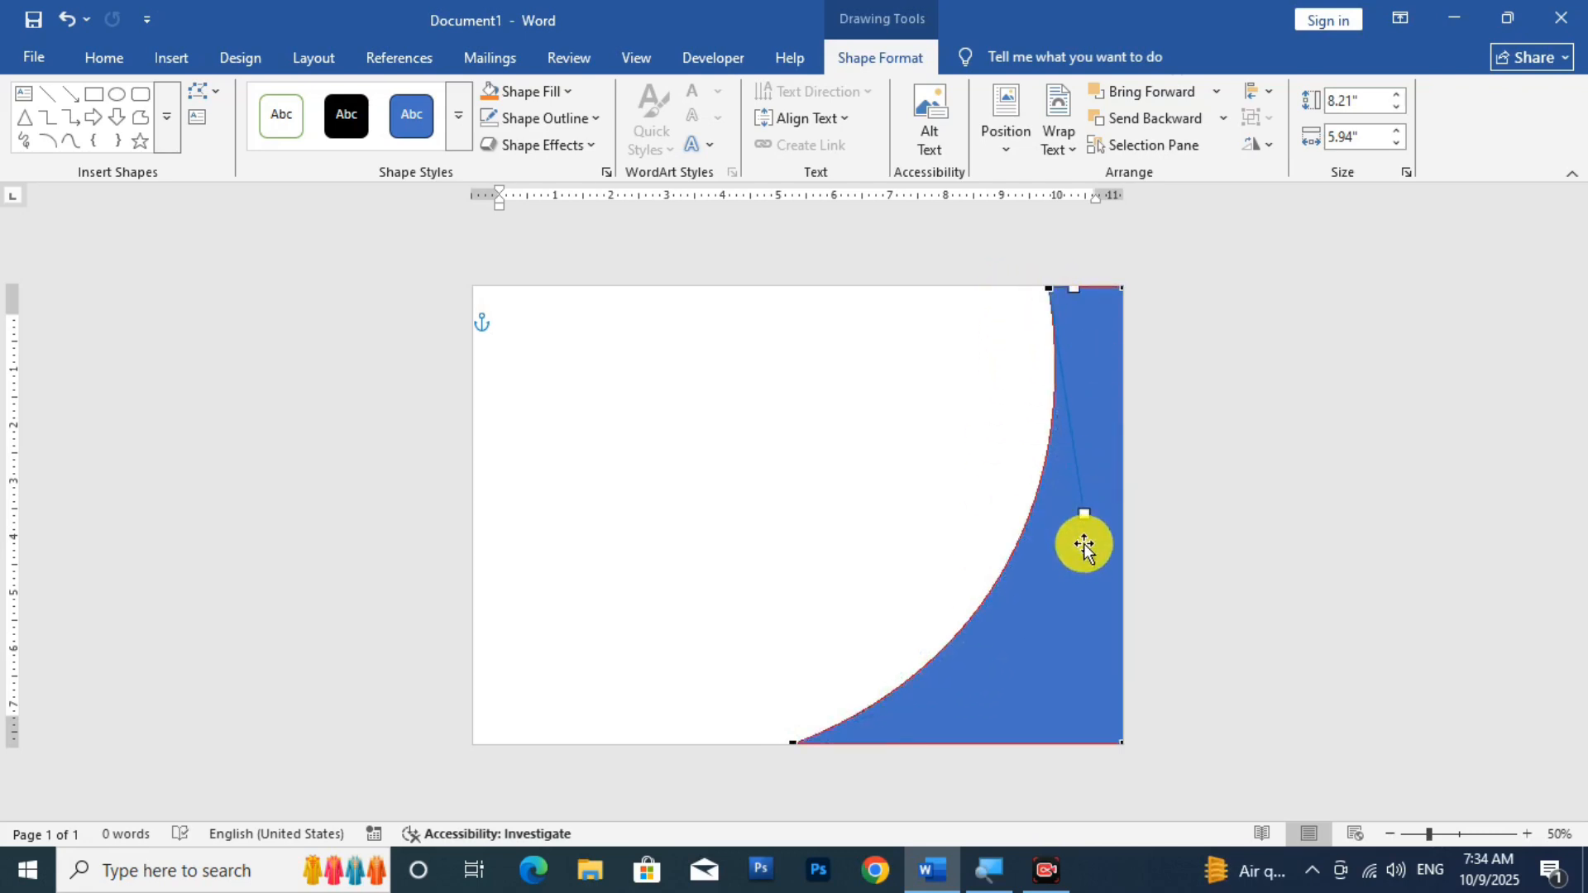
left_click_drag(1084, 512, 1054, 514)
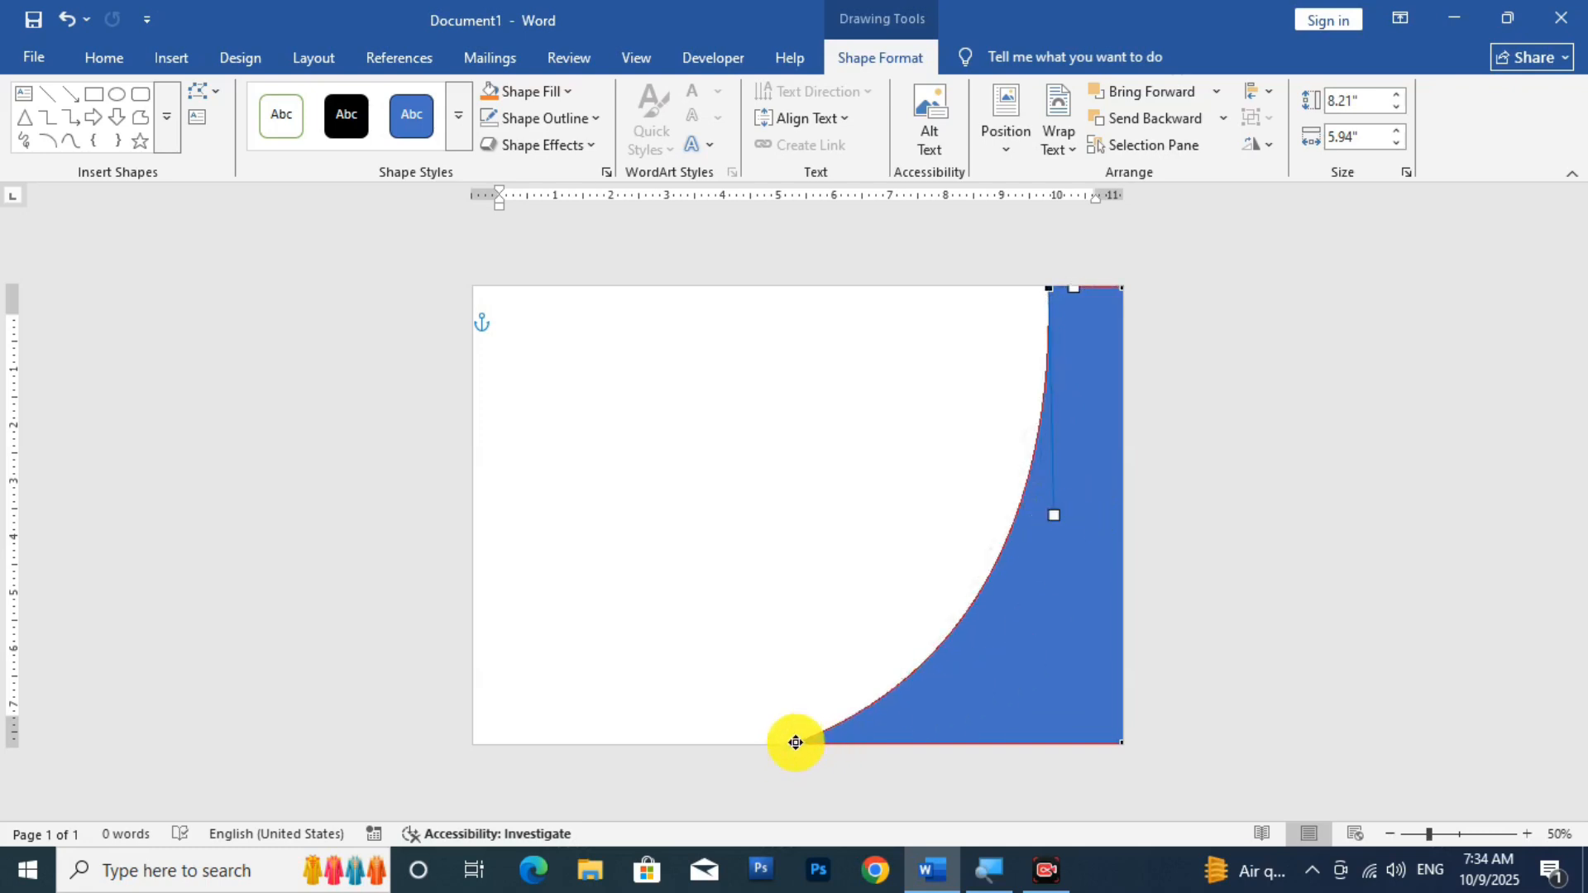
left_click_drag(795, 742, 978, 679)
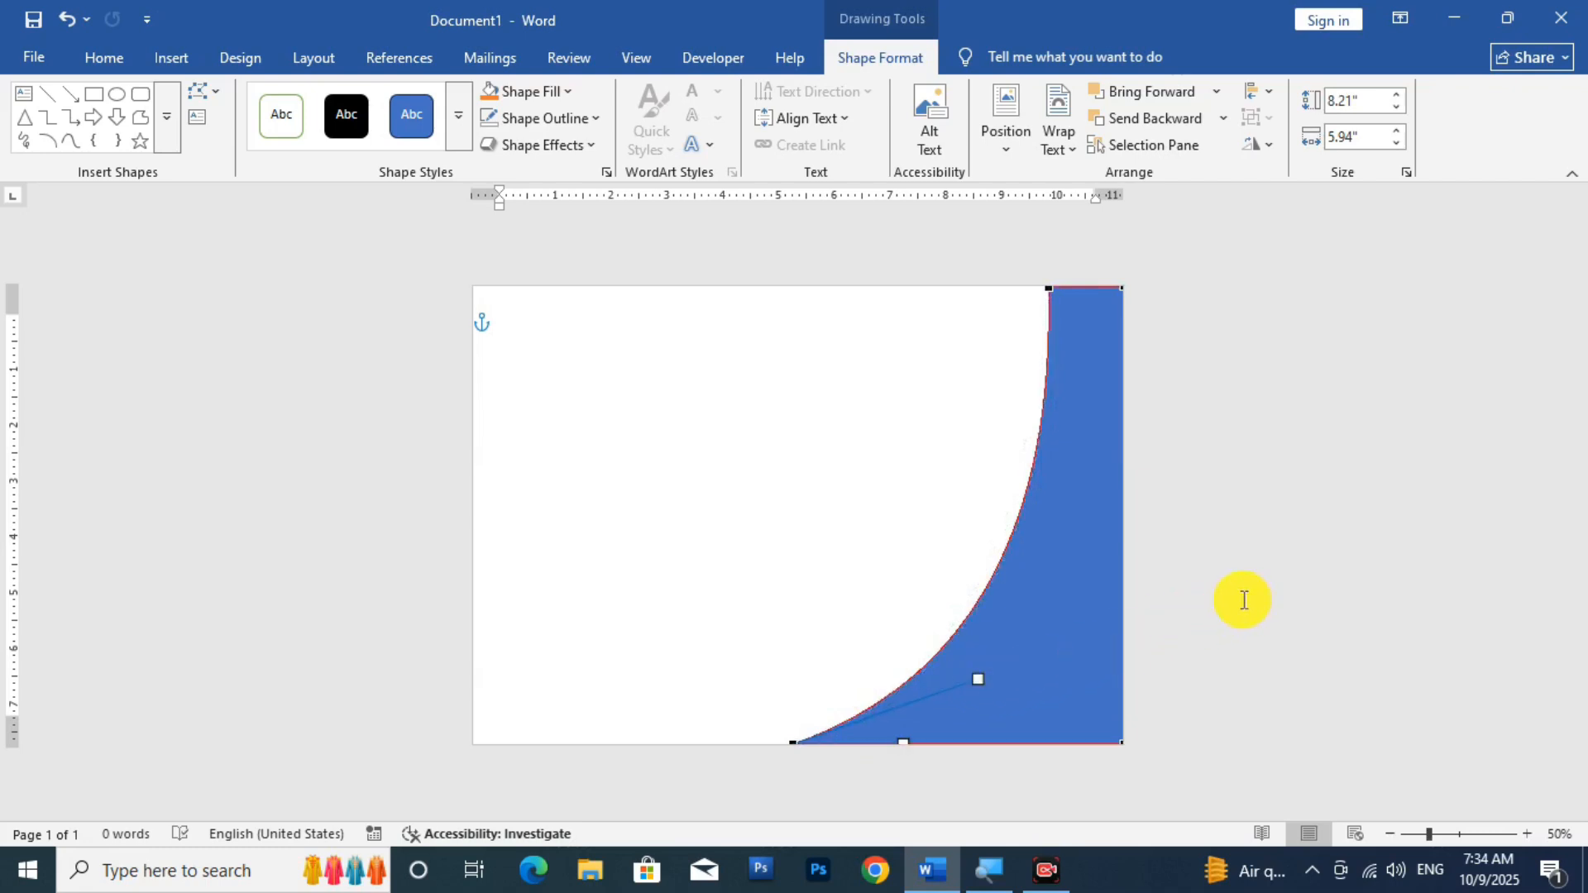
left_click_drag(793, 742, 753, 743)
left_click(1167, 641)
Edit the shape's points again and align its upper-left point with the top edge of the page
left_click(1009, 609)
scroll(1015, 554, "up", 6)
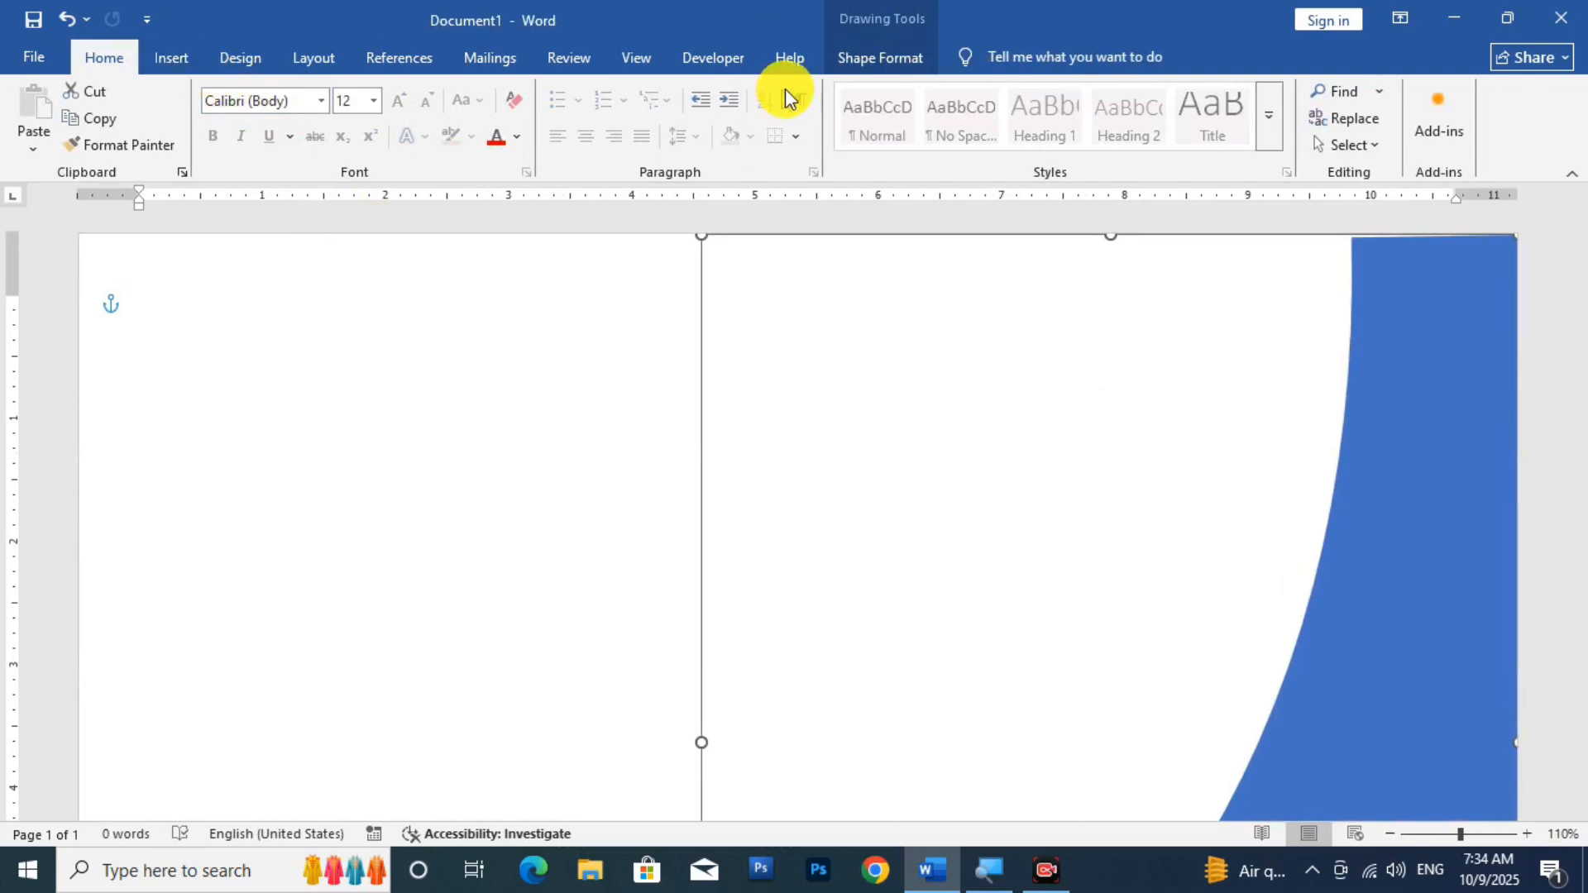
left_click(875, 62)
left_click(206, 93)
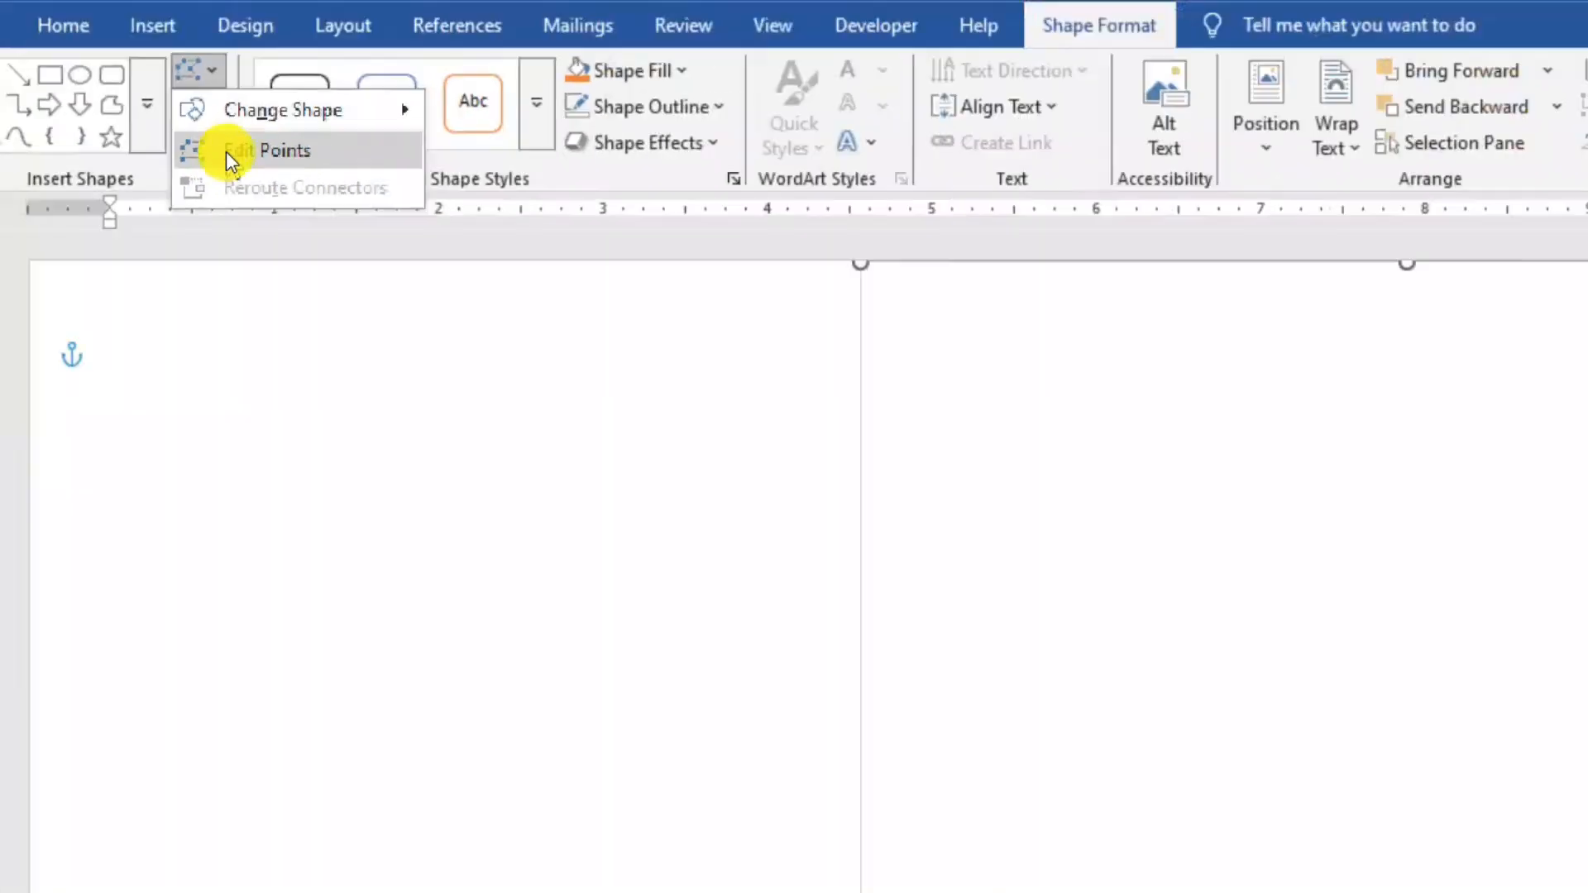
left_click(226, 152)
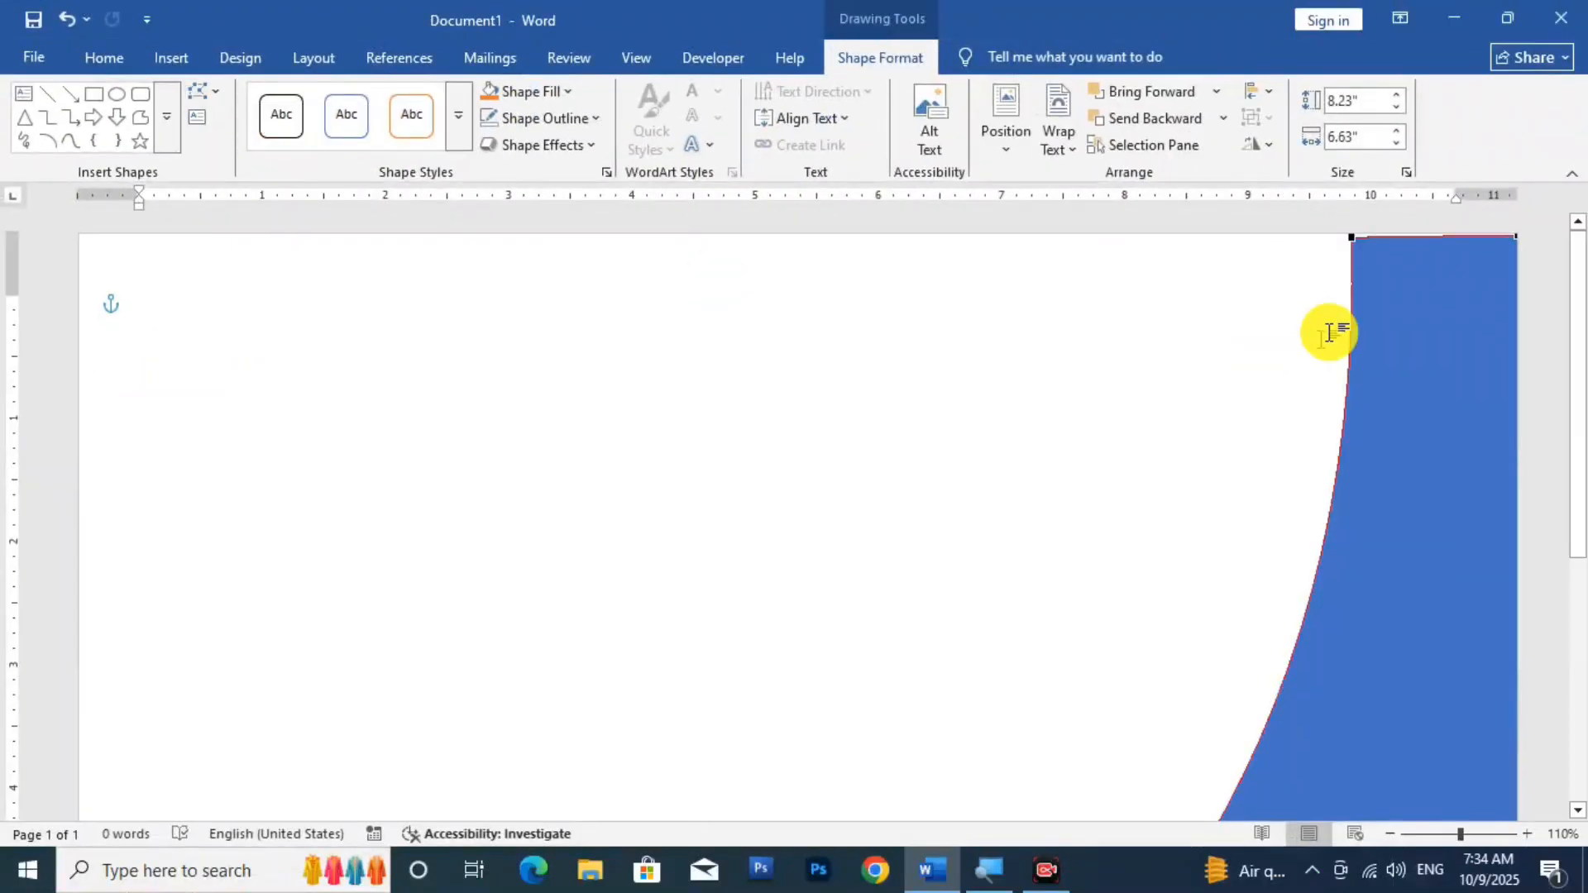
left_click(1353, 236)
left_click(1241, 373)
scroll(1093, 480, "down", 6)
scroll(945, 561, "down", 1)
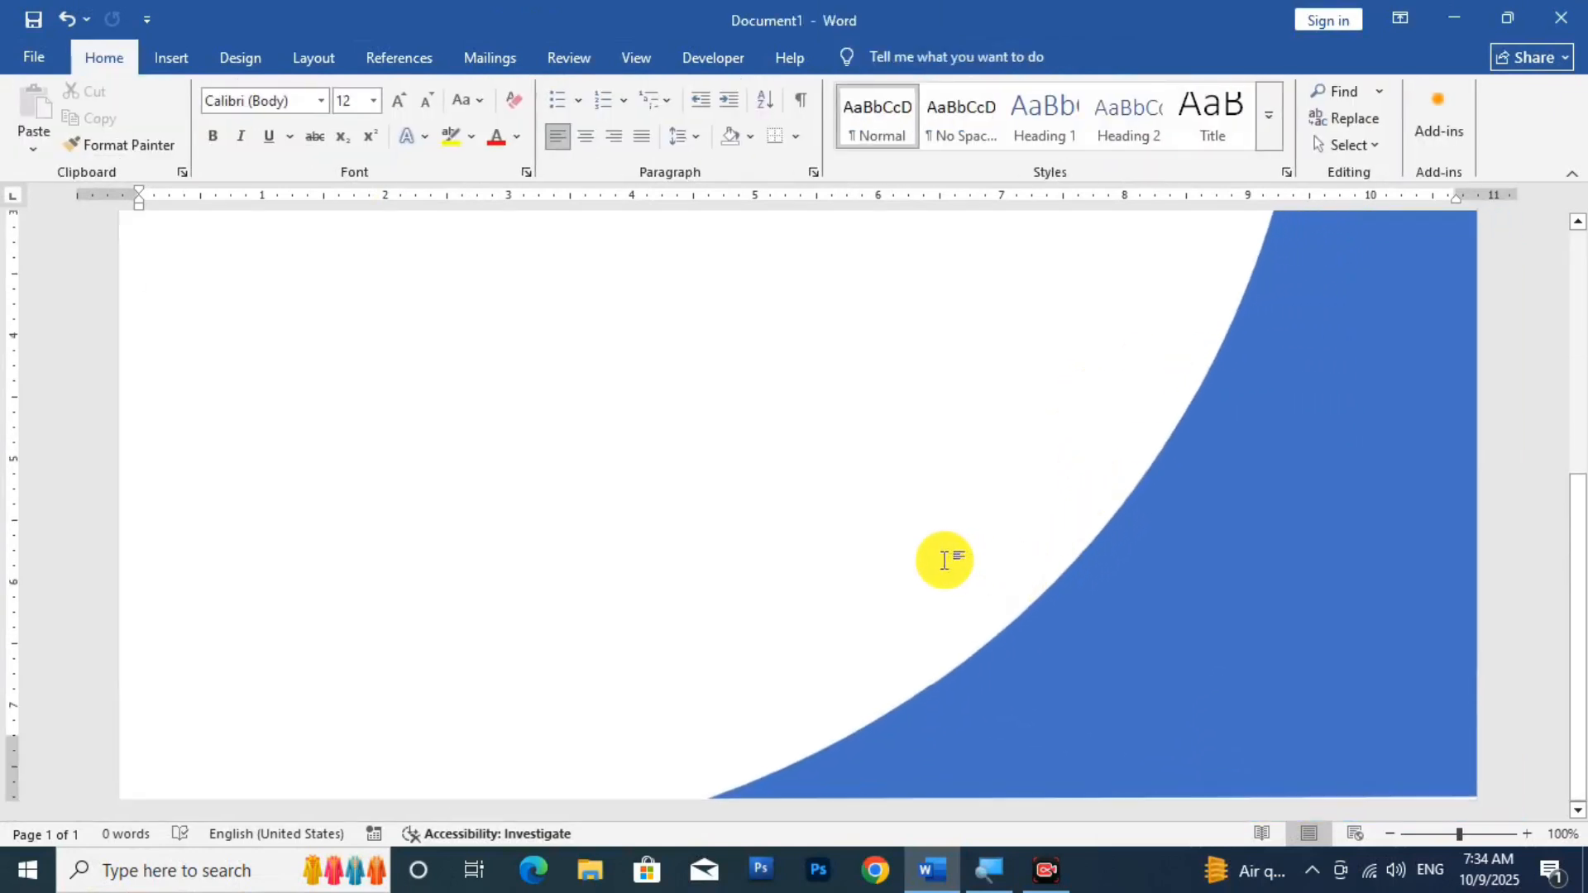
scroll(945, 561, "down", 5)
Apply a gradient fill to the curved shape through the More Gradients options
left_click(1107, 542)
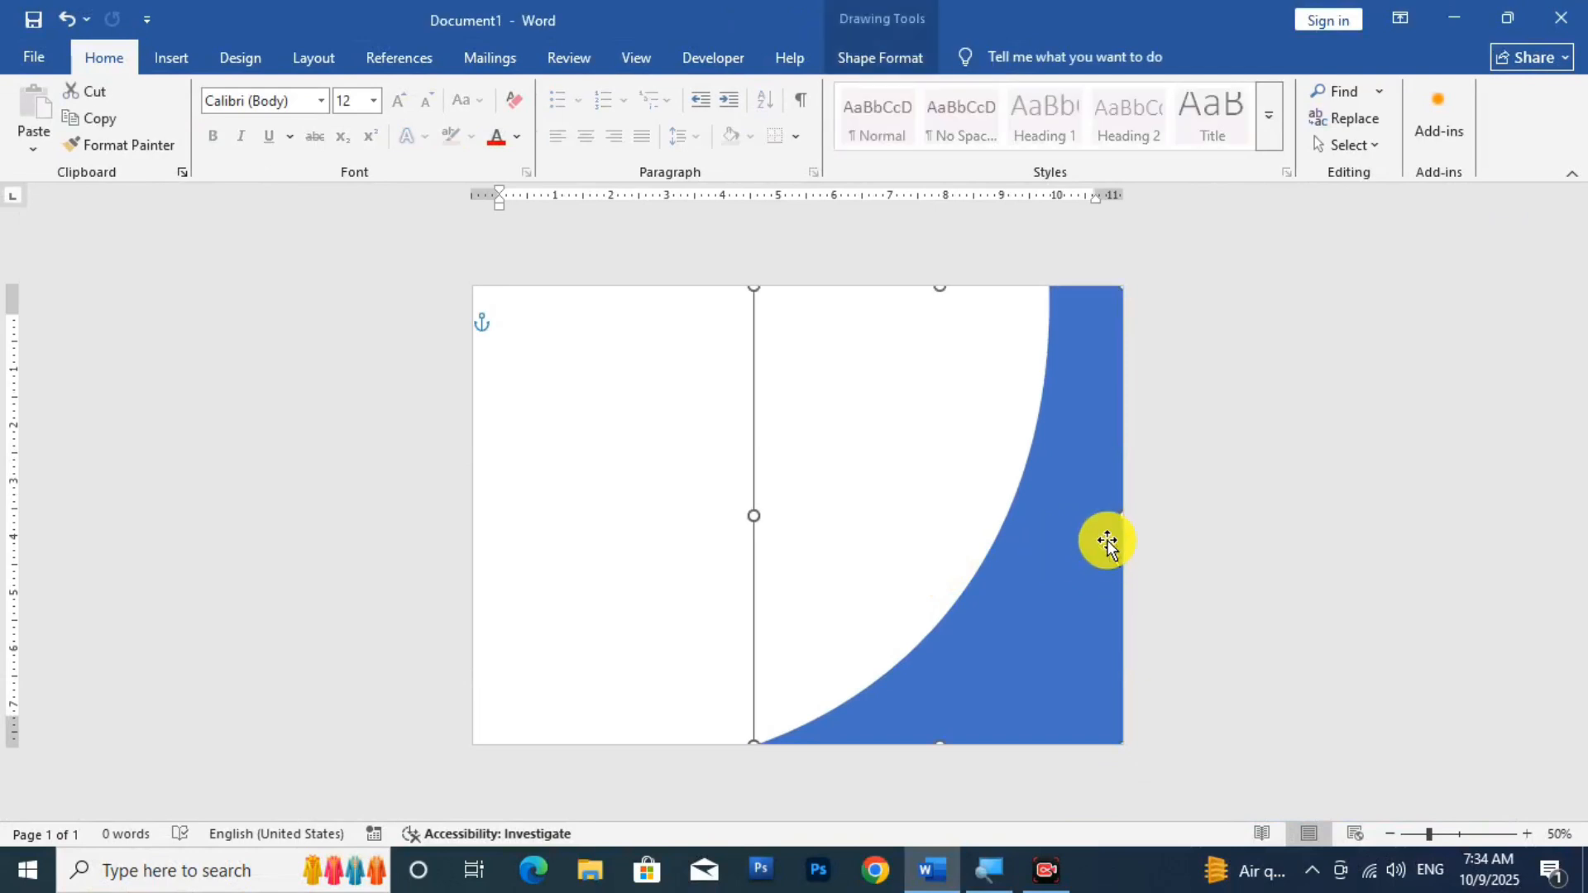
left_click(880, 54)
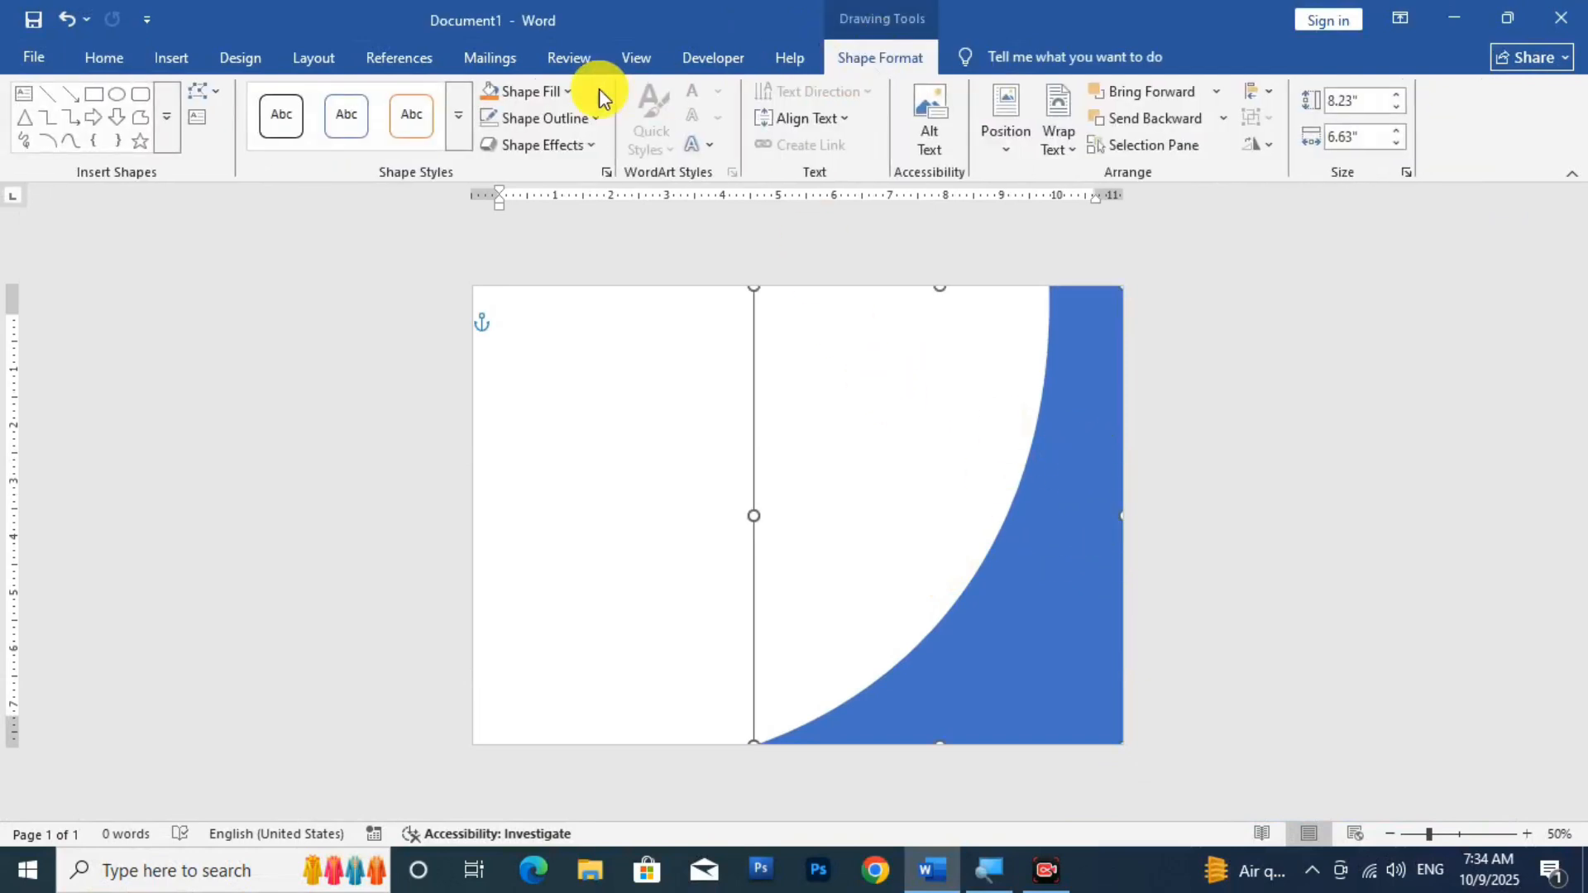
left_click(555, 93)
left_click(562, 568)
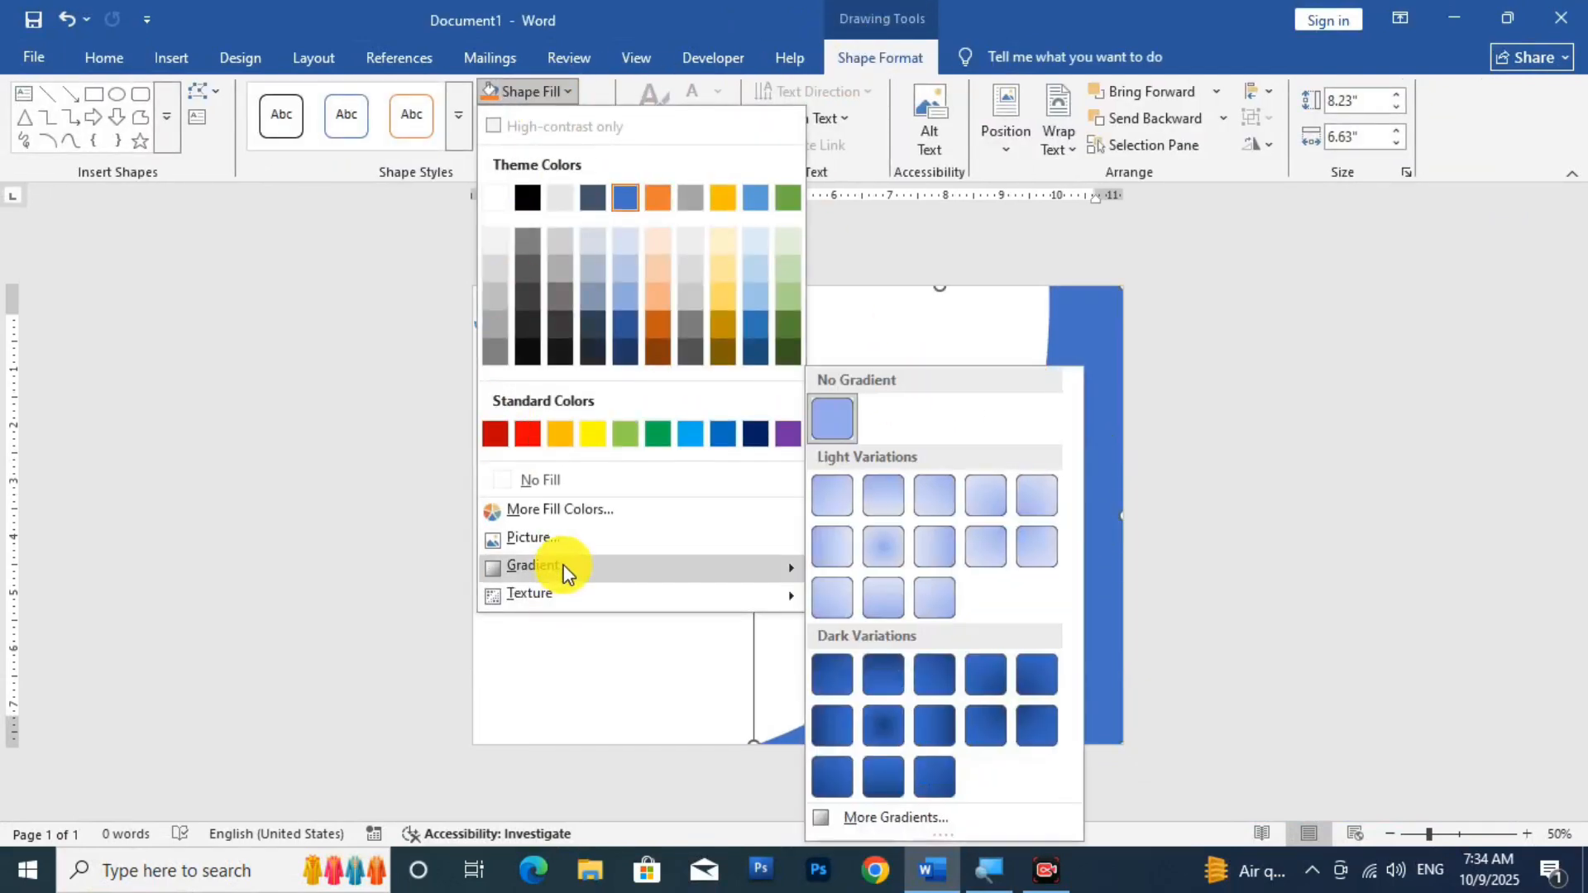
left_click(860, 816)
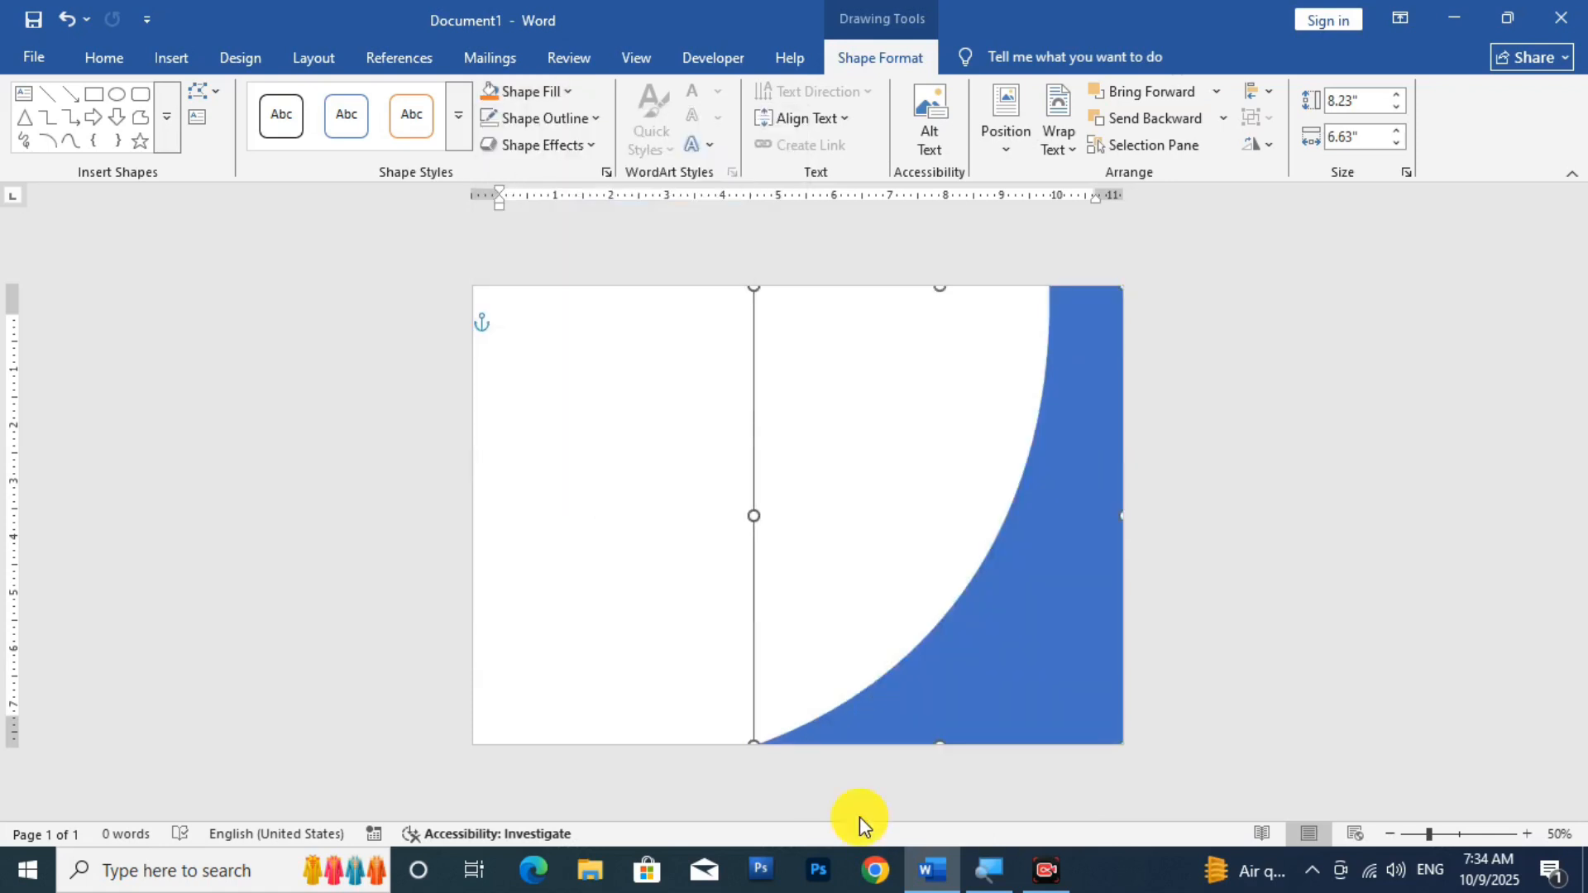
left_click(1365, 399)
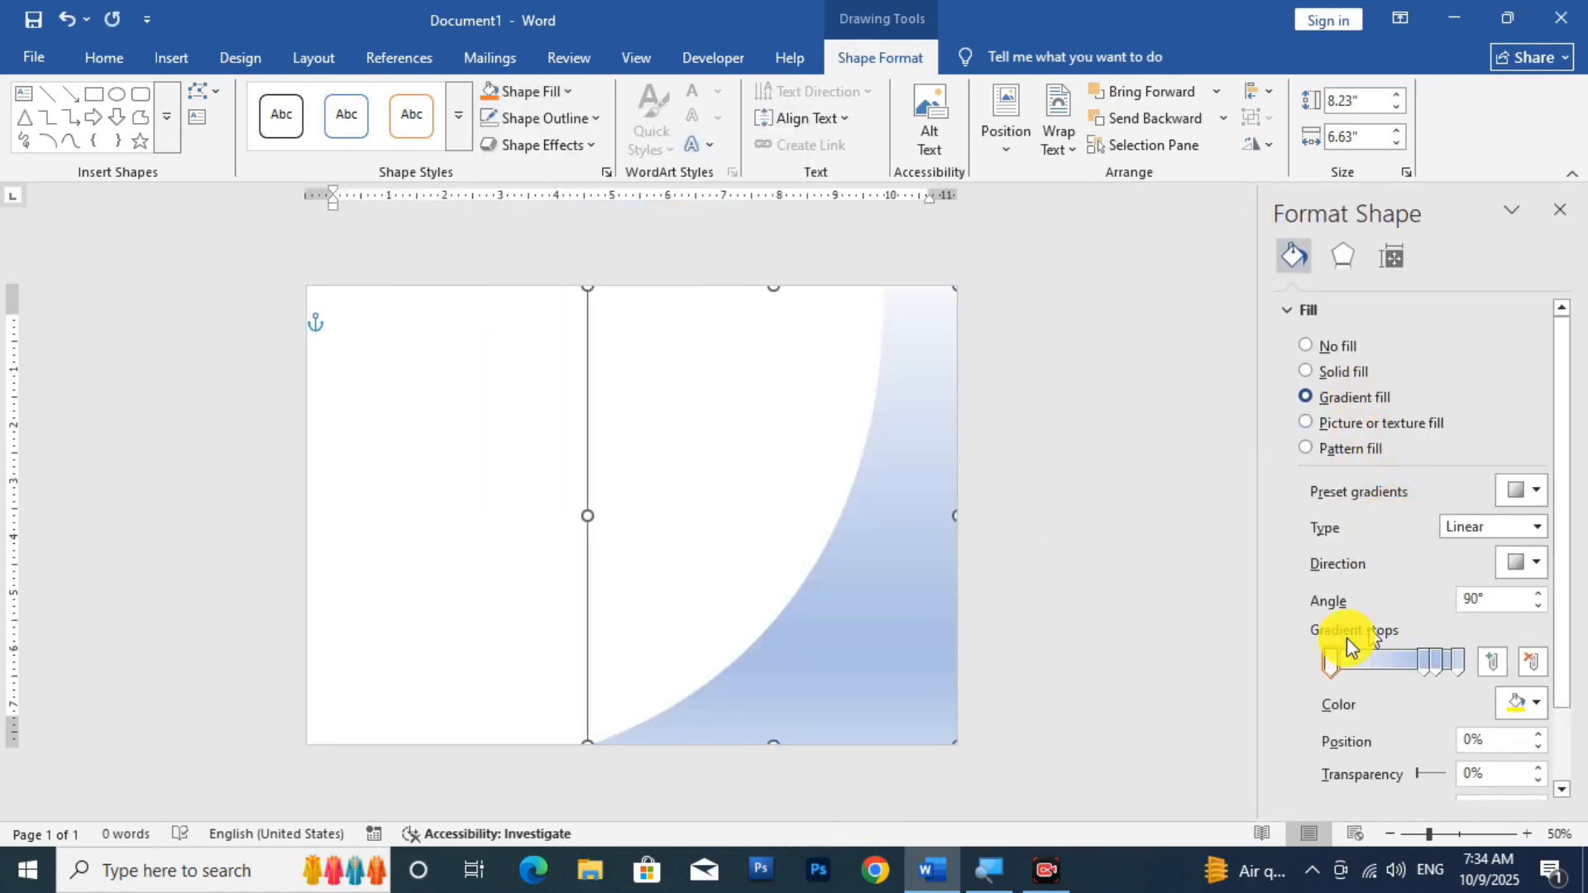
Remove the two middle gradient stops and set the first stop's colour to the standard dark blue
left_click(1426, 663)
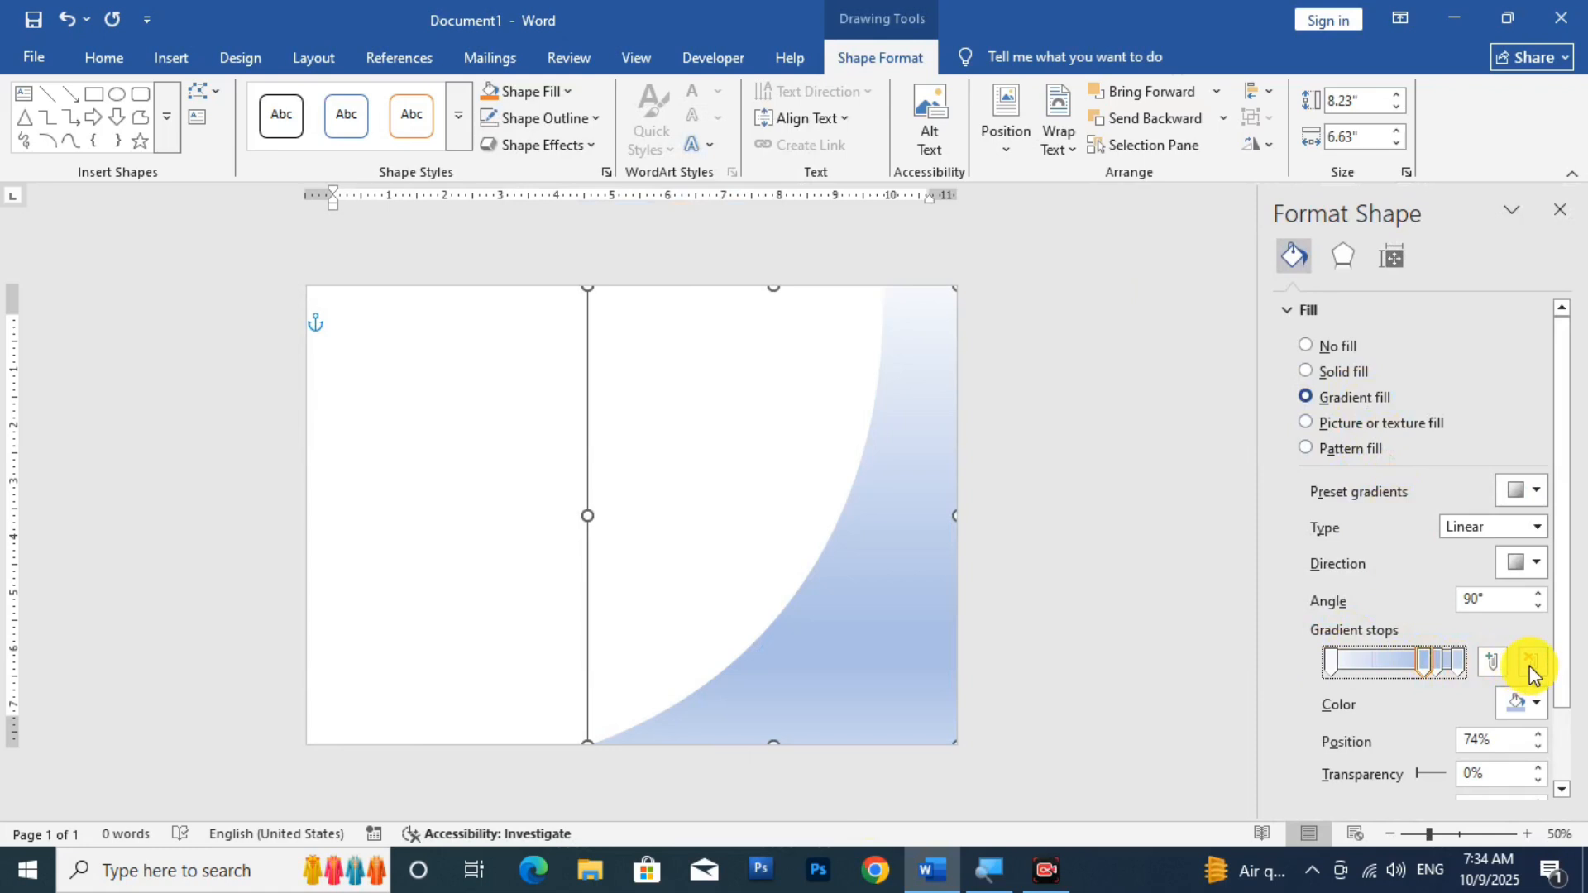
left_click(1440, 662)
left_click(1526, 665)
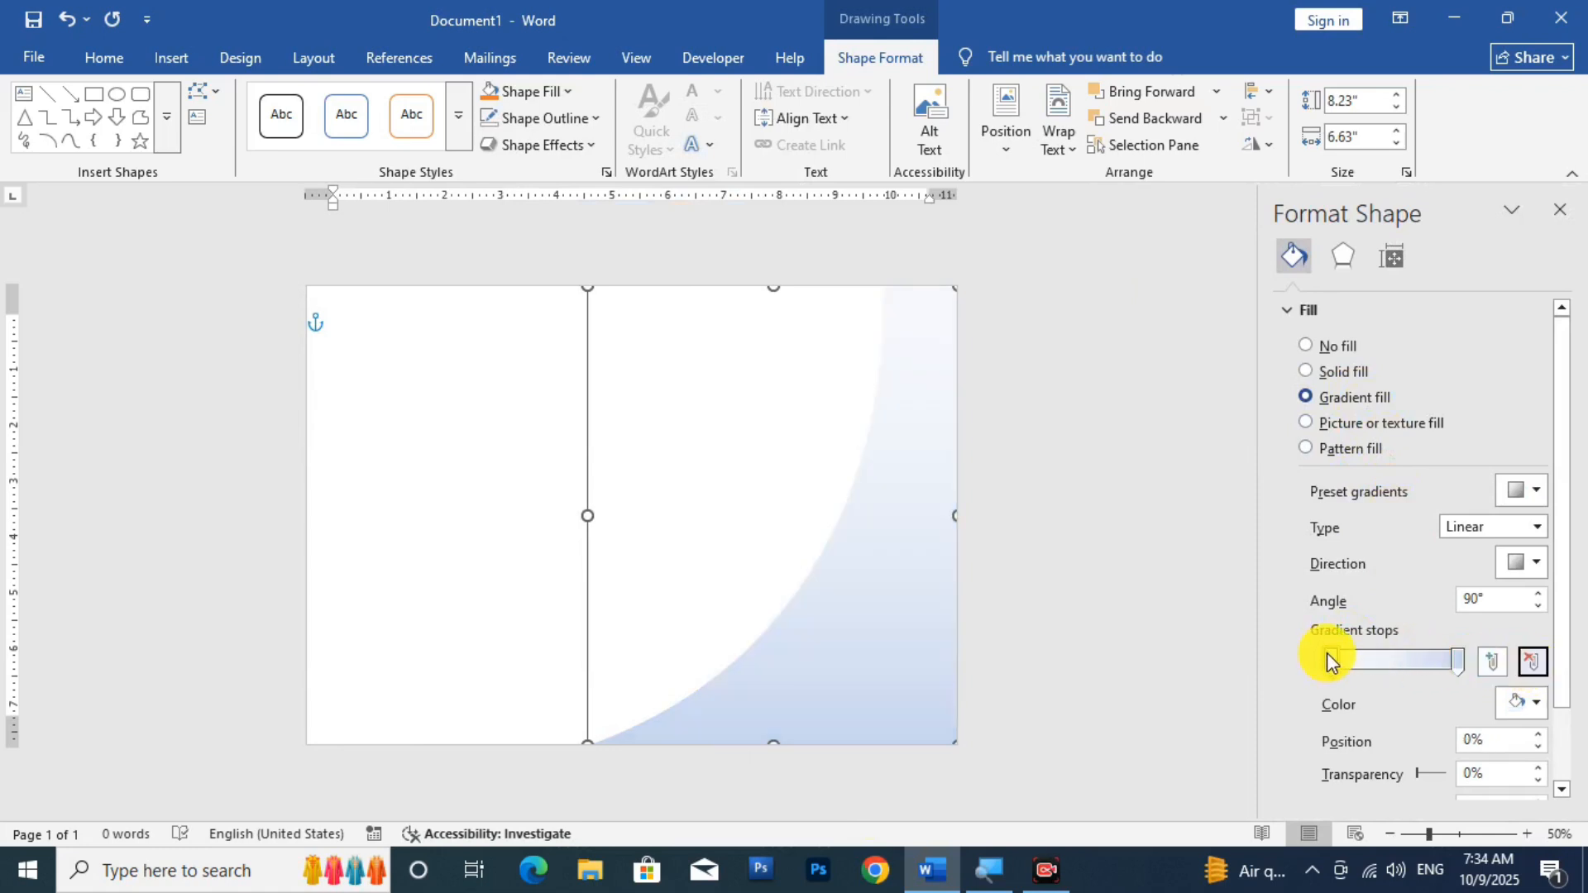
left_click(1537, 703)
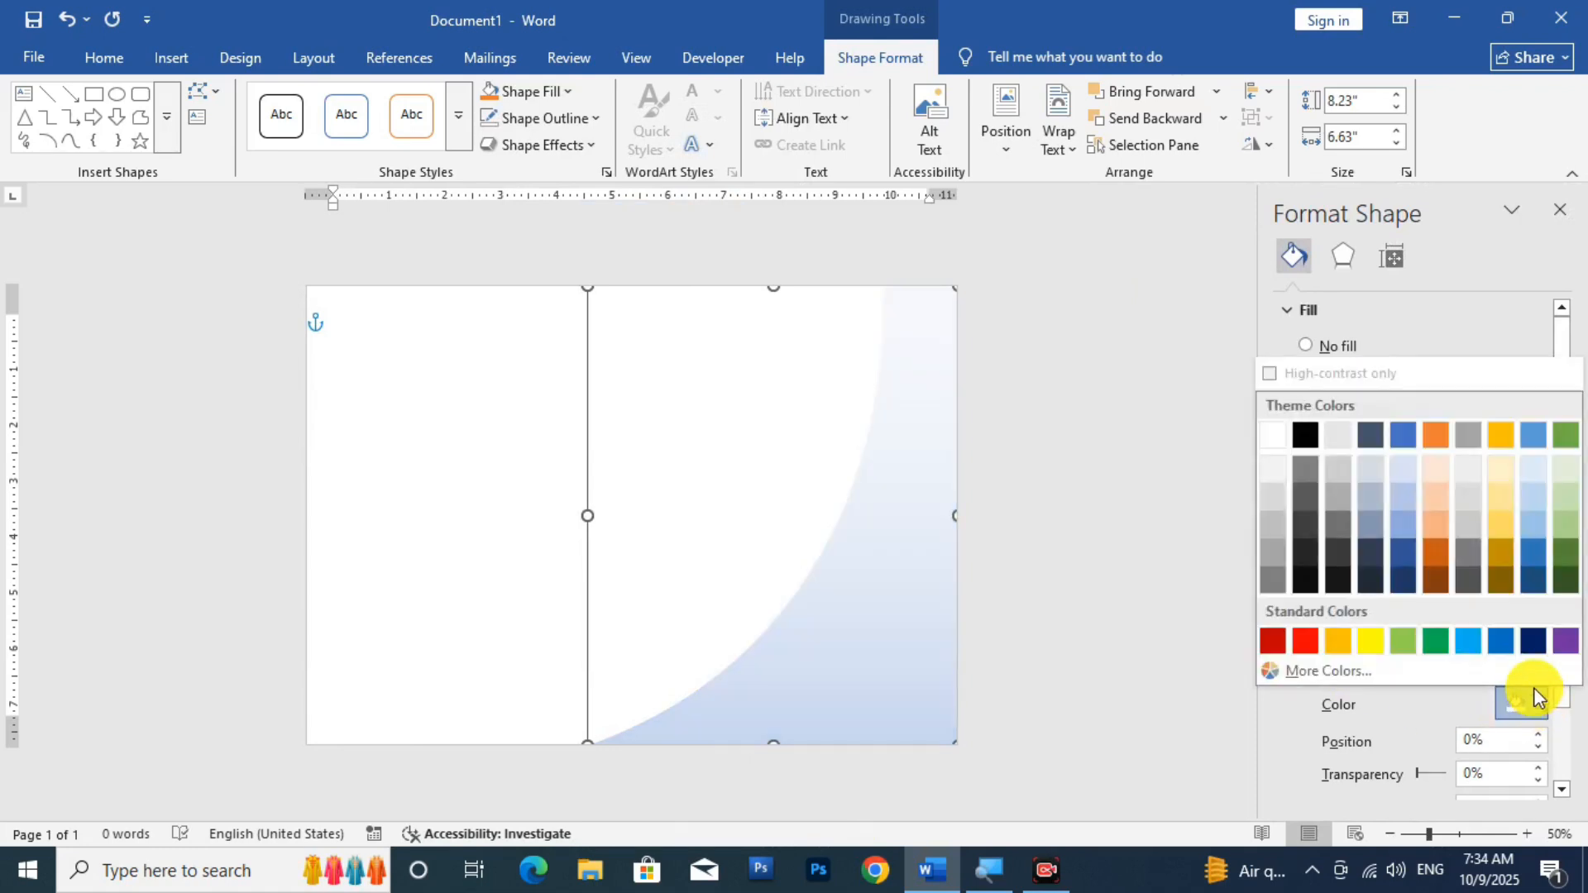
left_click(1531, 641)
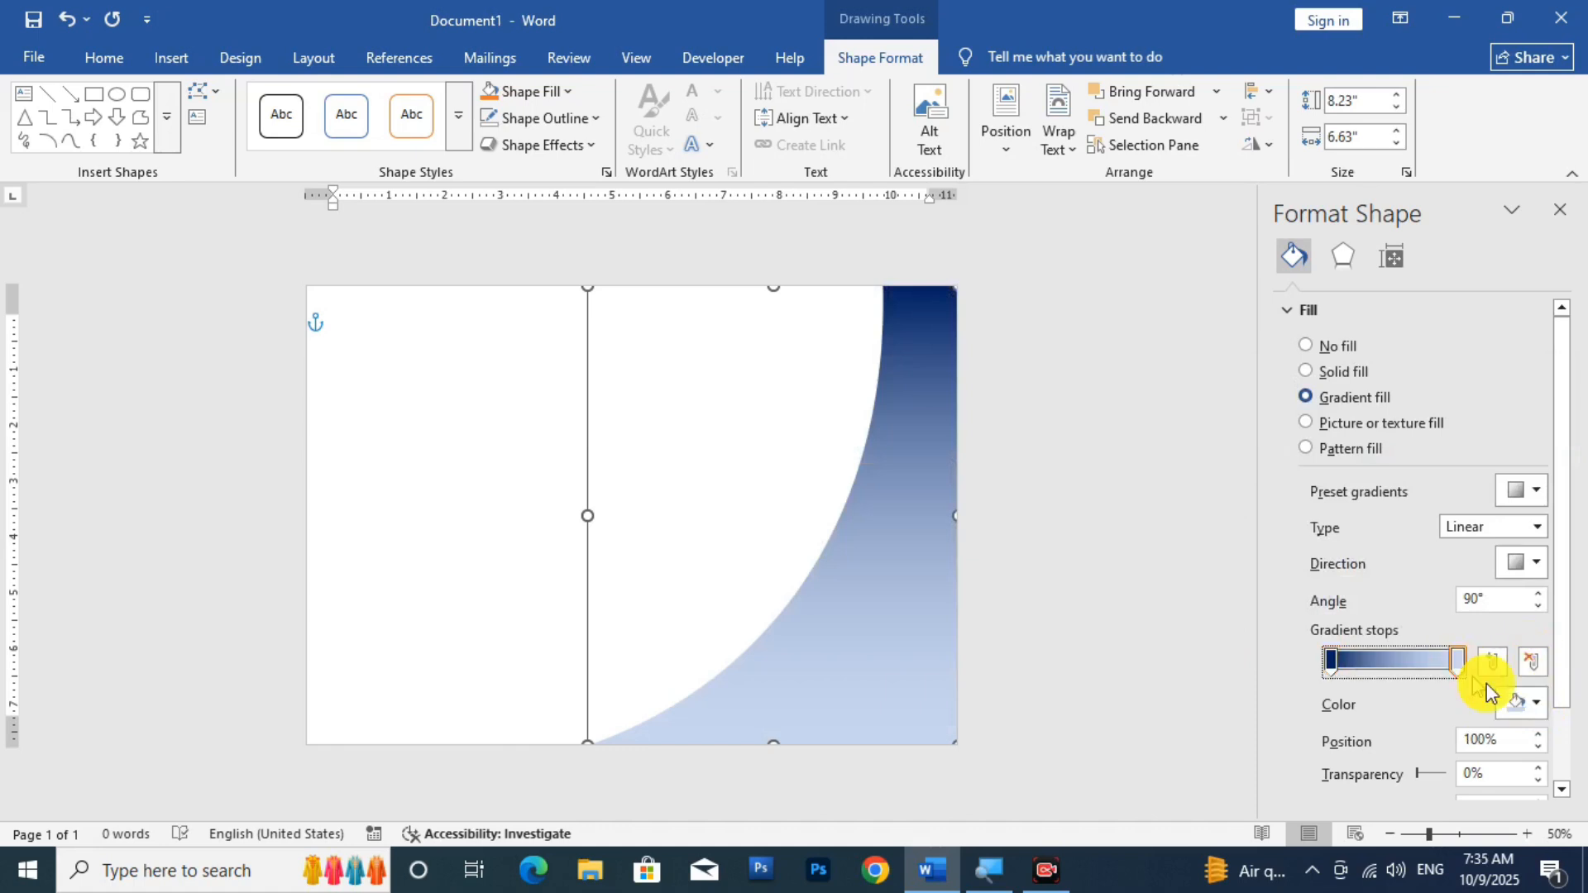
Set the last gradient stop to the standard blue and reverse the linear gradient direction to 270°
left_click(1537, 703)
left_click(1499, 642)
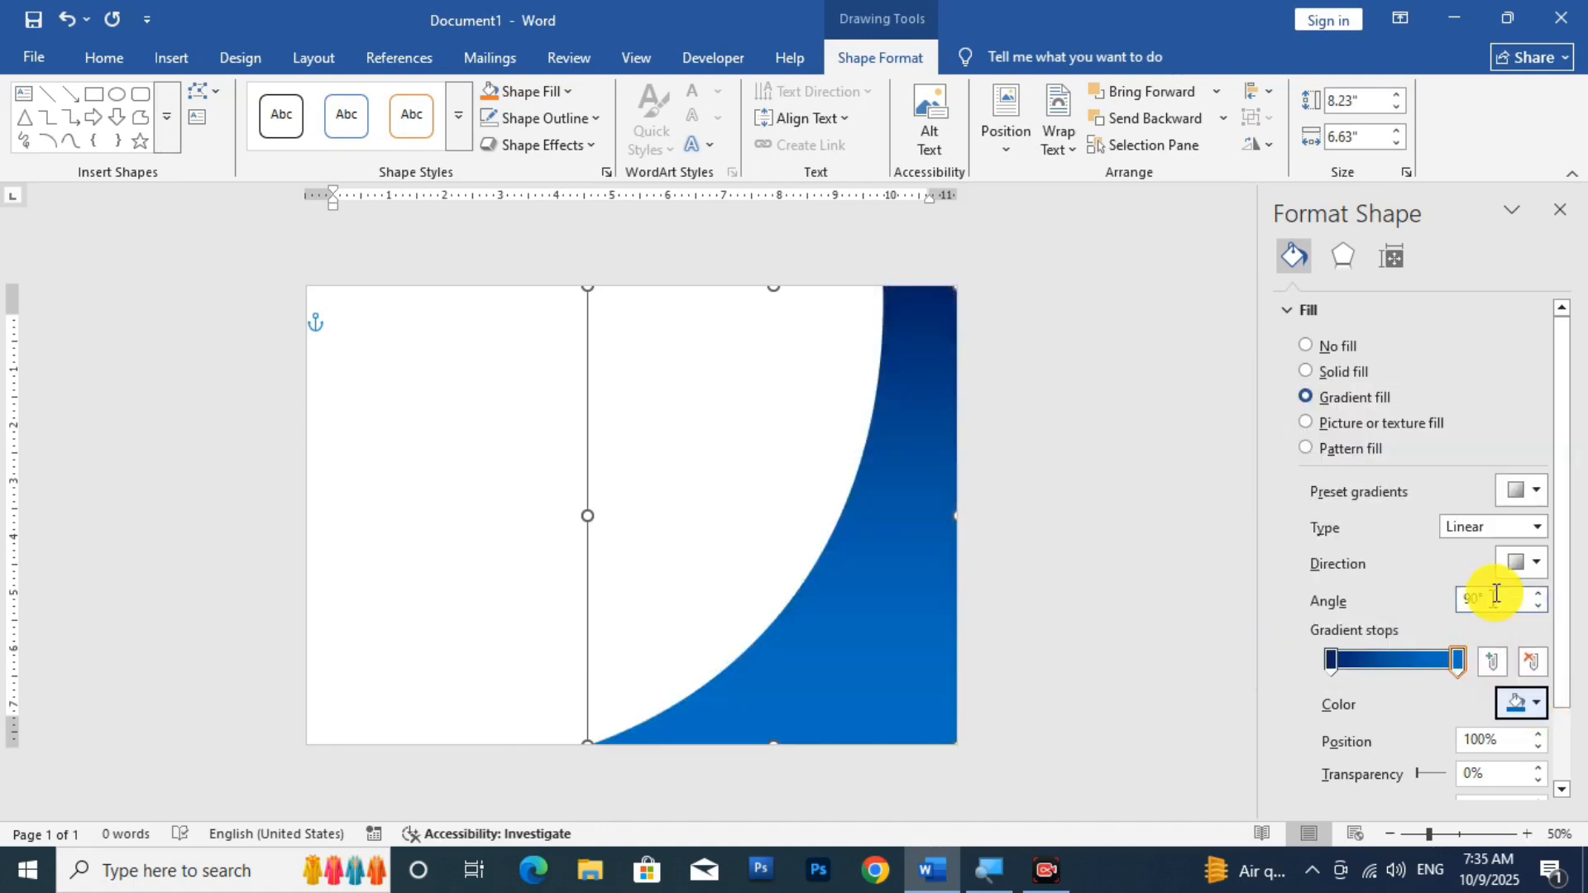
left_click(1533, 563)
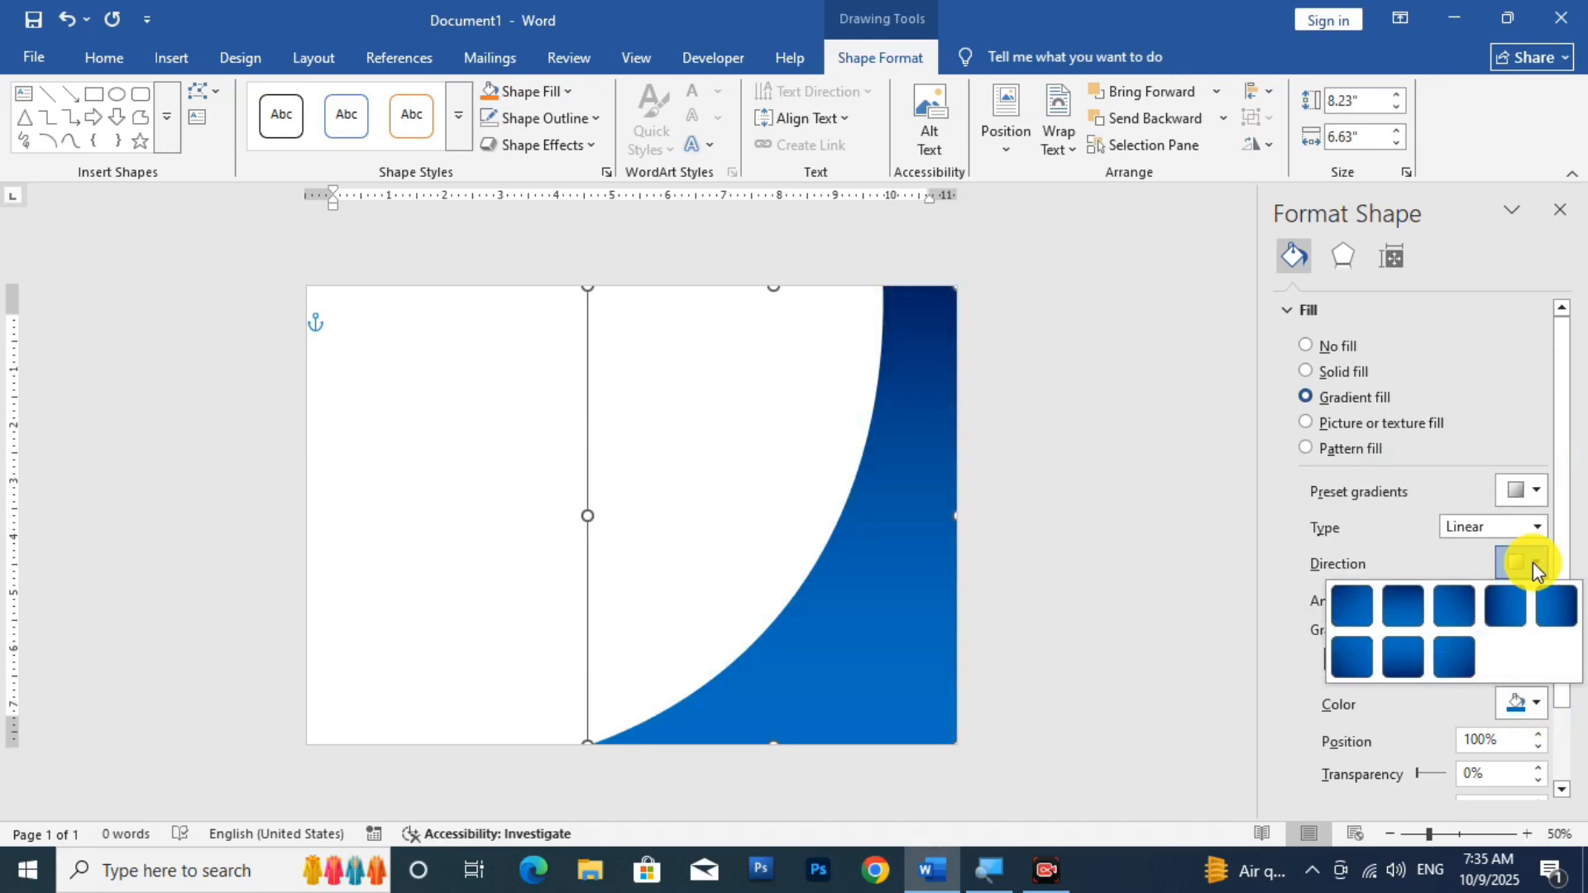
left_click(1415, 650)
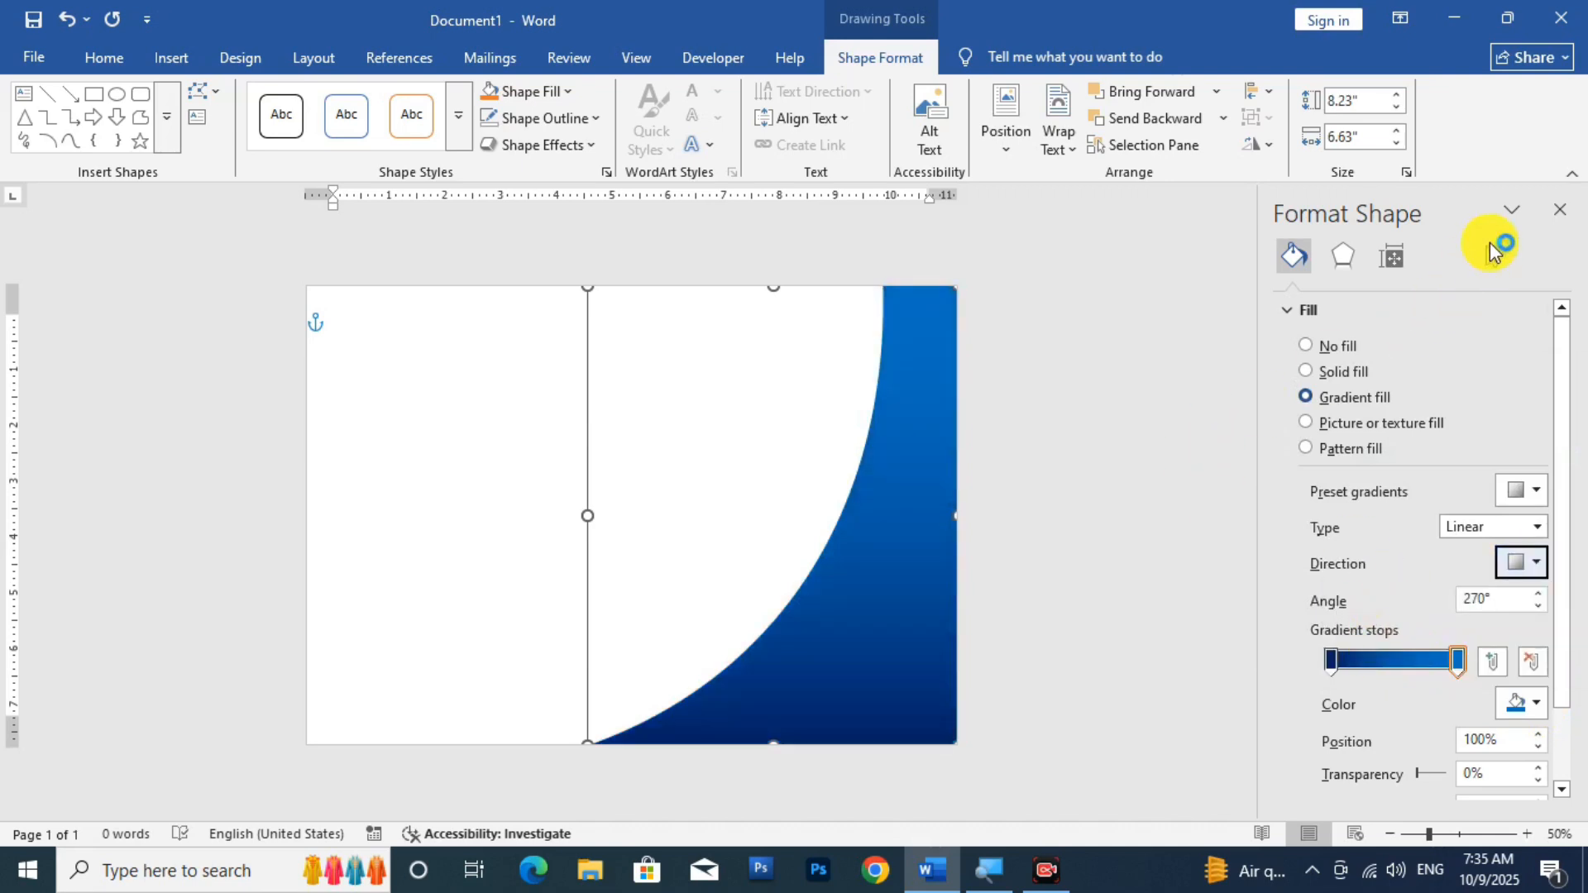
left_click(1560, 209)
left_click(1358, 518)
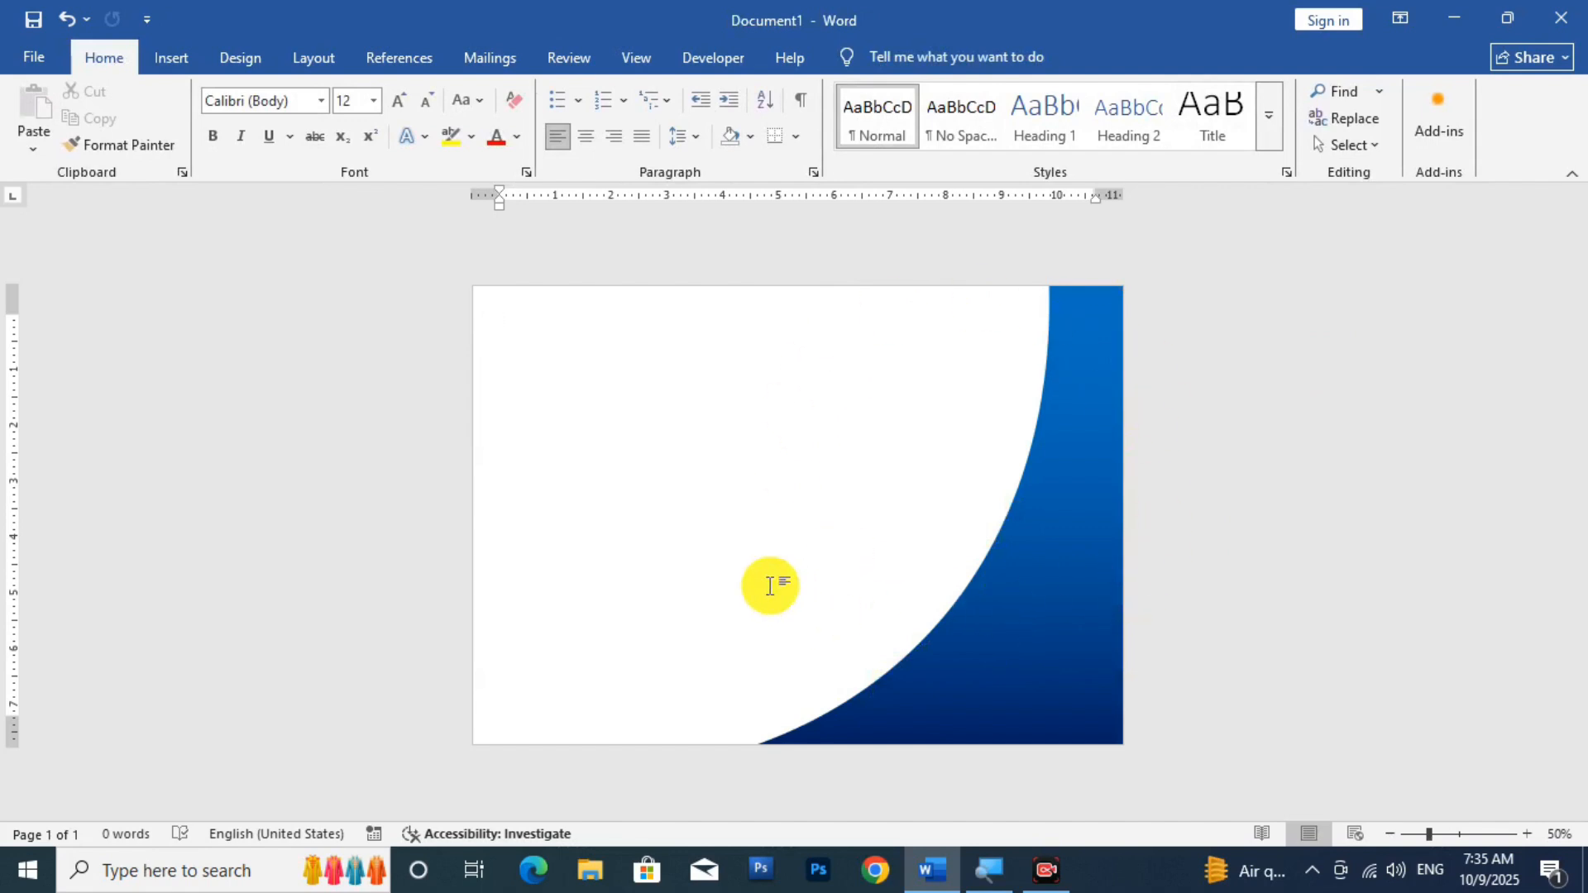
Duplicate the curved blue shape slightly to the left and fill the copy with the theme gold colour
left_click(1054, 522)
left_click_drag(1032, 539, 981, 536)
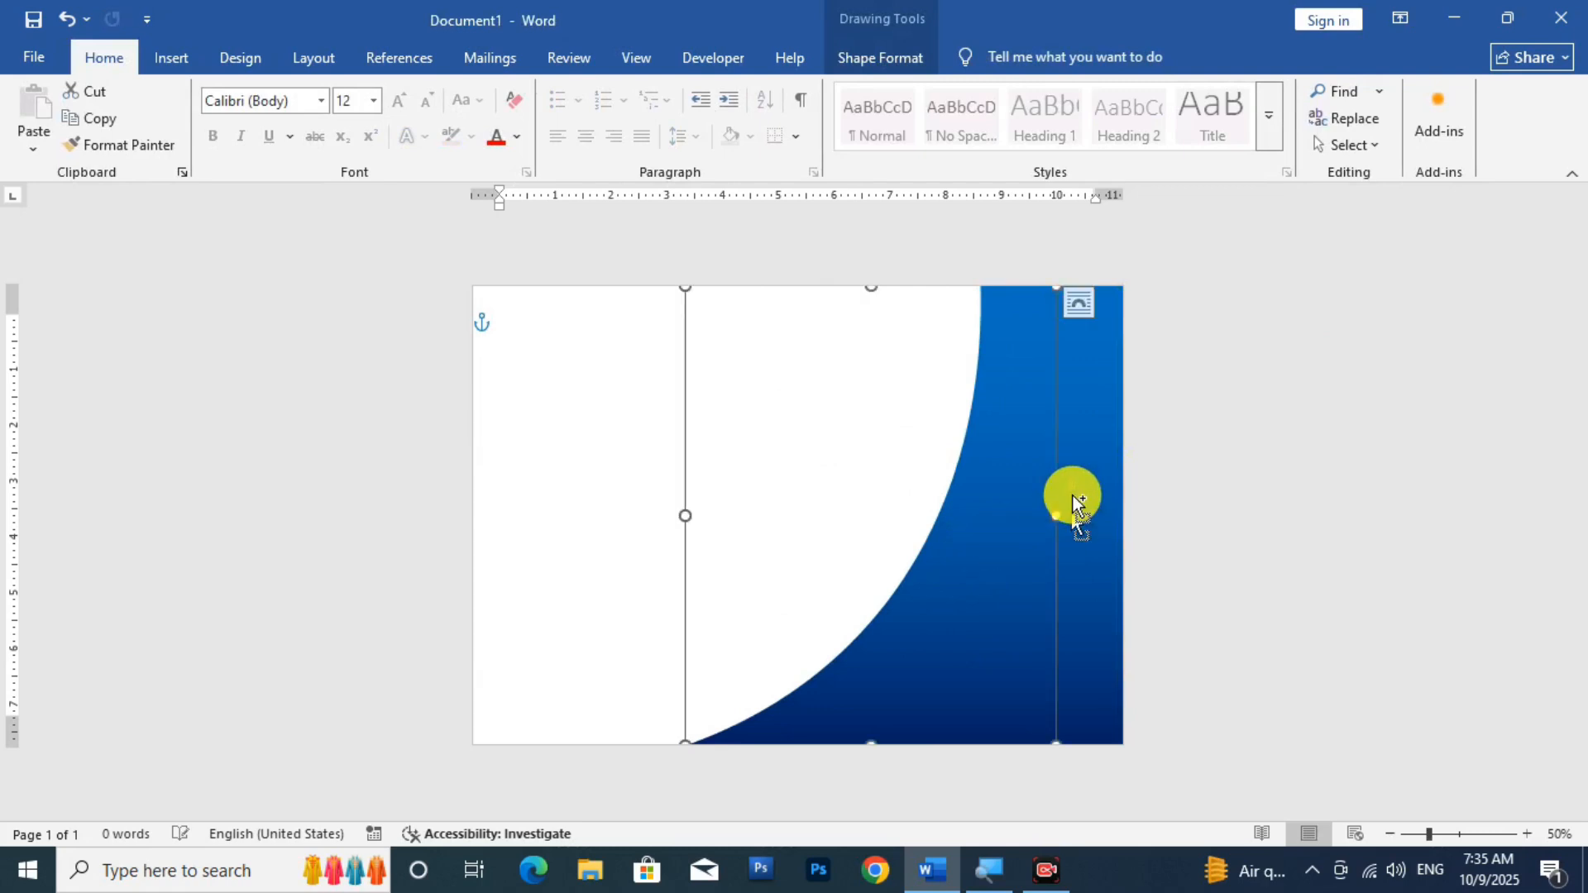
left_click(882, 60)
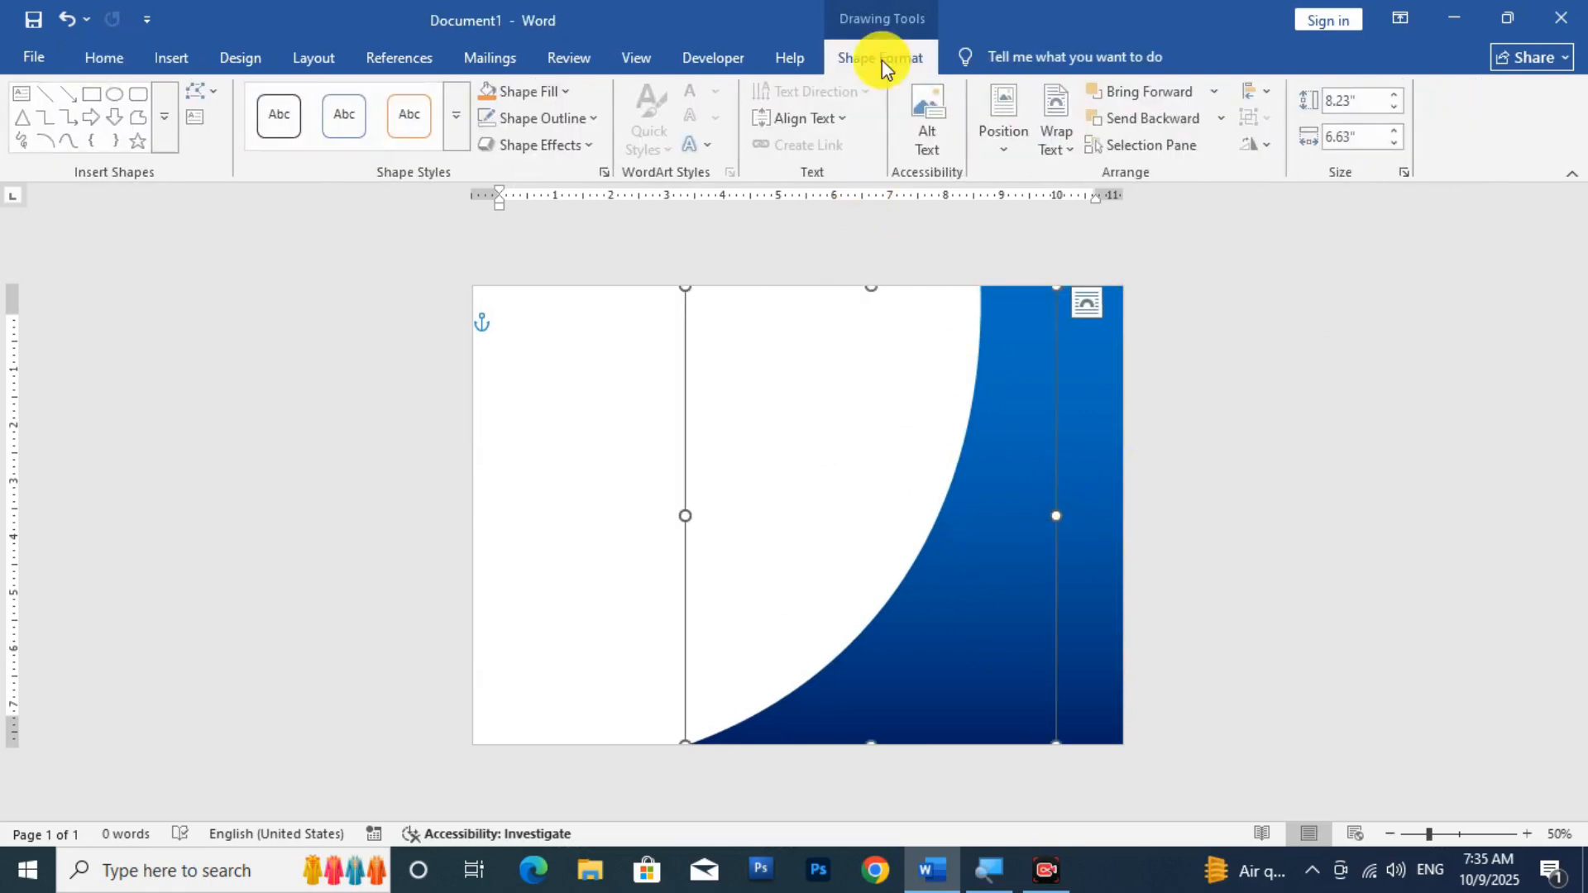
left_click(549, 90)
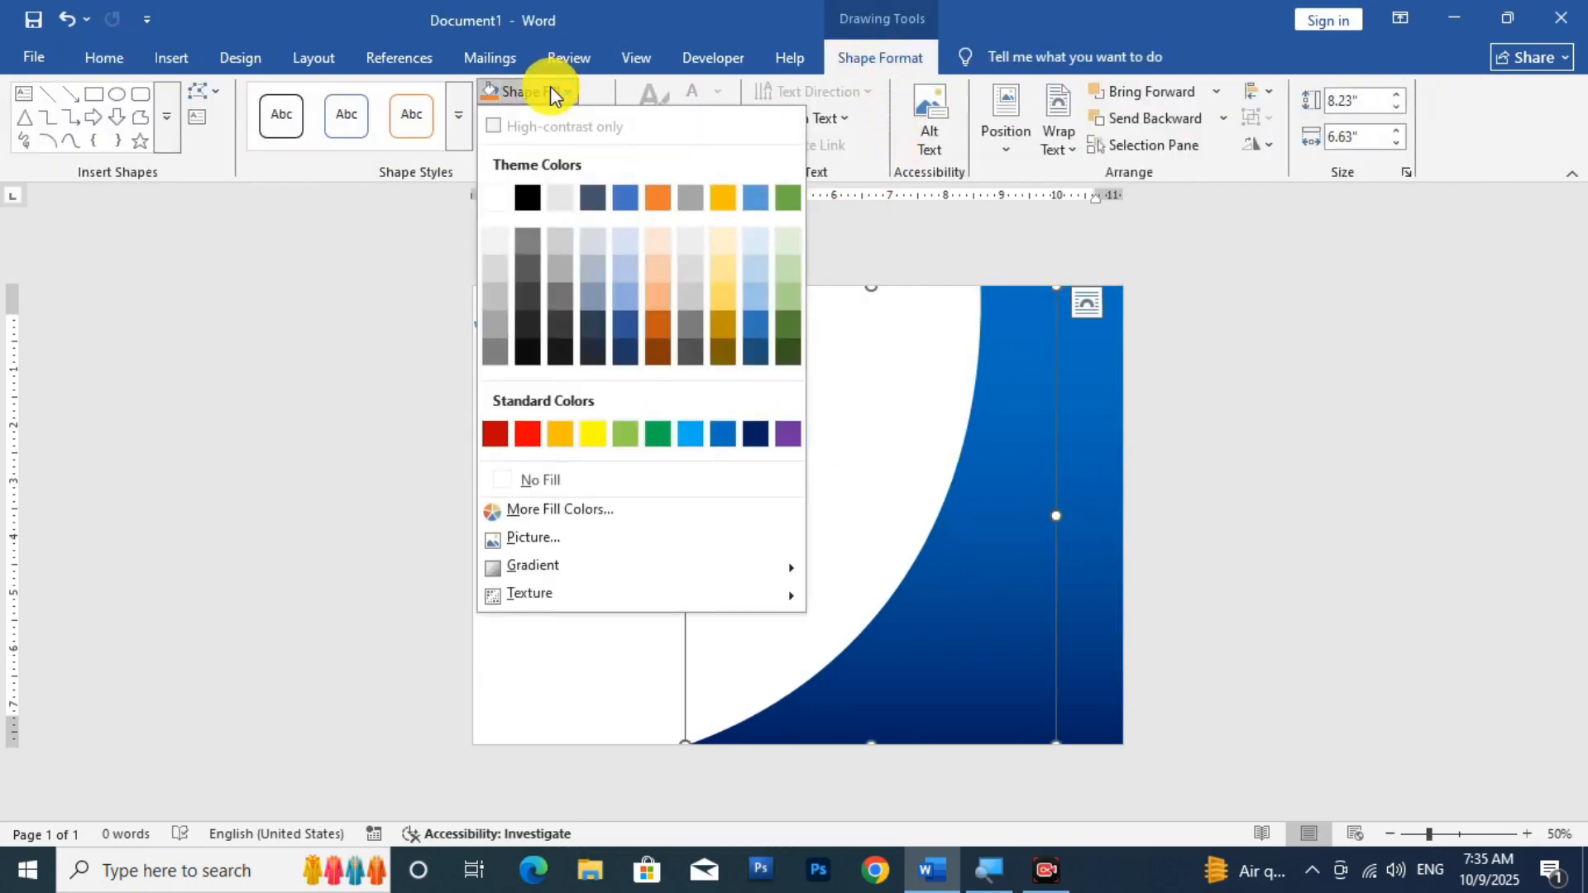
left_click(722, 198)
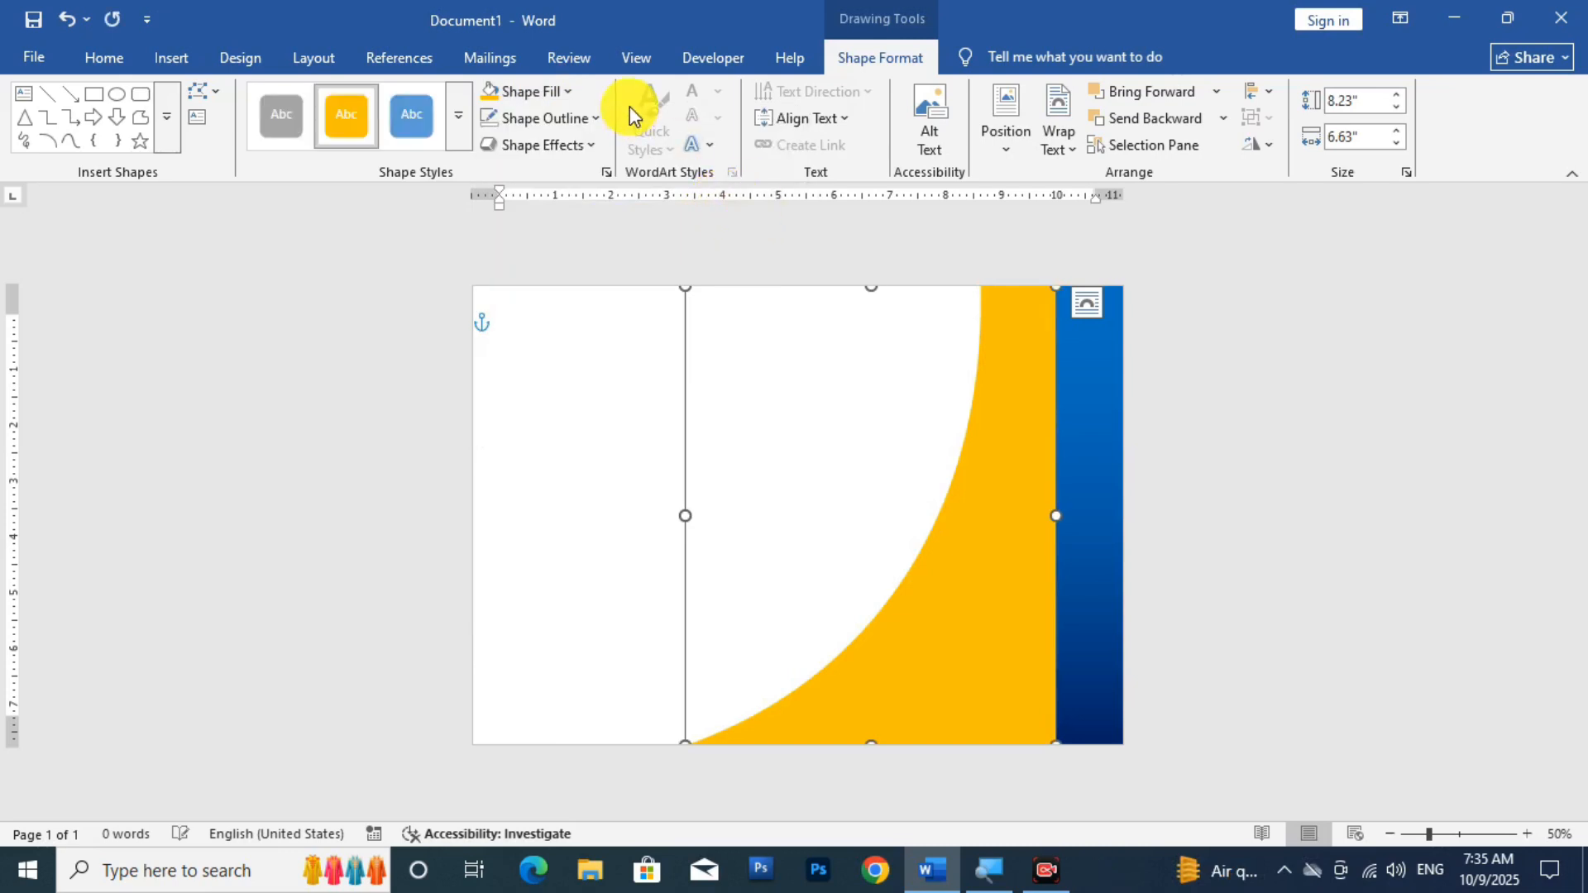
Apply the dark-variation gradient running from dark at the top to gold, and send the gold copy behind the blue shape
left_click(547, 92)
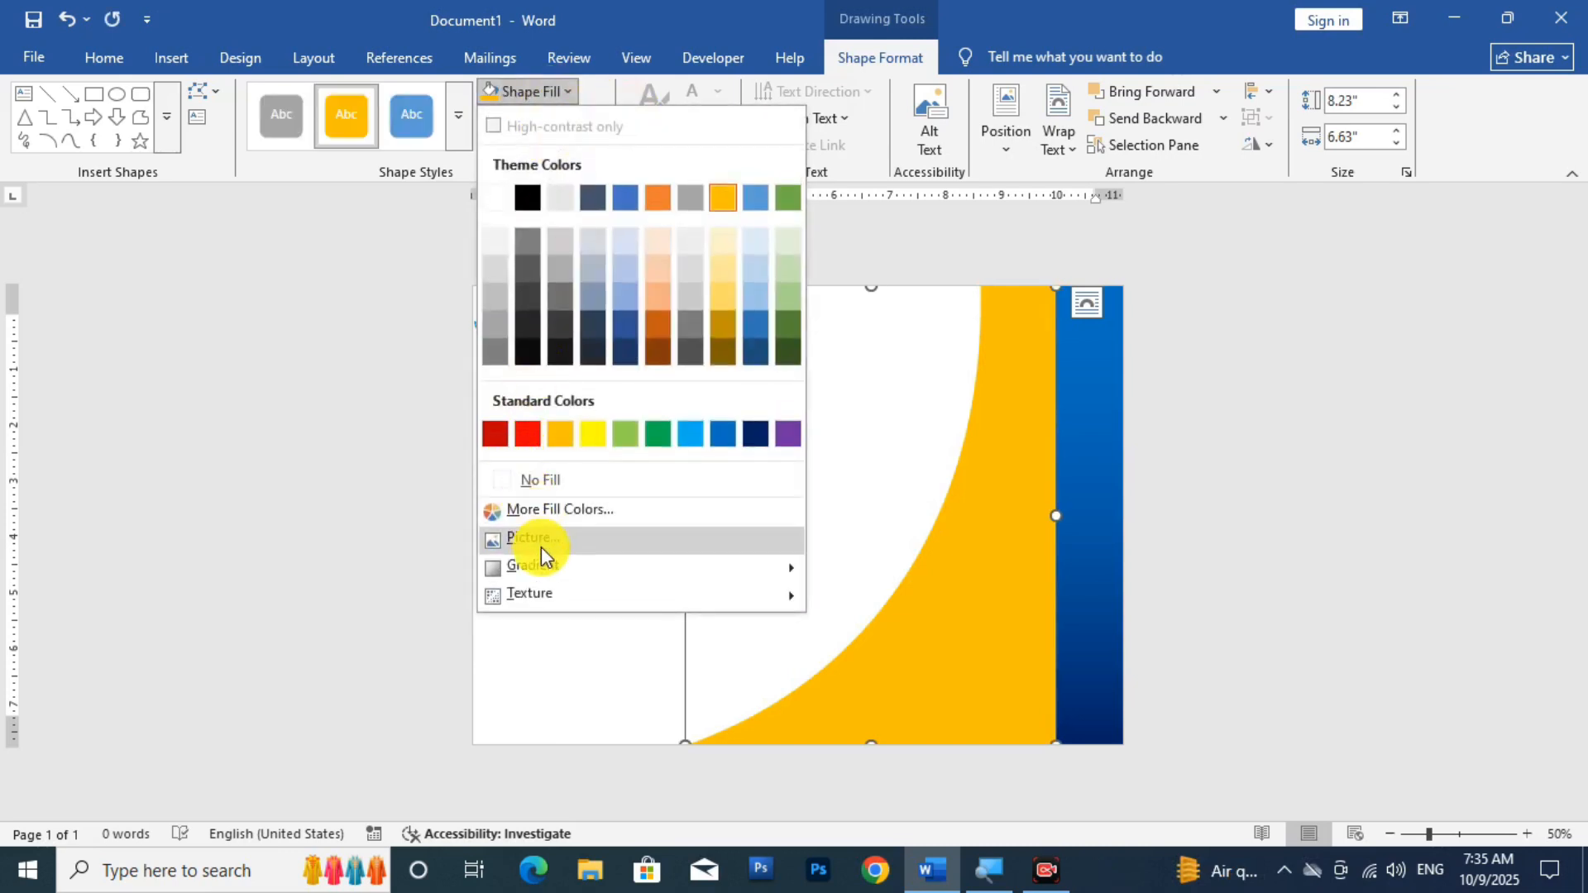
left_click(544, 569)
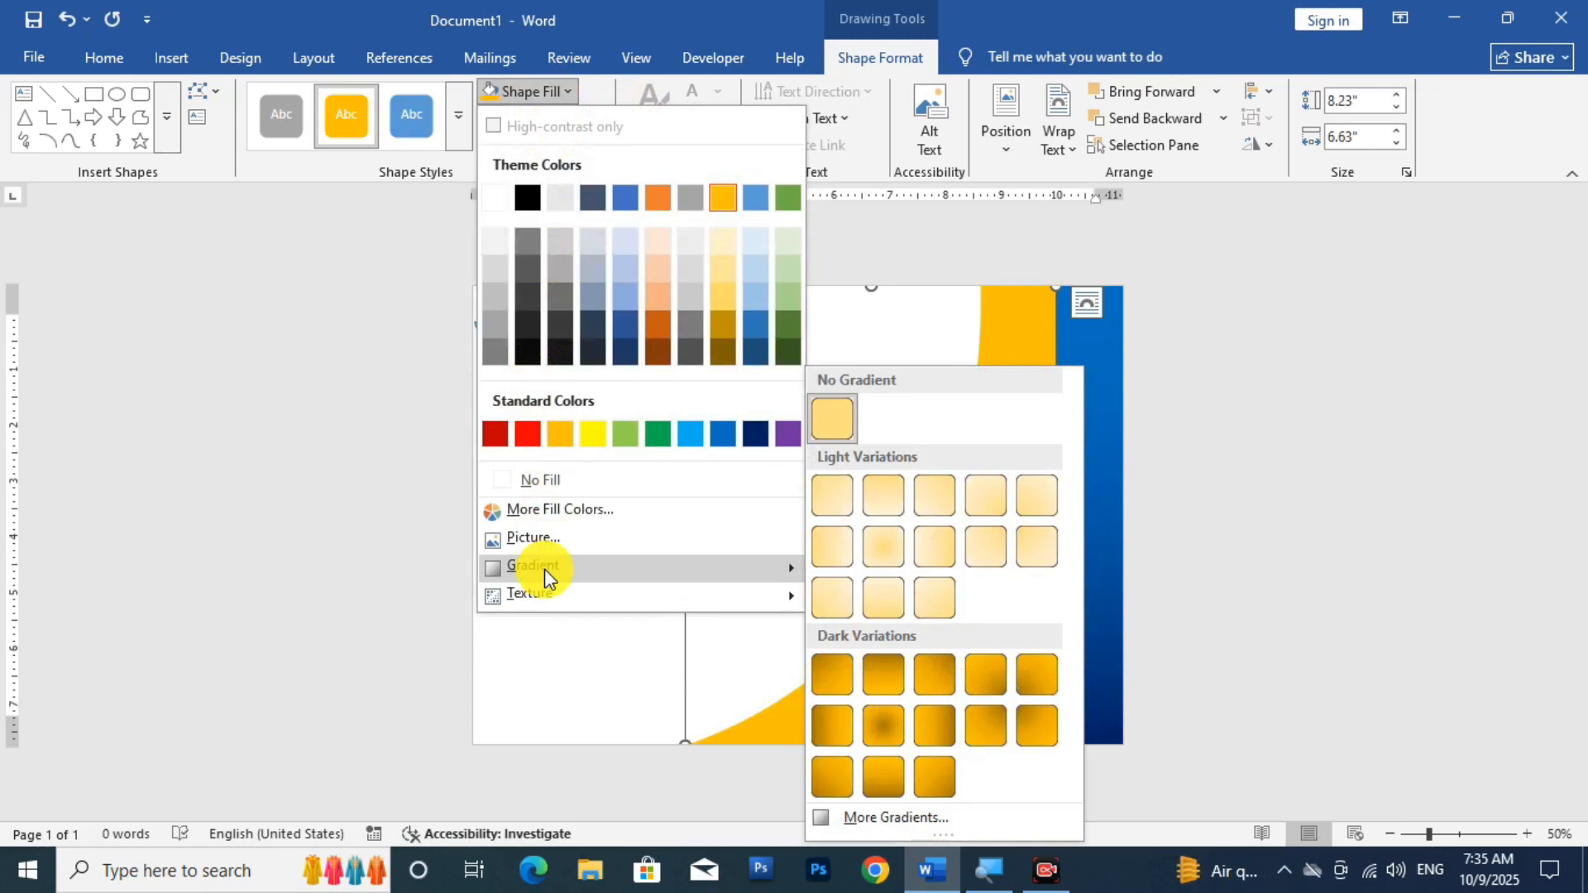
left_click(863, 673)
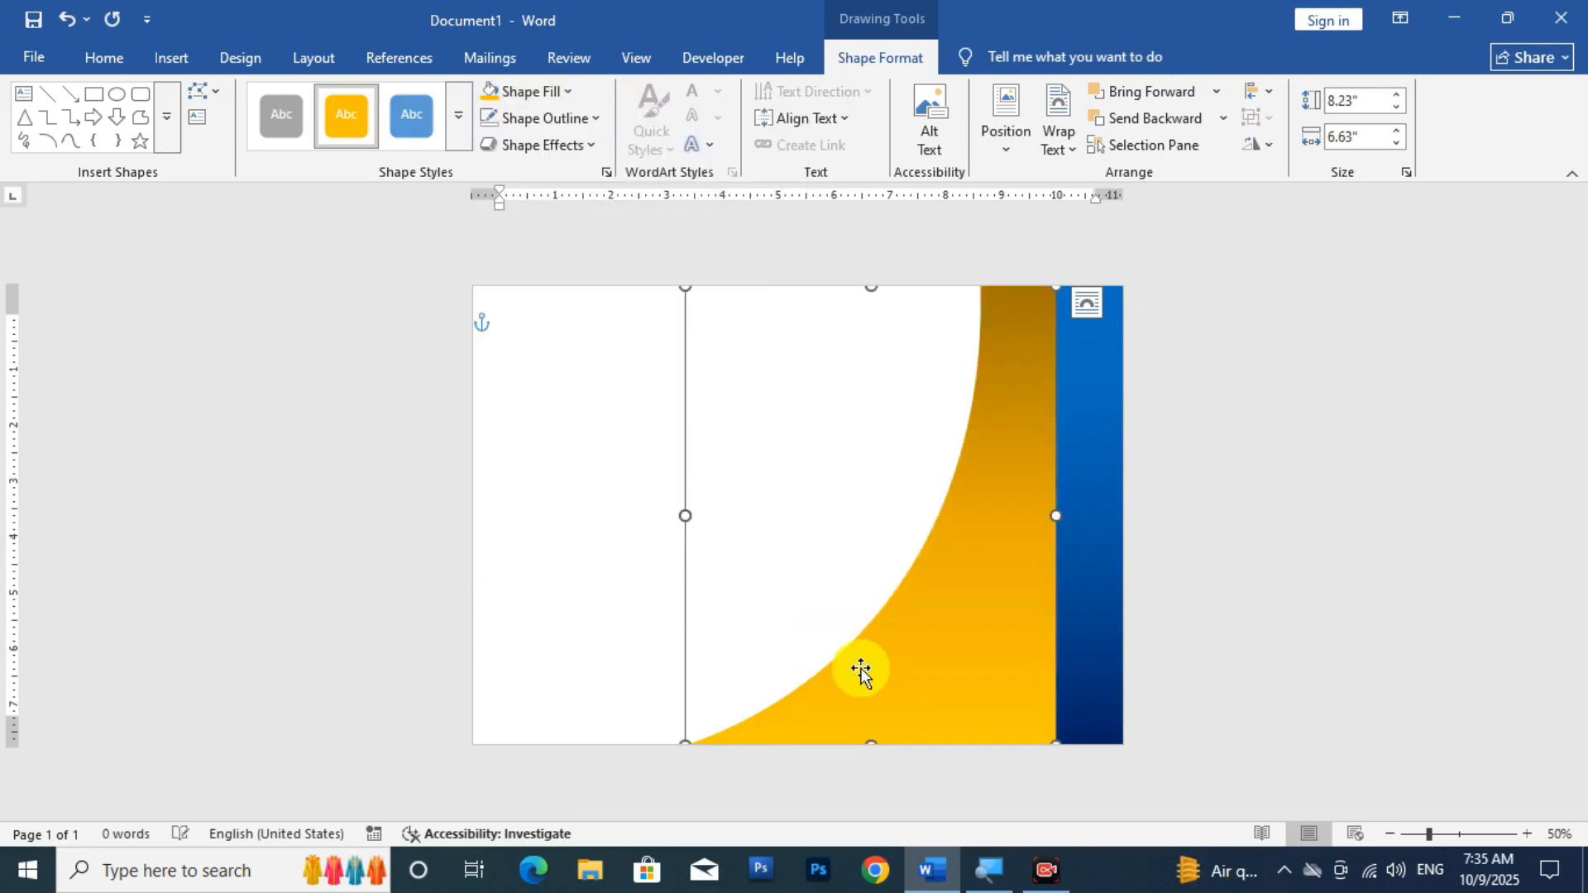
left_click(1166, 121)
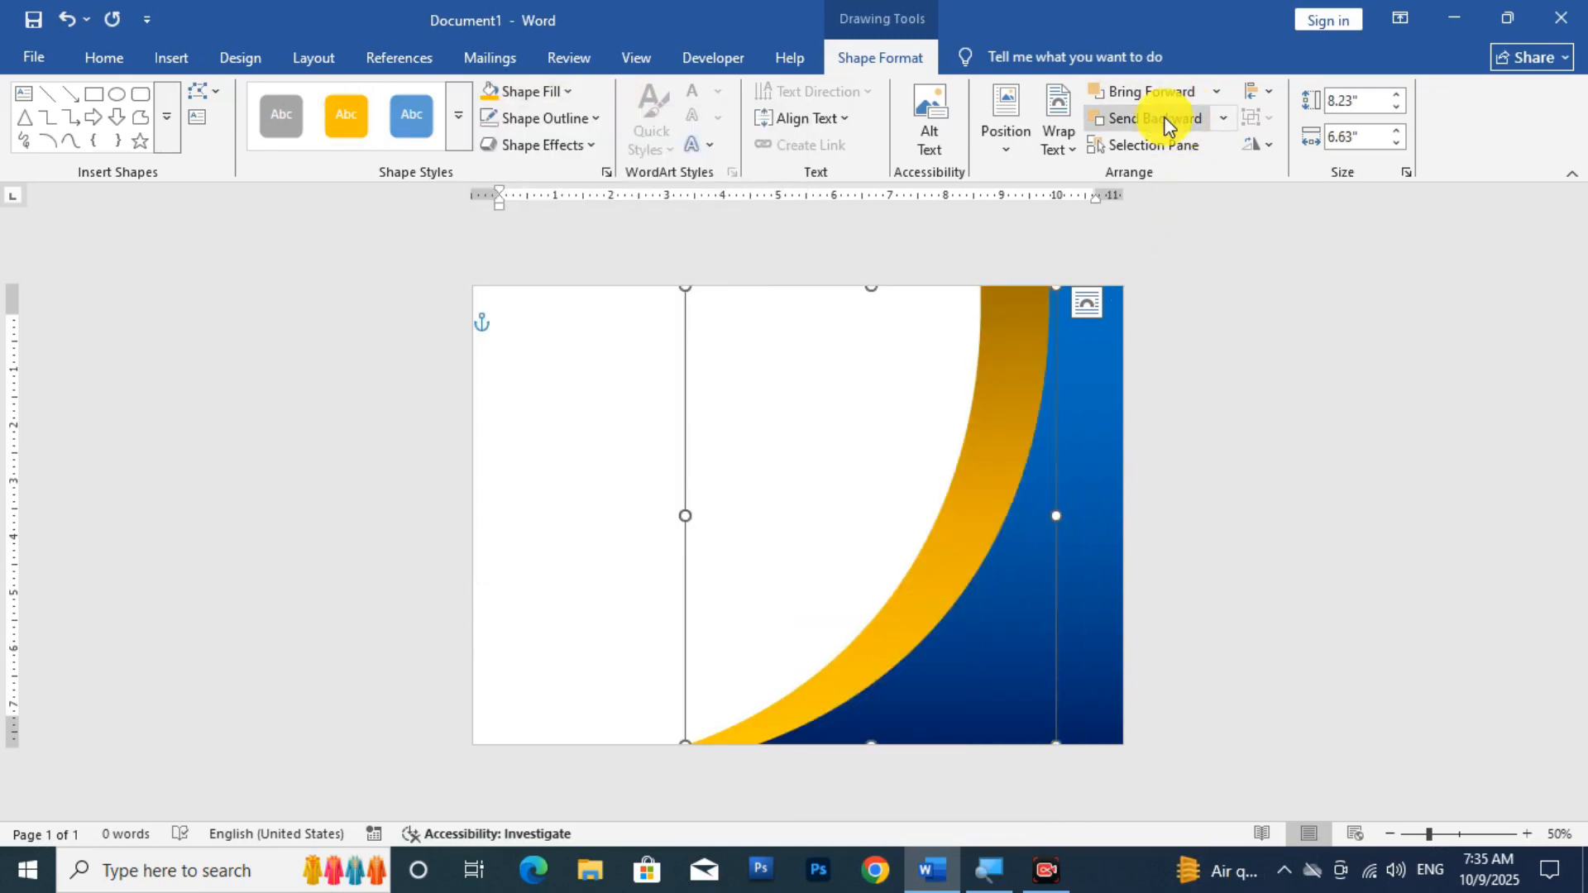
left_click_drag(930, 550, 927, 547)
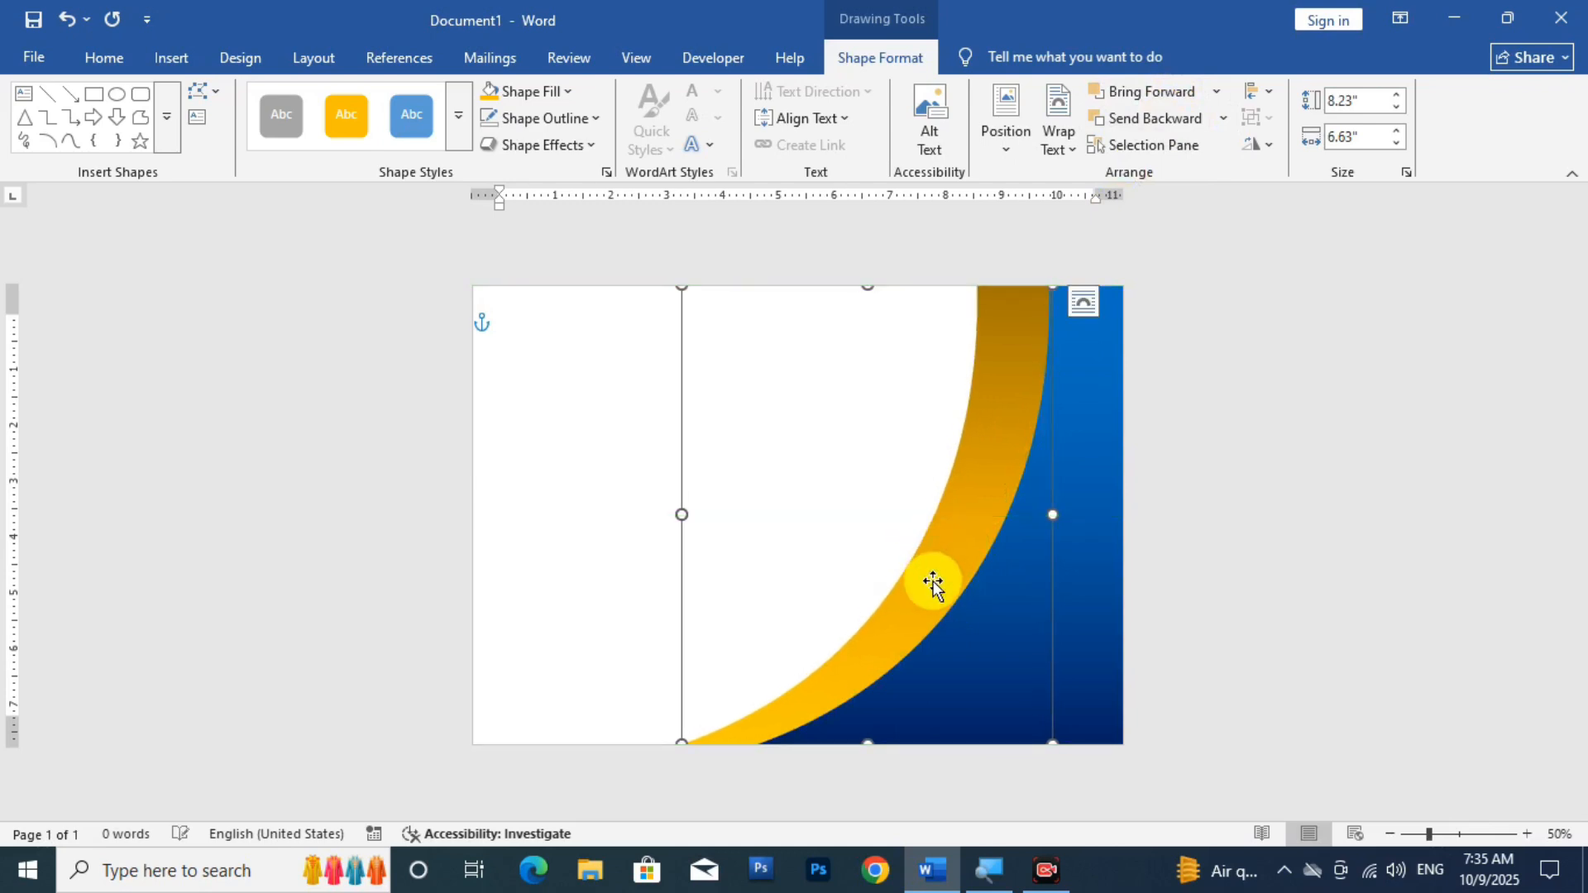
Edit the gold shape's points, moving its lower-left point right behind the blue shape and pulling the upper curve handle to the right
left_click(205, 92)
left_click(235, 153)
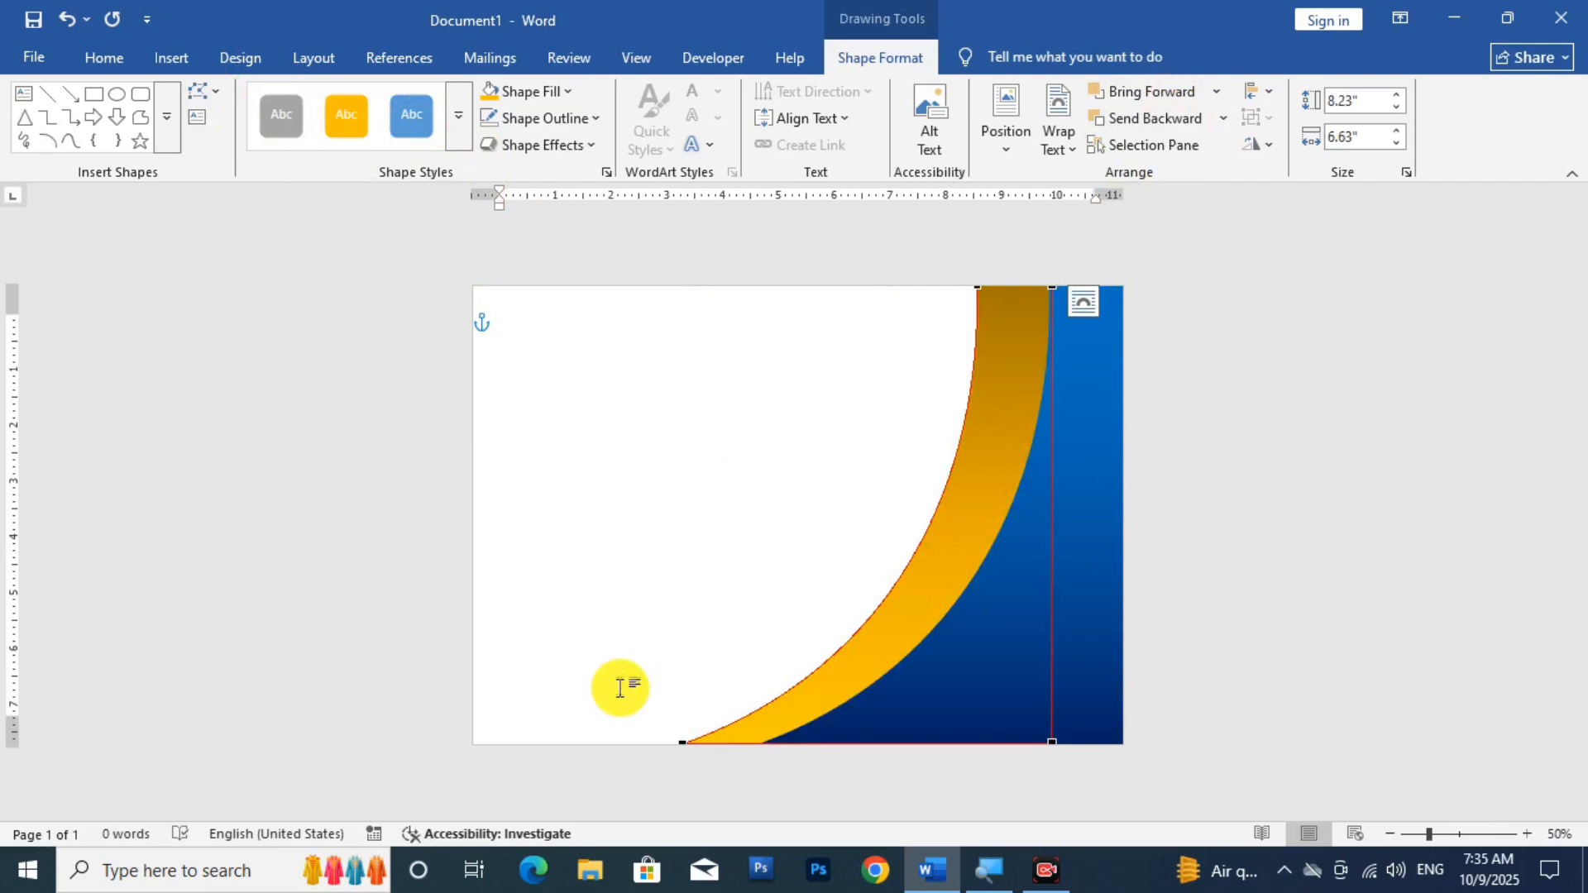
left_click_drag(682, 744, 820, 746)
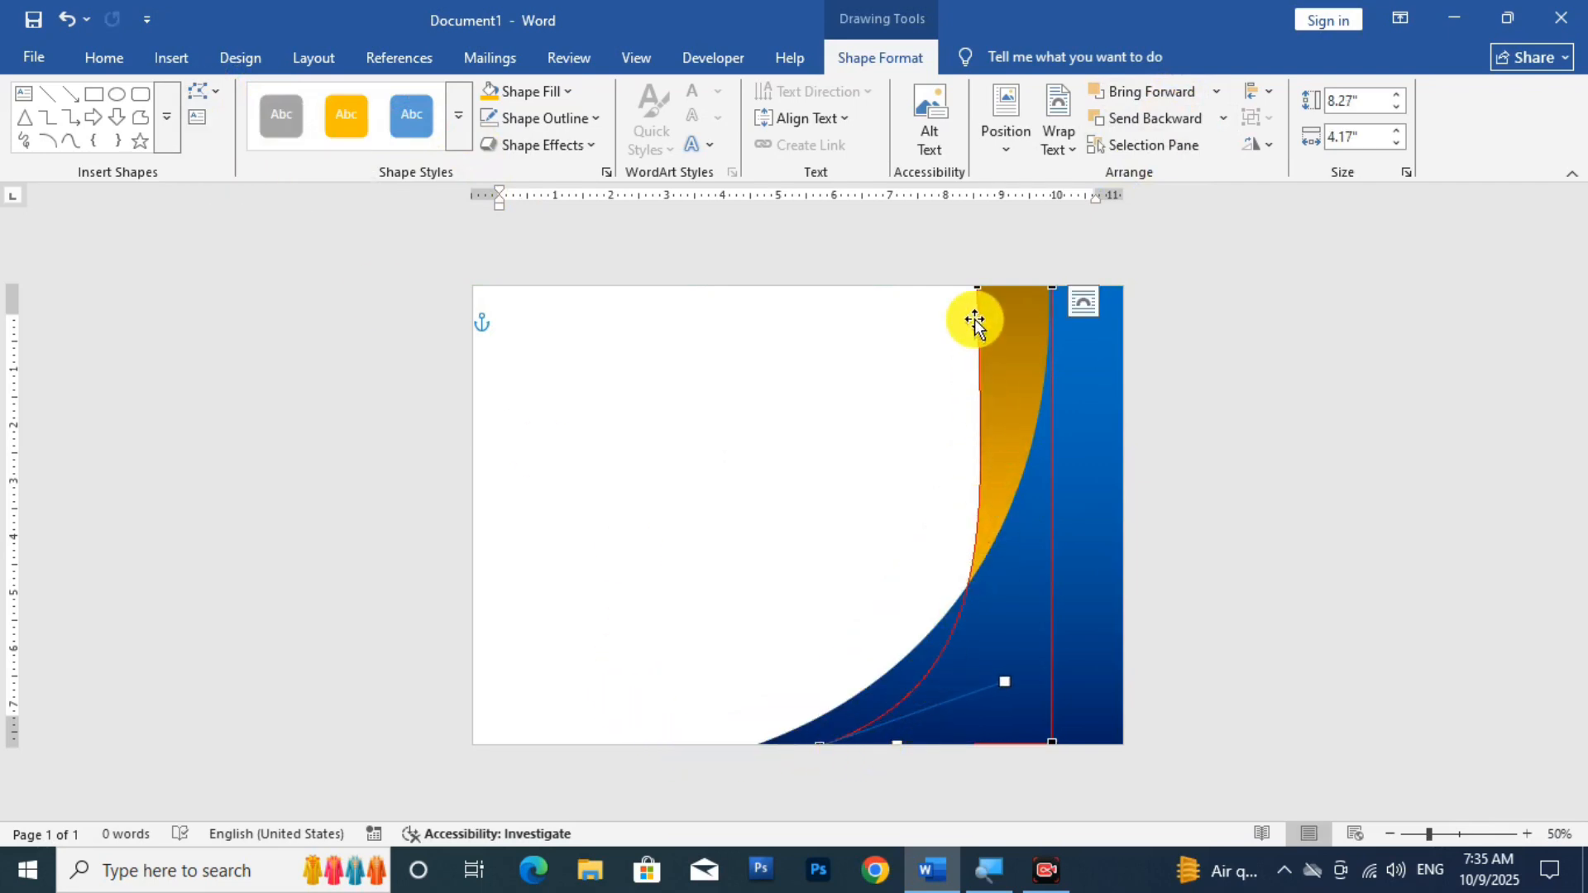
left_click(980, 286)
left_click_drag(982, 510, 1016, 507)
left_click(1199, 557)
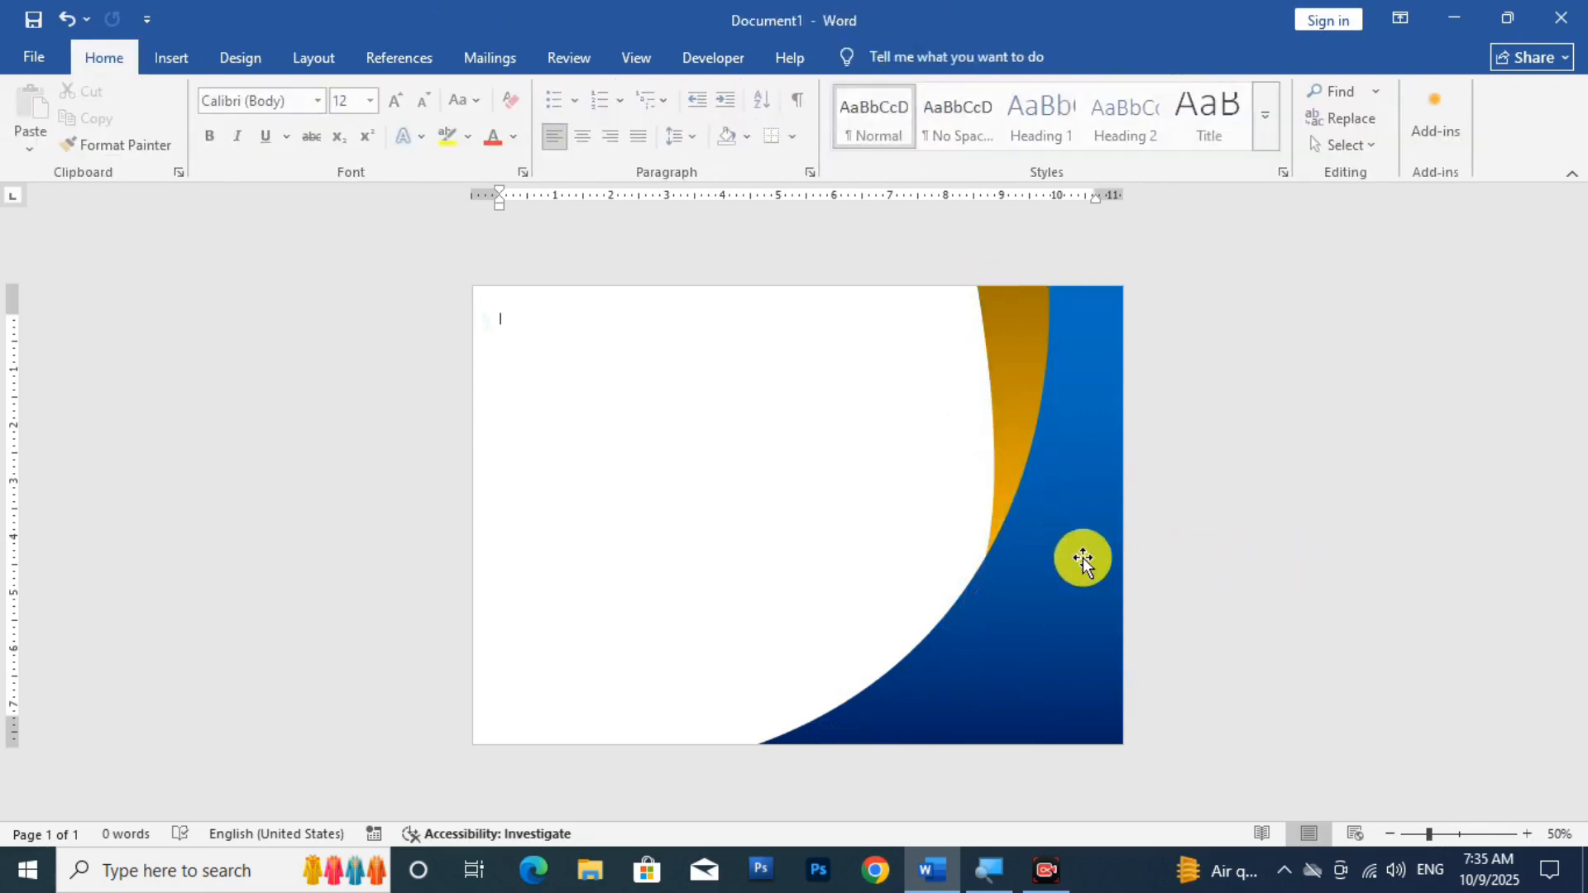
Refine the gold shape's curve by moving its upper-left point slightly left along the page's top edge and adjusting that point's curve handle
scroll(1067, 554, "down", 3)
scroll(1010, 586, "up", 4)
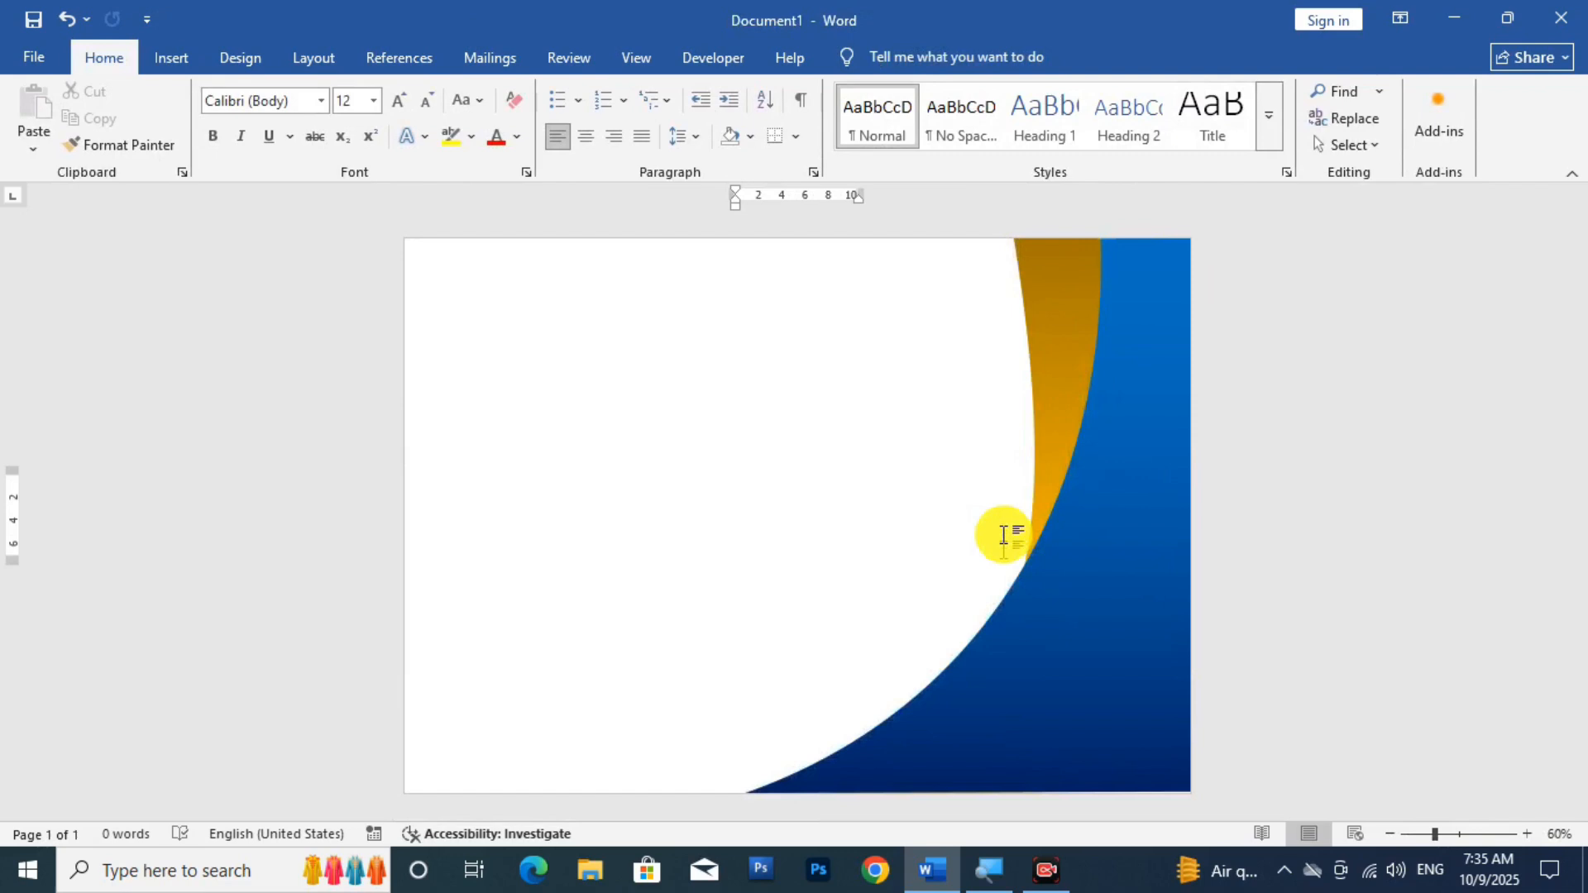
left_click(1052, 314)
left_click(867, 58)
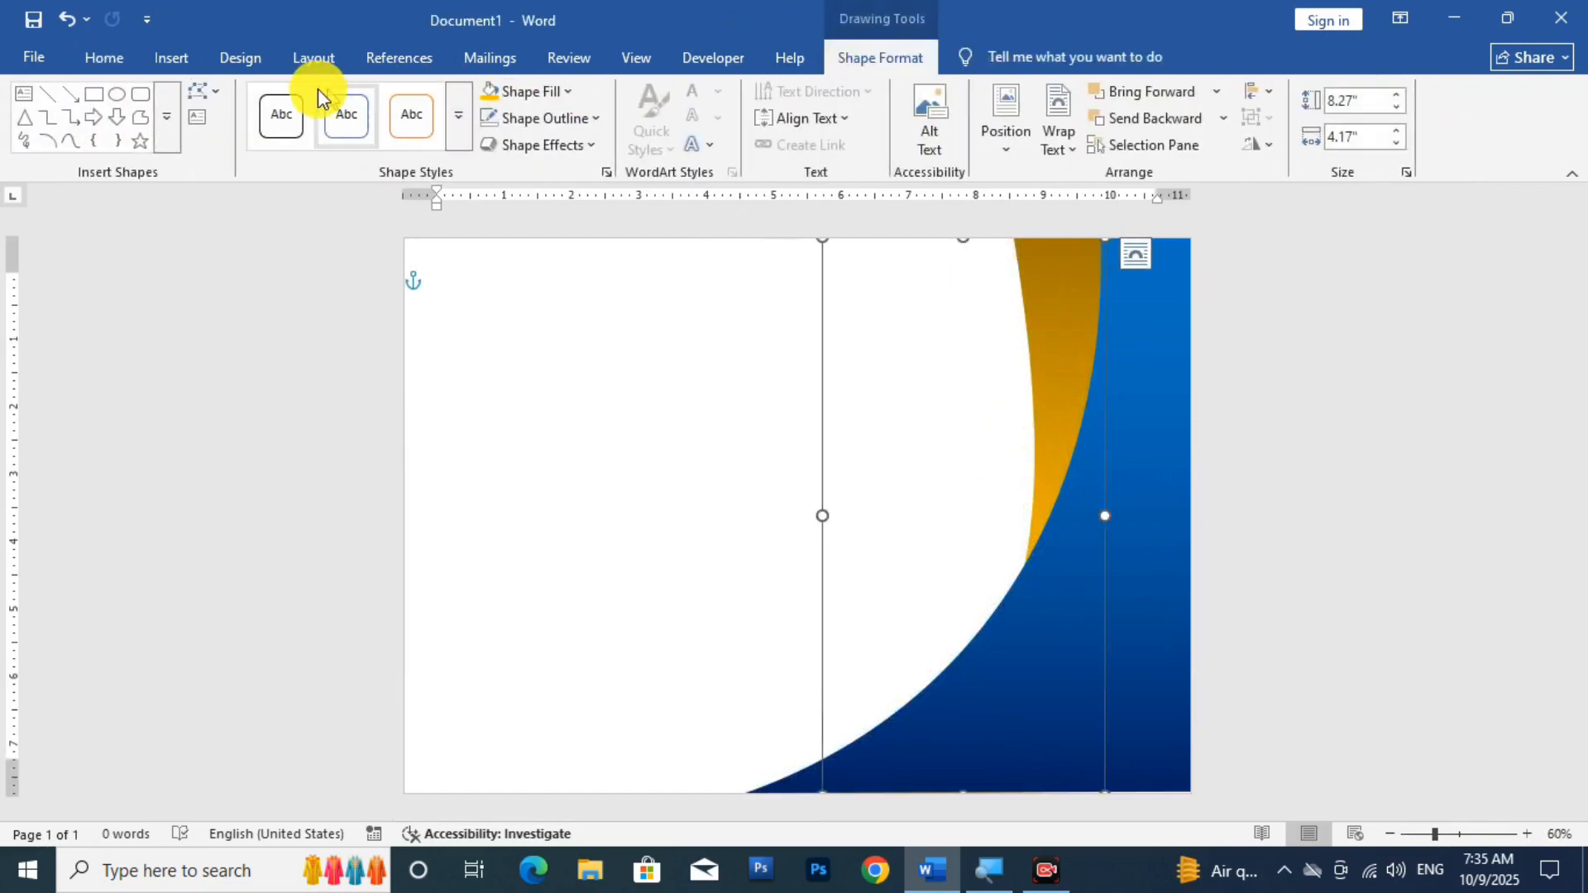
left_click(211, 94)
left_click(226, 151)
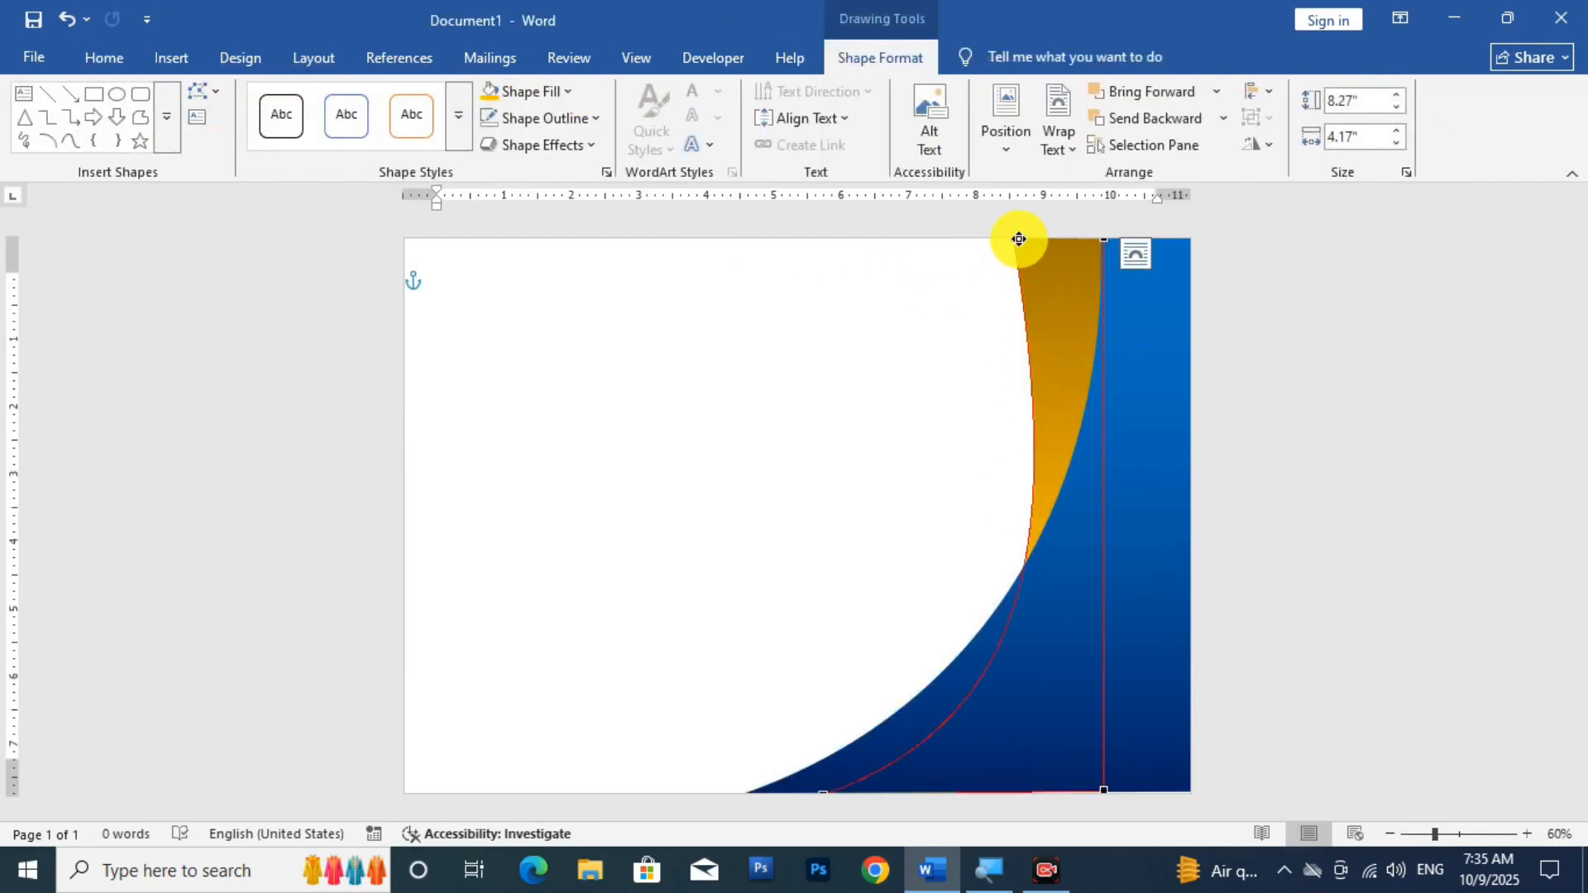
left_click_drag(1014, 240, 979, 241)
left_click_drag(1028, 516, 1077, 428)
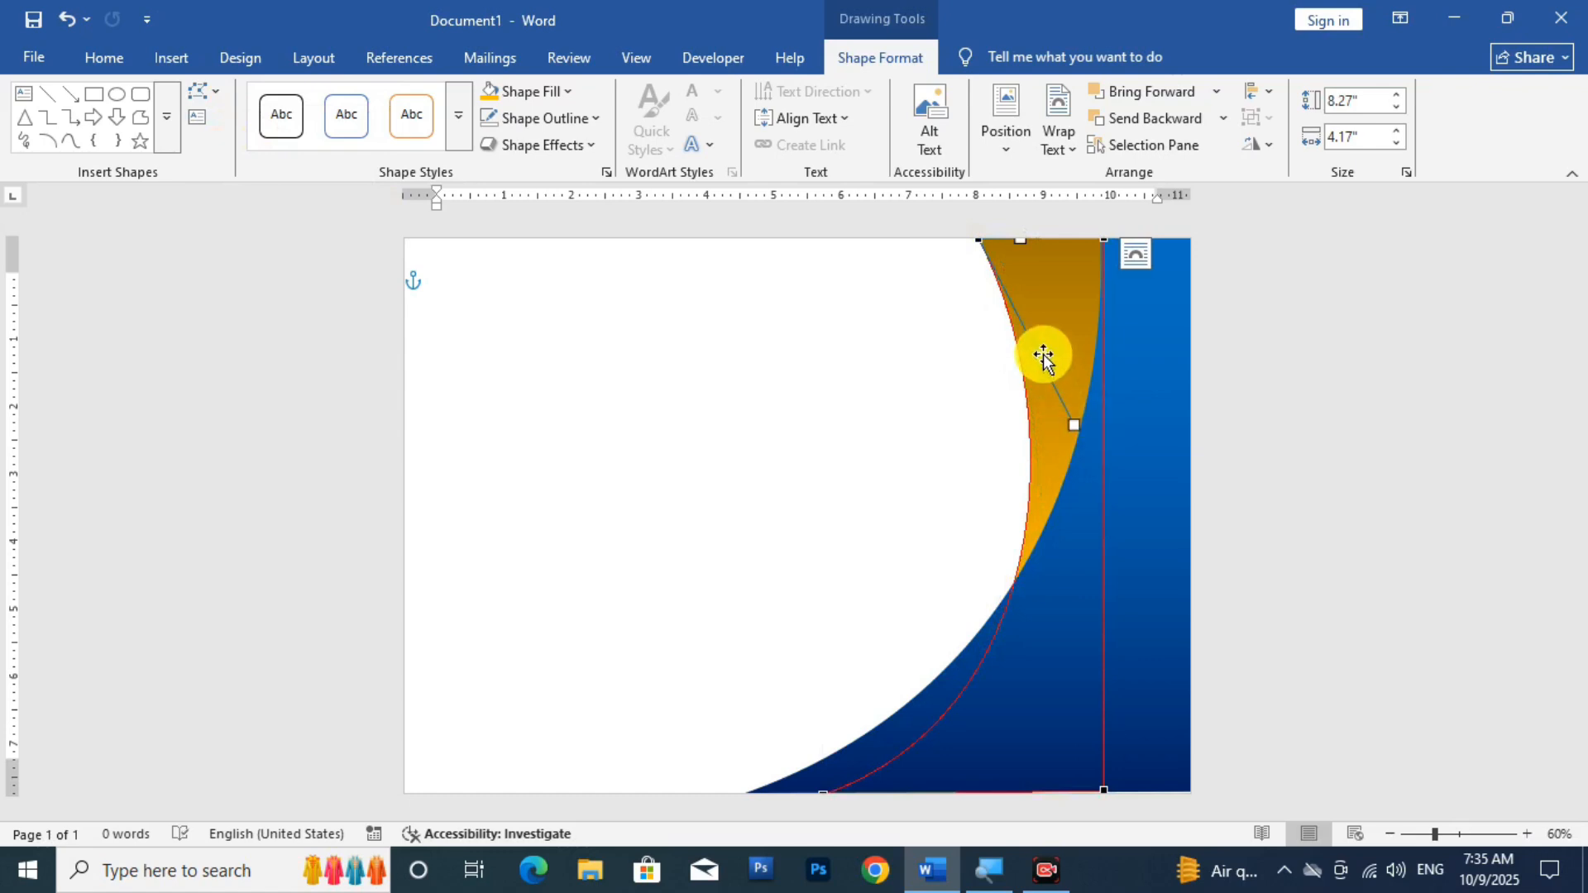
left_click_drag(981, 239, 991, 240)
left_click_drag(1086, 428, 1088, 444)
left_click(1297, 493)
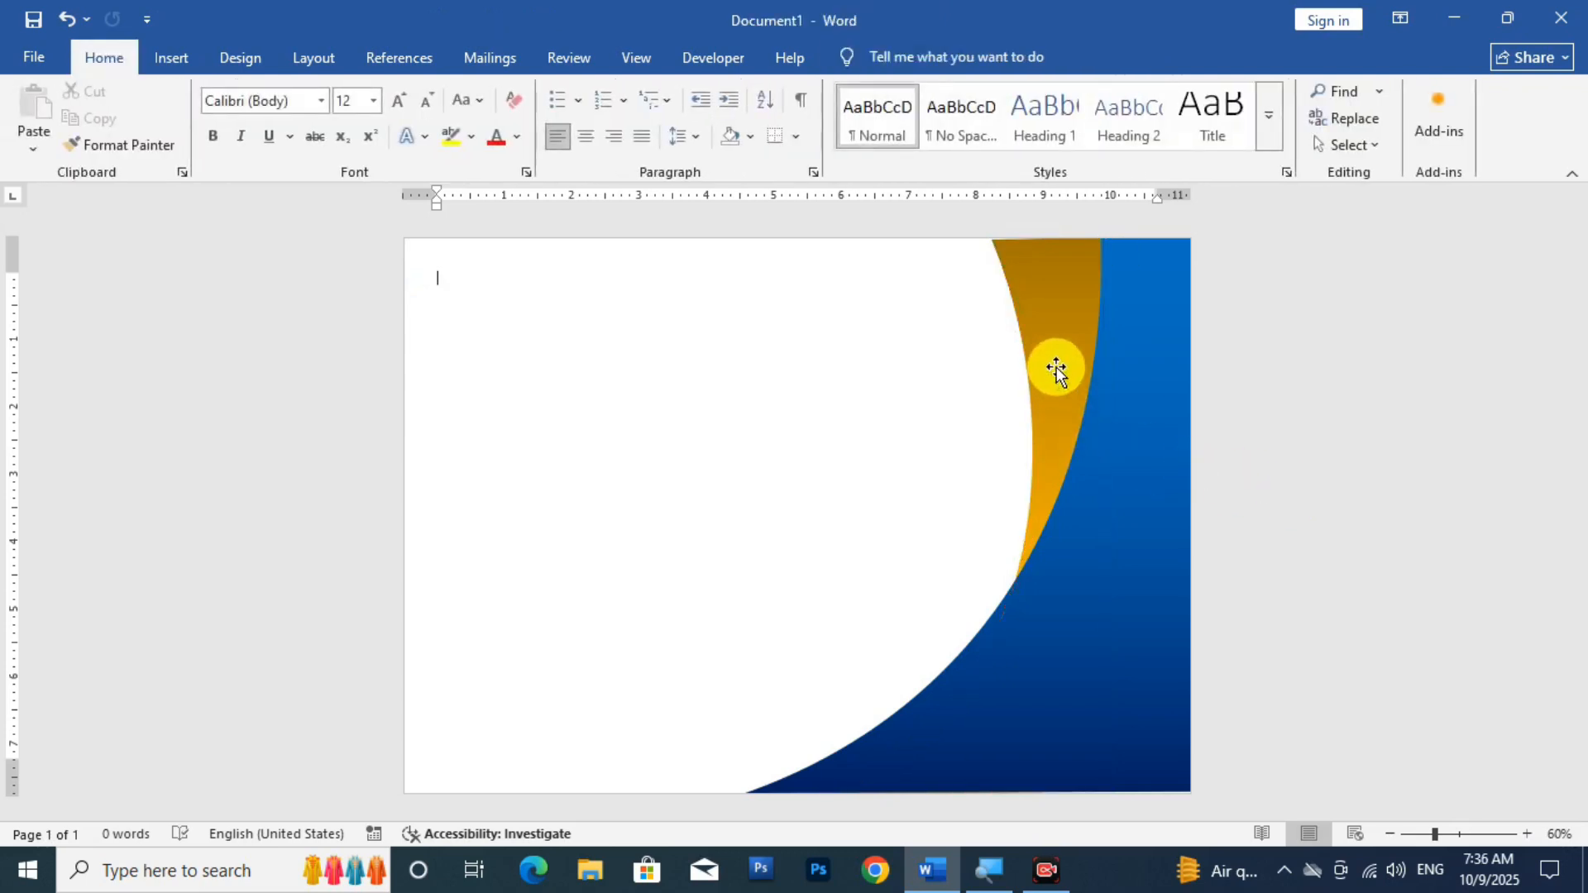
Add a thin light-gold border along the blue shape's curve using a recoloured duplicate shifted slightly left and sent one level behind it
left_click(1059, 480)
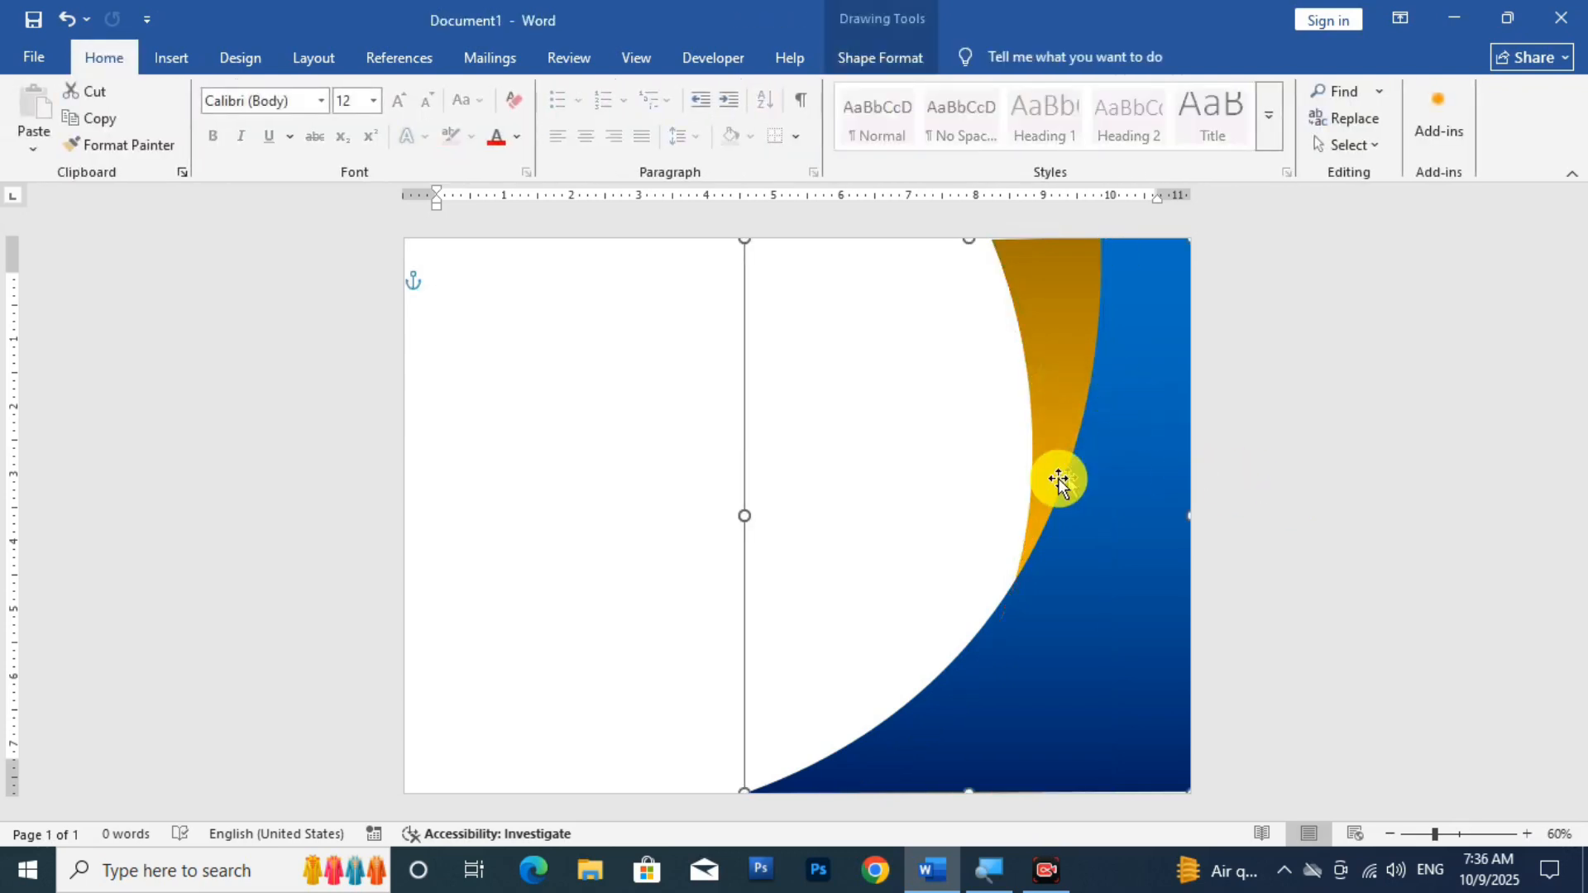
left_click_drag(1100, 569, 1090, 569)
left_click(861, 58)
left_click(556, 89)
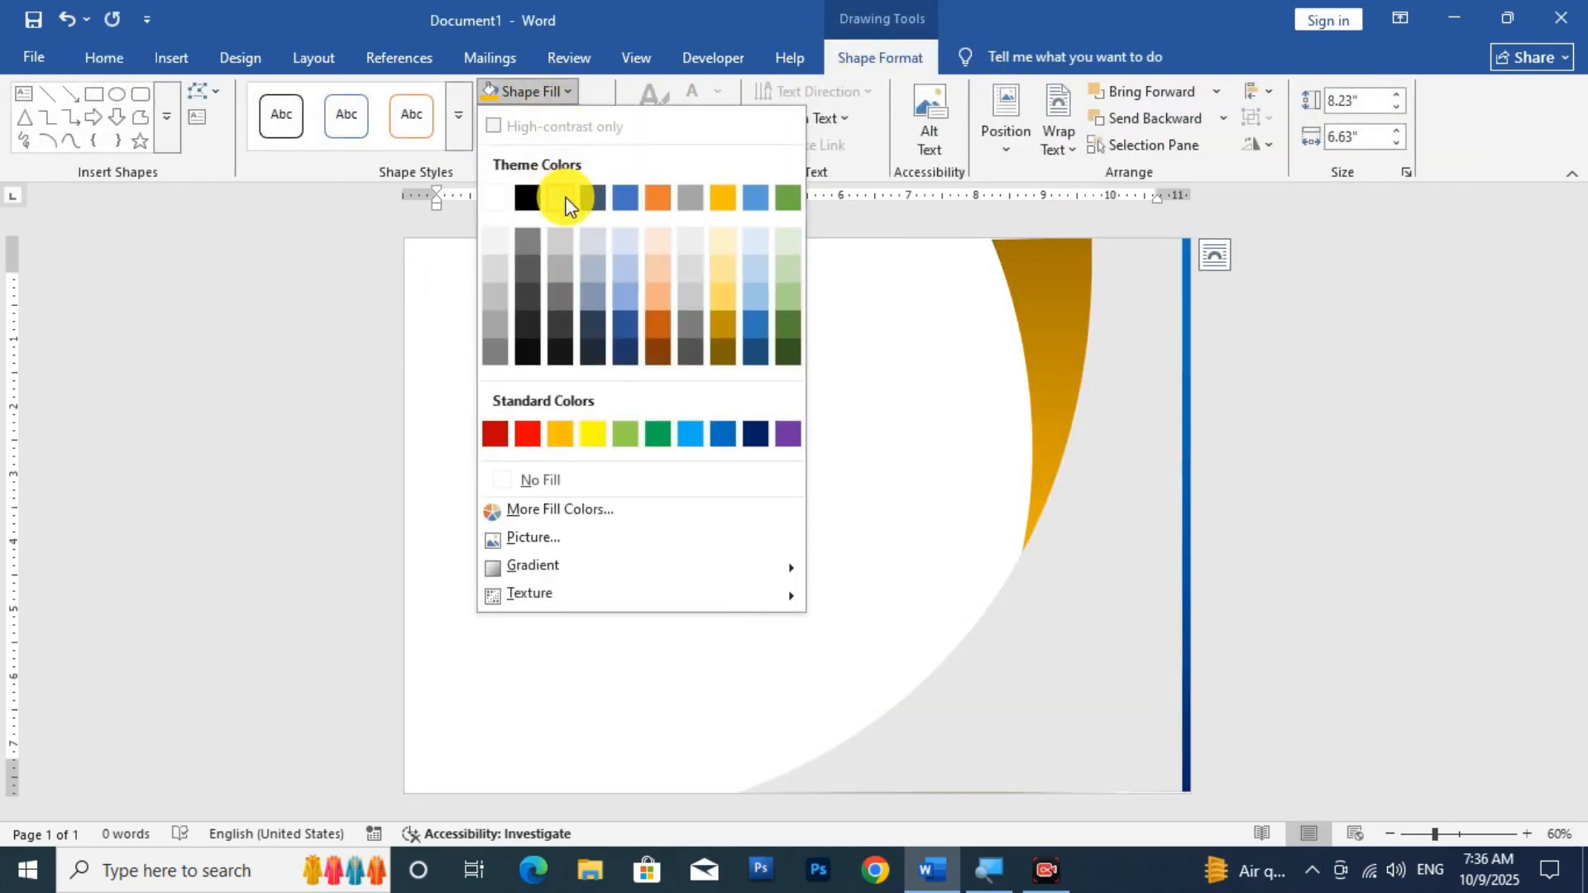
left_click(724, 265)
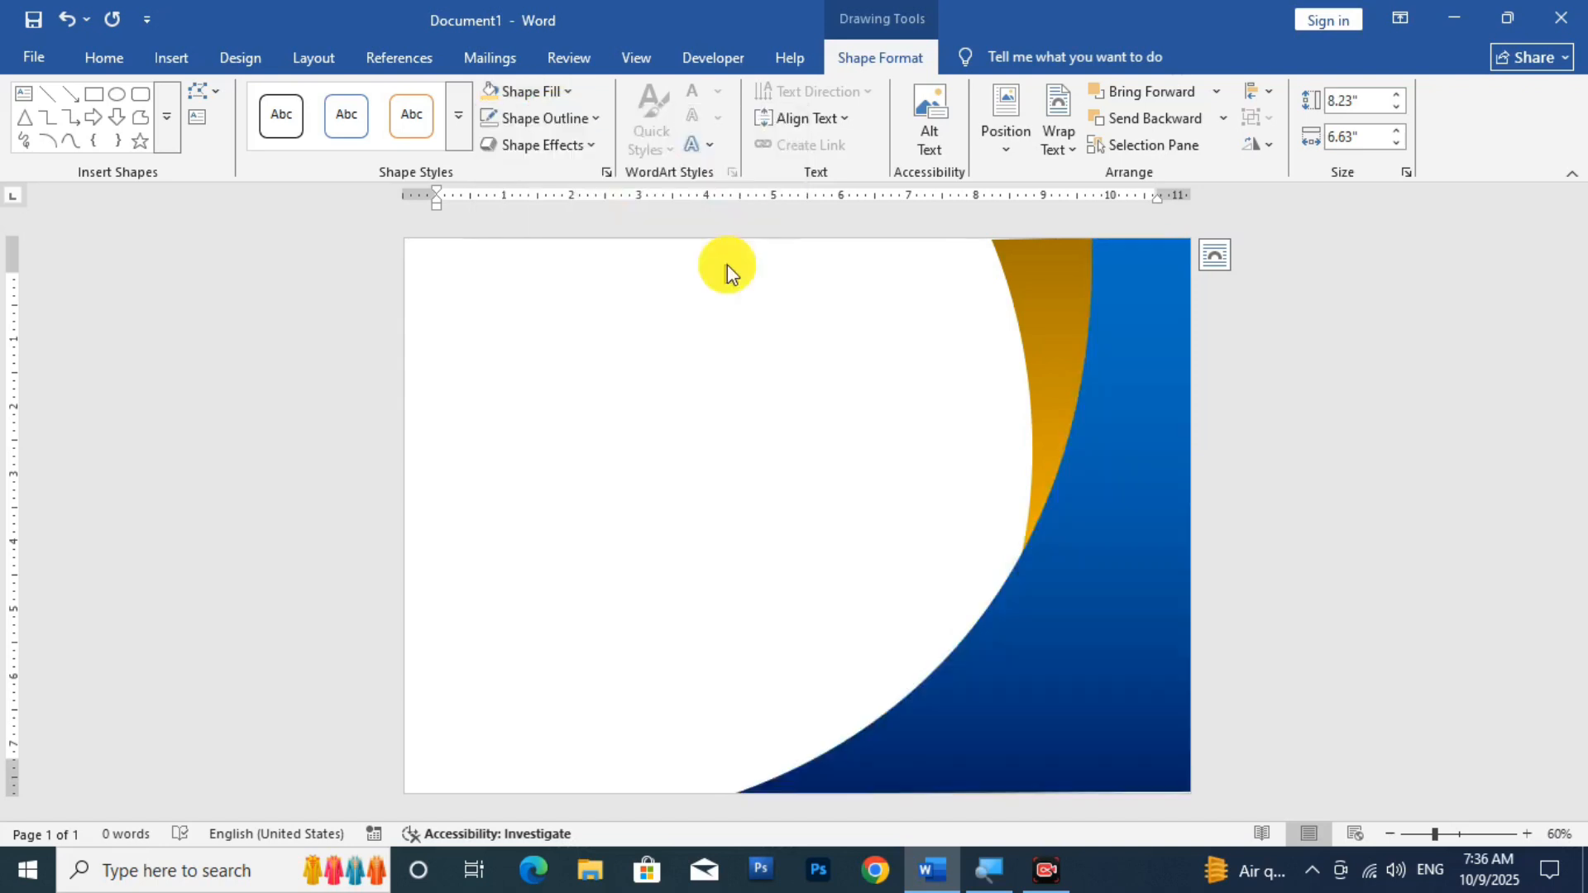
left_click(1153, 121)
left_click(1340, 521)
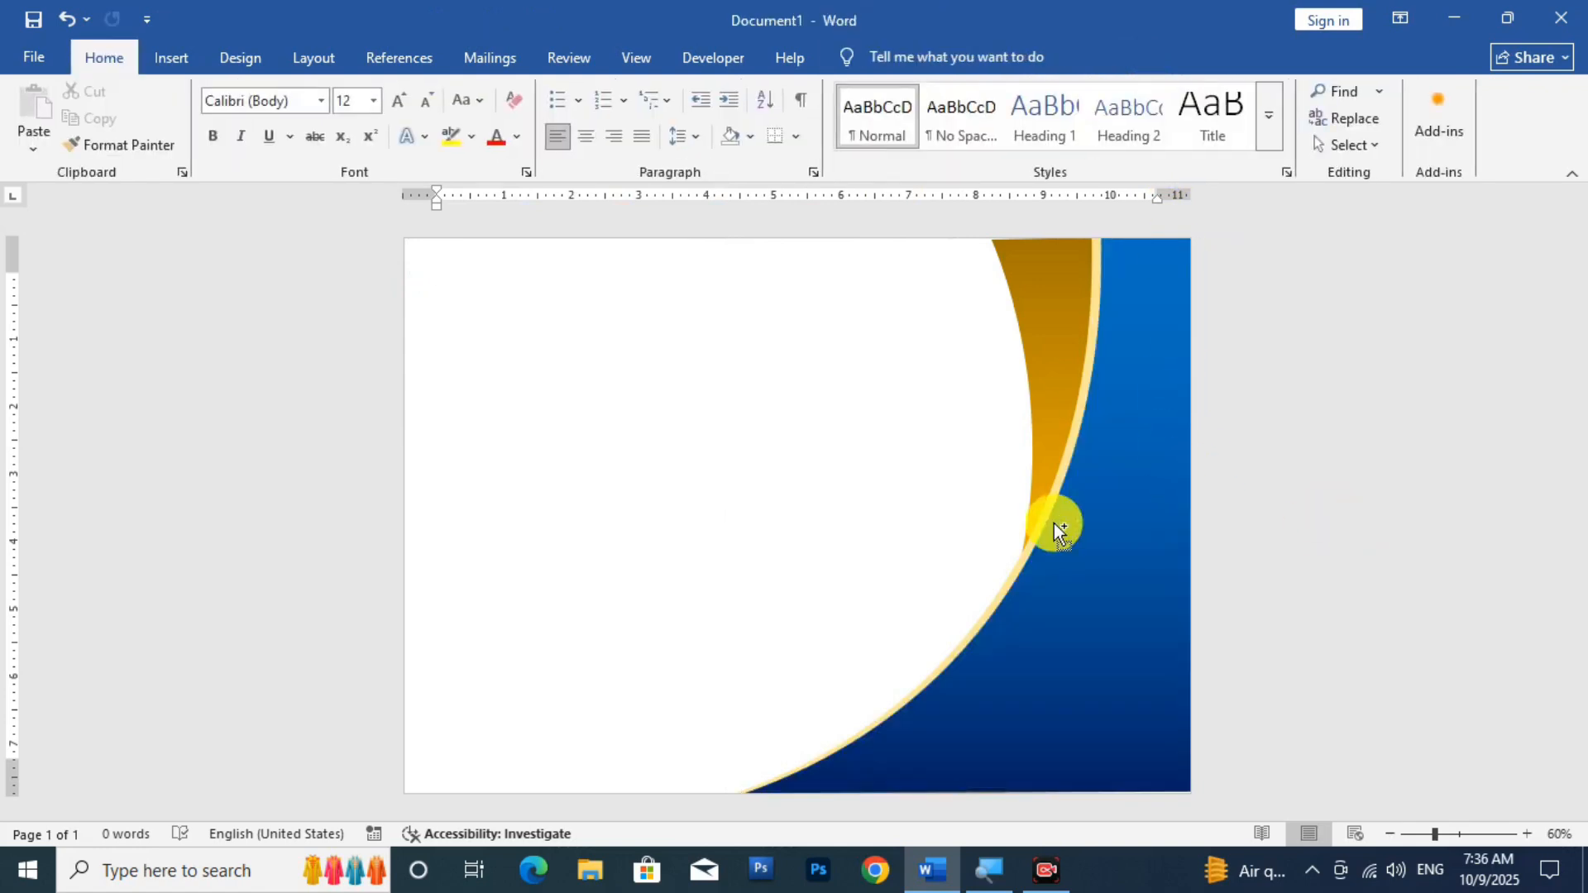
scroll(1054, 524, "down", 4)
scroll(1037, 544, "up", 3)
scroll(969, 484, "down", 4)
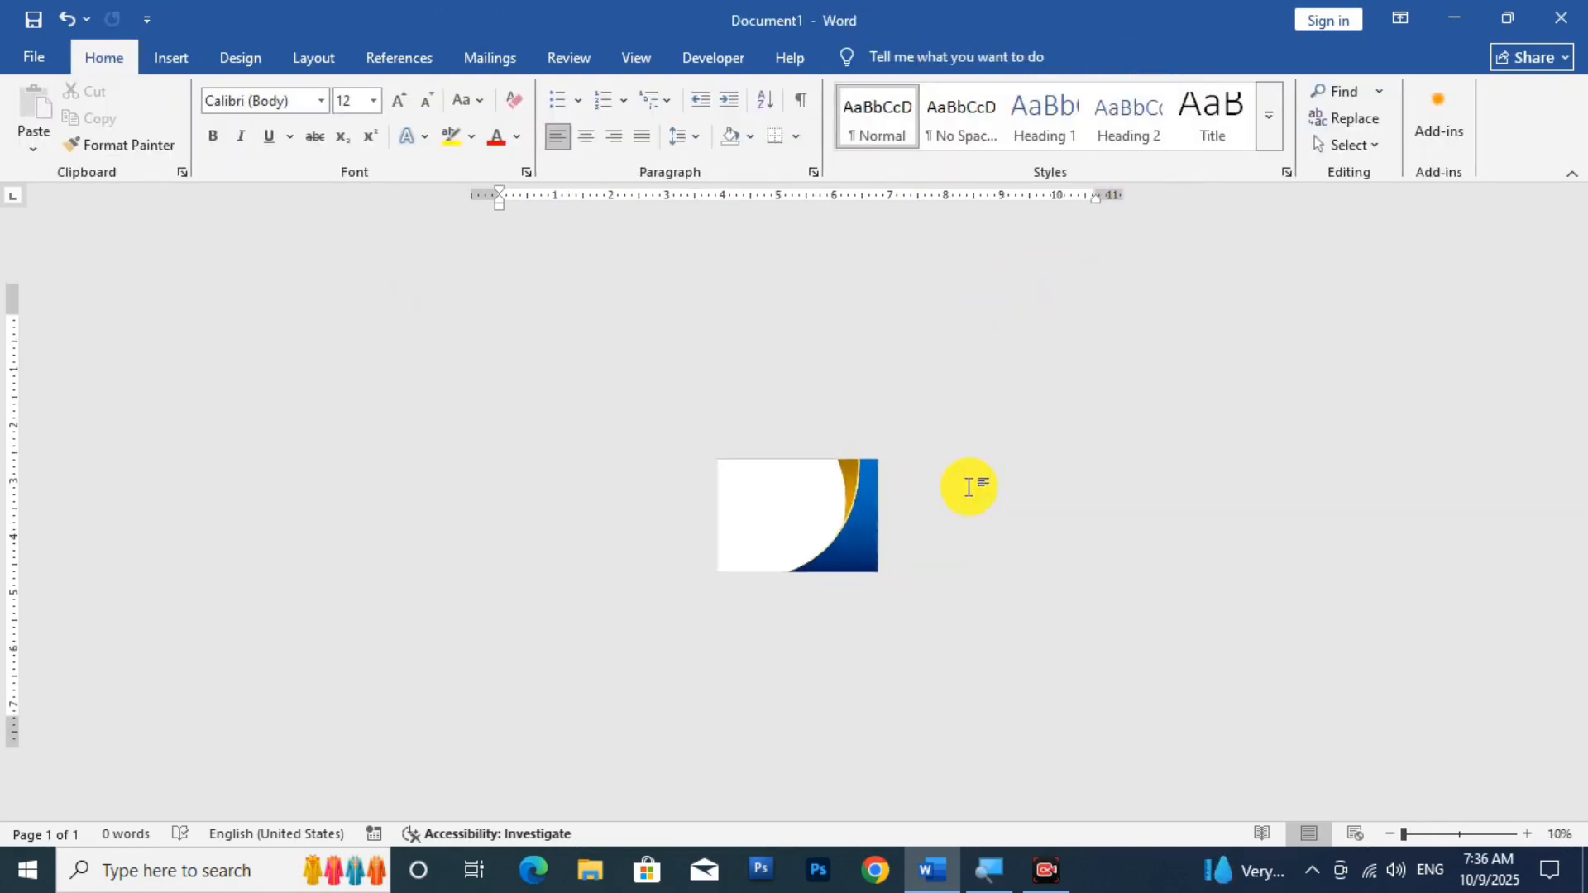
scroll(969, 487, "up", 2)
scroll(910, 436, "up", 2)
scroll(1004, 538, "up", 1)
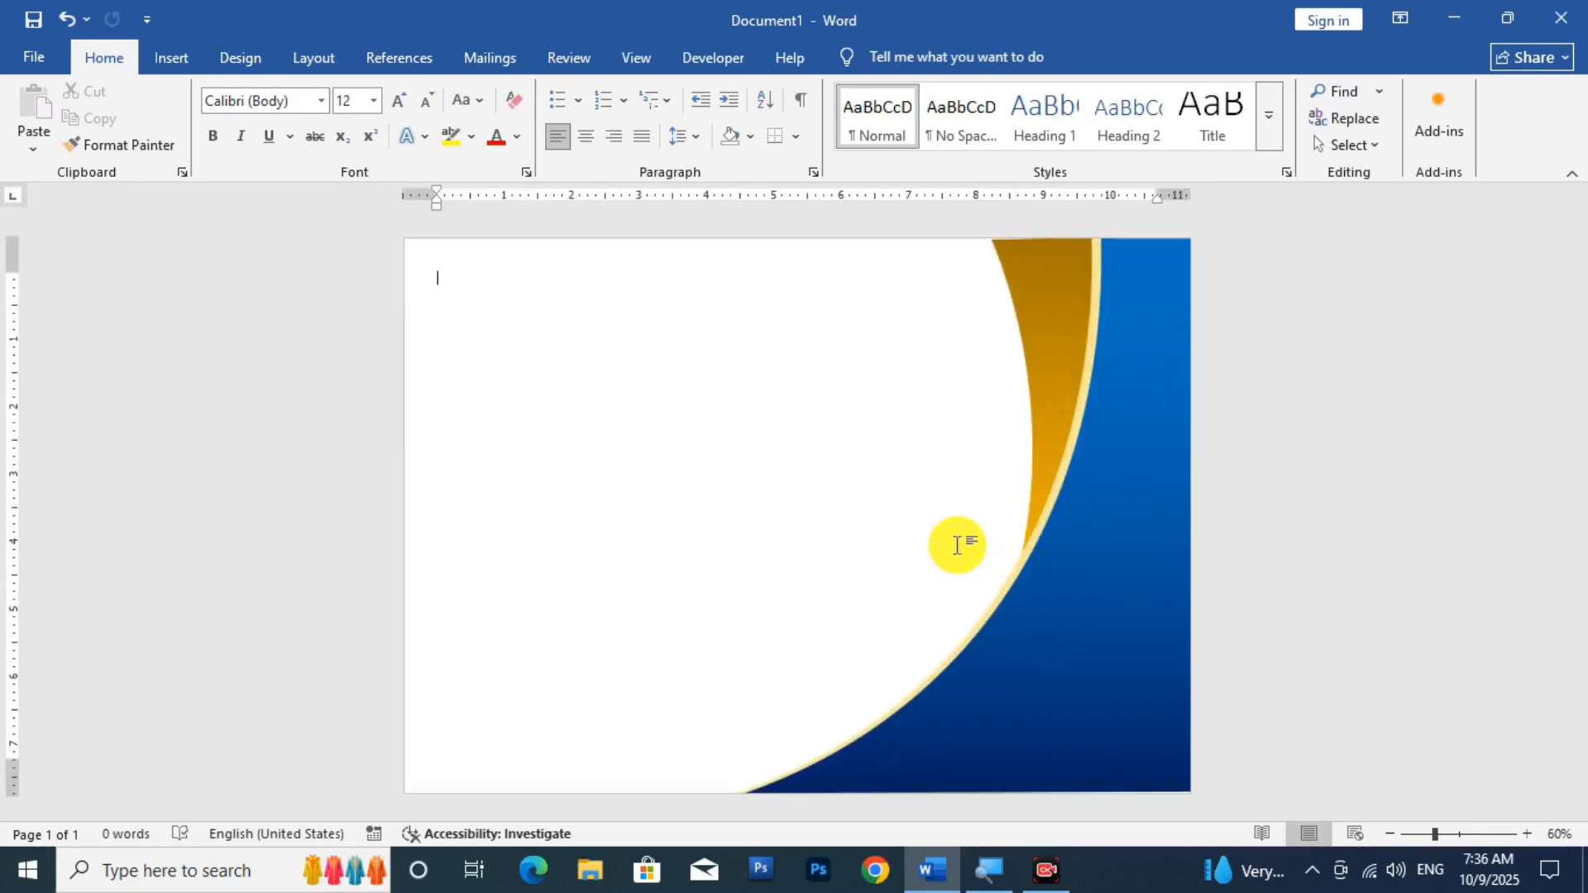
Try to draw a freeform shape in the page's upper-left area
left_click(174, 65)
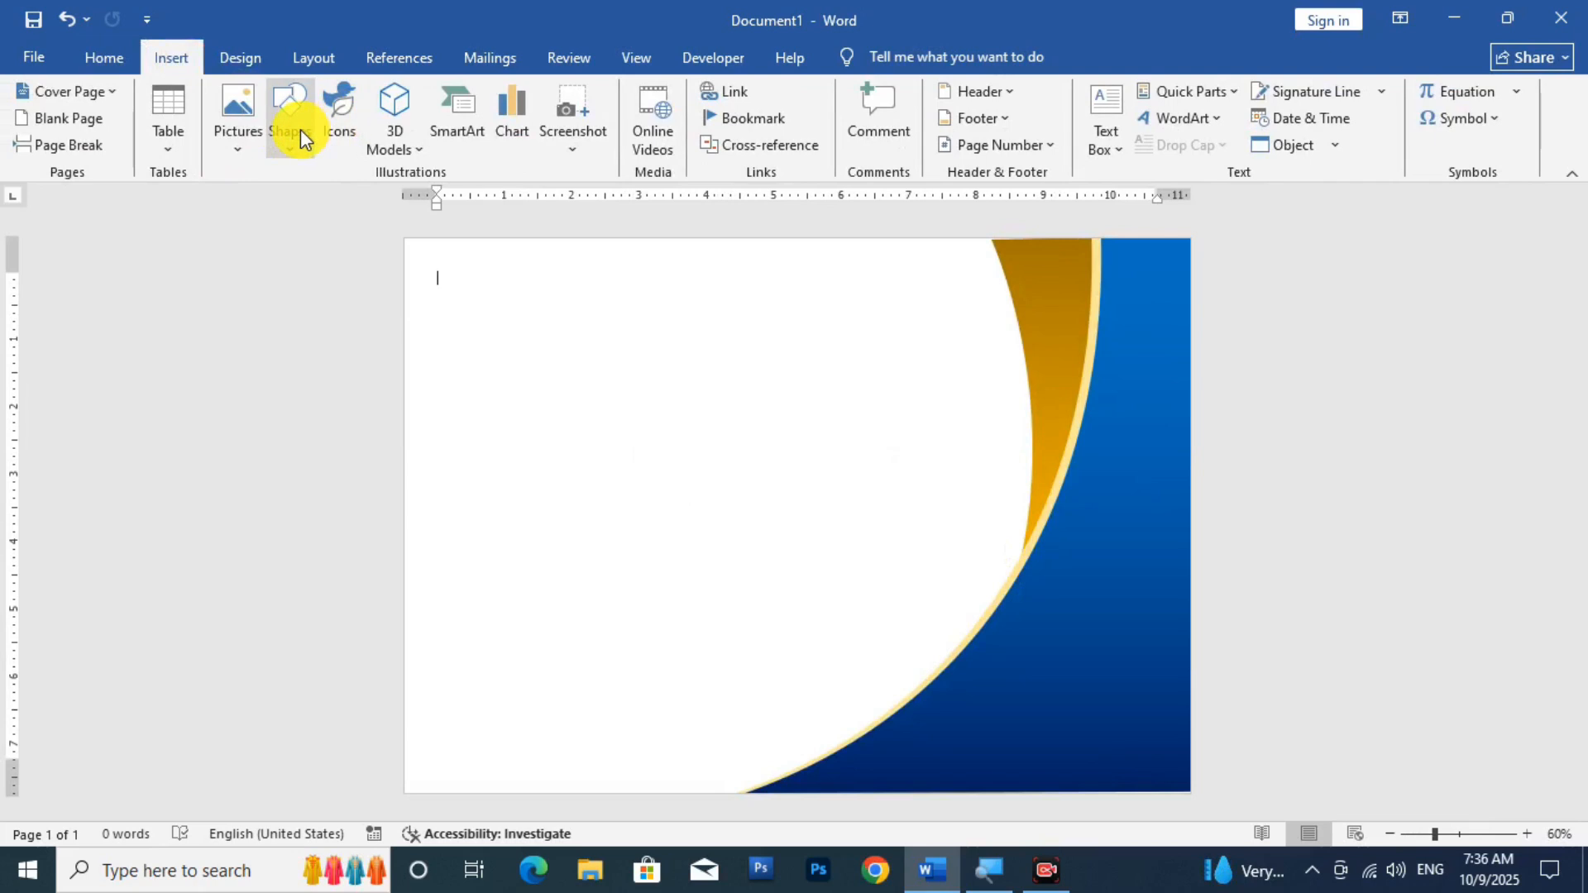
left_click(300, 129)
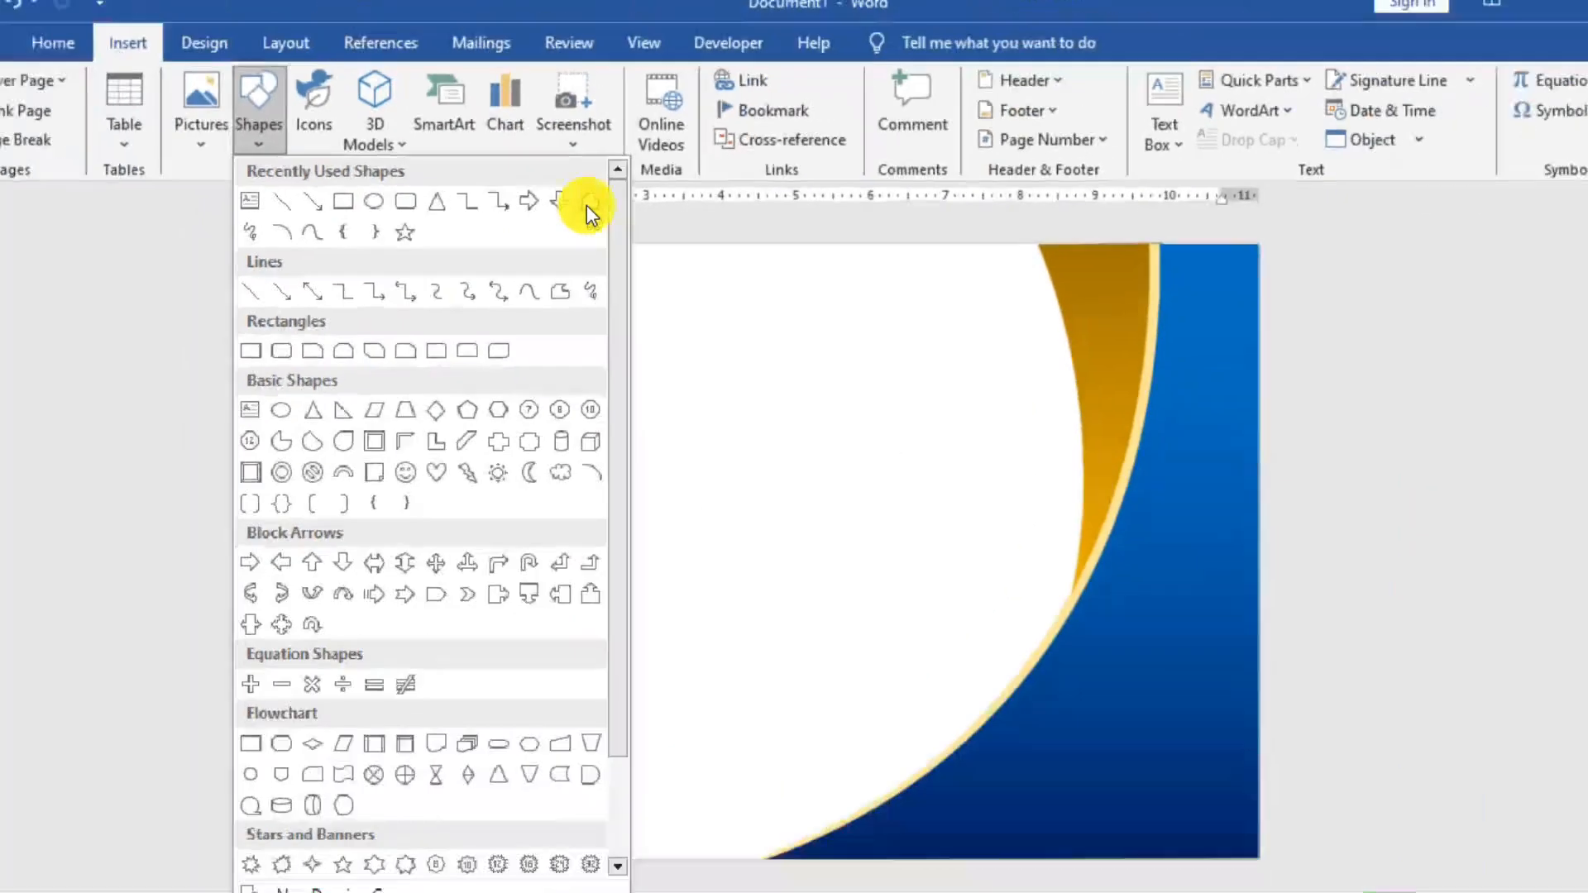
left_click(587, 207)
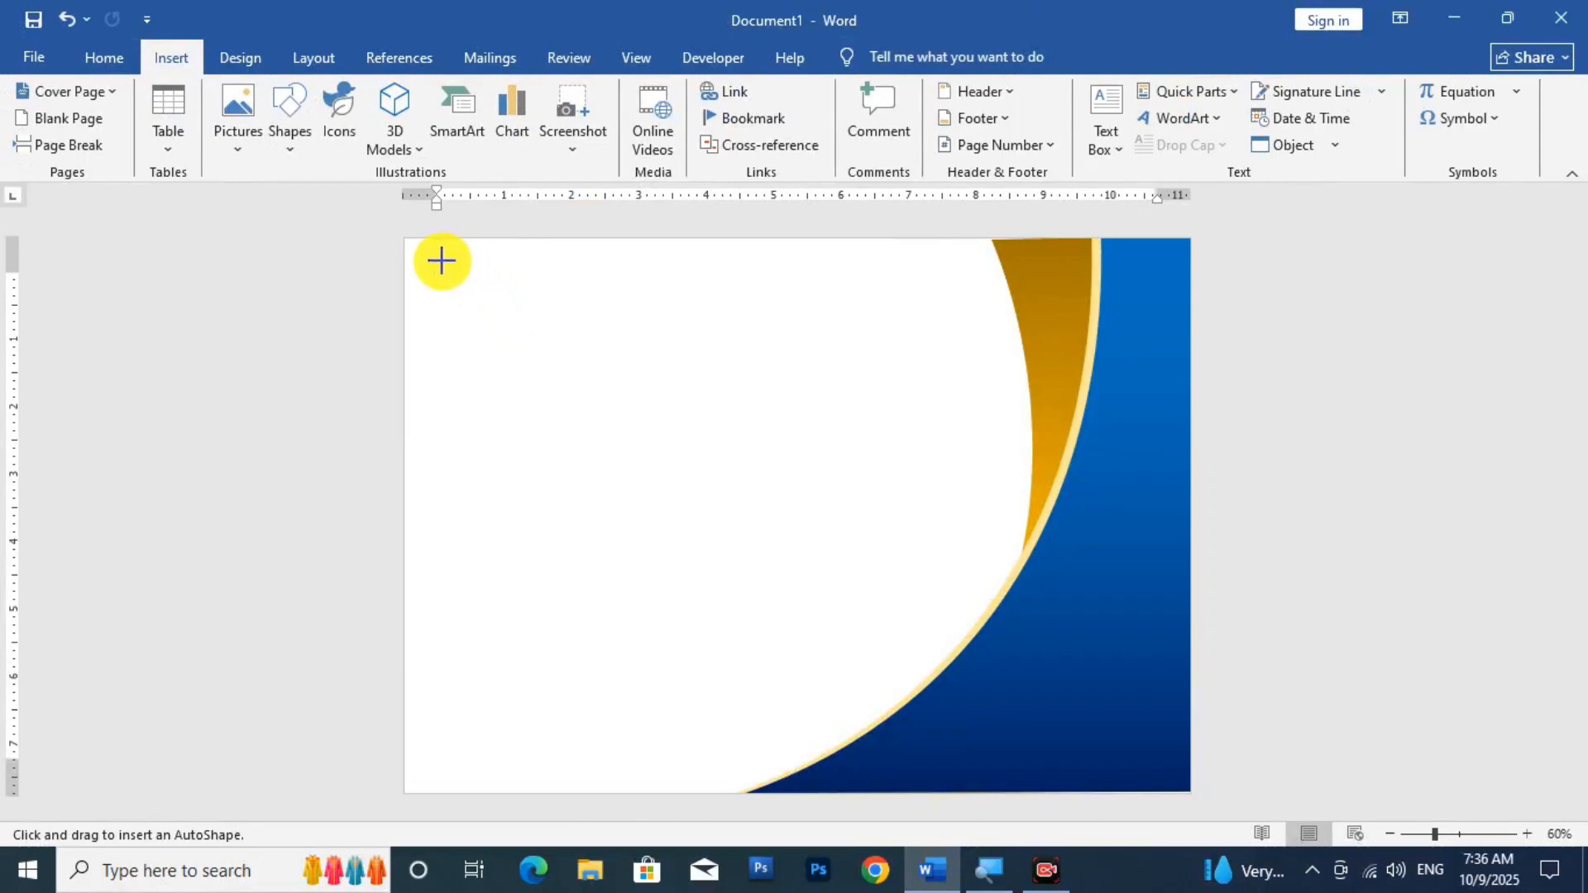
mouse_move(438, 262)
left_mouse_down()
mouse_move(447, 379)
mouse_move(486, 305)
mouse_move(953, 266)
mouse_move(763, 338)
left_mouse_up()
left_click_drag(575, 346, 557, 337)
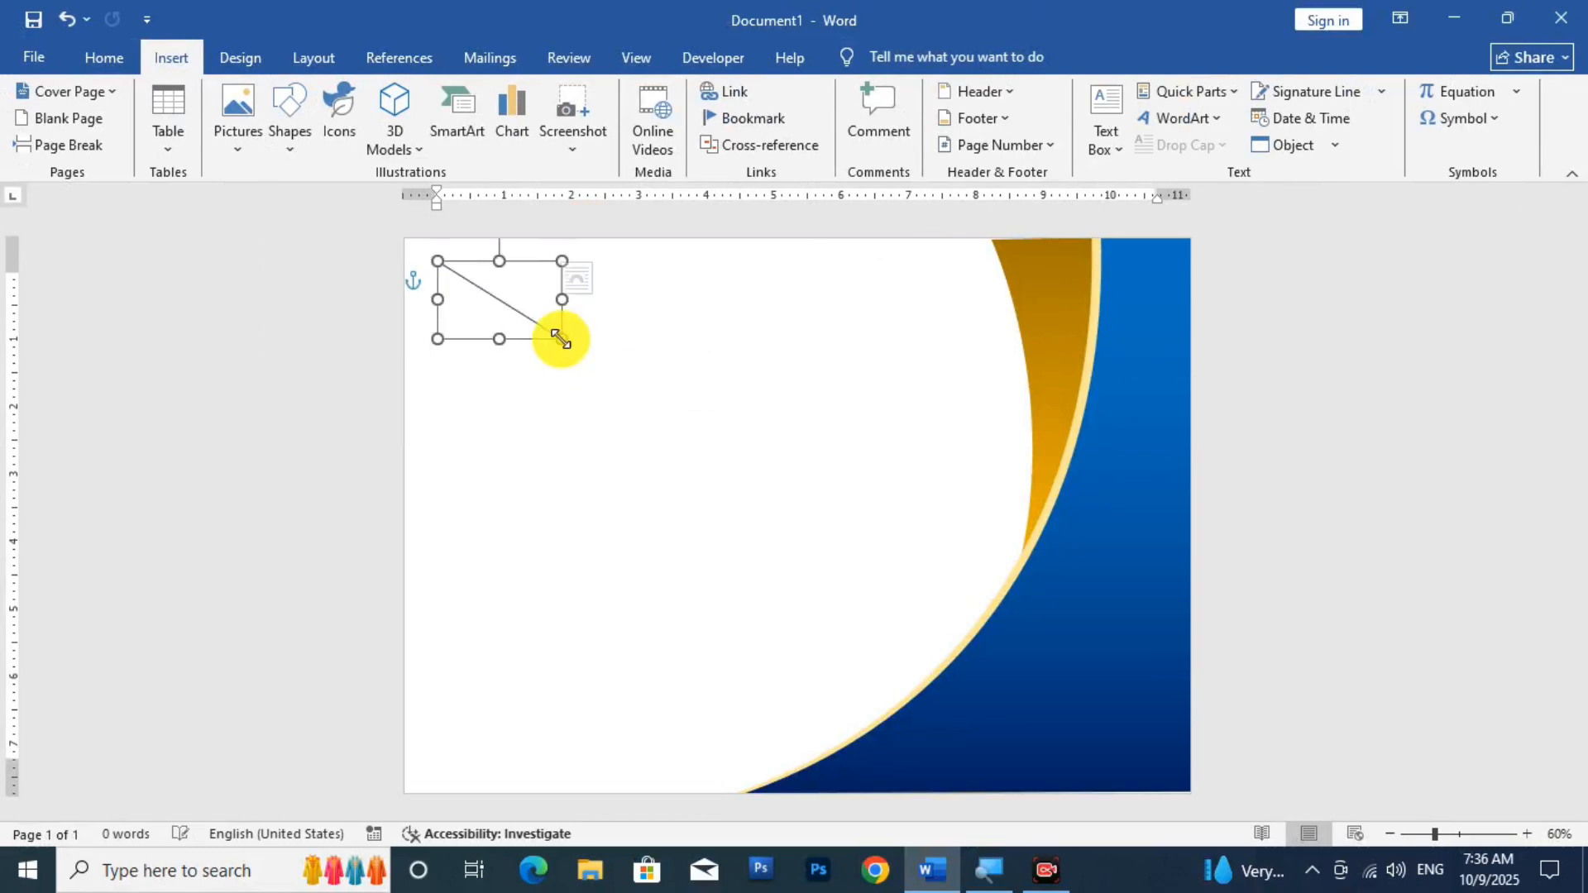
key("ctrl+z")
left_click(175, 58)
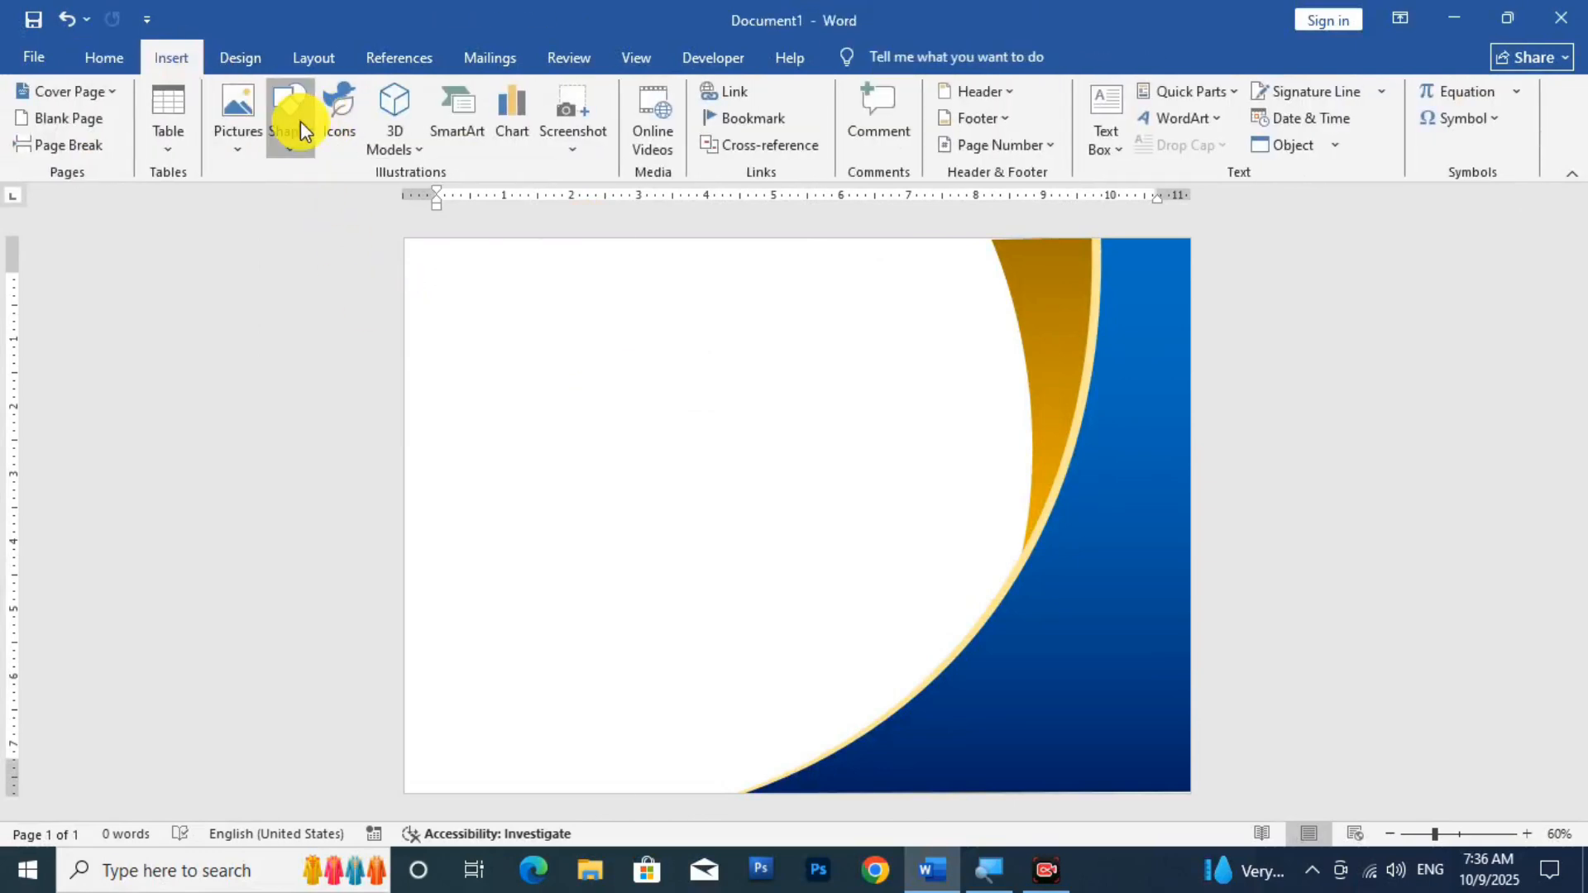
left_click(292, 122)
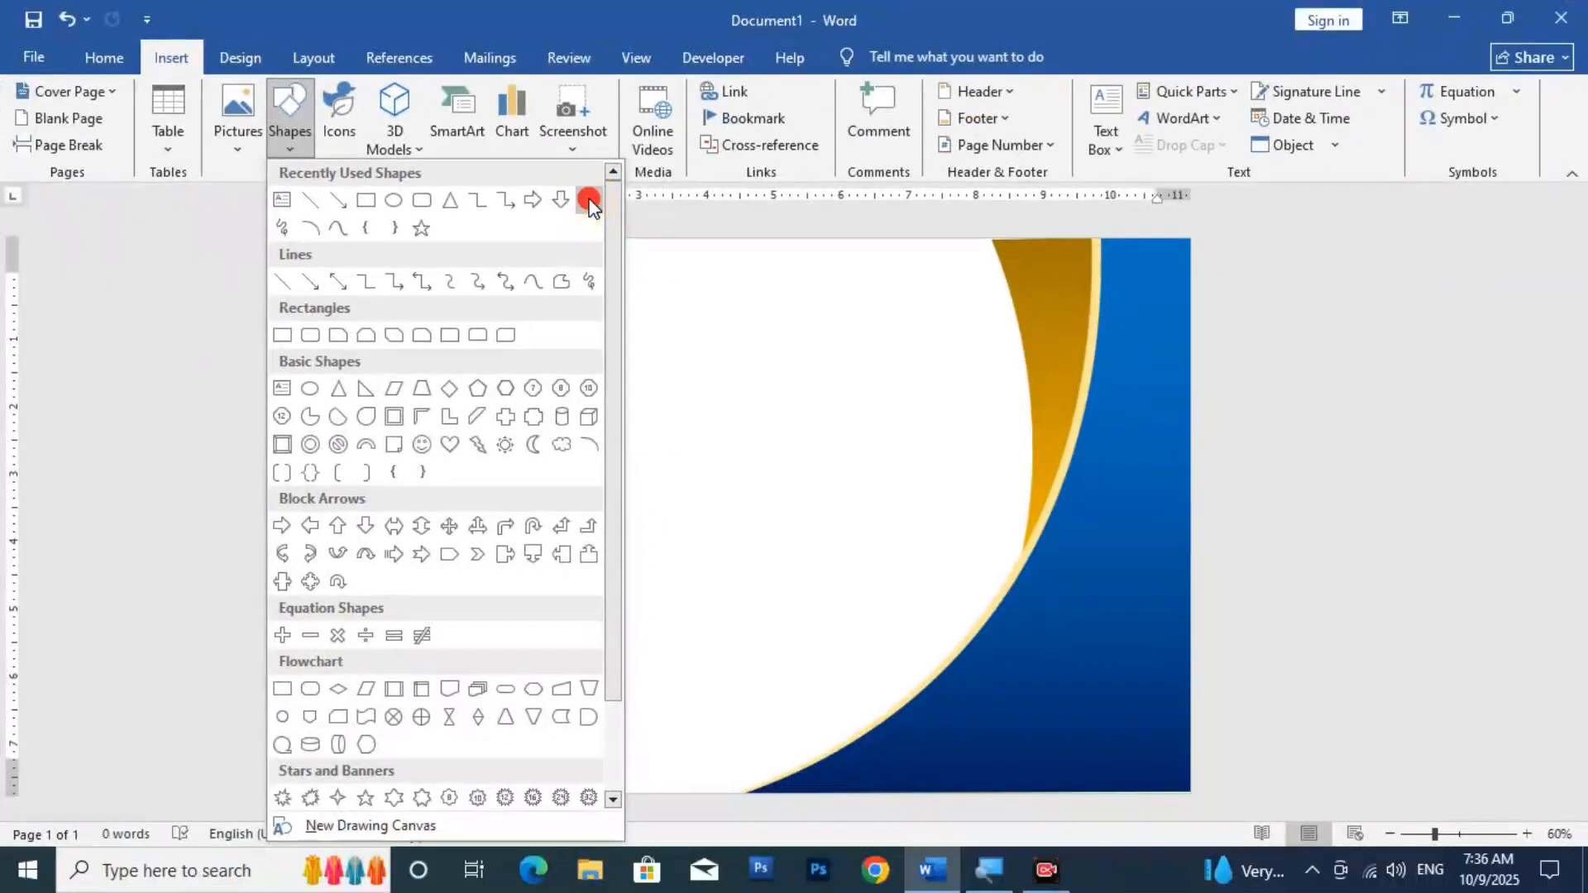
left_click(589, 201)
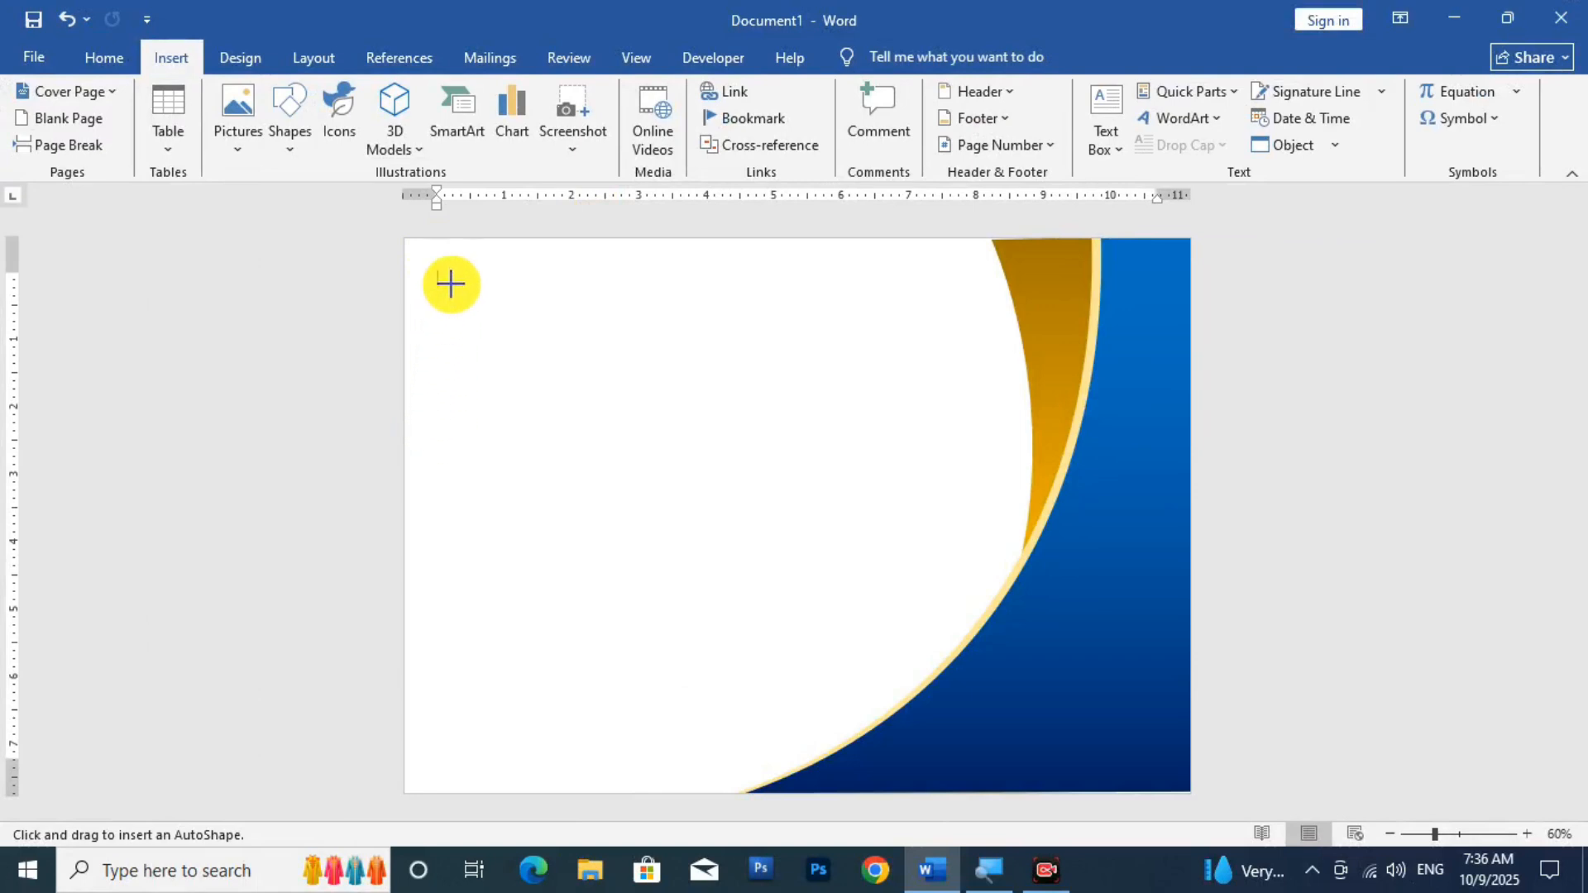
left_click_drag(436, 256, 432, 380)
key("ctrl+z")
Draw an open L-shaped freeform about 2.66" high and 9.17" wide along the page's upper-left edges, ending over the gold shape
left_click(175, 60)
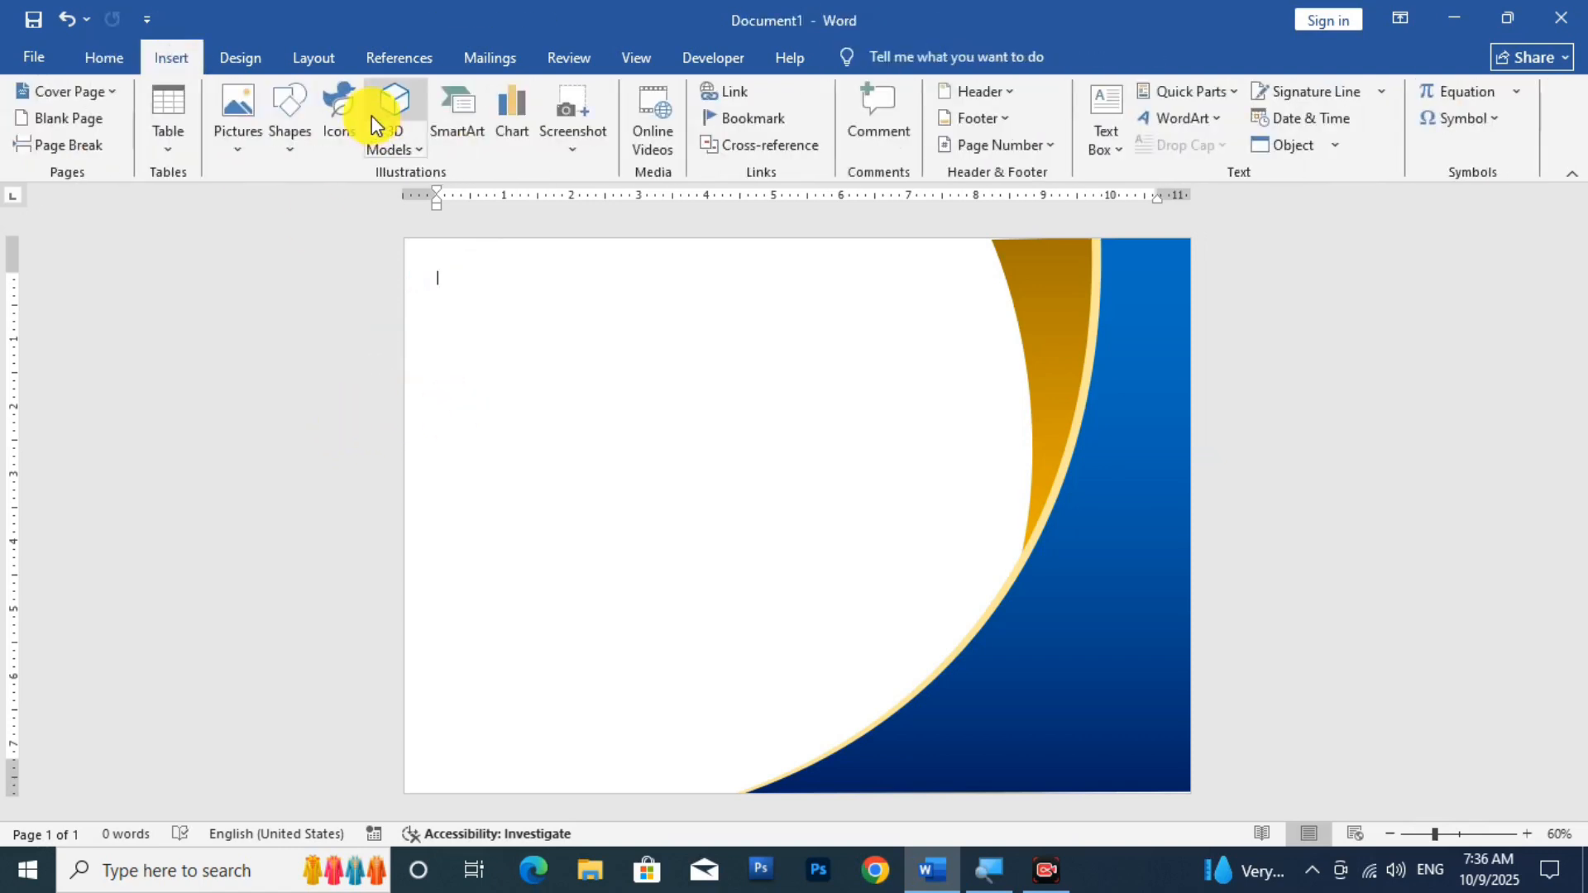
left_click(299, 118)
left_click(583, 203)
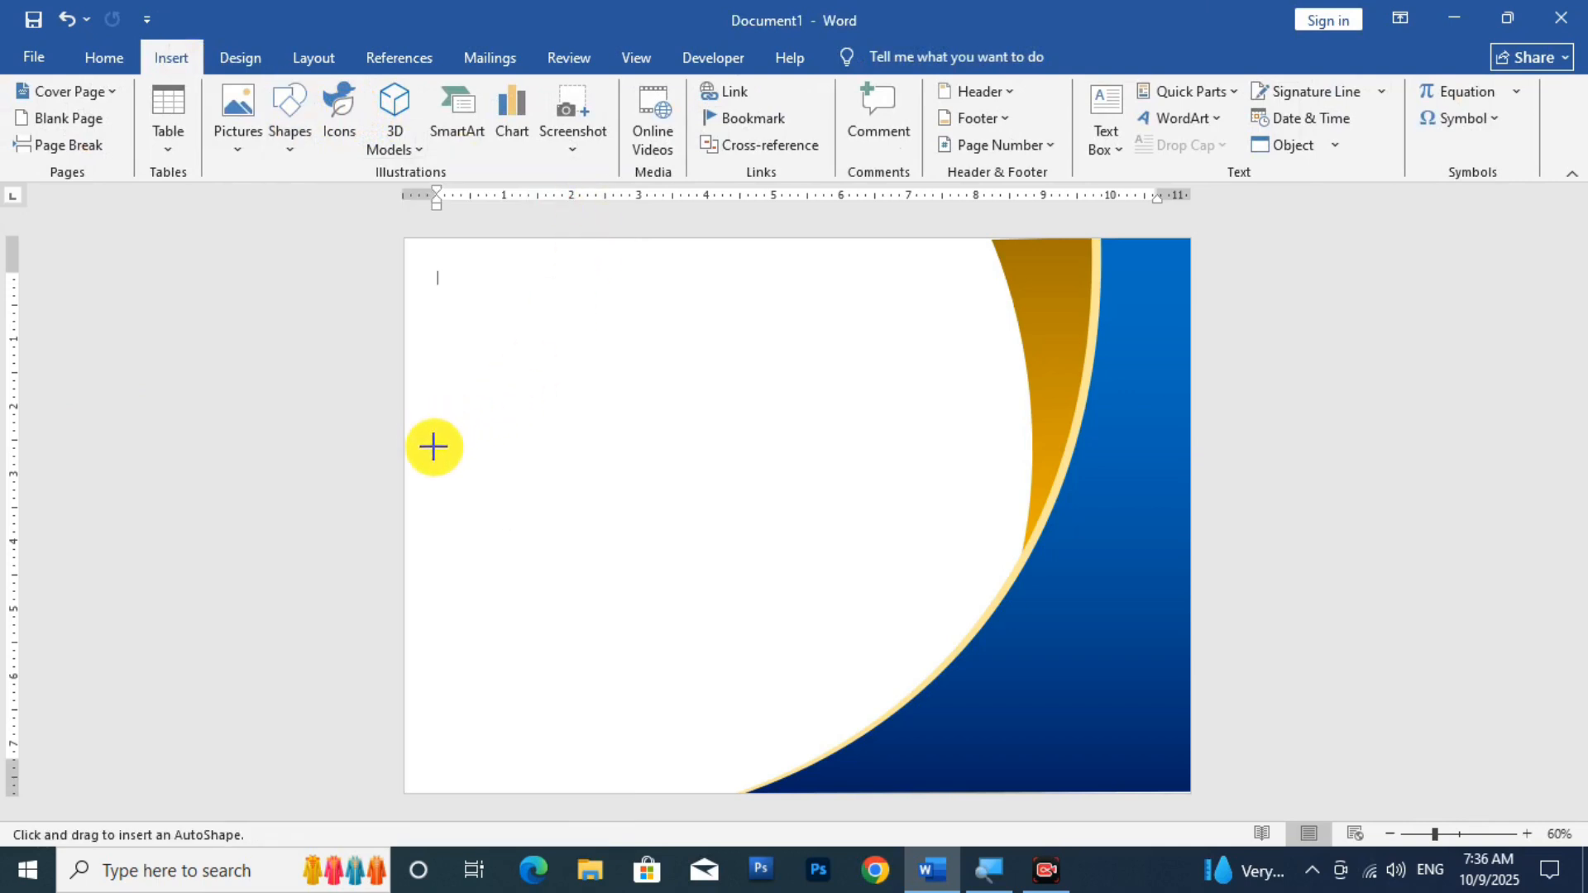
left_click_drag(433, 448, 430, 265)
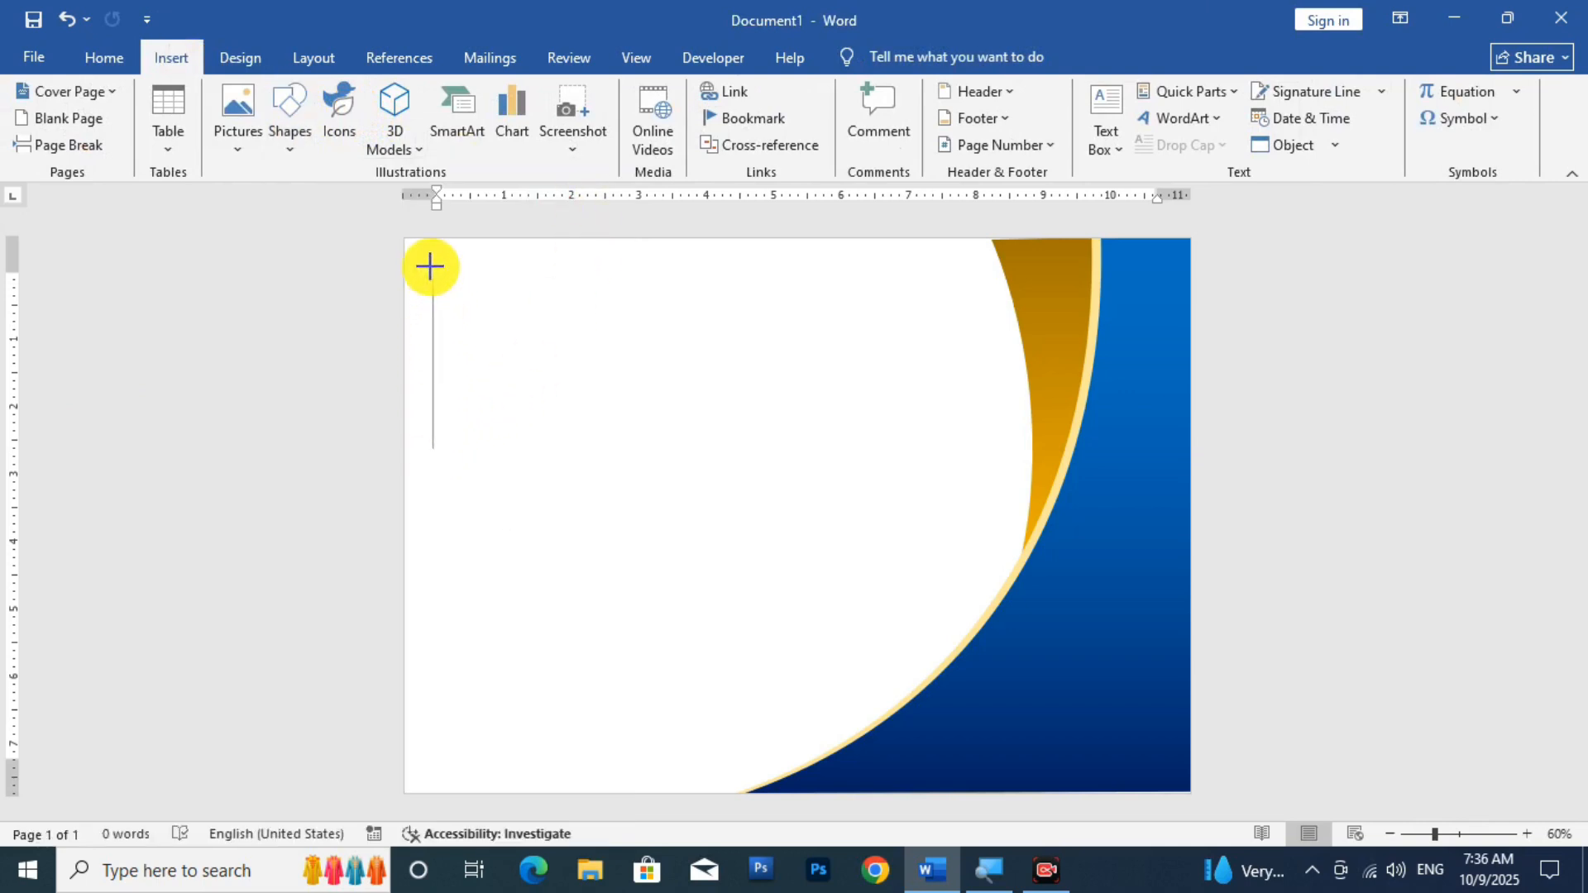
left_click(434, 268)
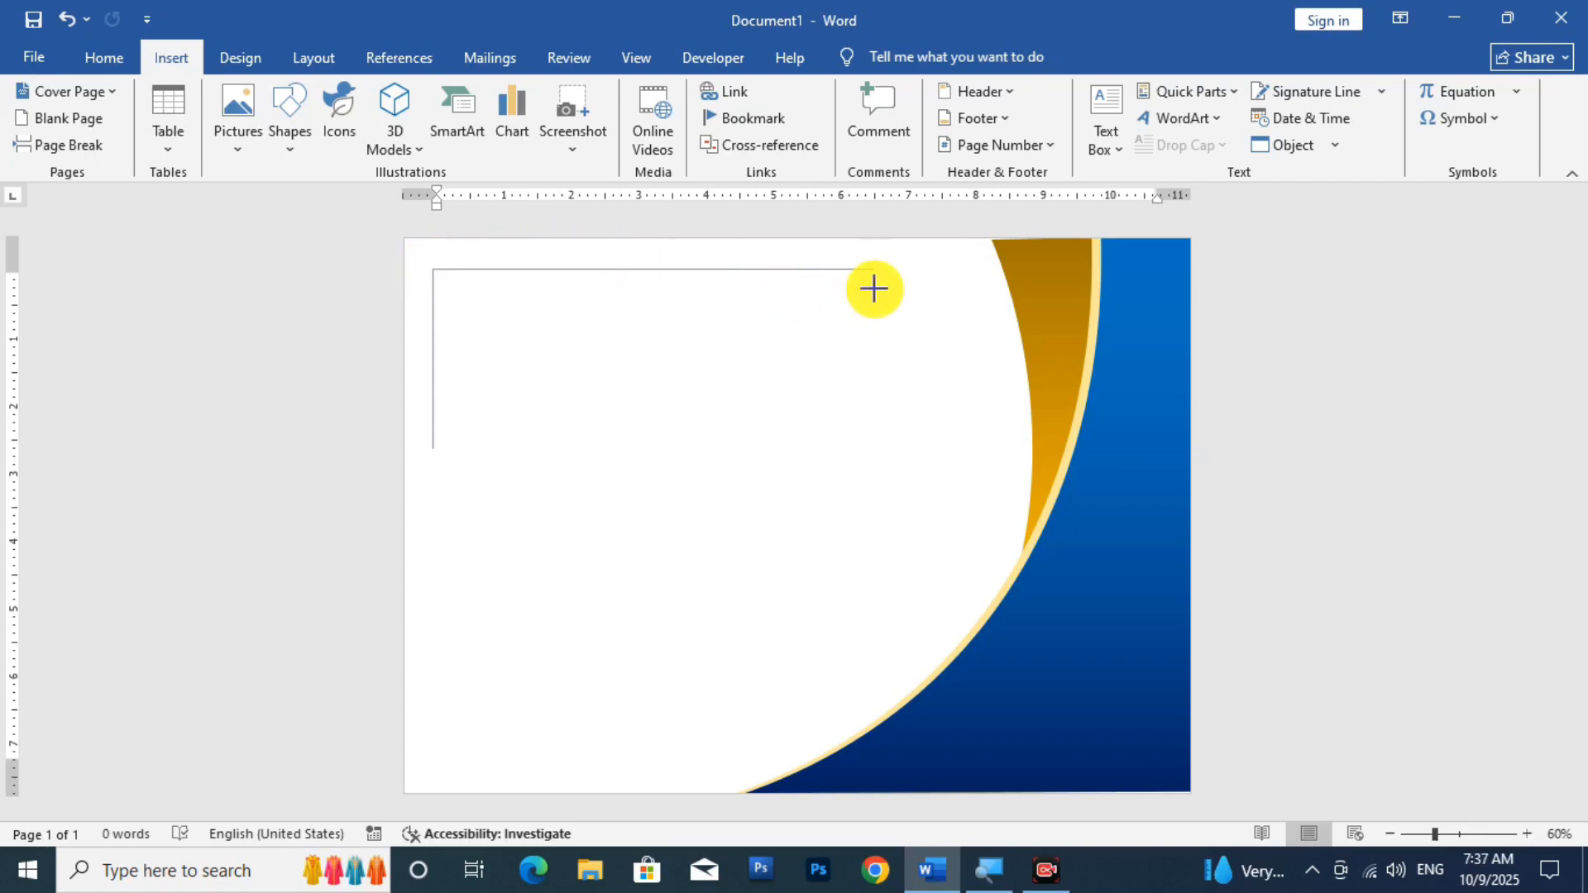
double_click(1052, 282)
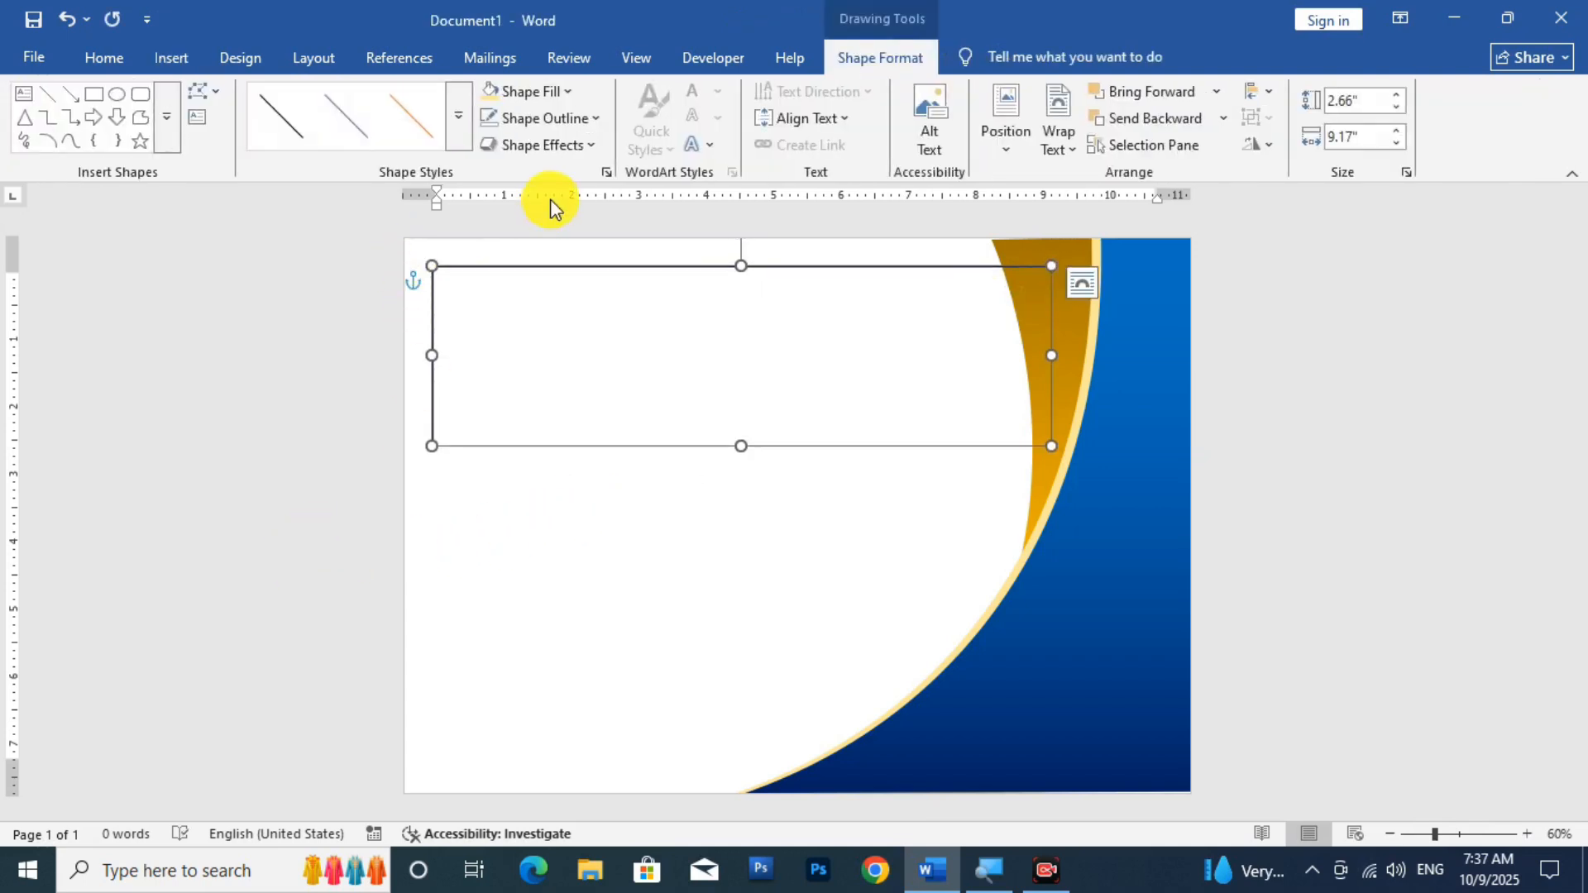
Set the outline of the upper L-shaped line to black
left_click(564, 123)
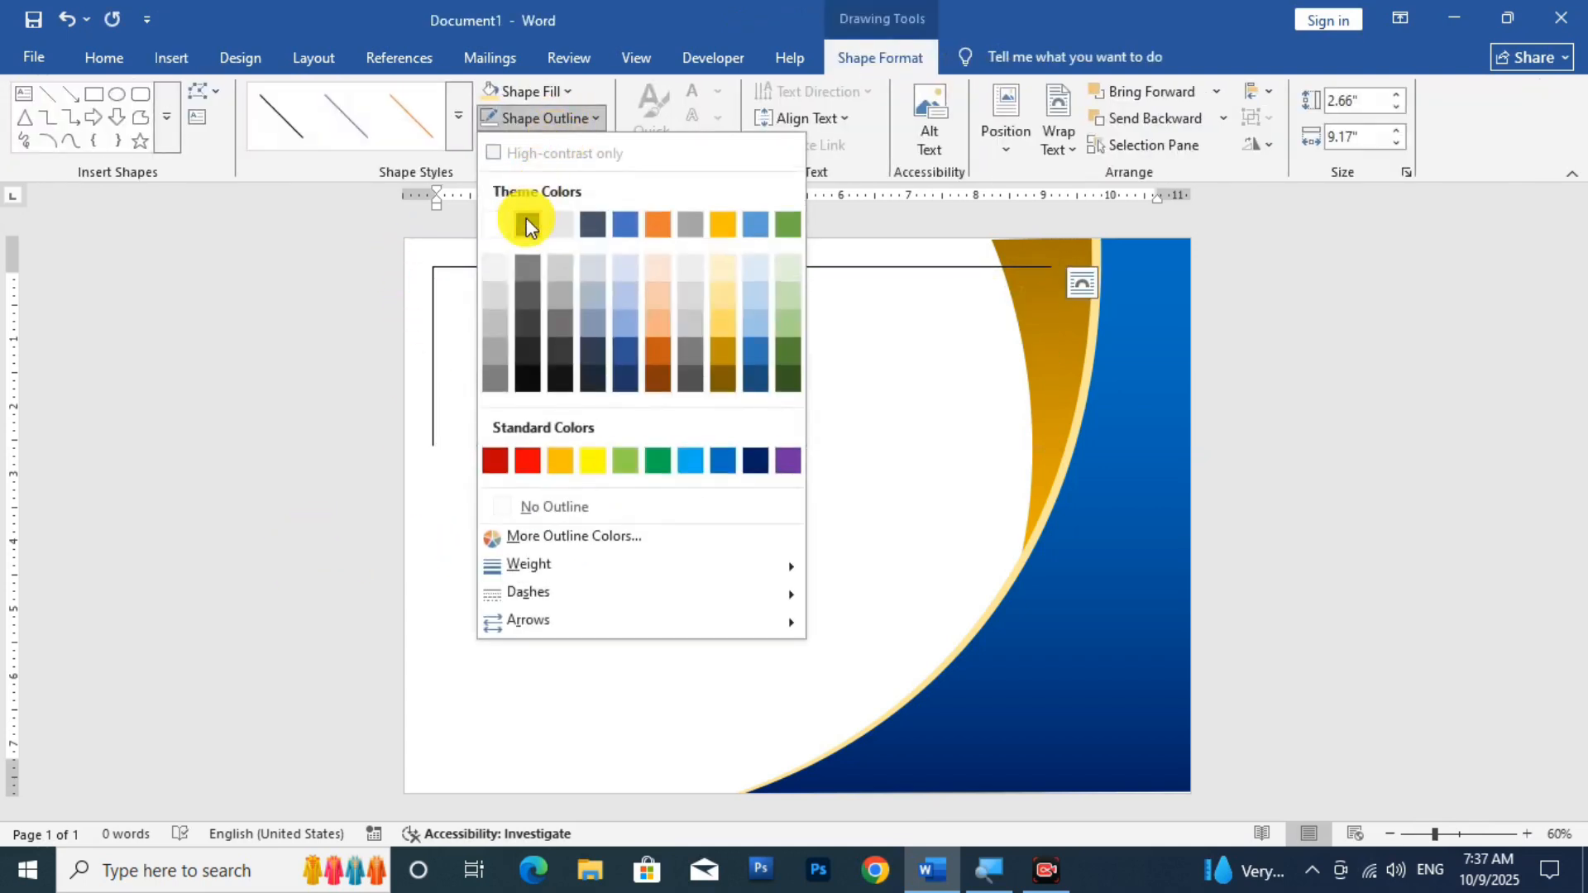
left_click(526, 218)
left_click(1120, 581)
left_click(1323, 542)
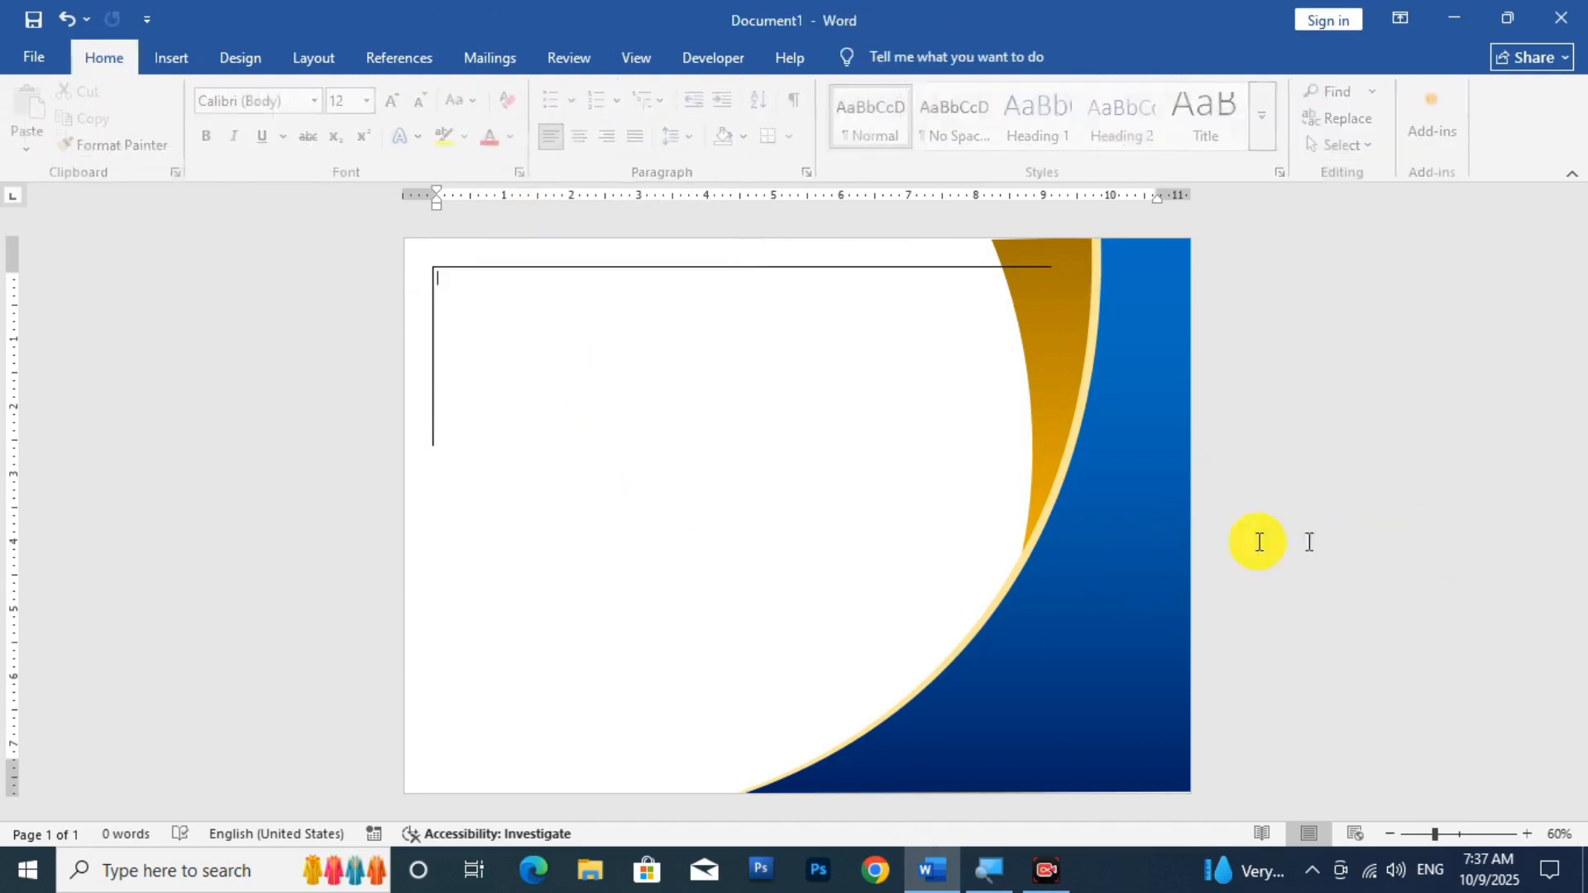
Draw an open L-shaped freeform about 2" high and 4.47" wide in the page's lower-left corner with a black outline
left_click(171, 62)
left_click(286, 116)
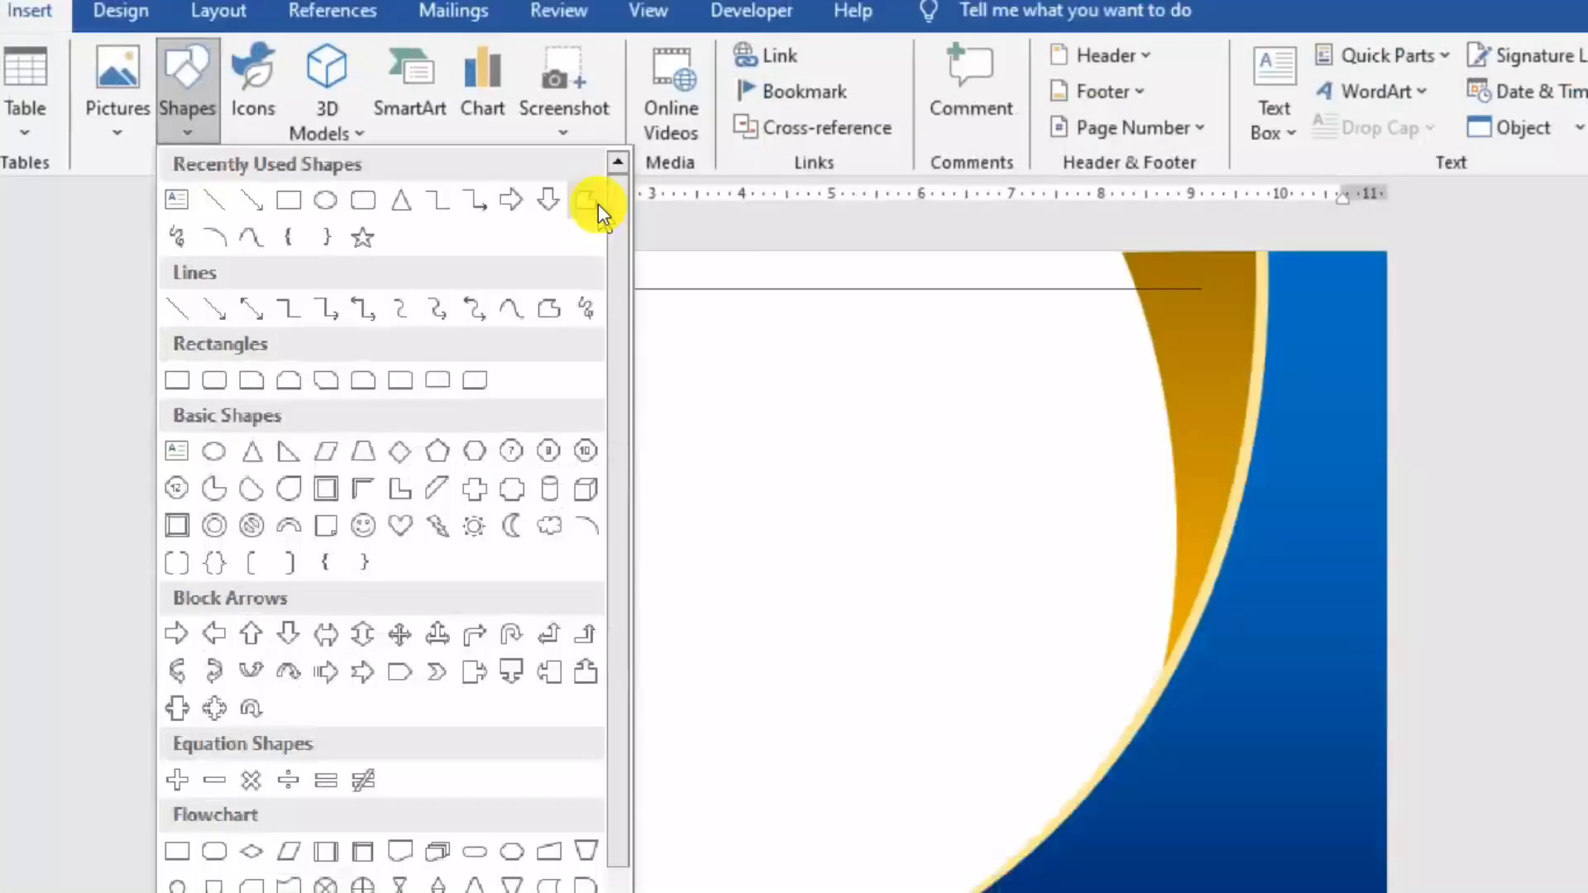
left_click(598, 203)
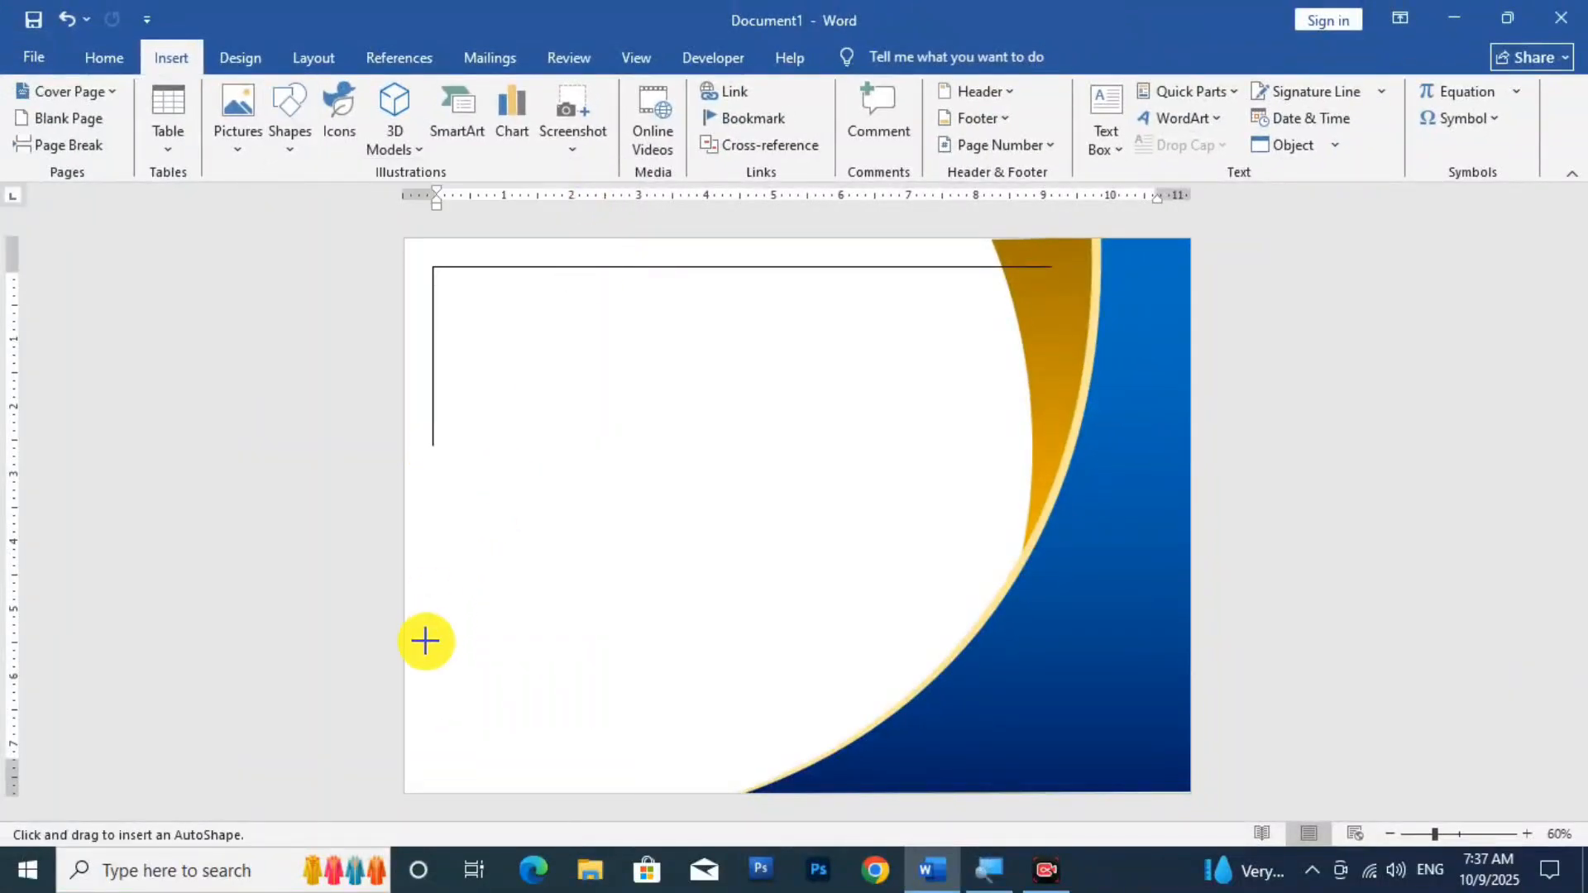
left_click_drag(429, 632, 437, 763)
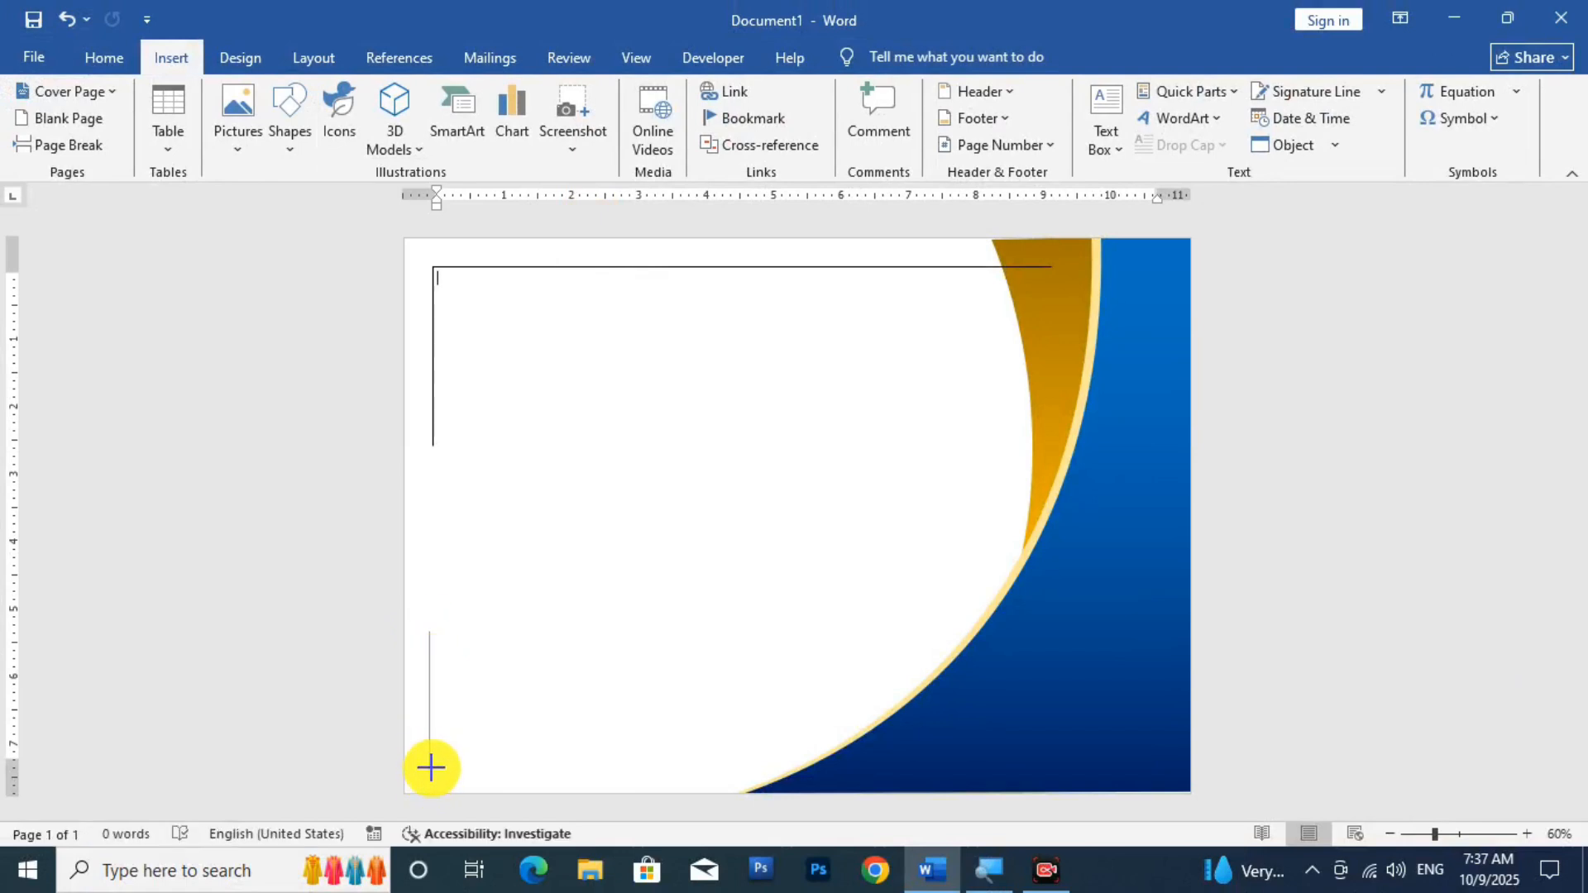
left_click_drag(432, 766, 732, 774)
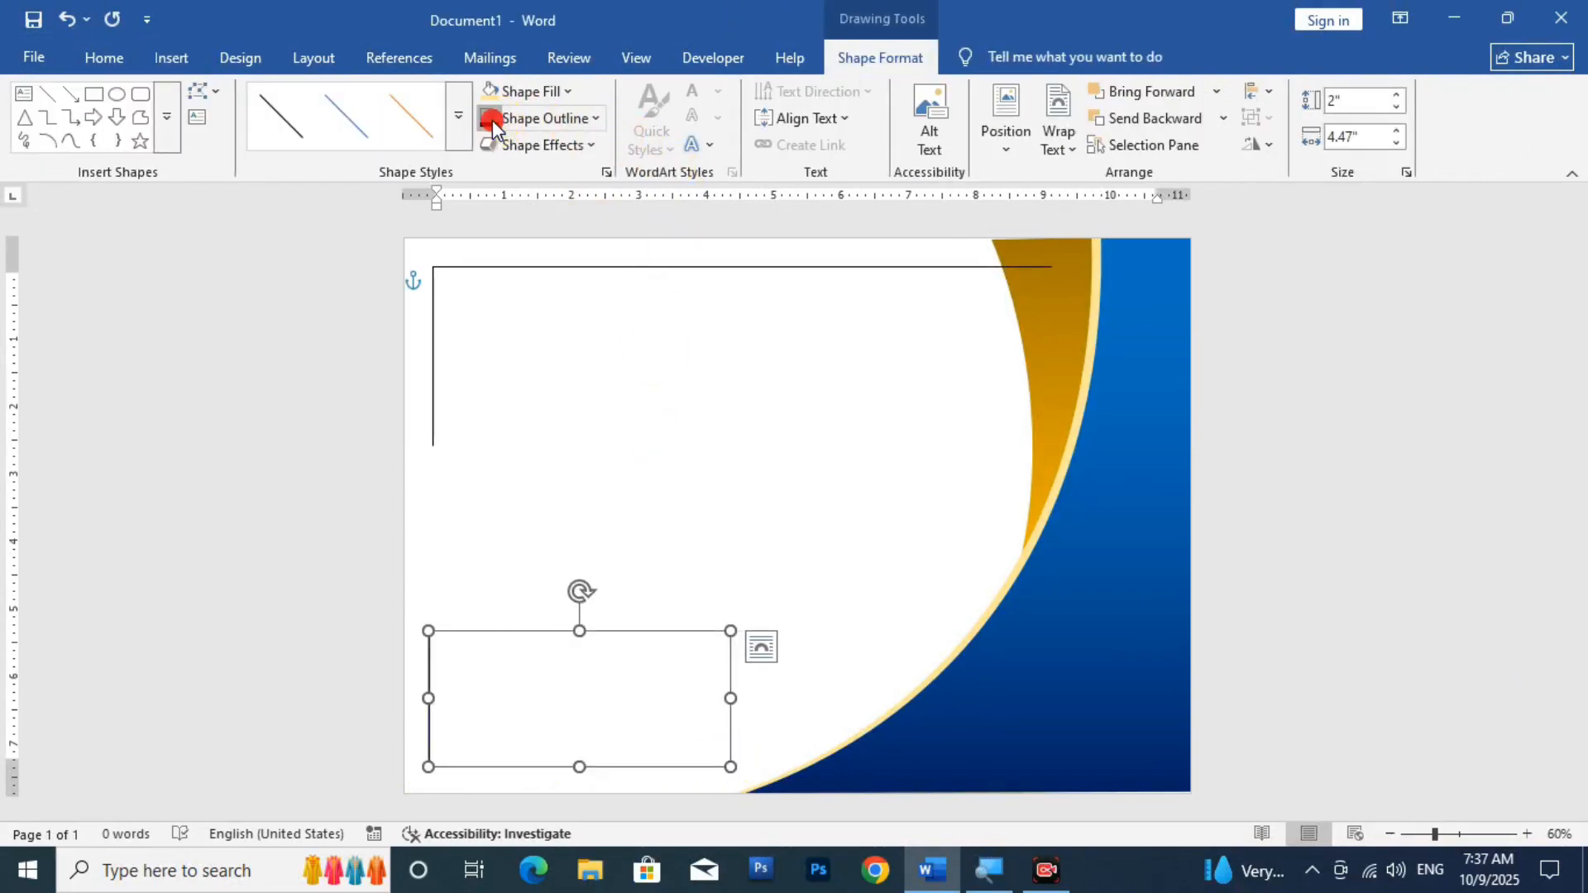
left_click(1336, 540)
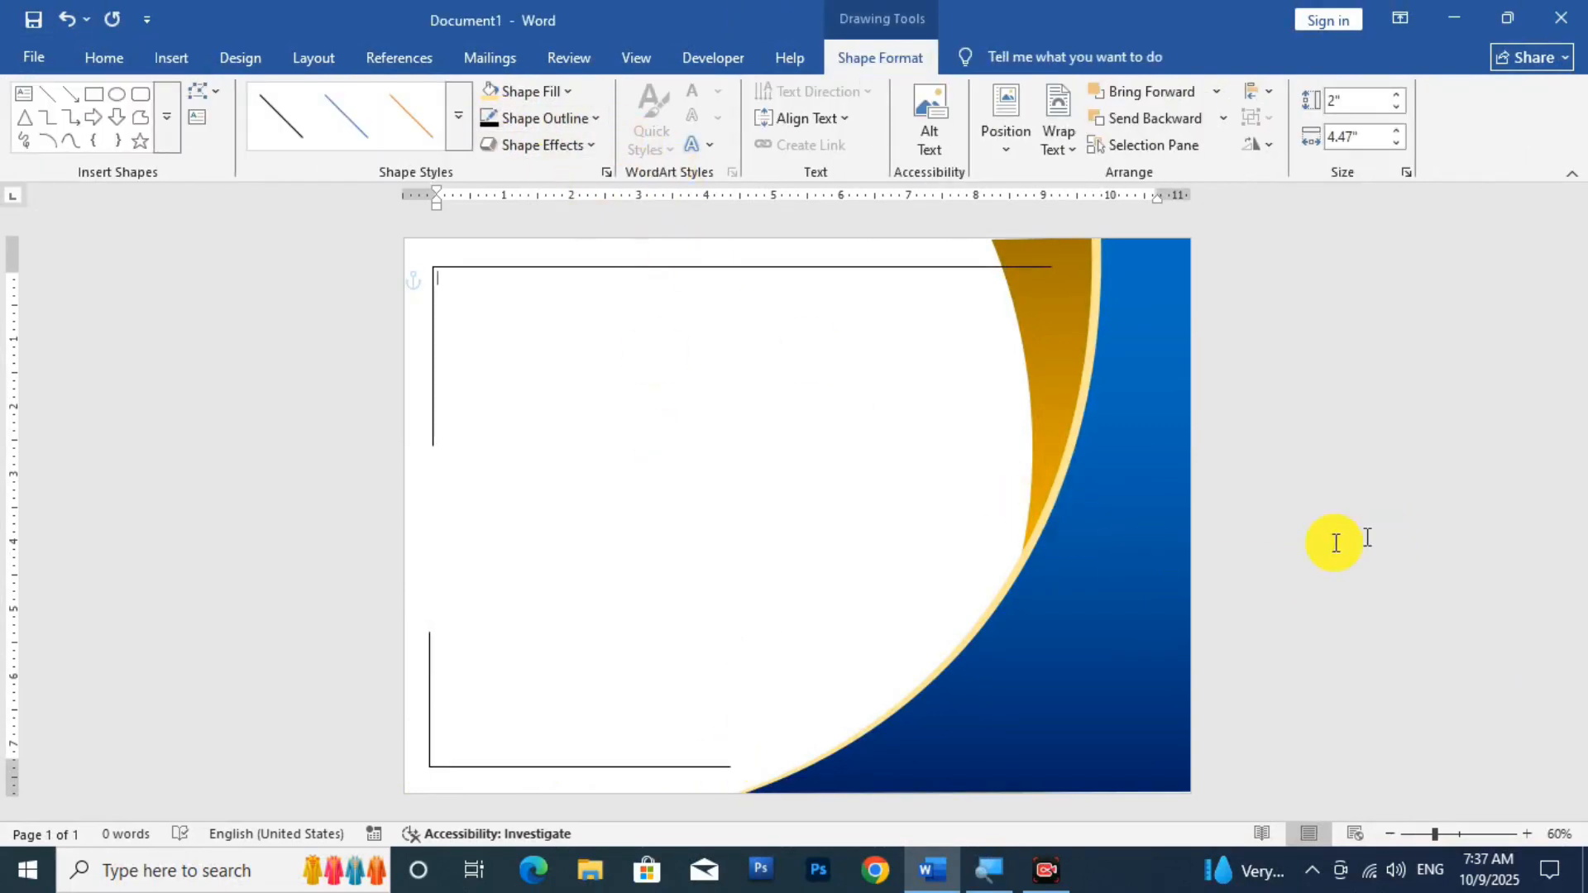
Nudge the lower L-shaped line slightly right so its vertical part lines up with the upper one
left_click(593, 766)
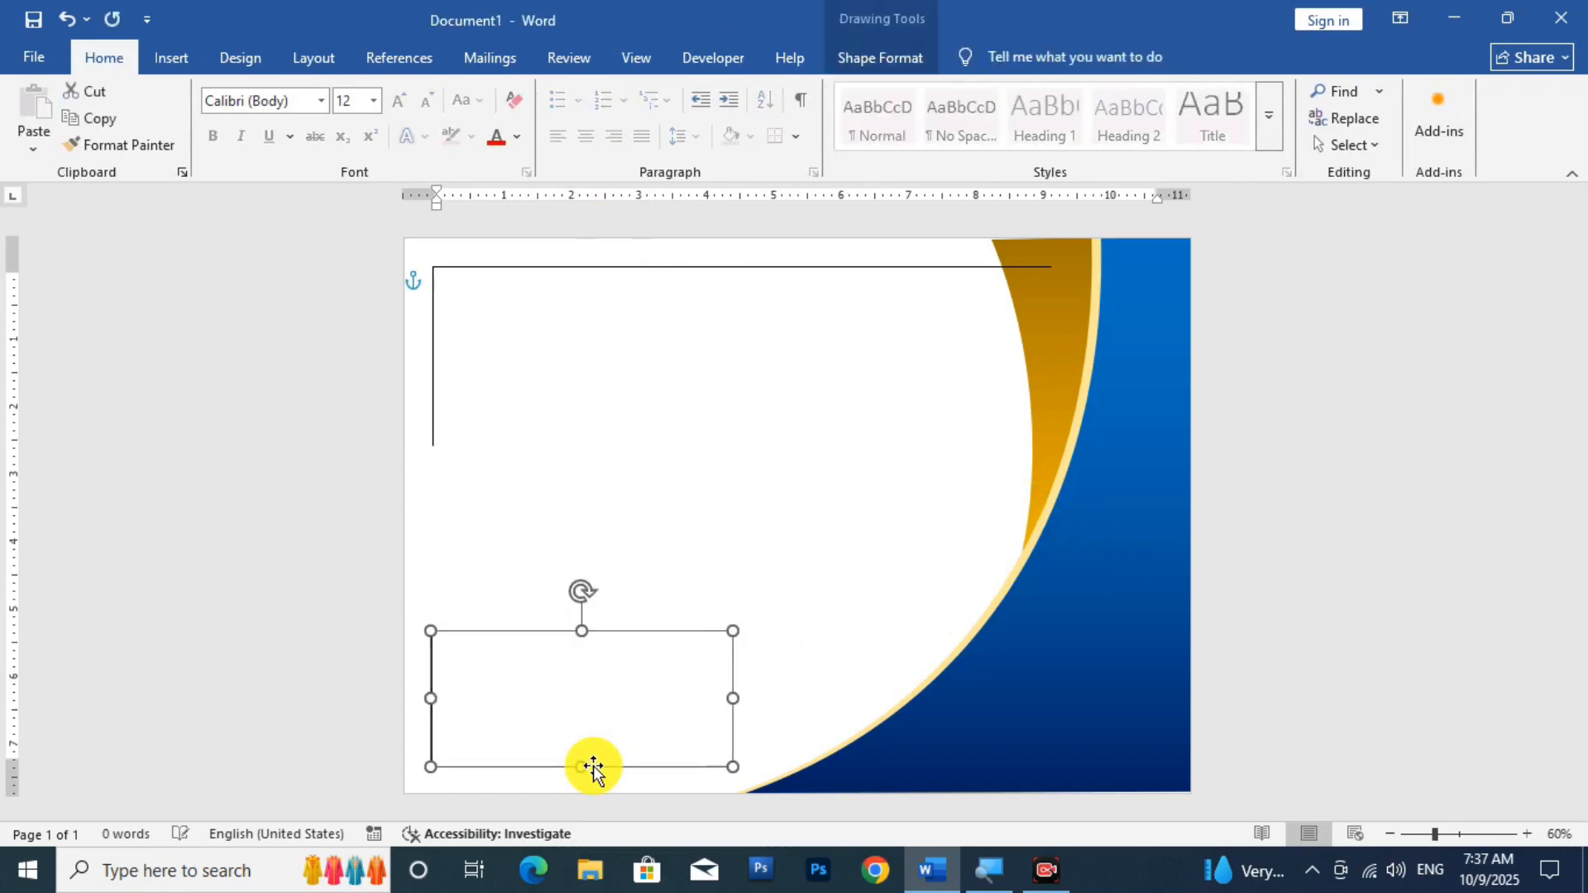
left_click(1287, 639)
scroll(749, 553, "down", 4)
scroll(742, 553, "up", 5)
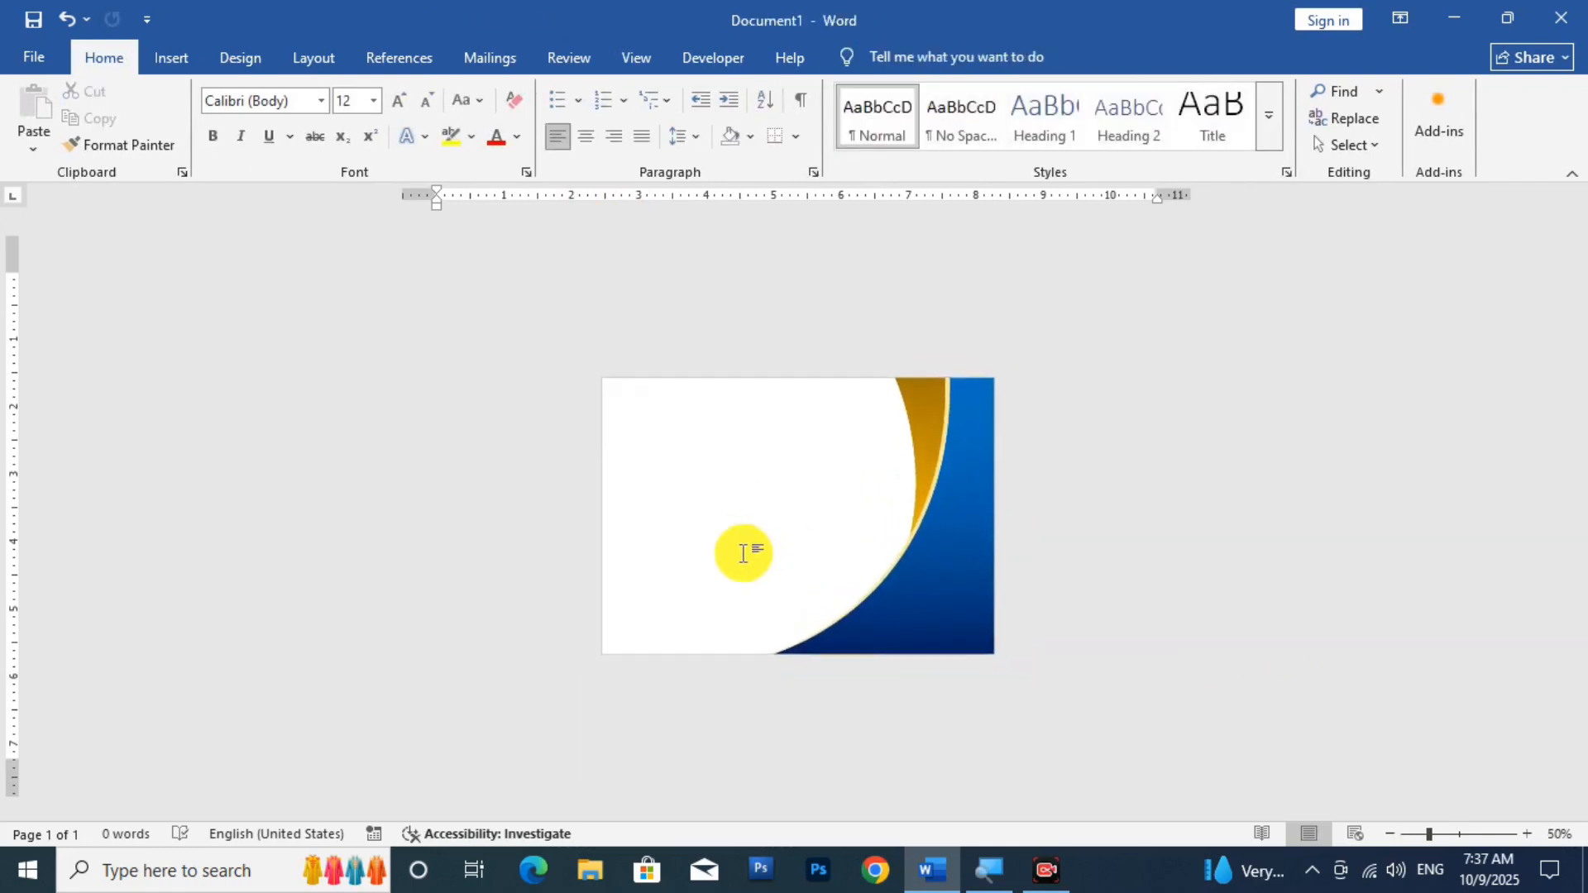
scroll(734, 545, "down", 2)
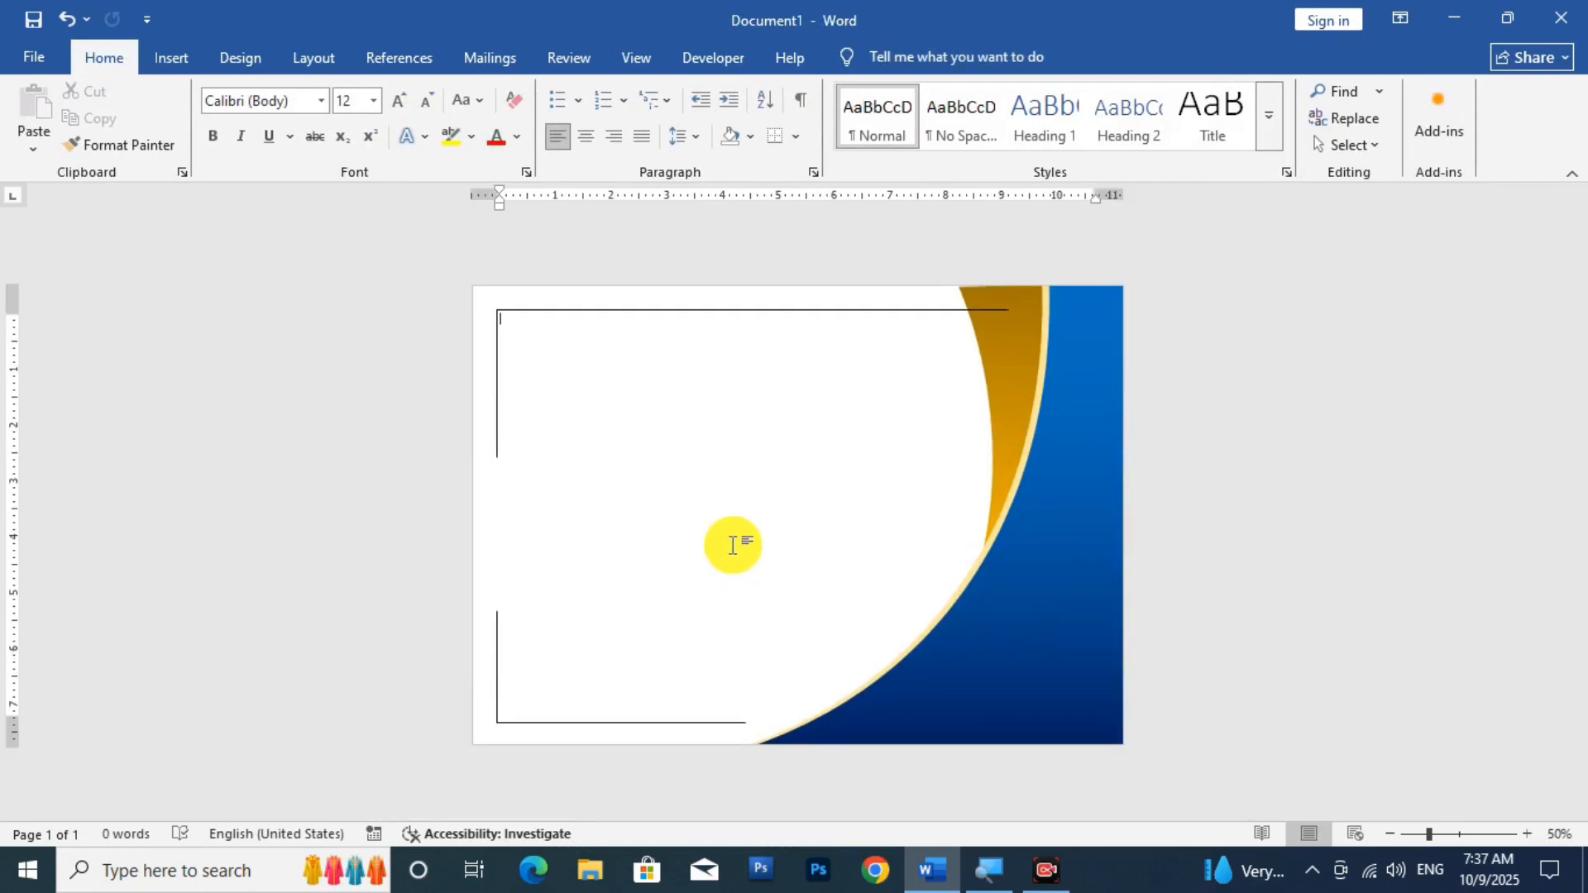
scroll(733, 546, "up", 1)
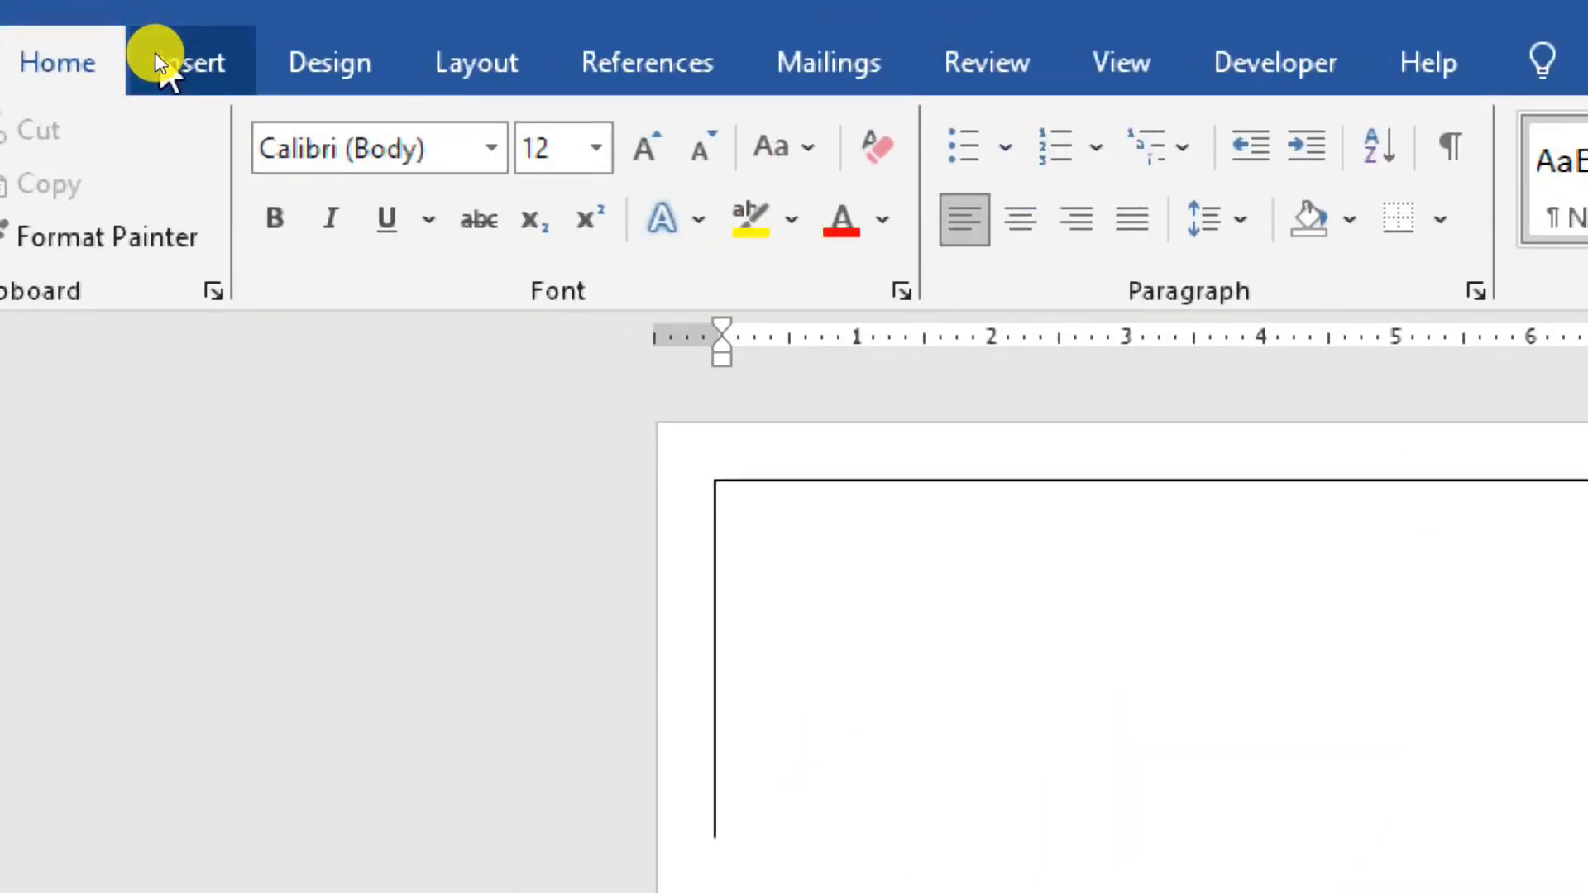
Insert WordArt in the black fill style and apply the No Spacing paragraph style to it
left_click(157, 58)
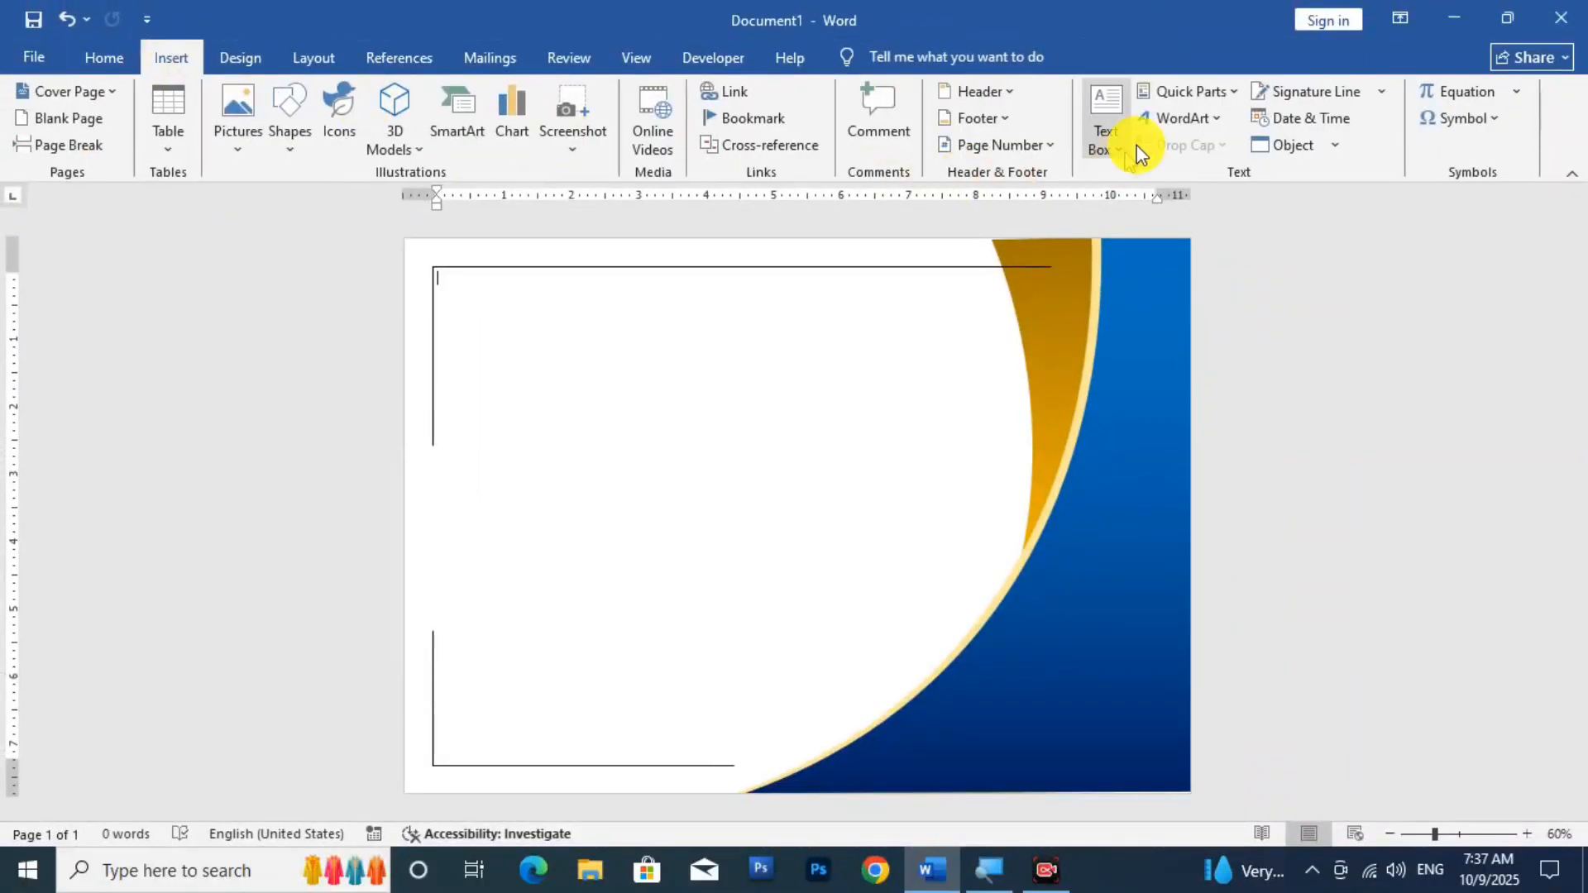
left_click(1210, 121)
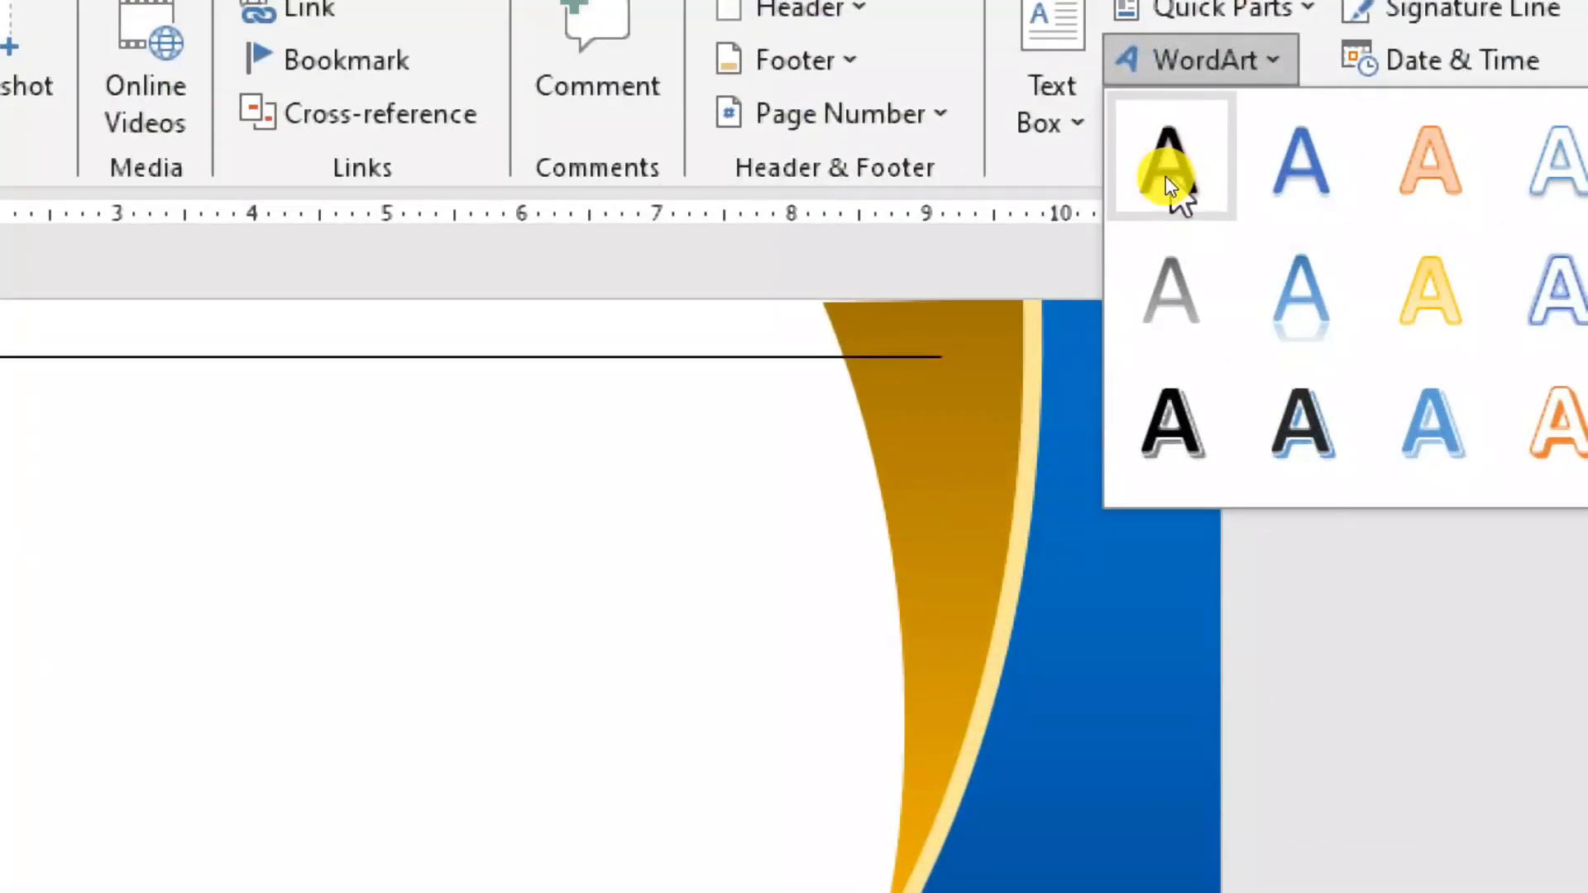
left_click(1165, 176)
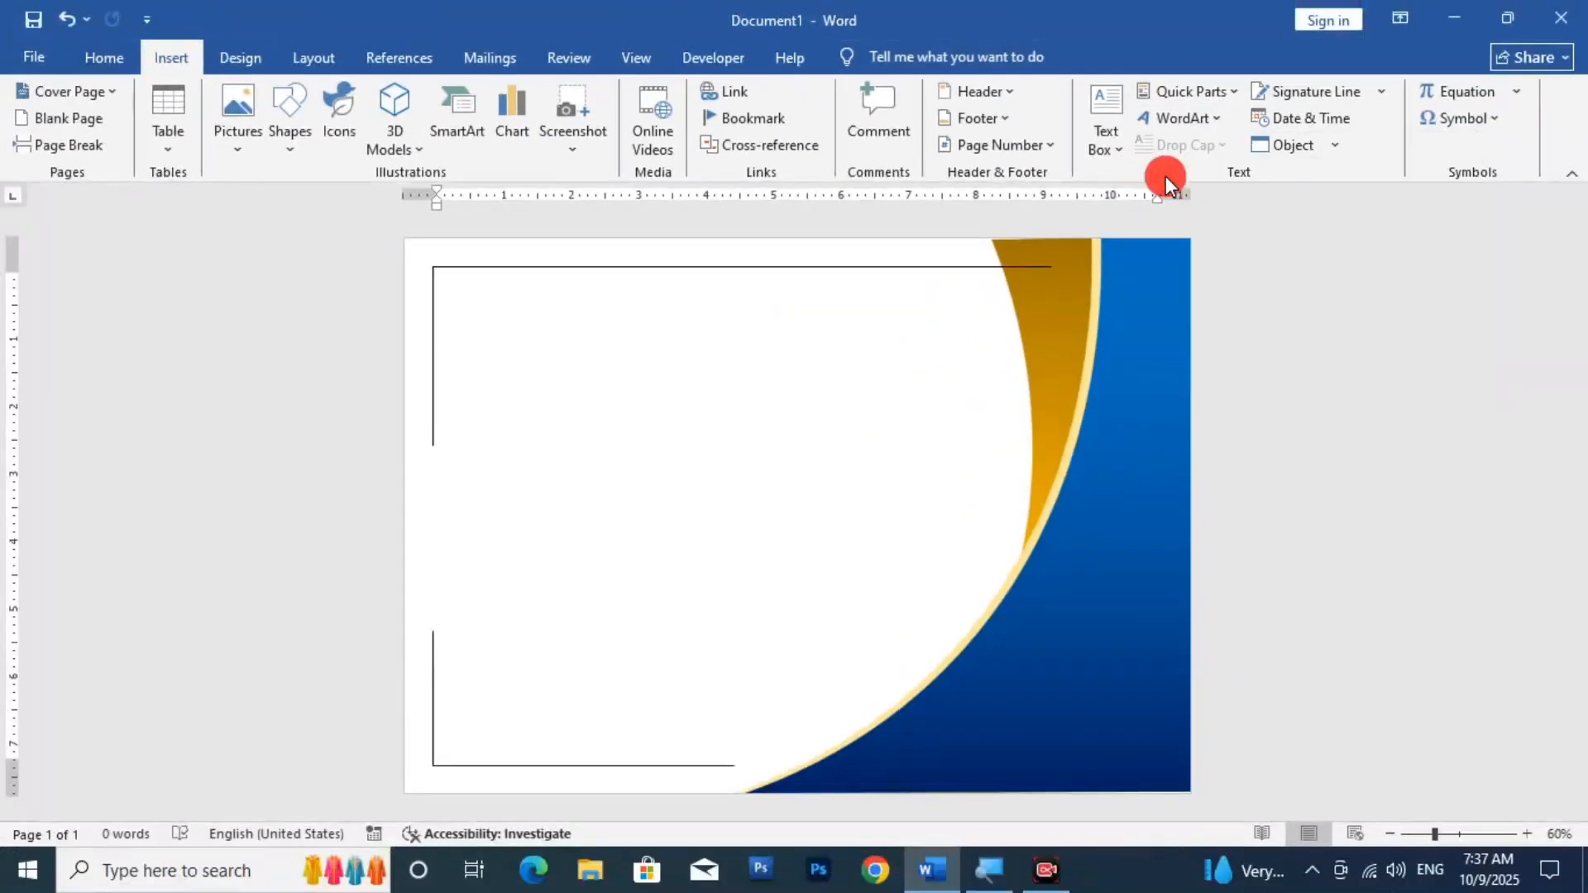
left_click(92, 54)
left_click(939, 130)
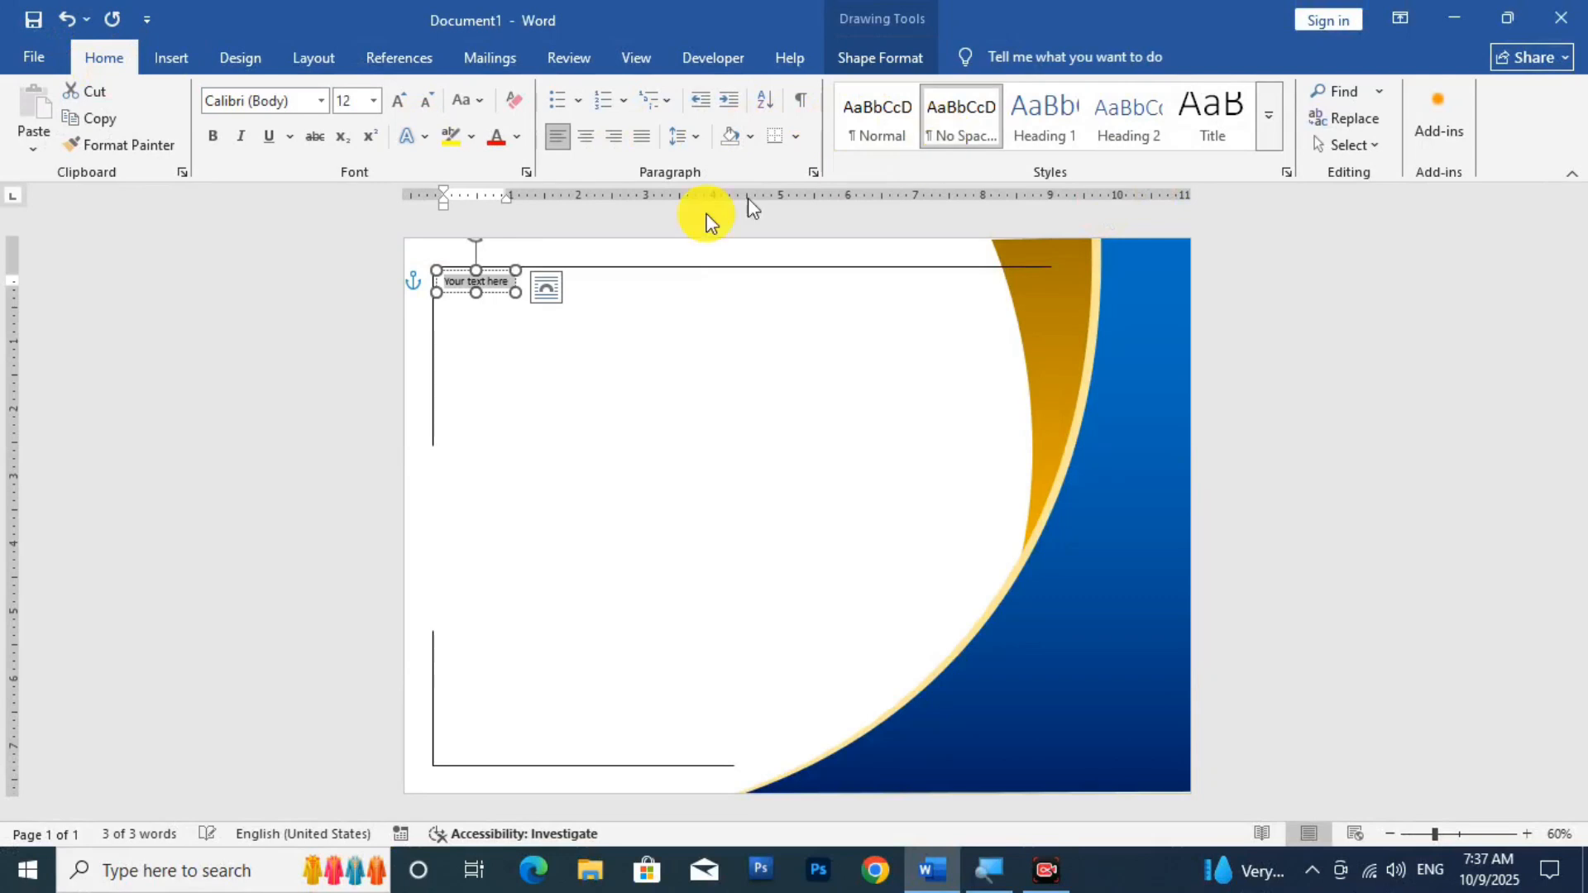
Enlarge the WordArt text to 72 pt and replace its placeholder with "CERTIFICATE"
double_click(398, 100)
left_click(399, 100)
double_click(398, 100)
left_click(398, 101)
double_click(399, 100)
double_click(399, 100)
left_click(398, 100)
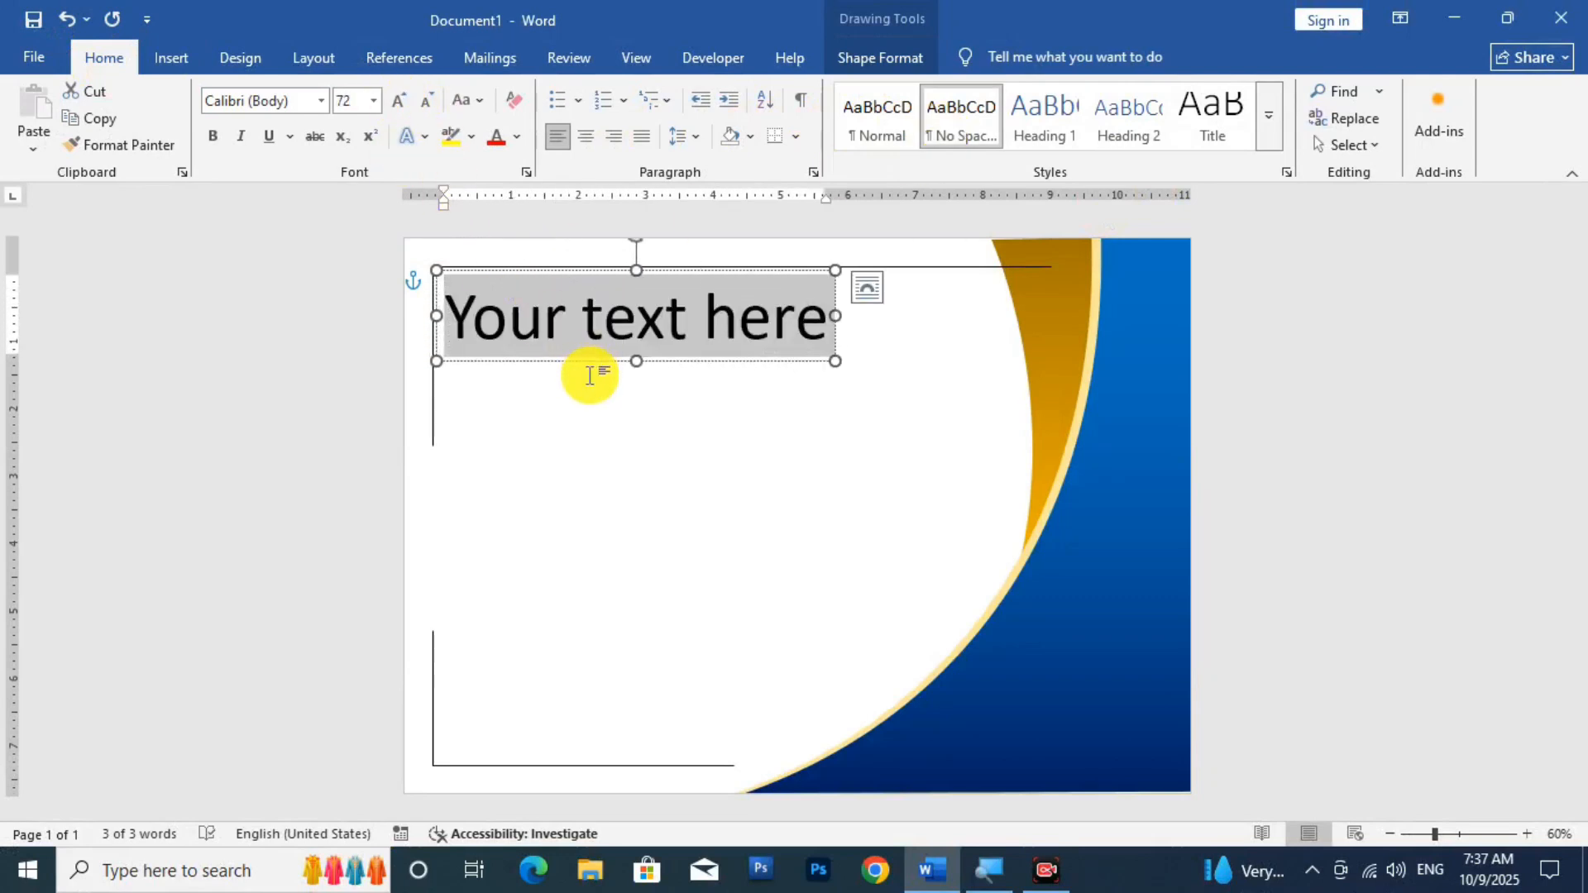
type("CERT")
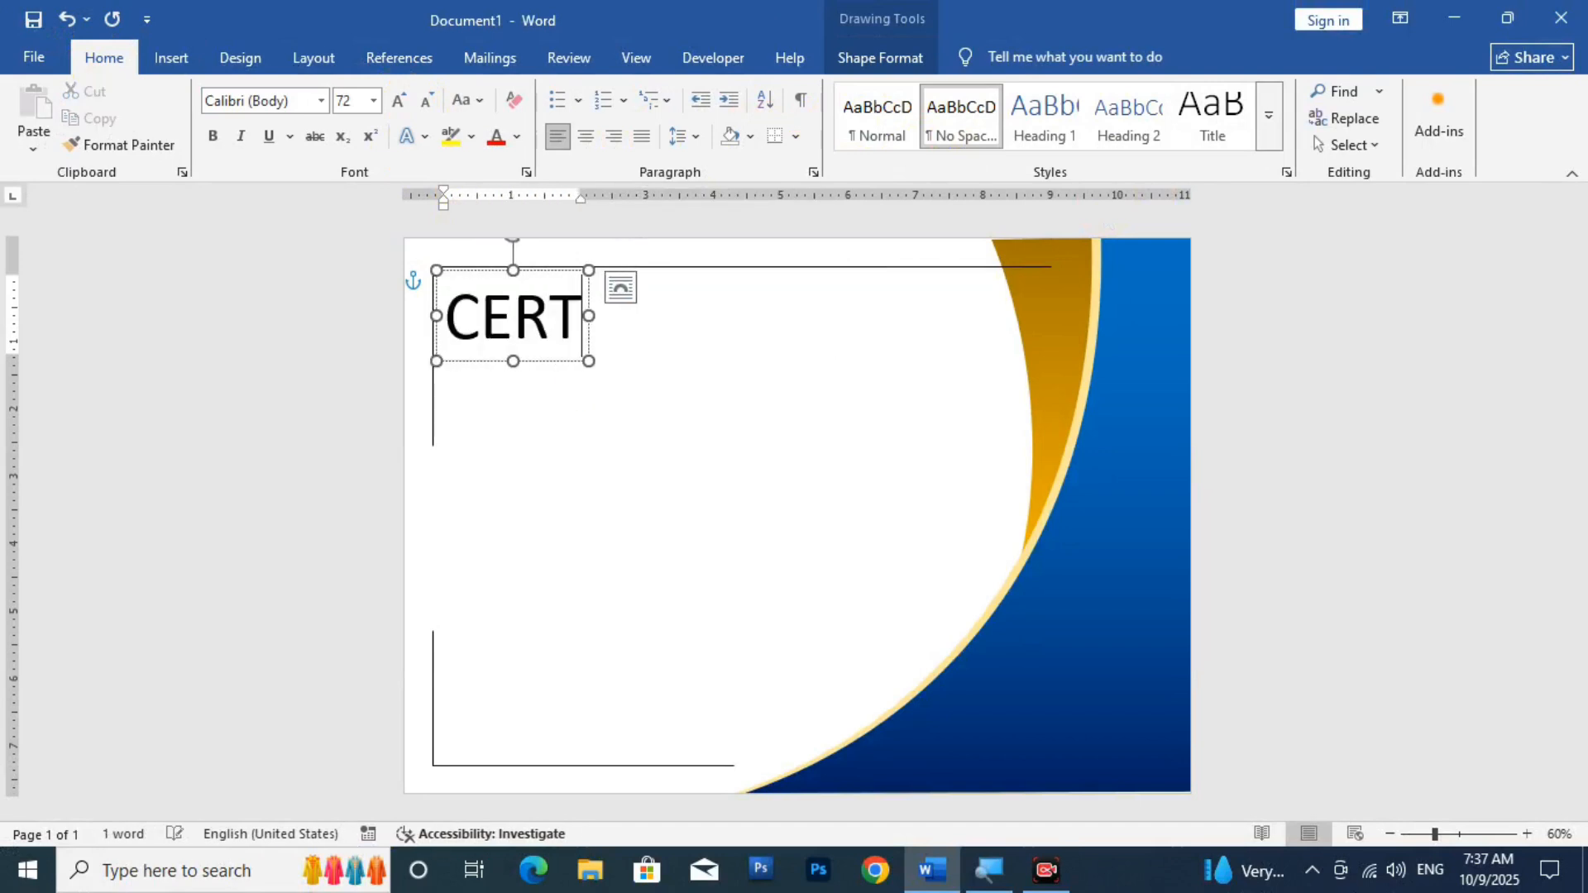
type("IFICATE")
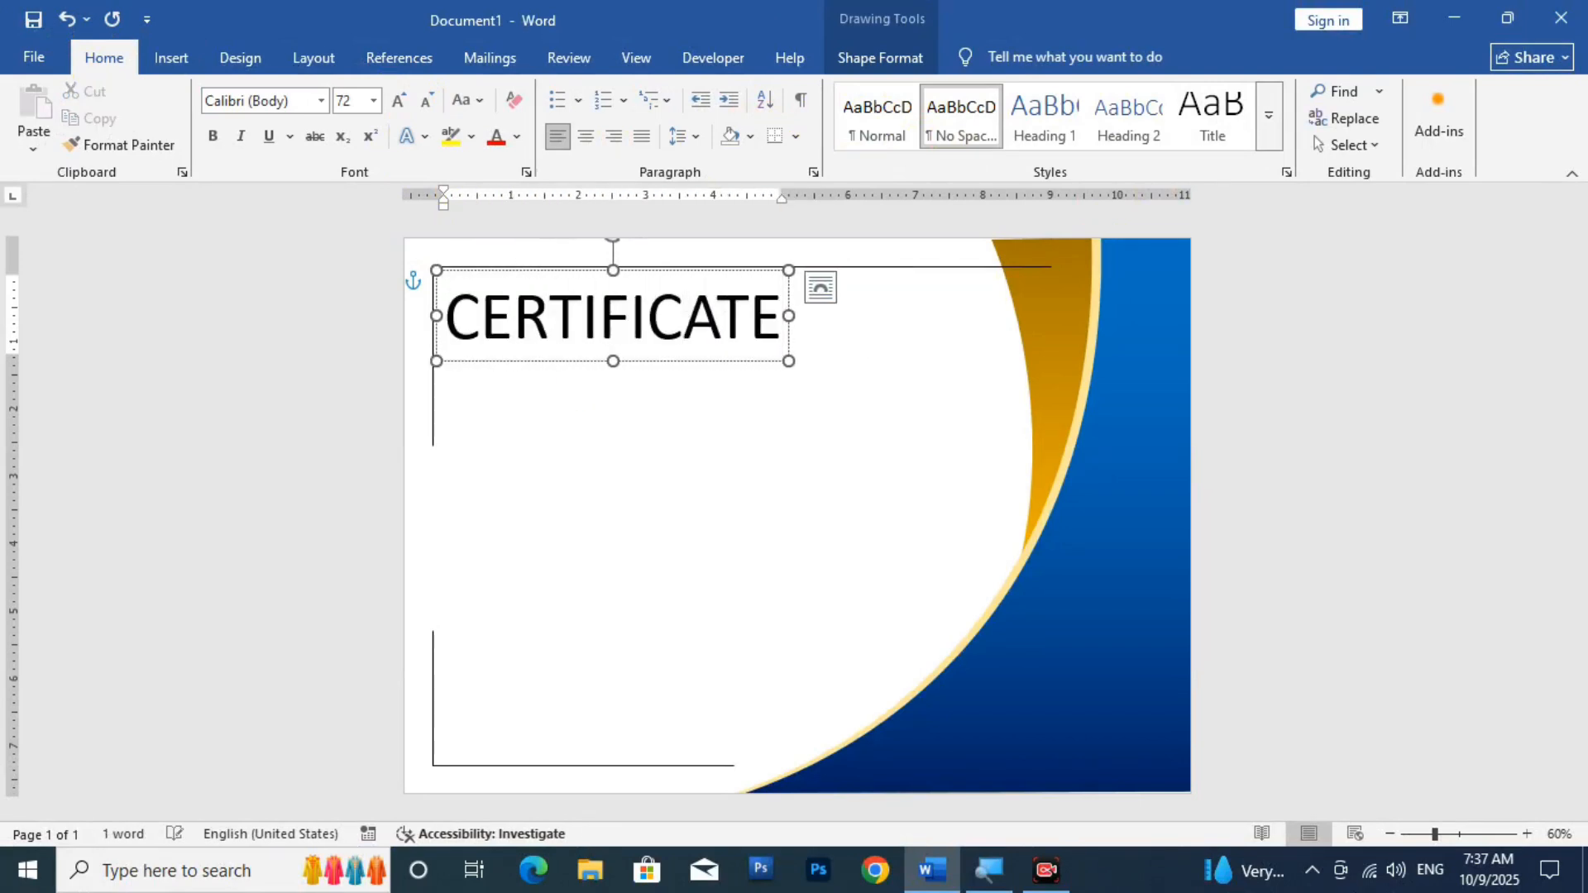
Change the font of the CERTIFICATE heading to Argentum Sans
left_click(670, 363)
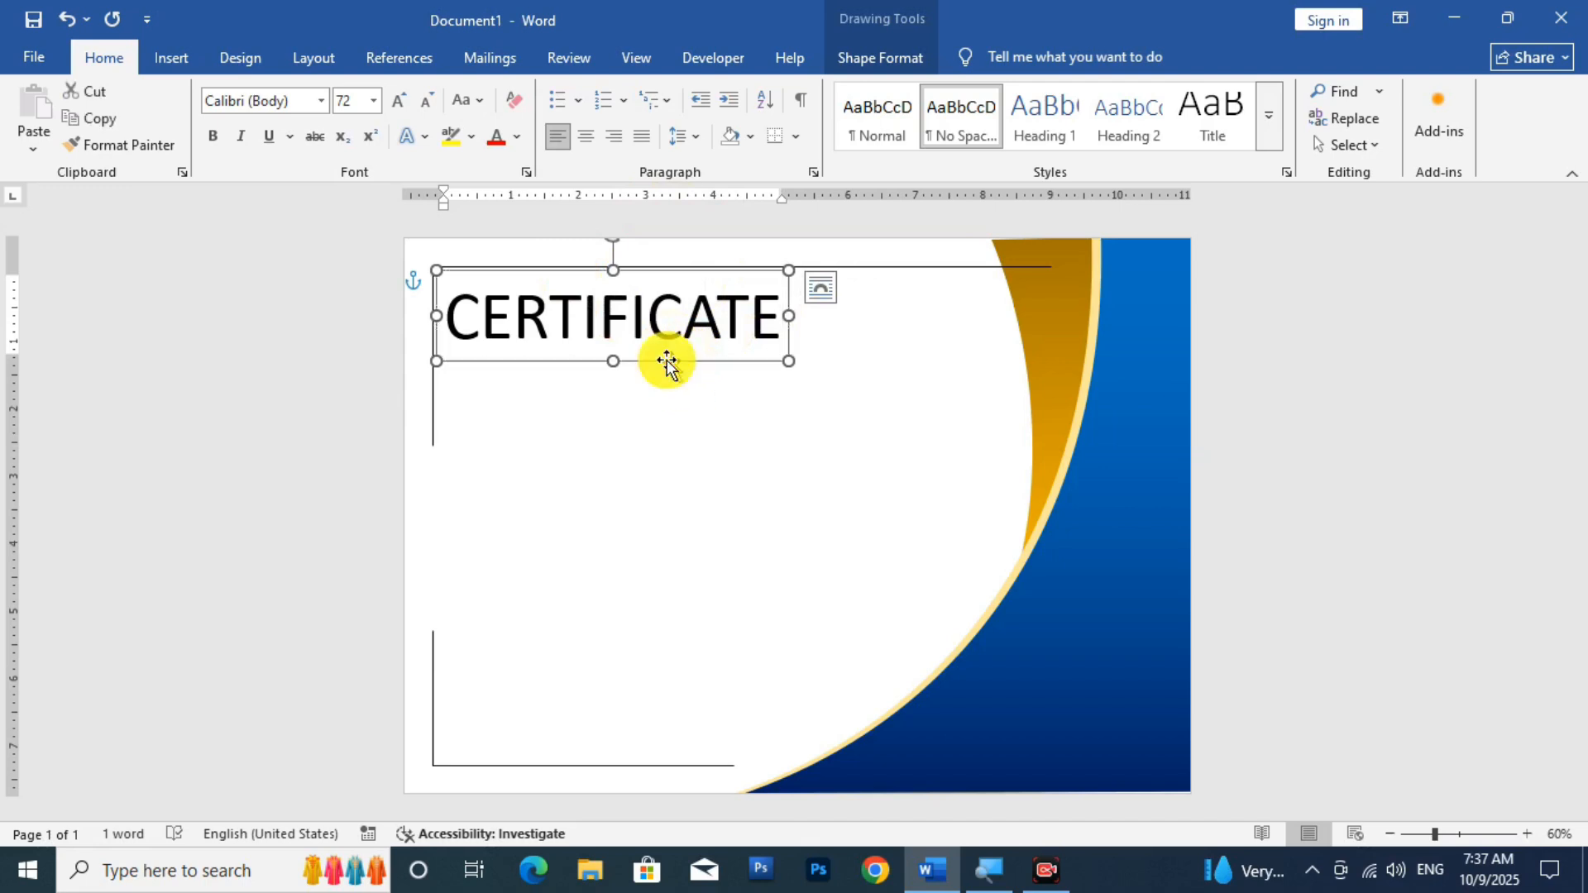
left_click(320, 105)
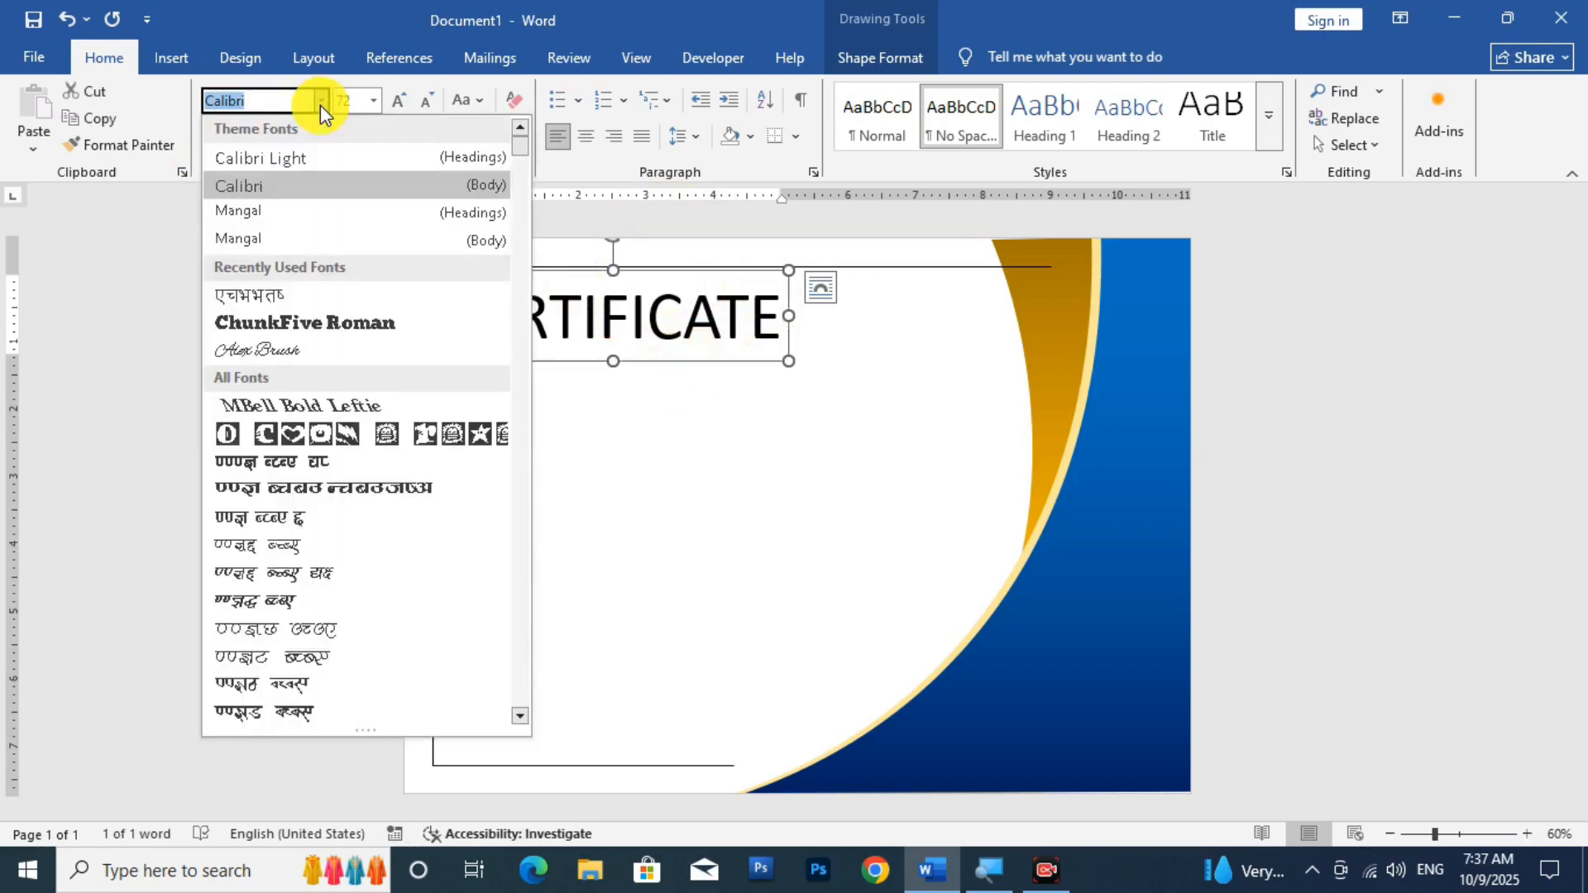
scroll(323, 496, "down", 10)
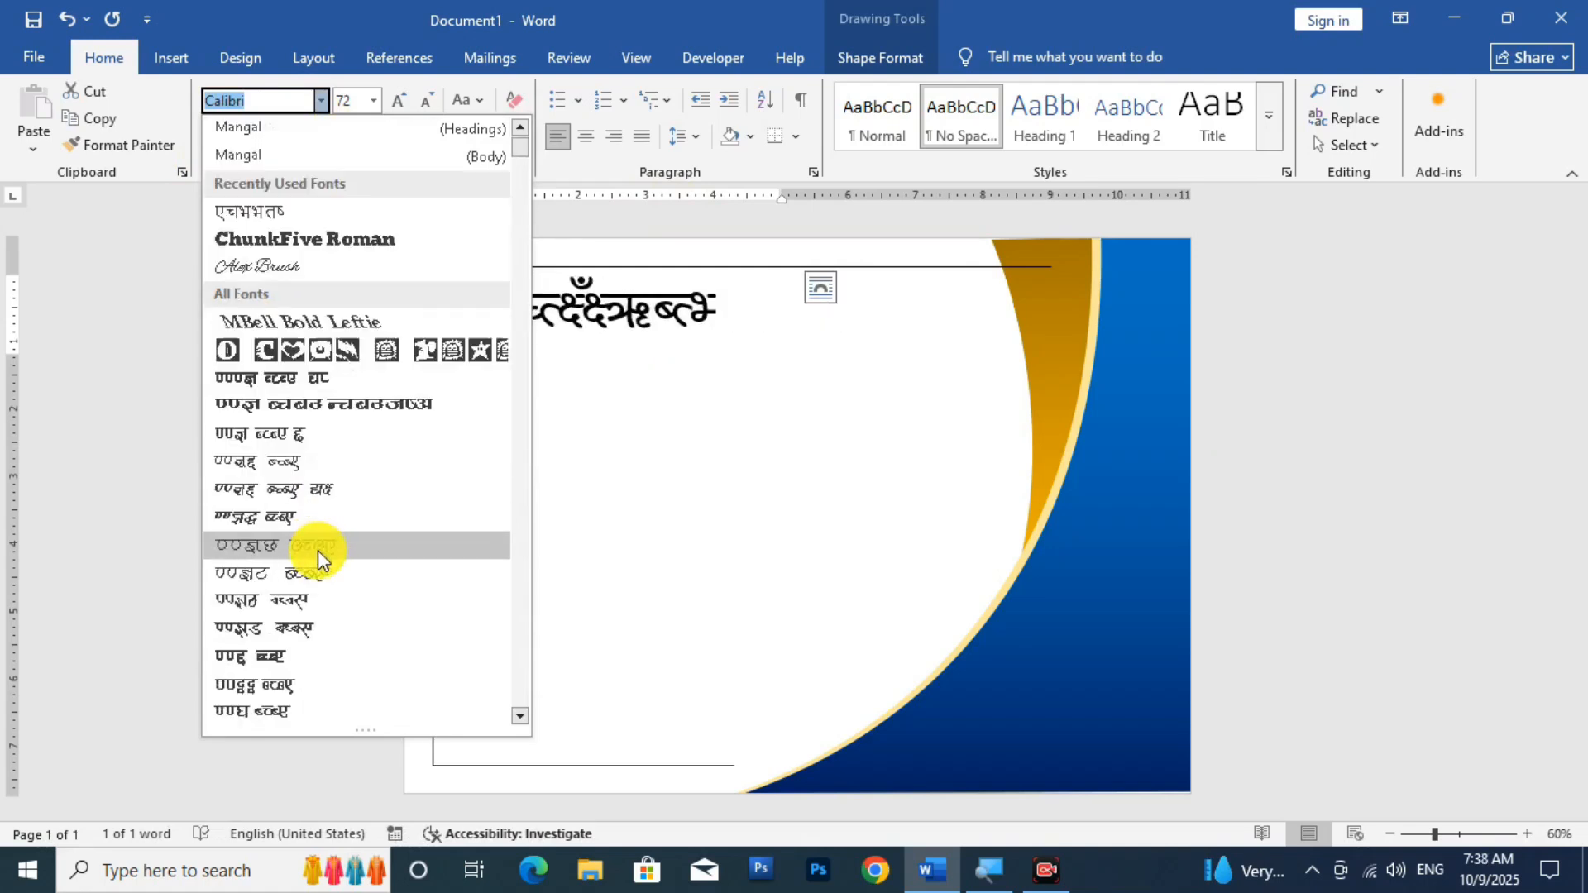
scroll(315, 573, "down", 15)
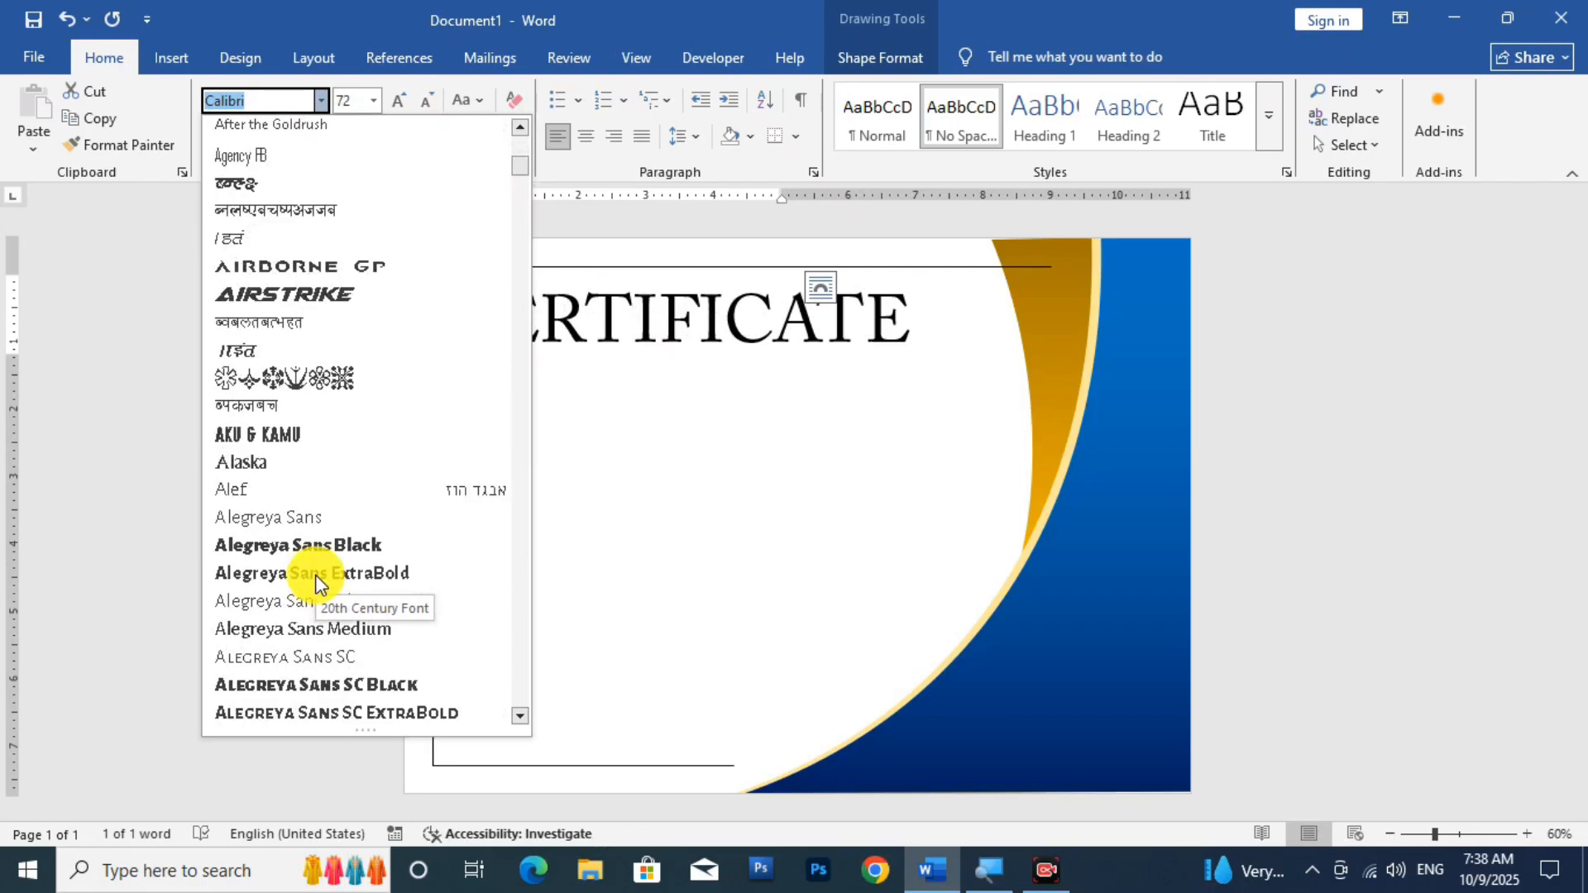
scroll(315, 584, "down", 8)
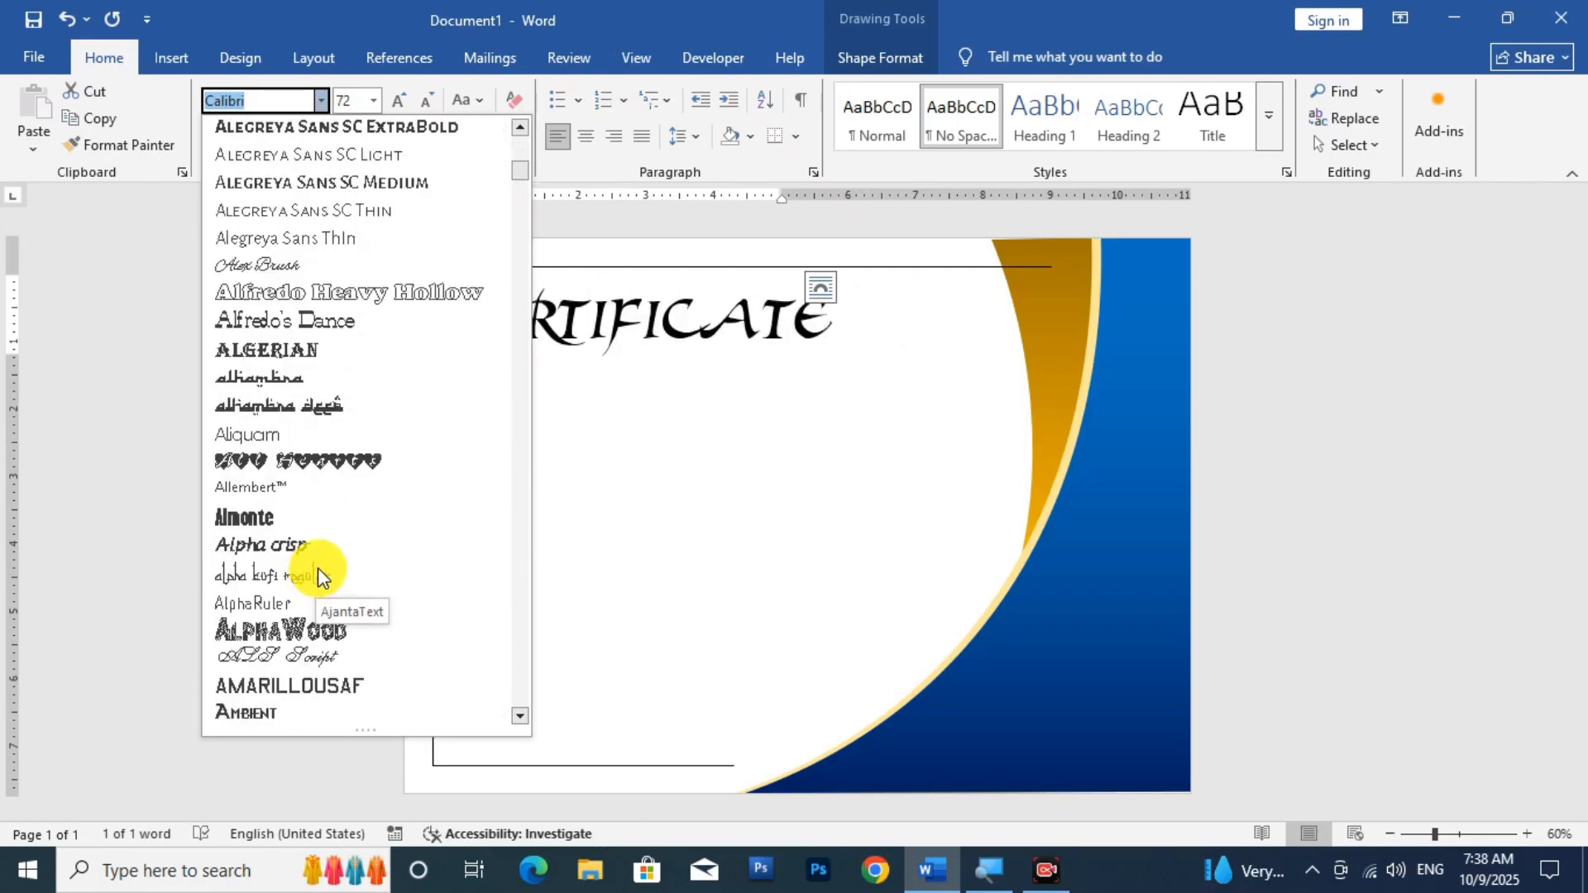
scroll(334, 423, "down", 10)
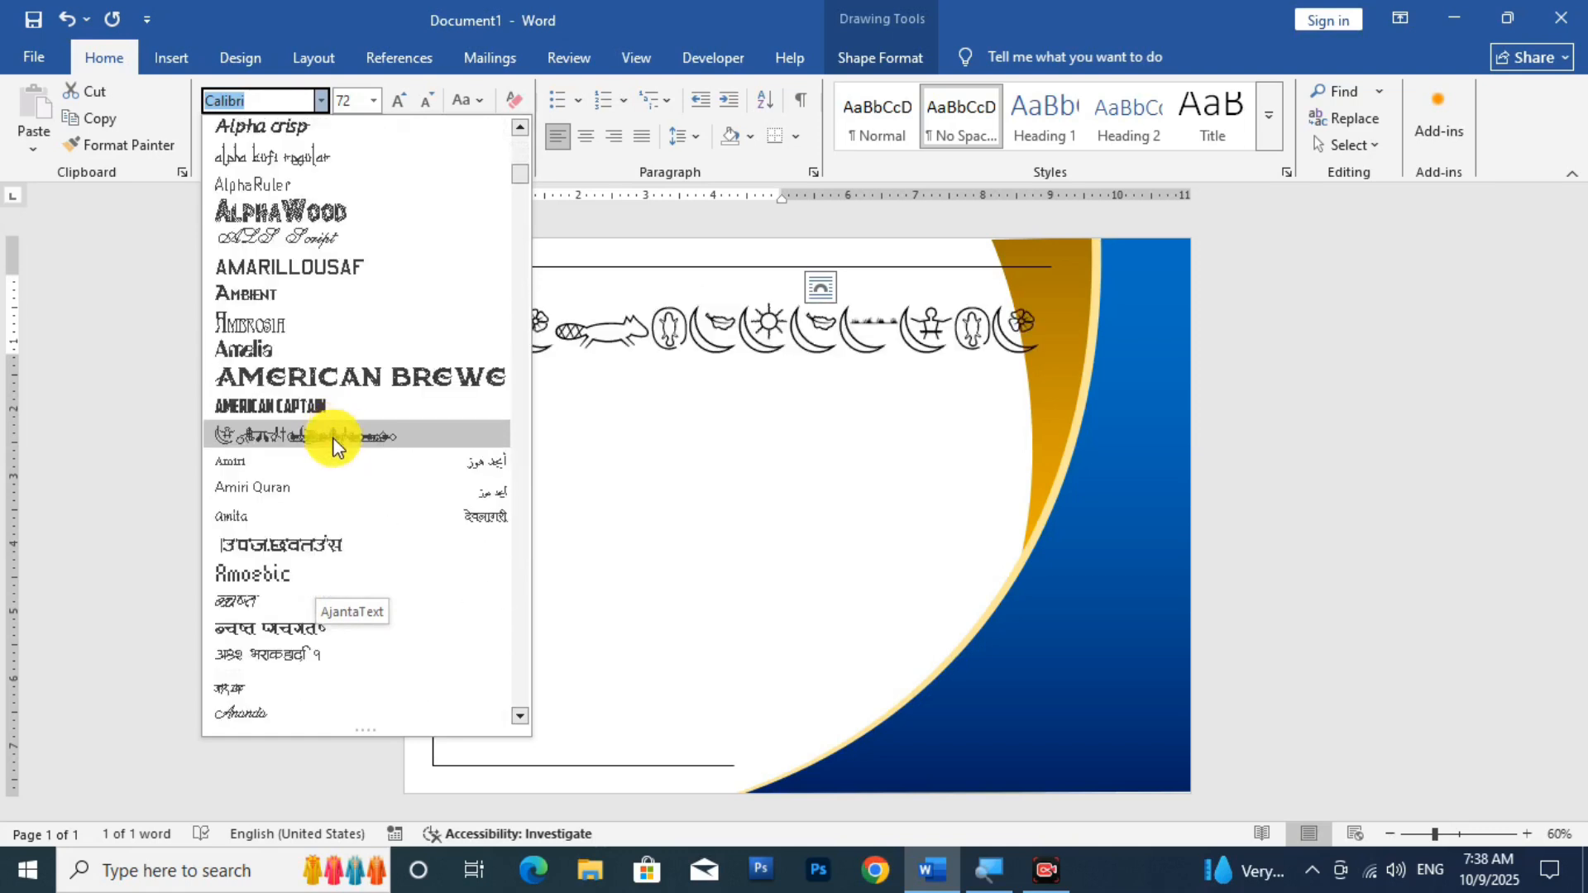
scroll(334, 455, "down", 6)
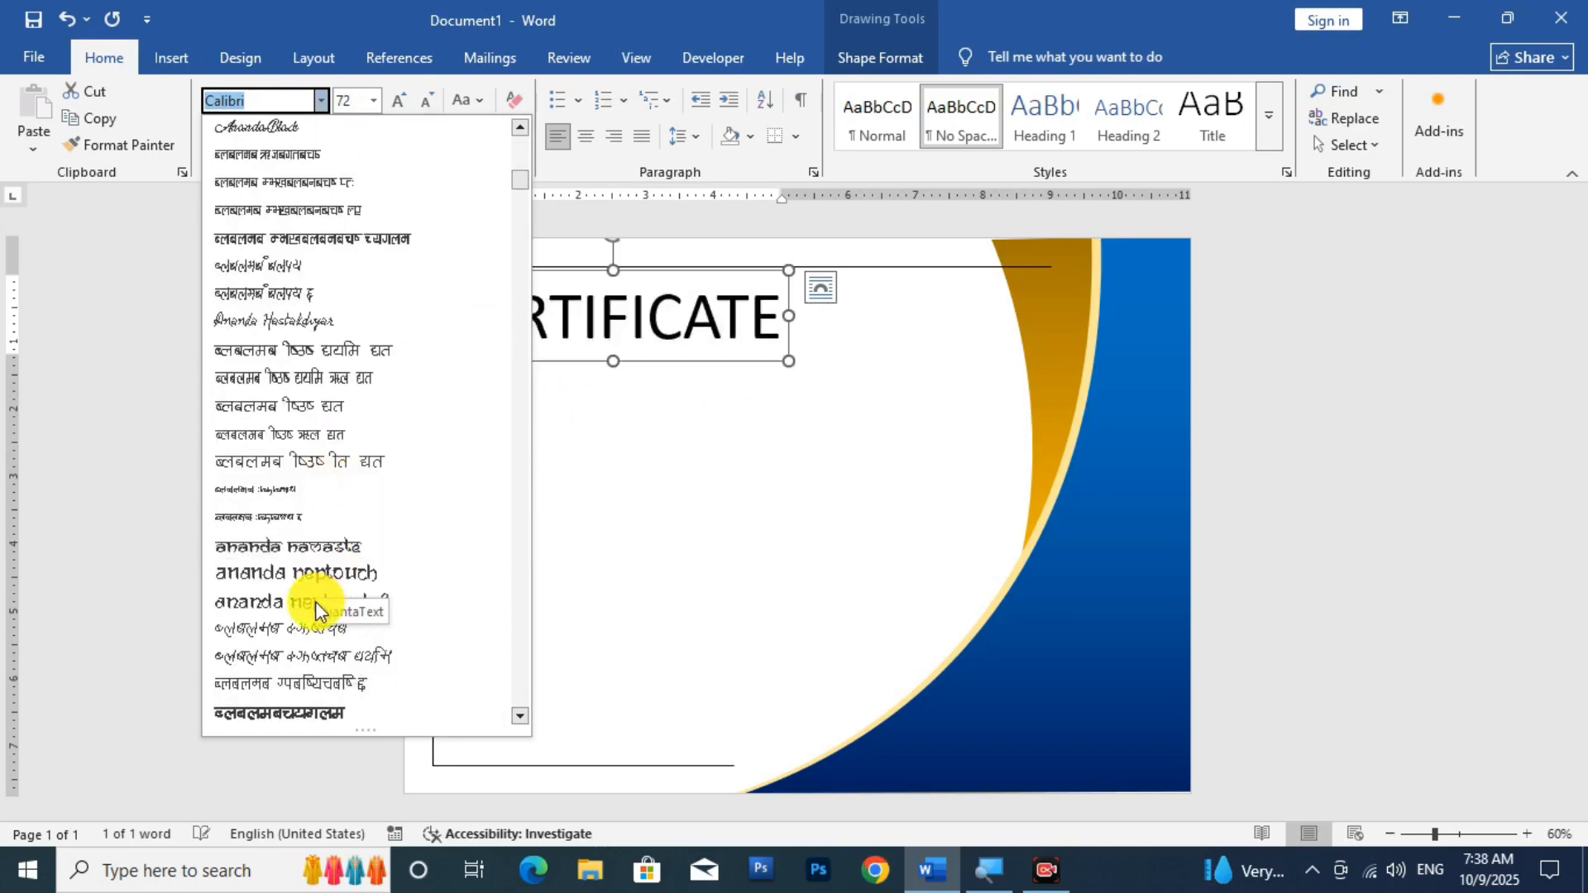
scroll(323, 436, "down", 8)
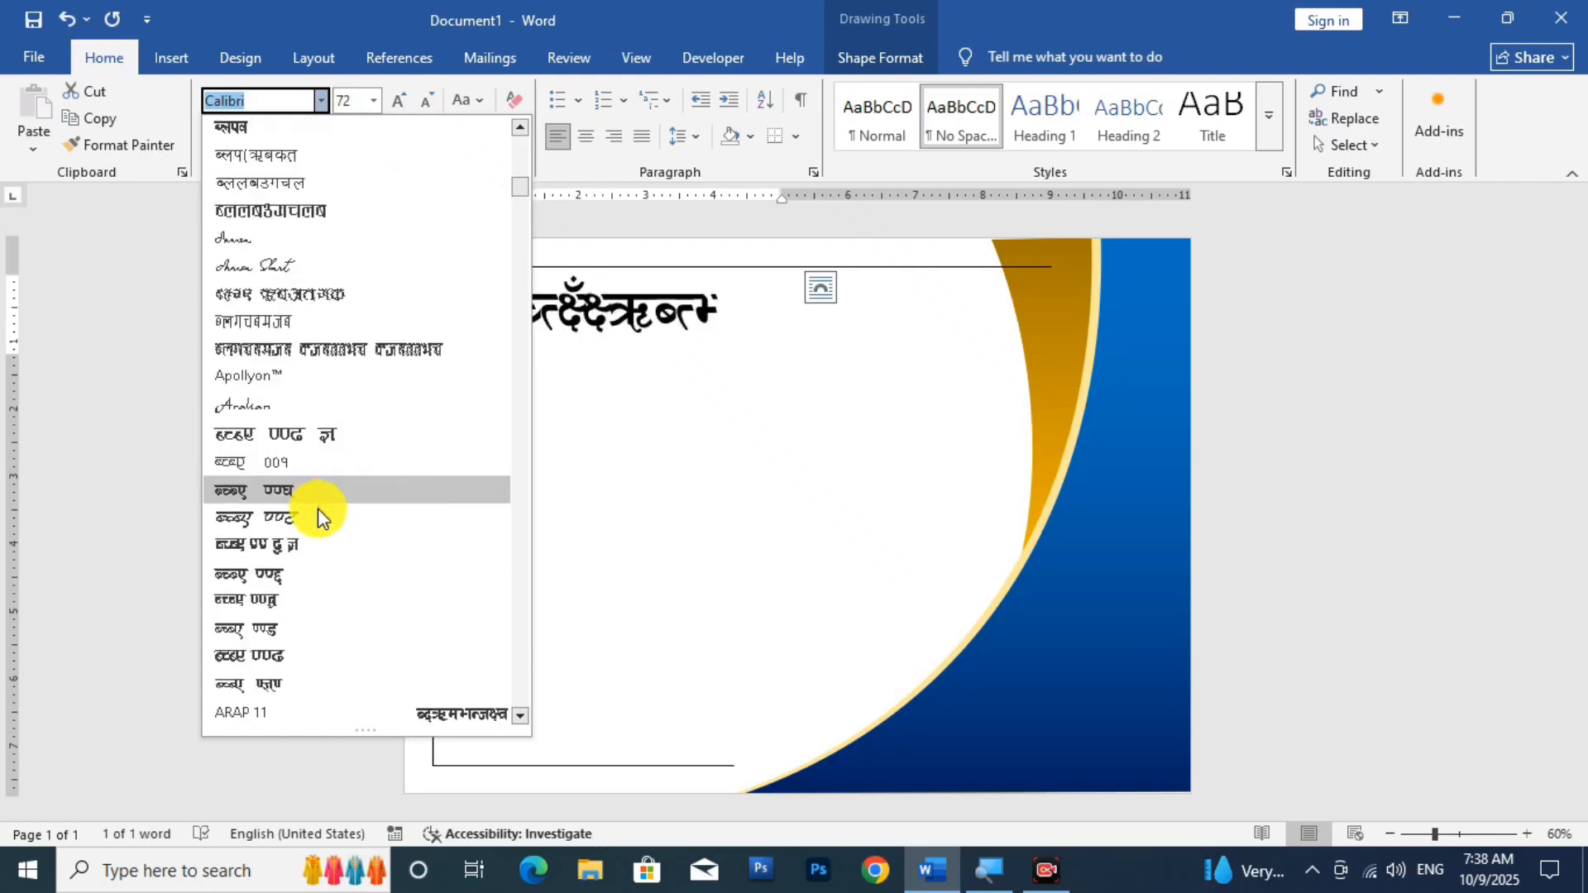
scroll(298, 323, "down", 7)
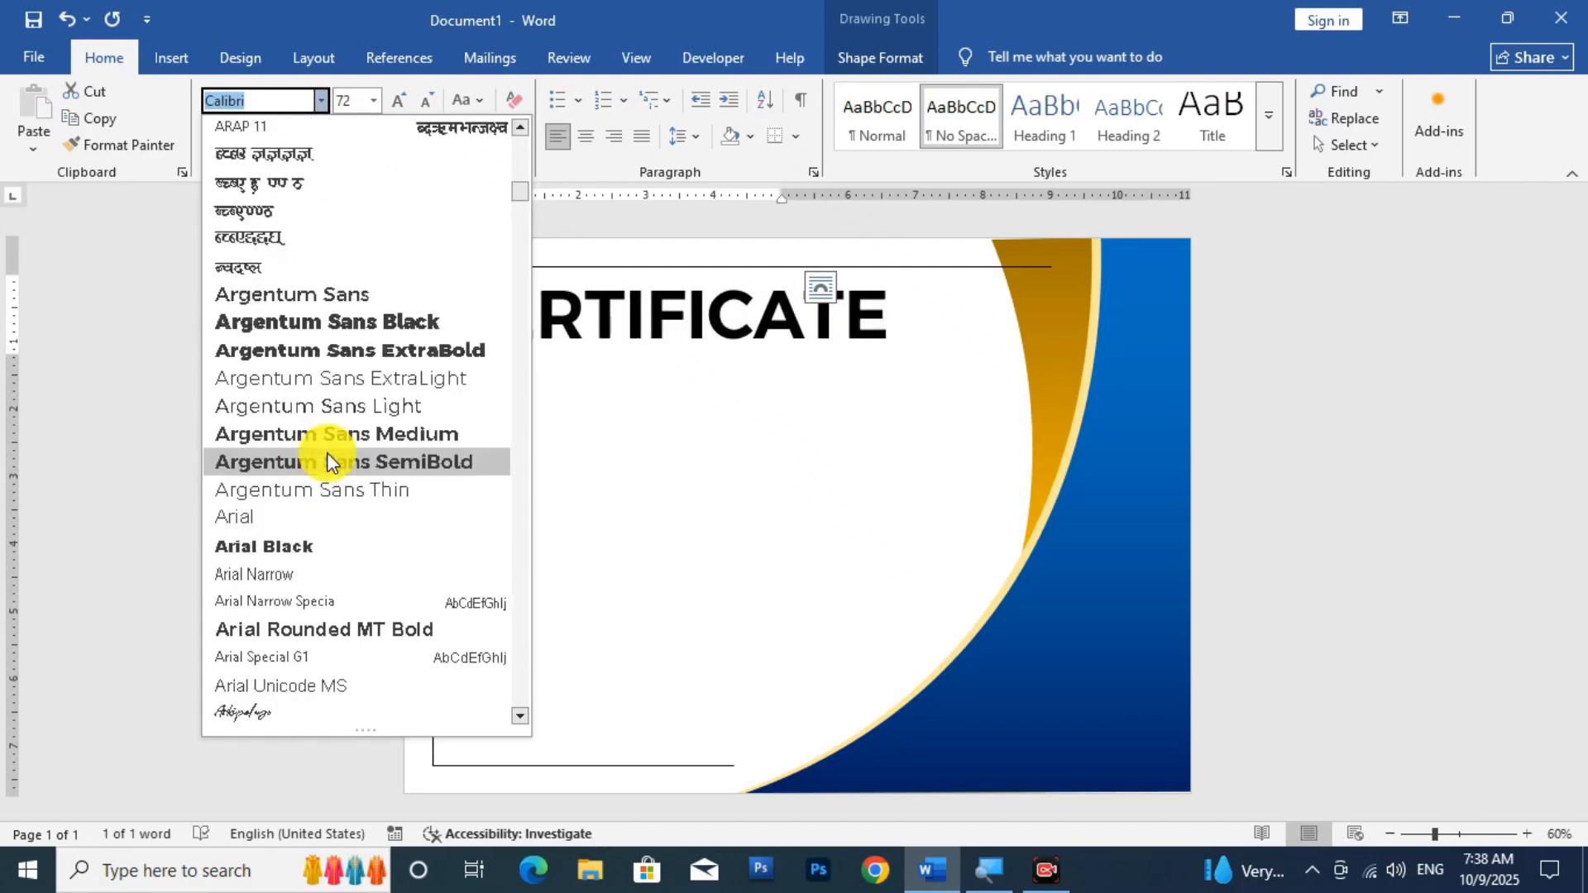
left_click(304, 301)
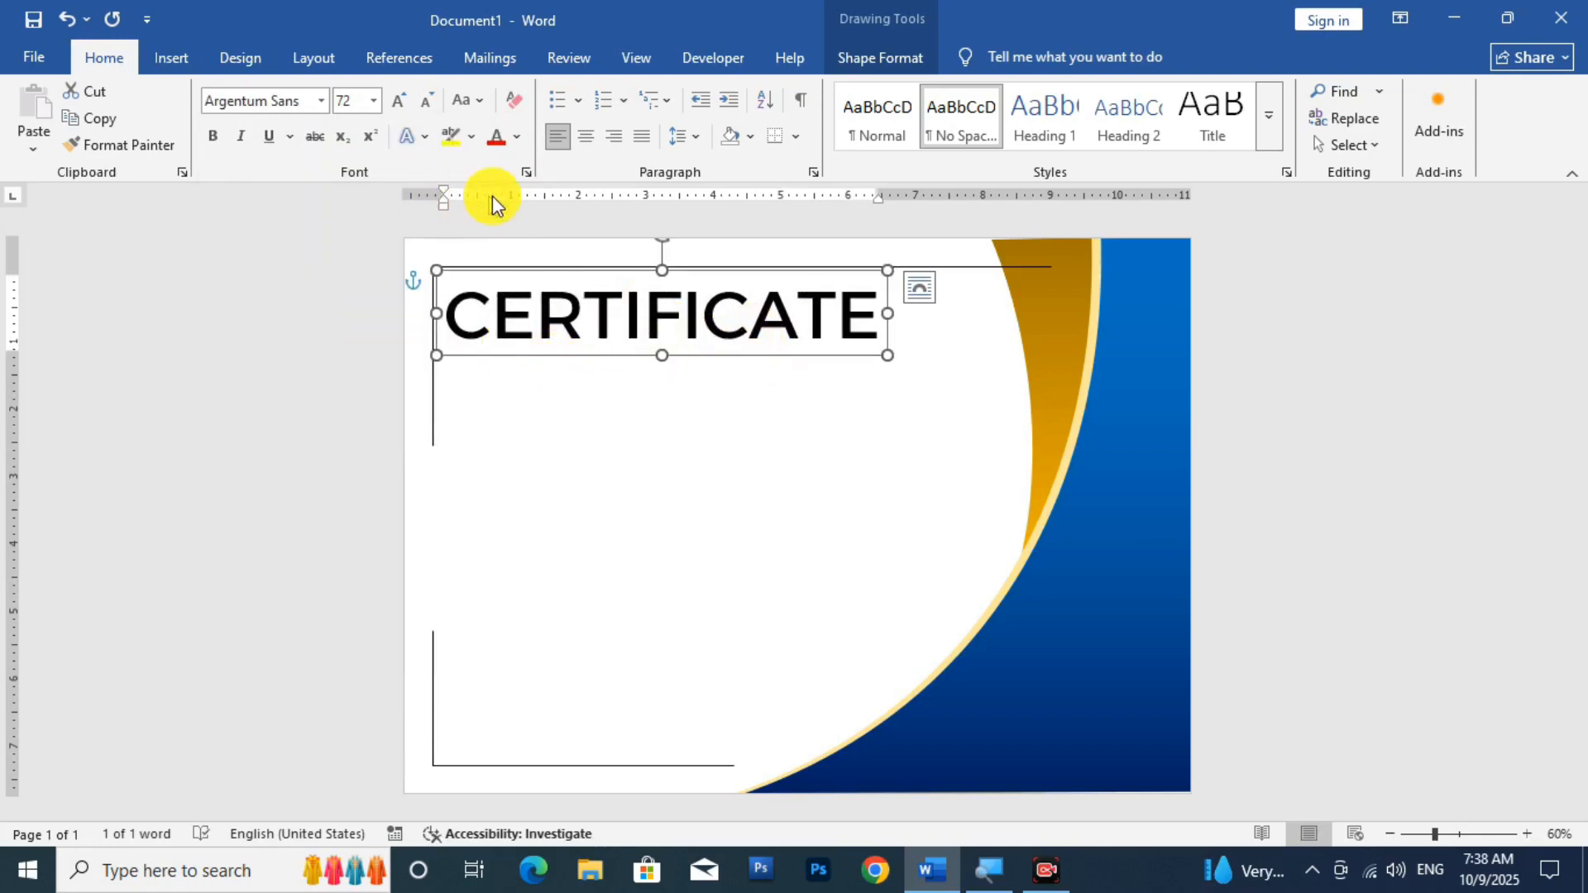
Expand the character spacing of the CERTIFICATE heading by 5 pt
left_click(525, 172)
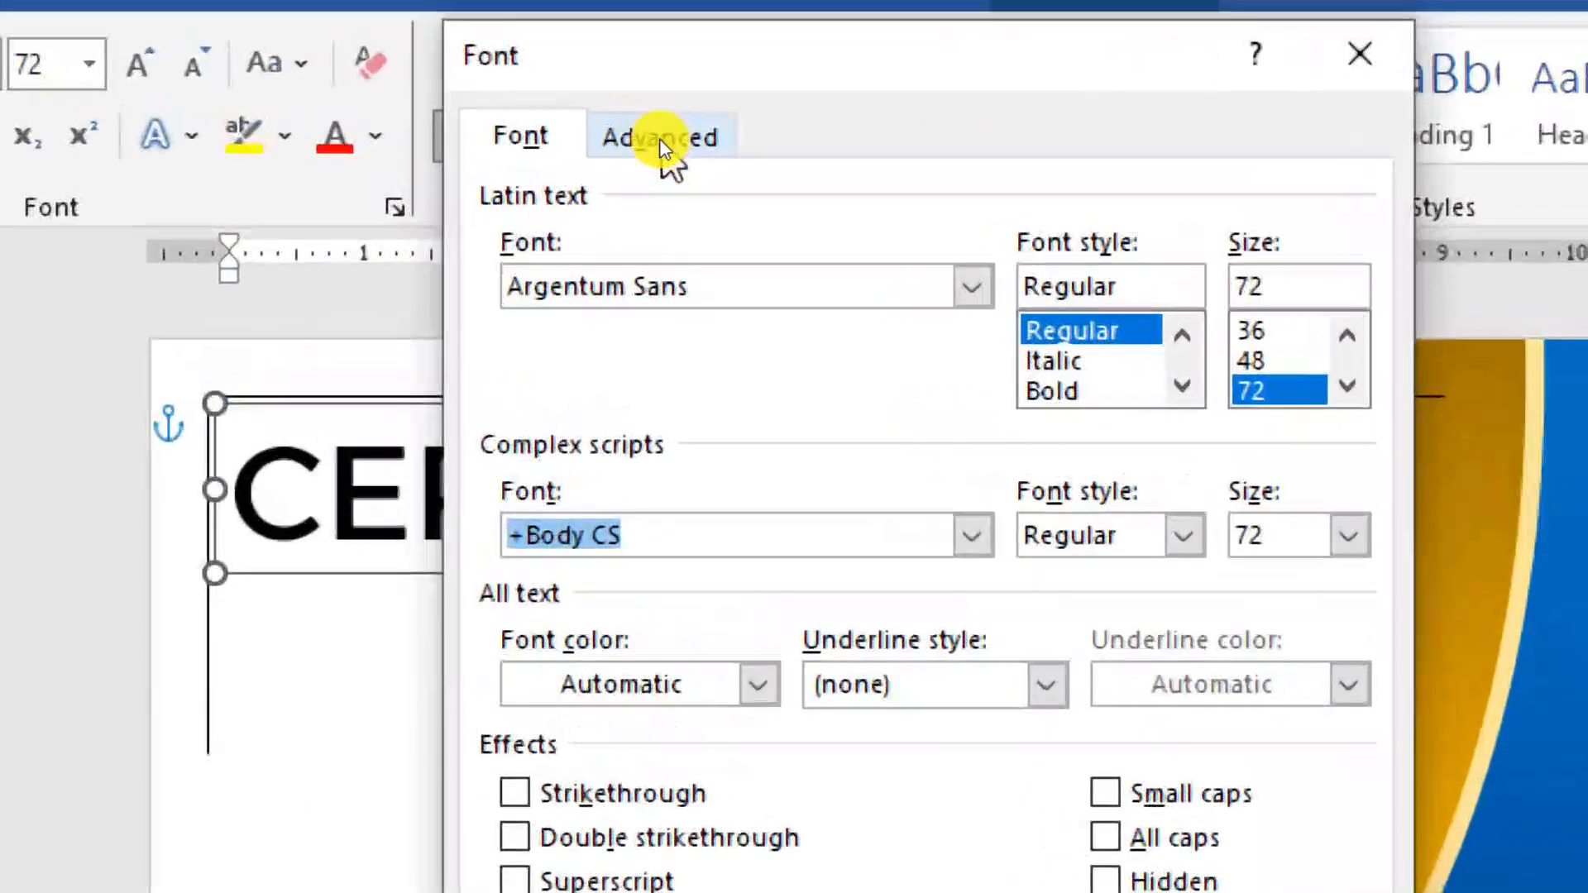
left_click(659, 146)
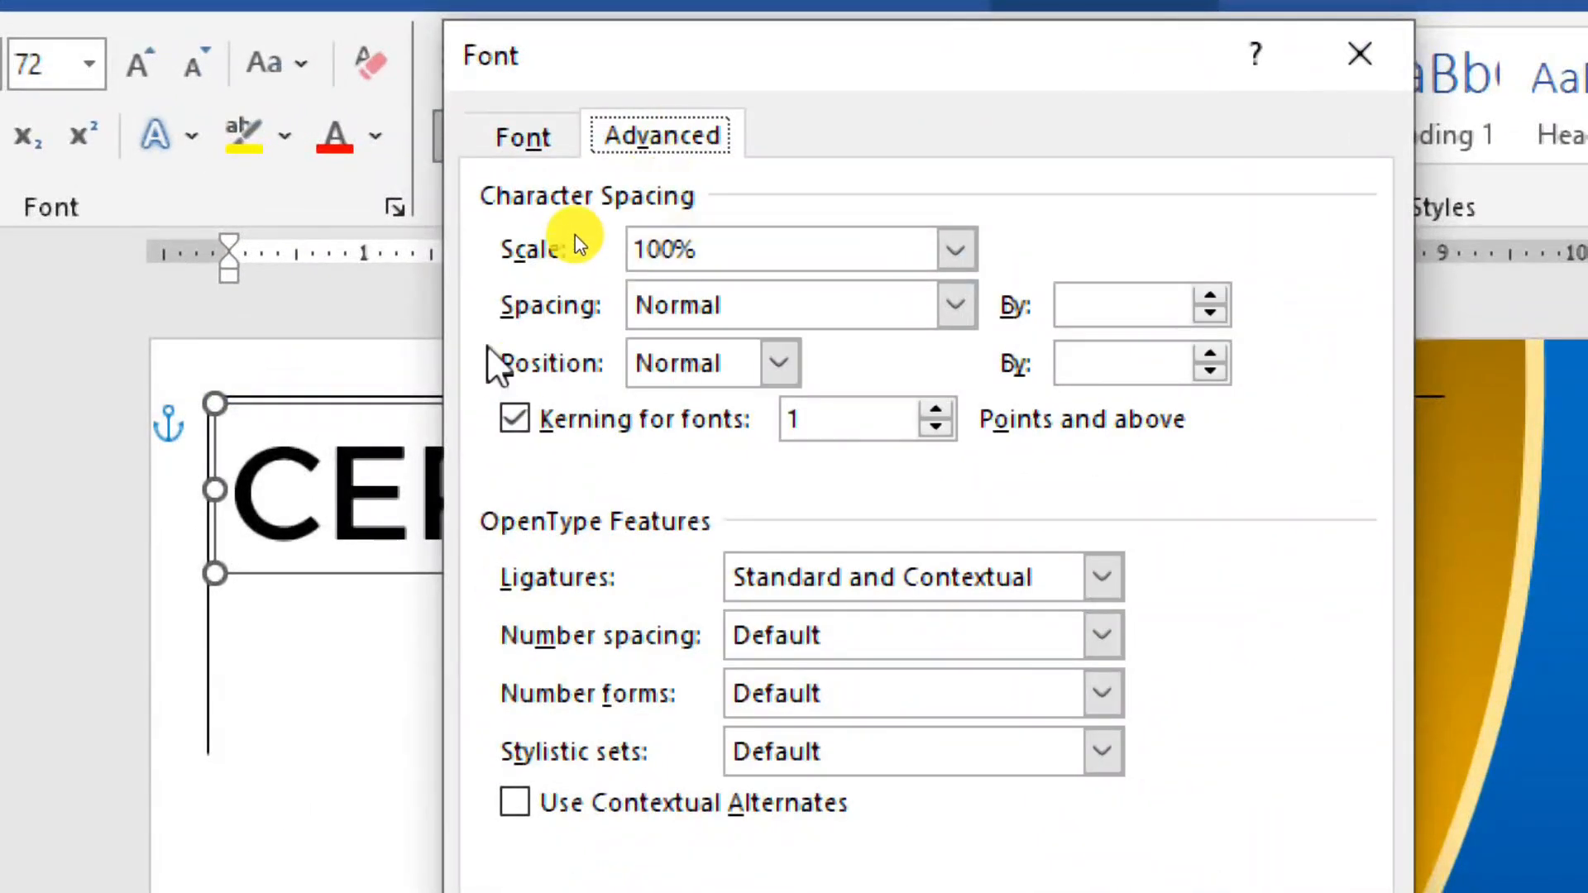
left_click(1144, 308)
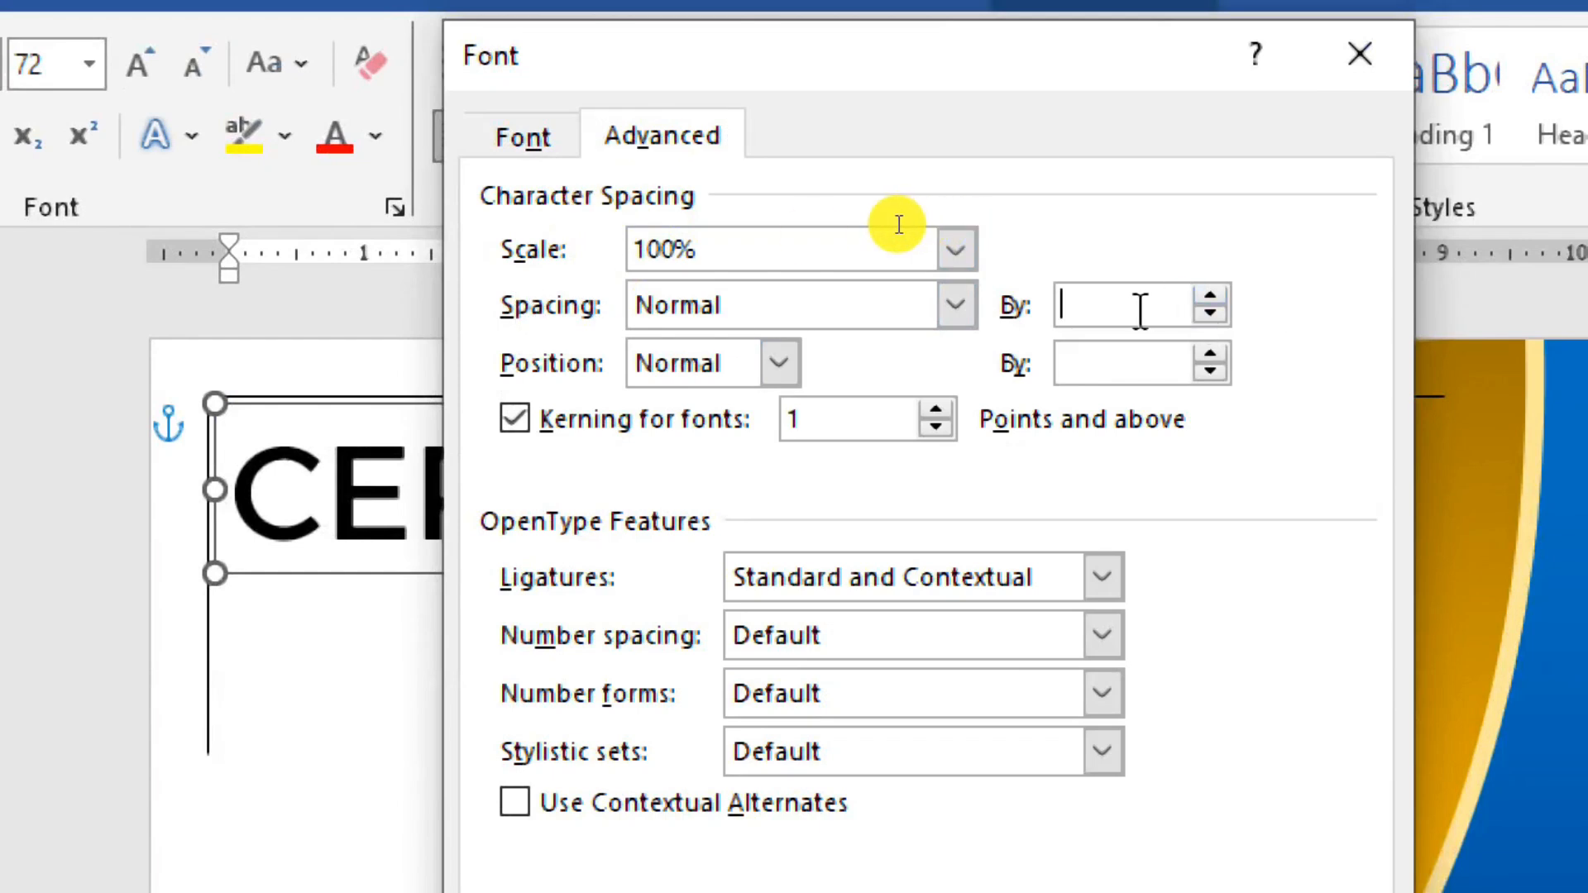
type("5")
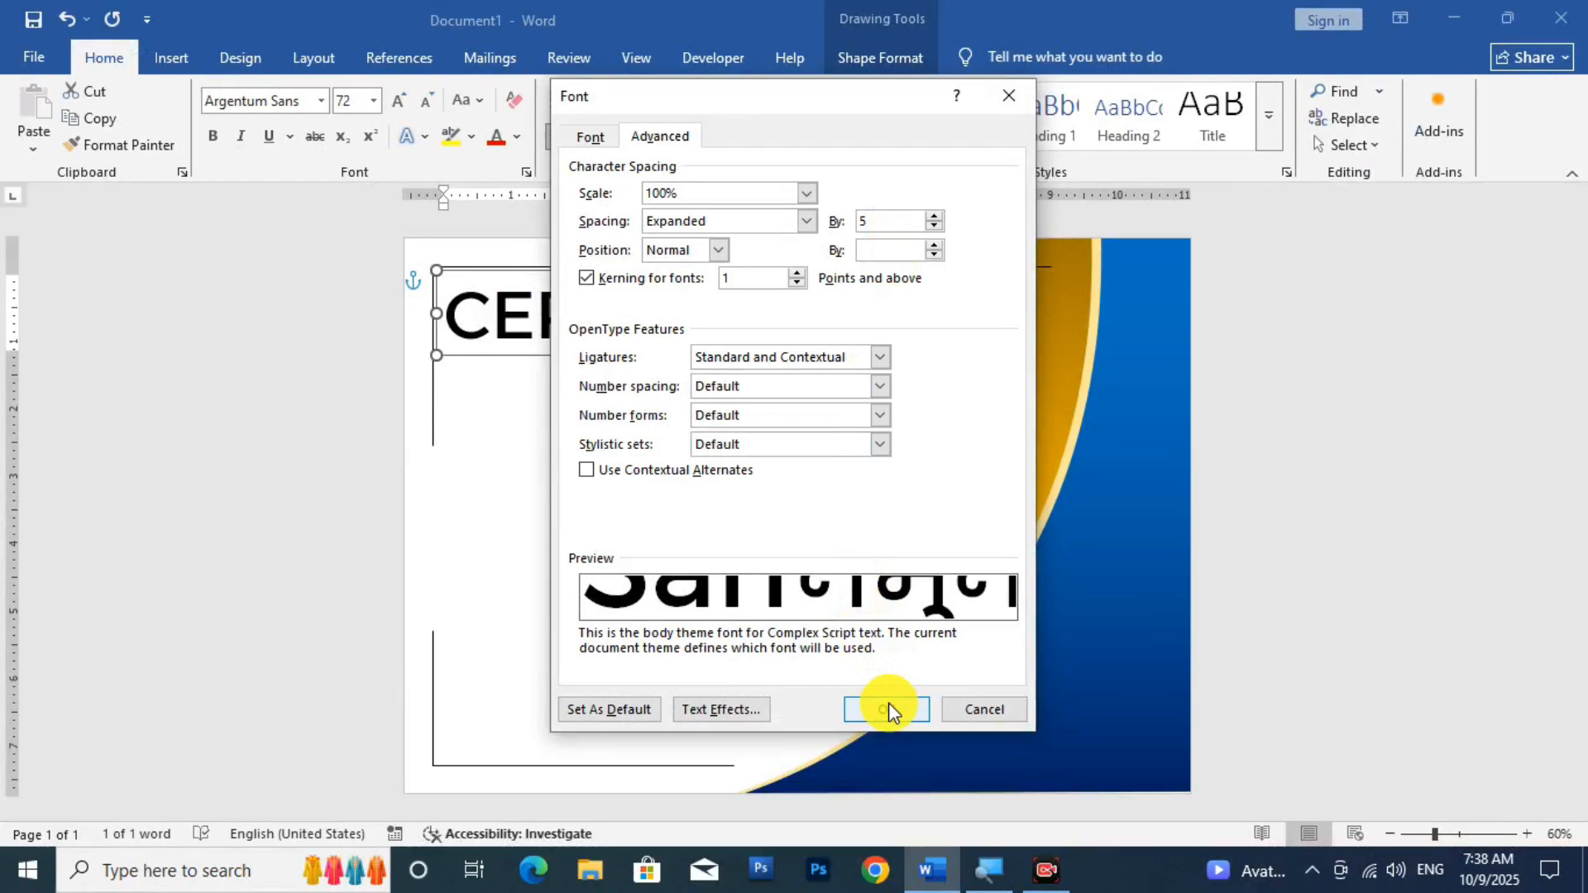
left_click(886, 709)
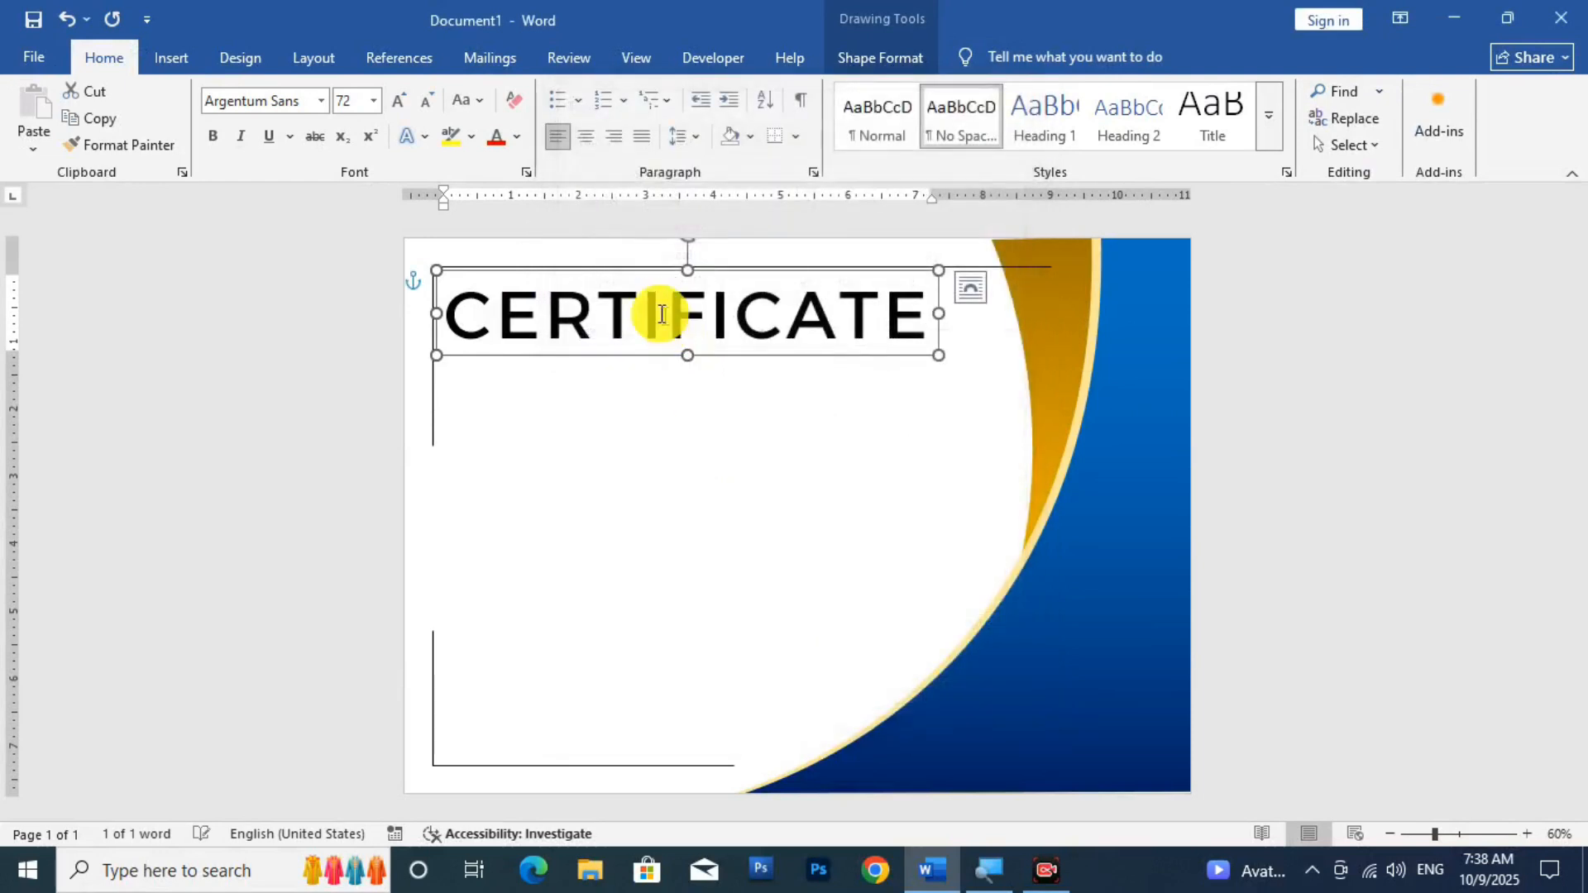
Set the CERTIFICATE heading's expanded character spacing to 10 pt
left_click(526, 173)
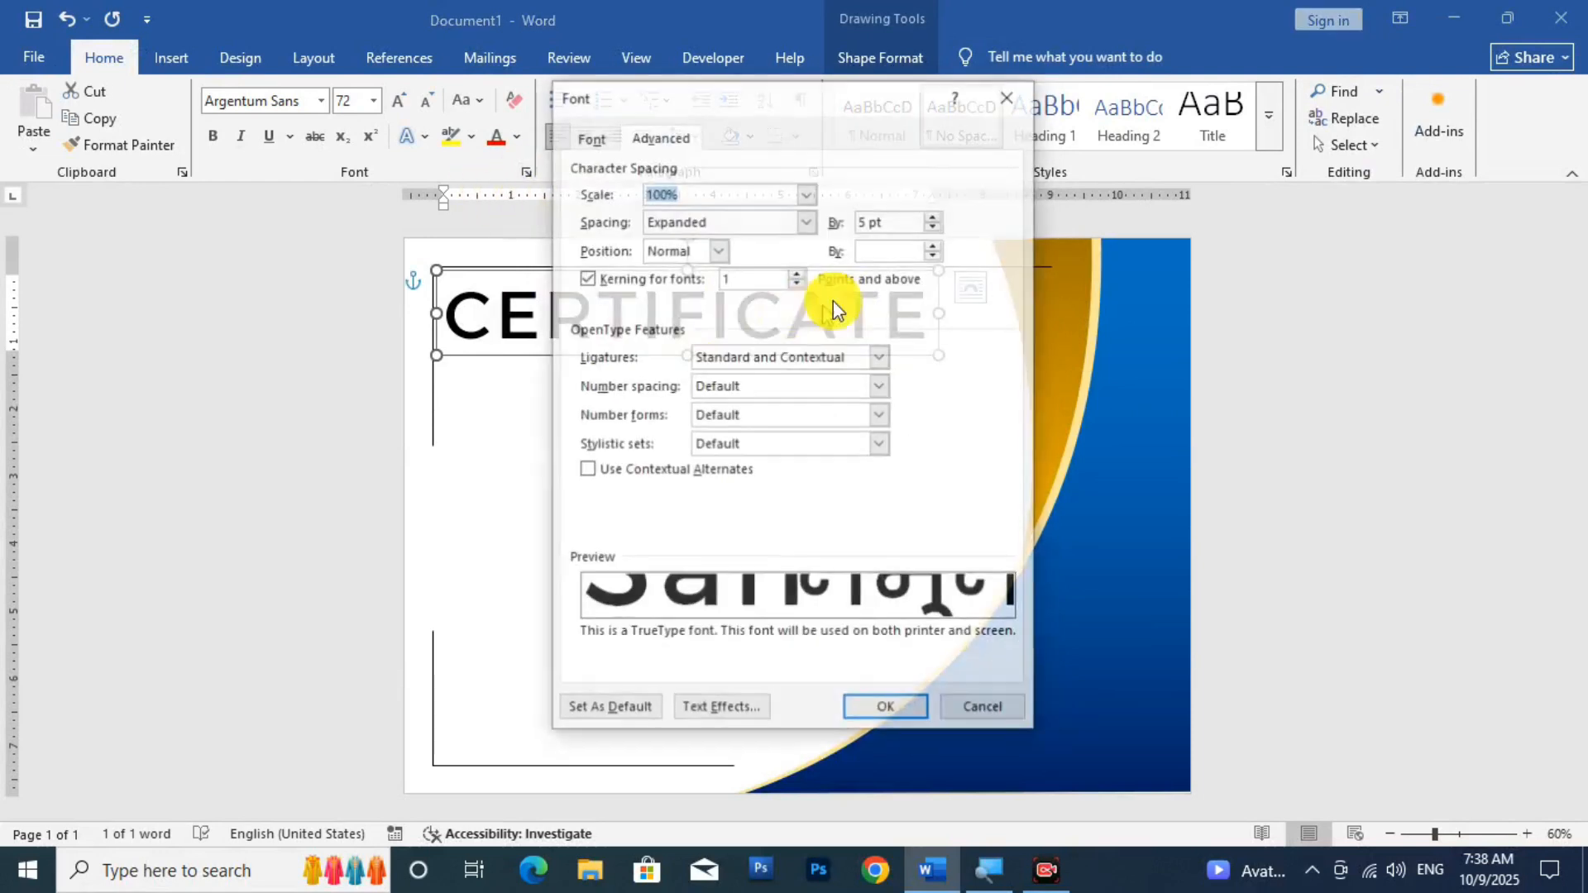
type("10")
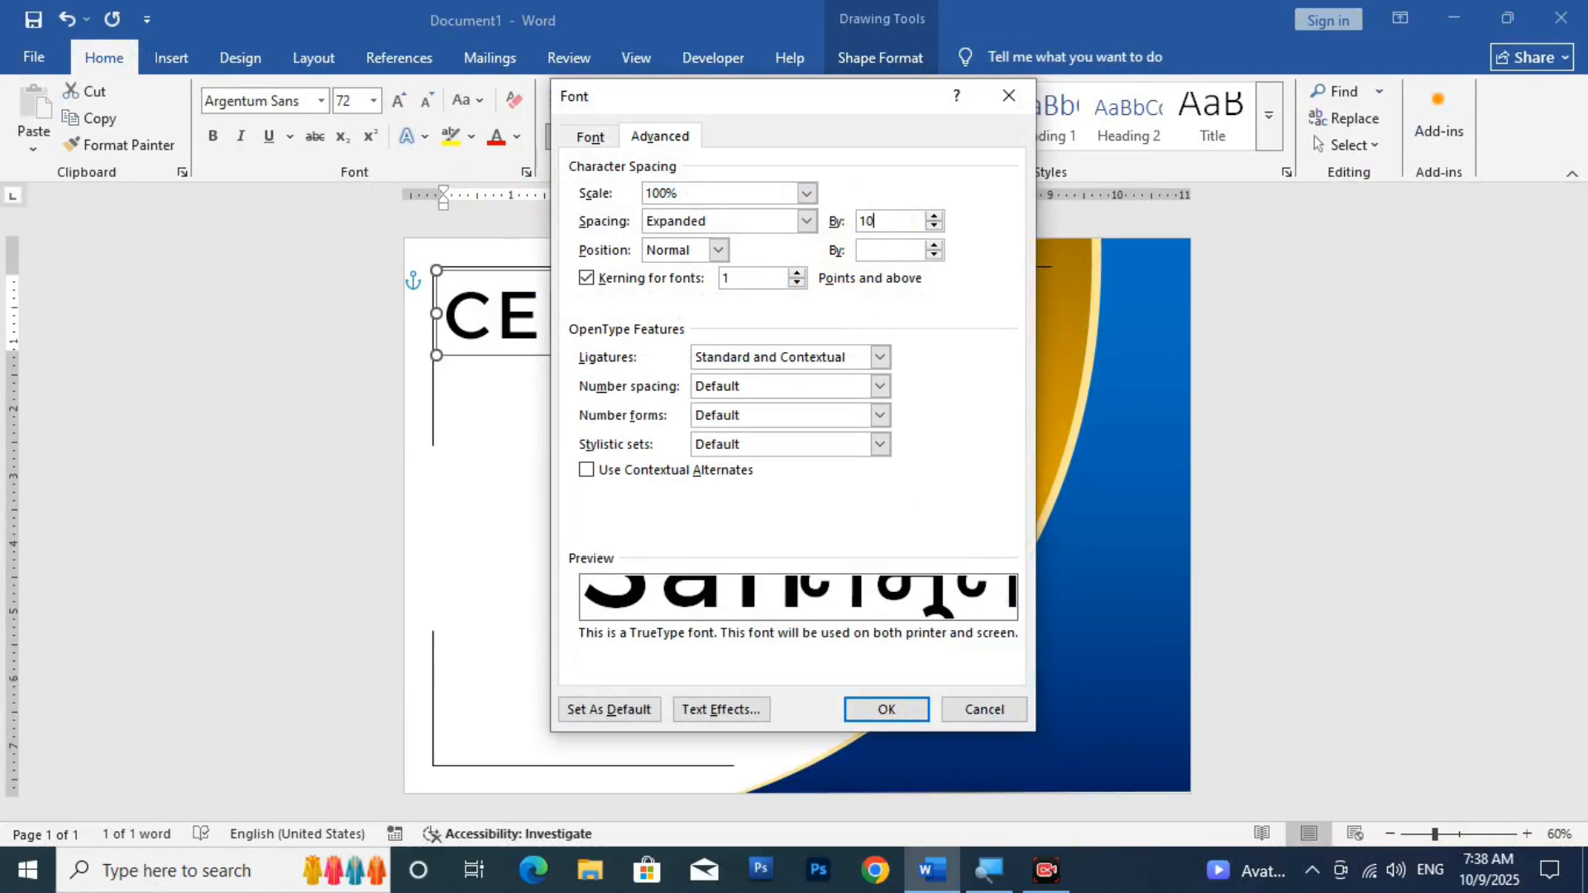
key("Return")
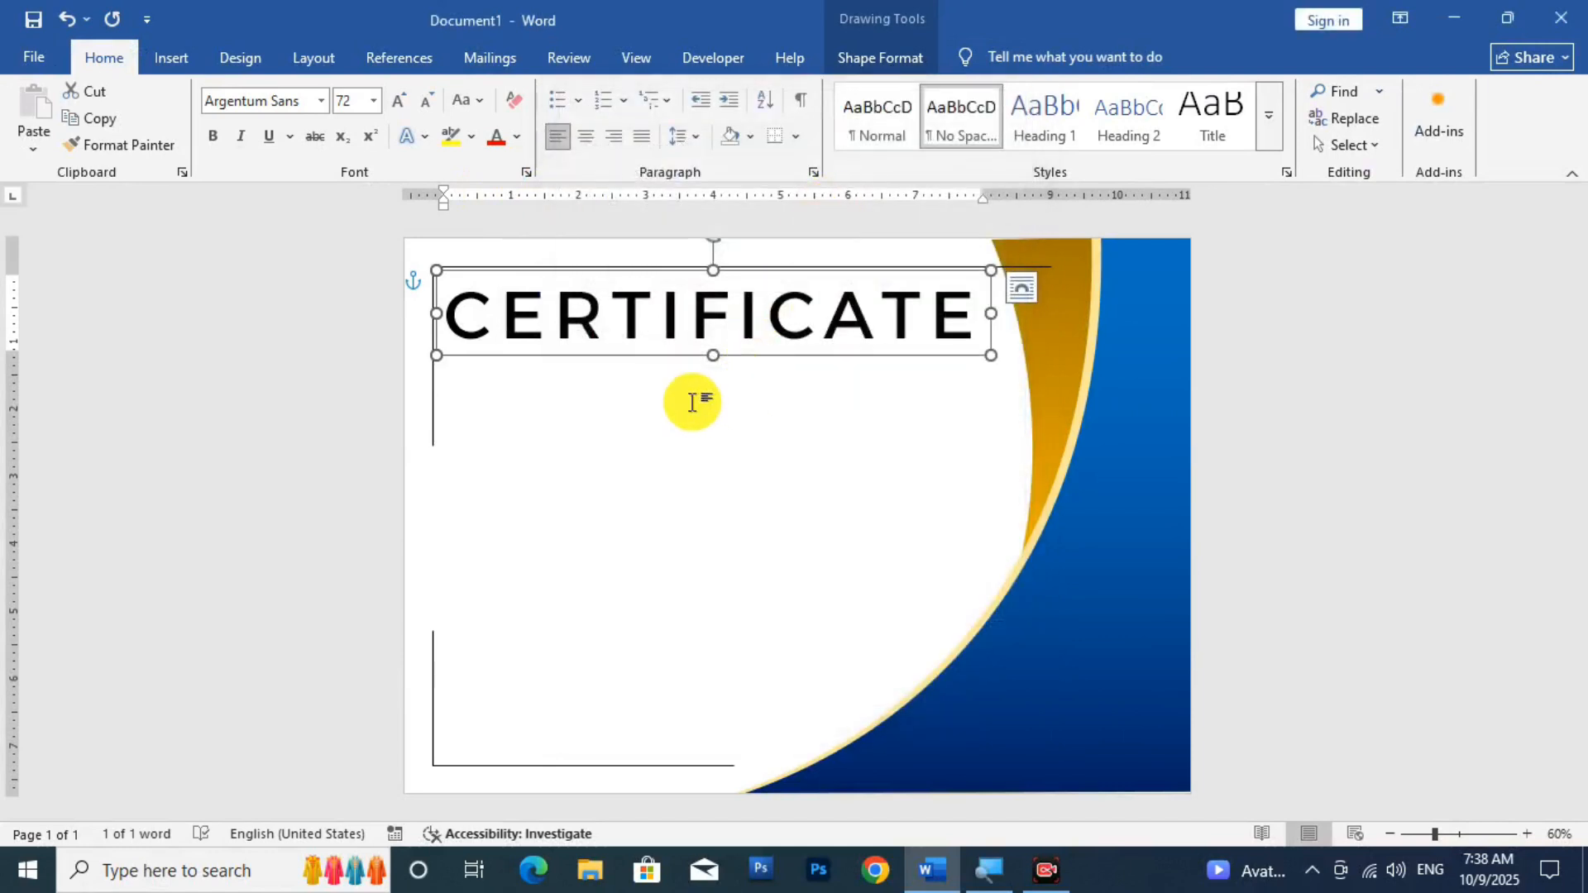
Reduce the CERTIFICATE heading to 48 pt and move it slightly down and right, inside the corner of the border line
double_click(659, 318)
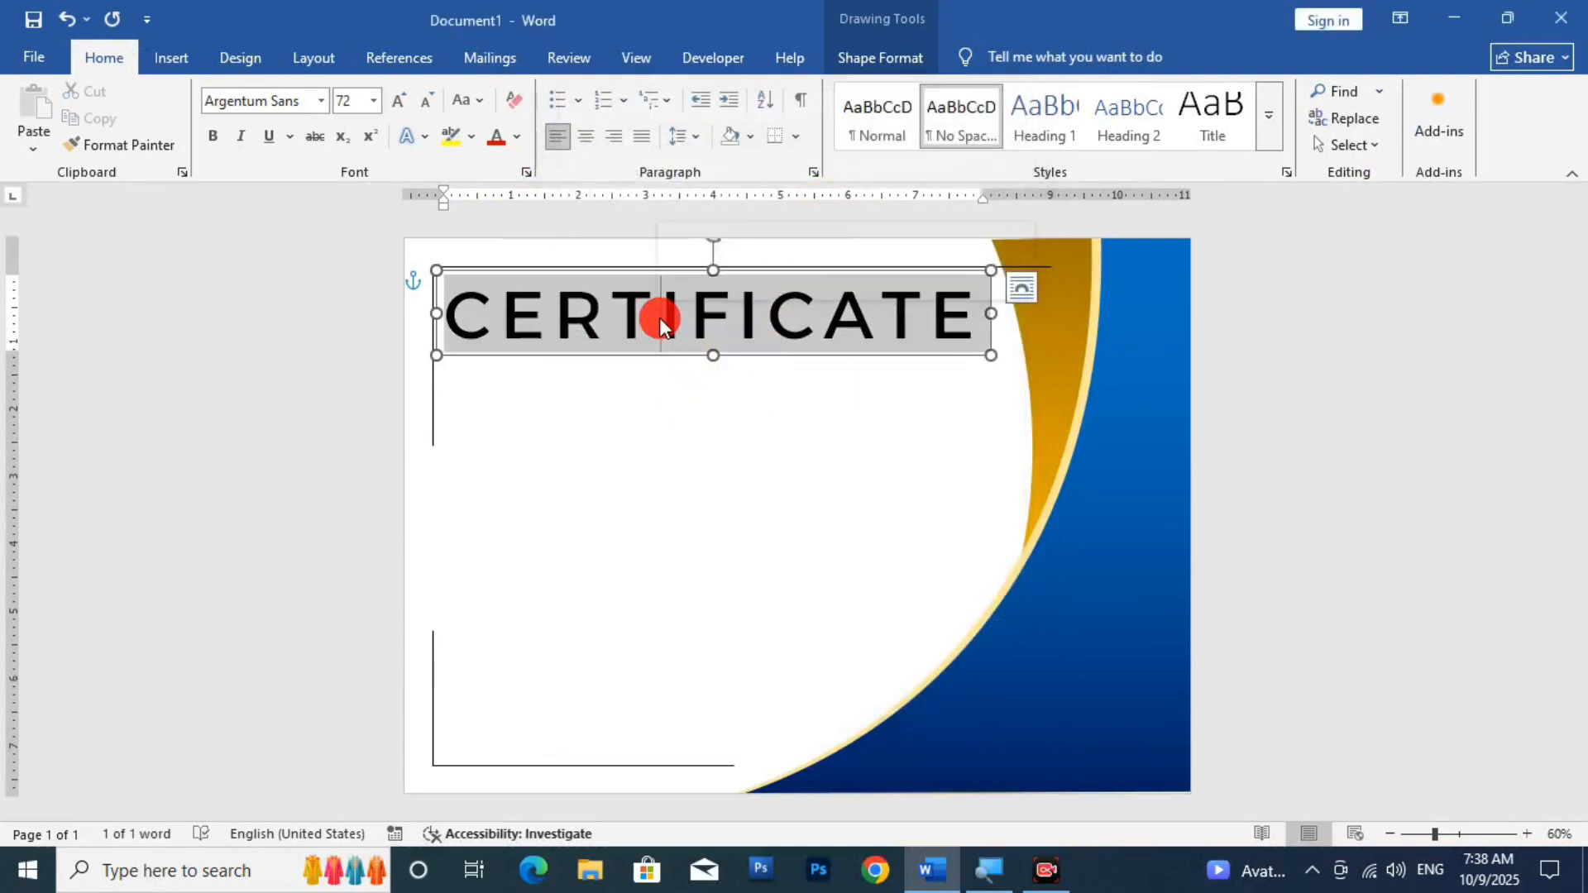
left_click(421, 102)
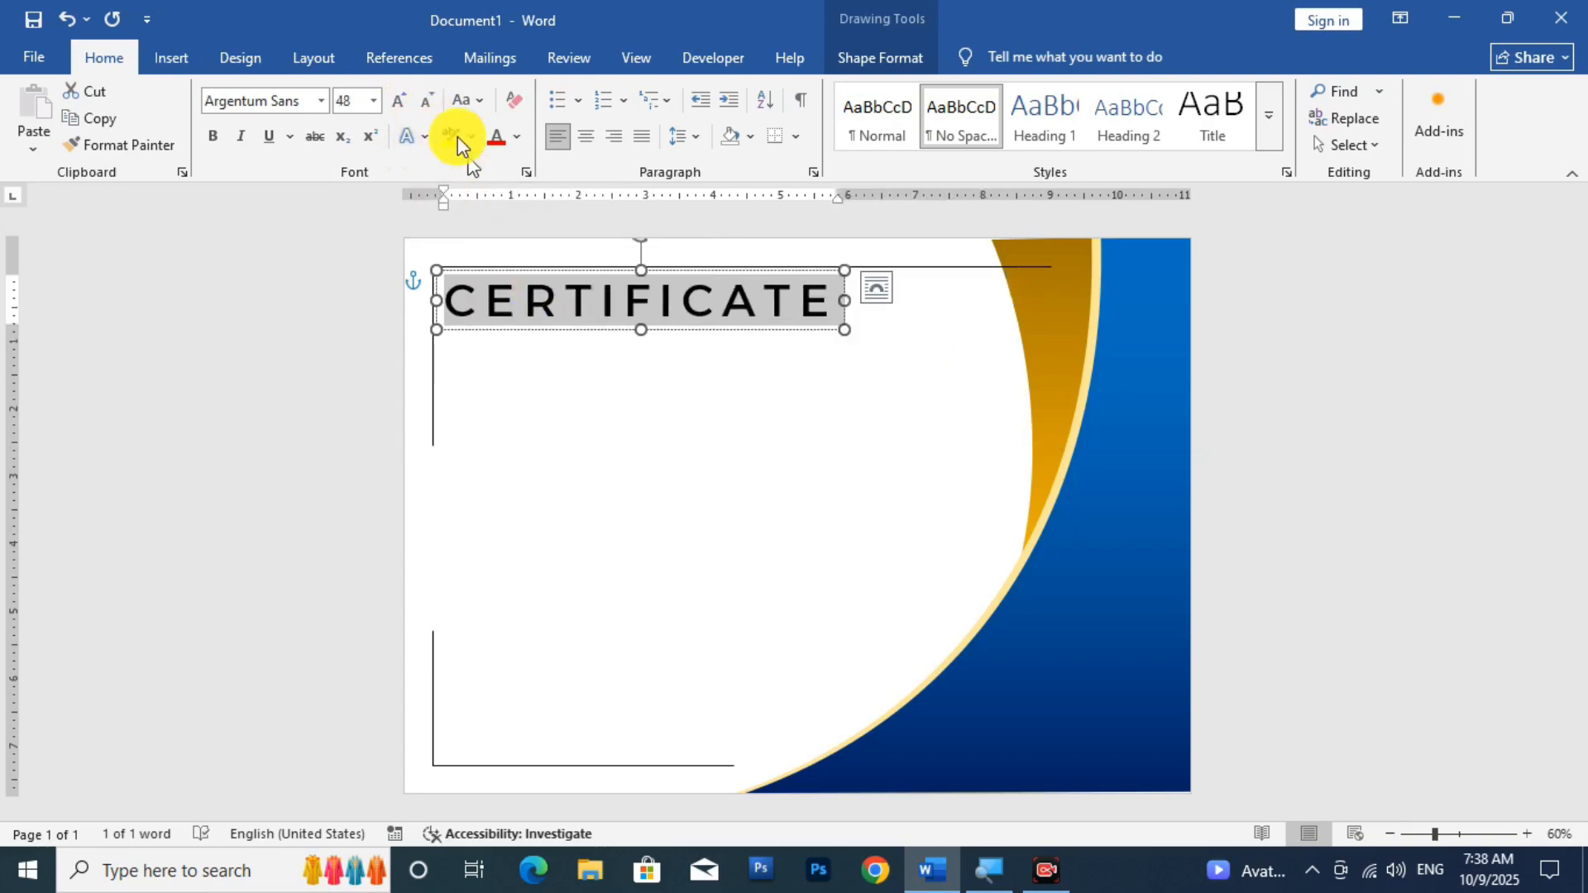
left_click_drag(544, 326, 587, 339)
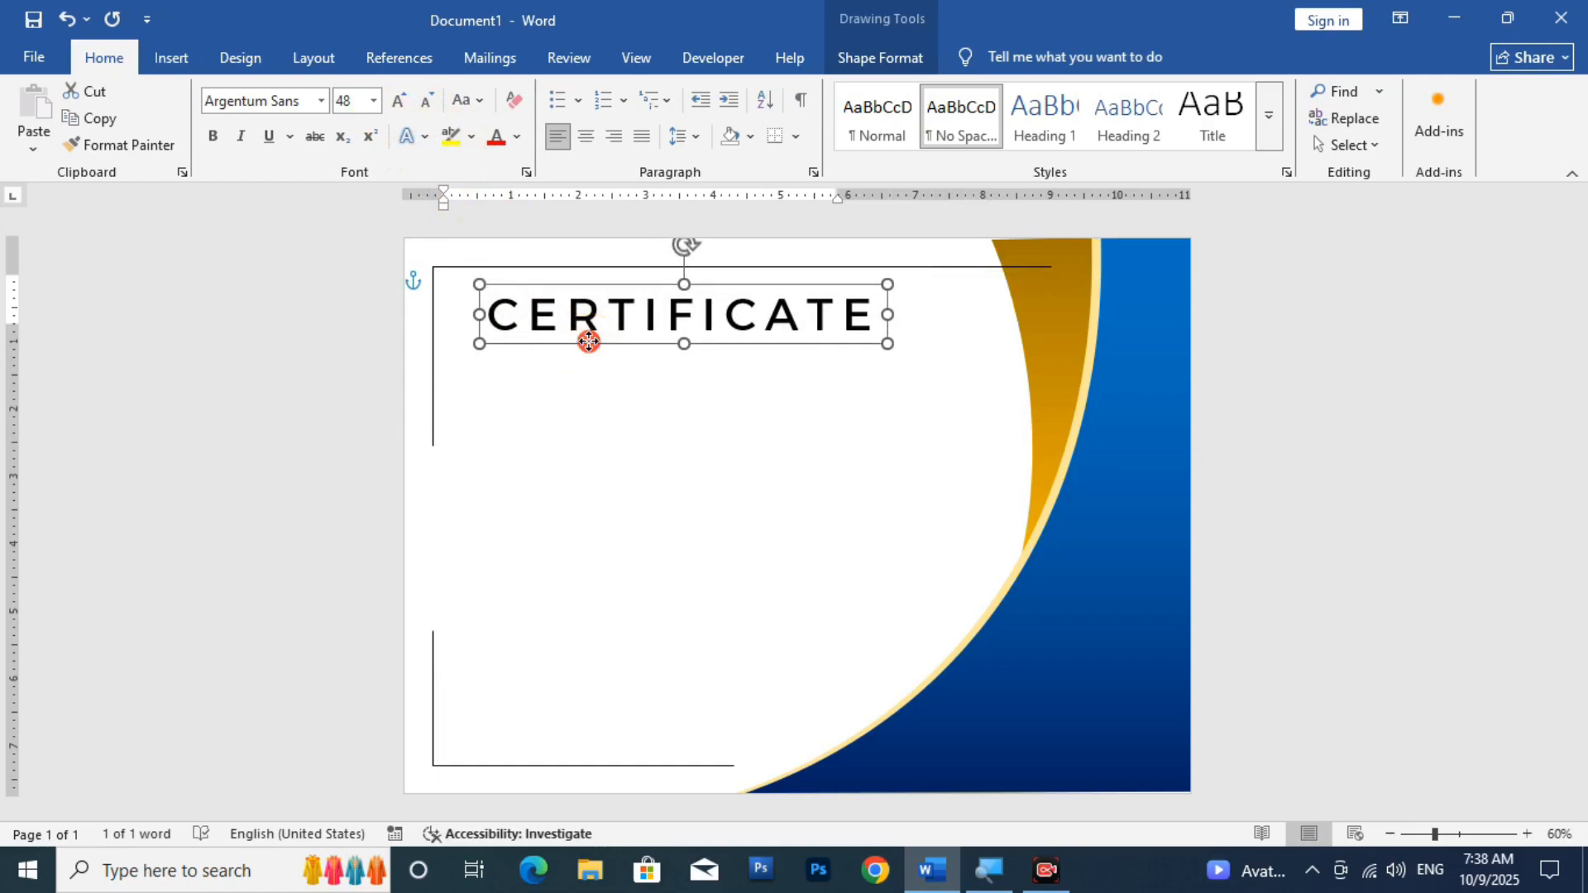
left_click(1368, 528)
Duplicate the CERTIFICATE heading directly below itself and replace the copy's text with "OF ACHIEVEMENT"
left_click(603, 341)
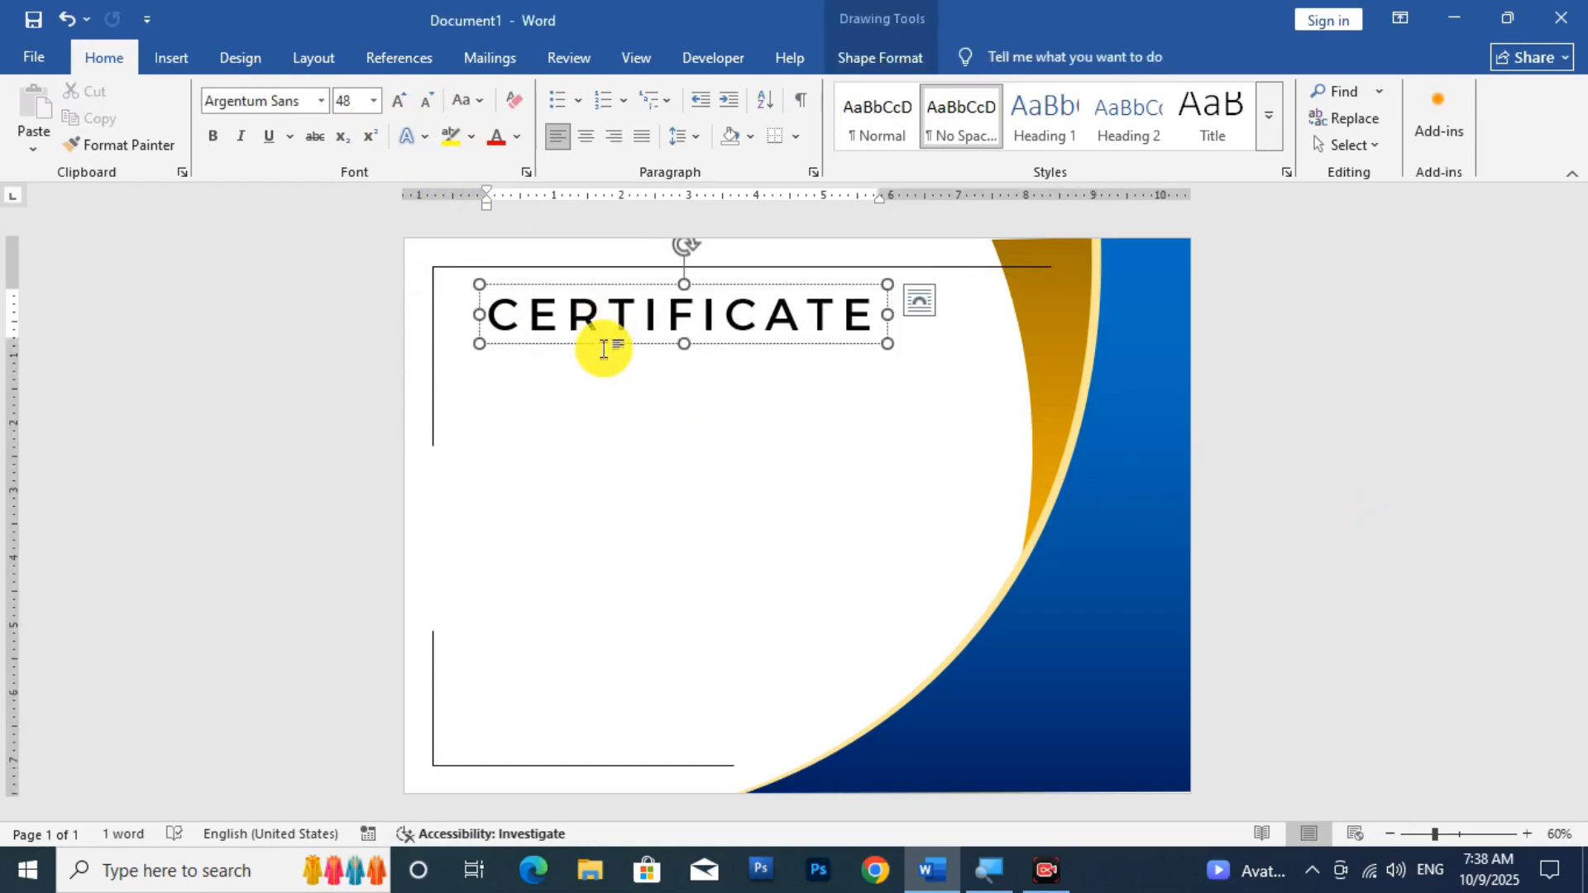
left_click_drag(603, 344, 601, 368)
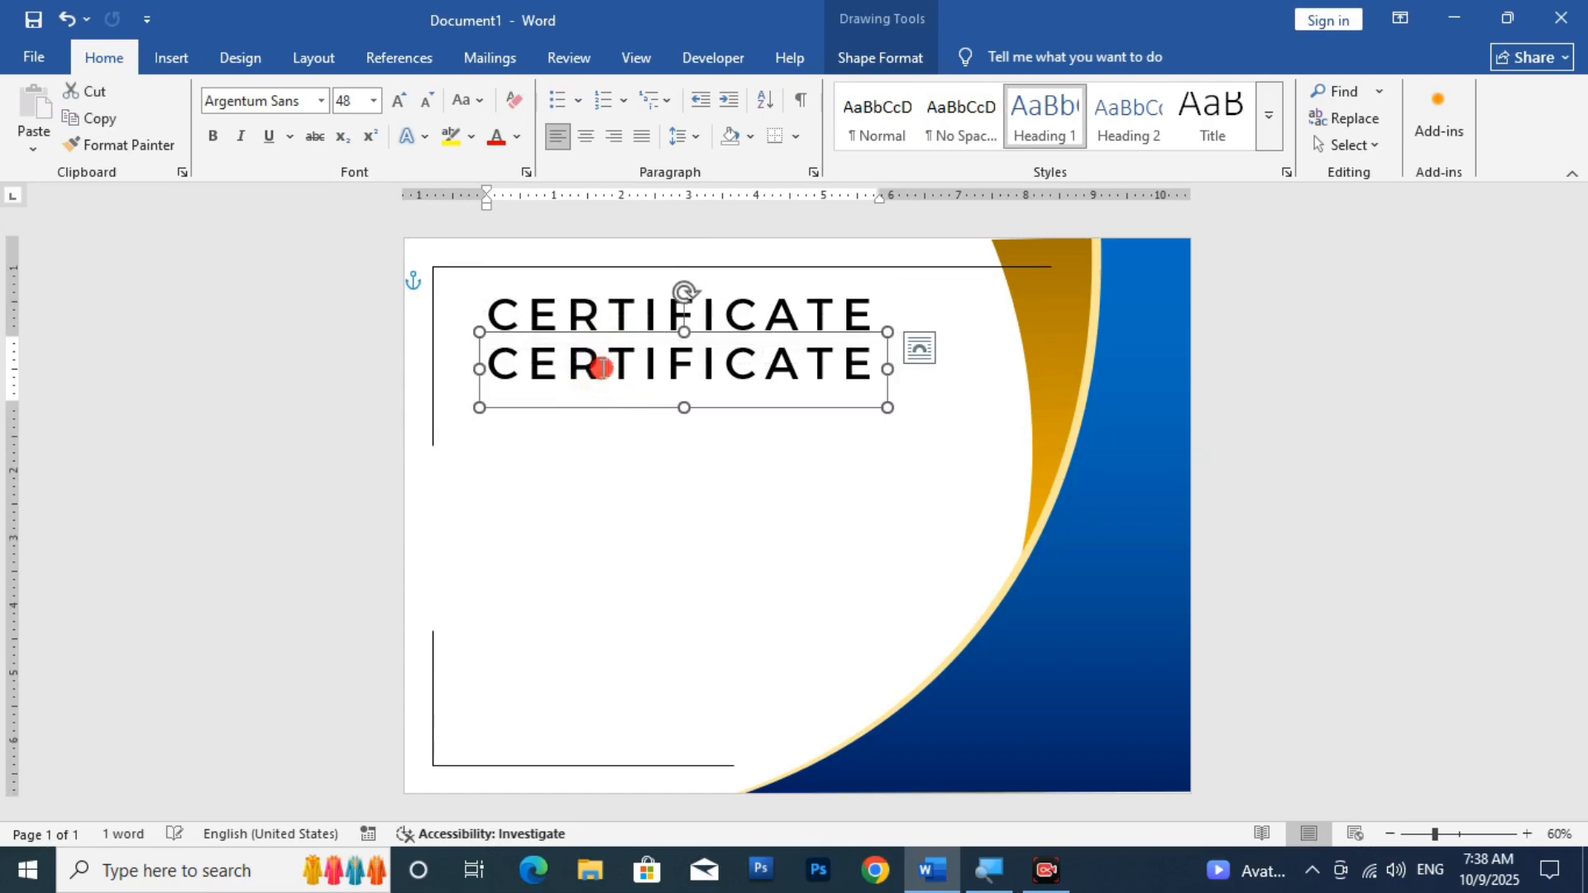
double_click(608, 367)
type("OF AC")
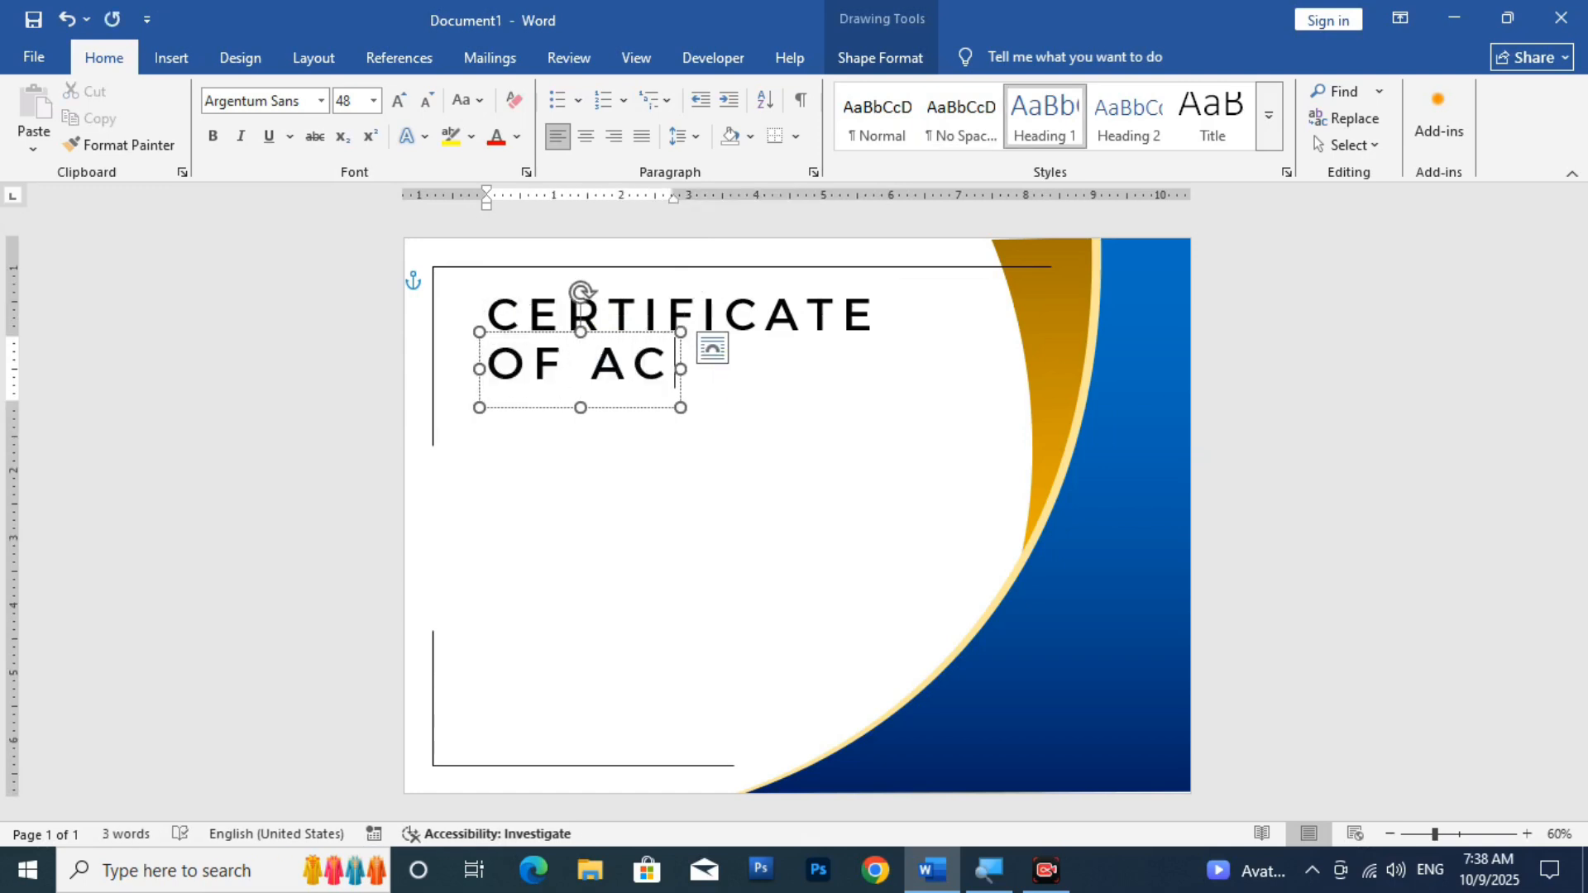
type("HIE")
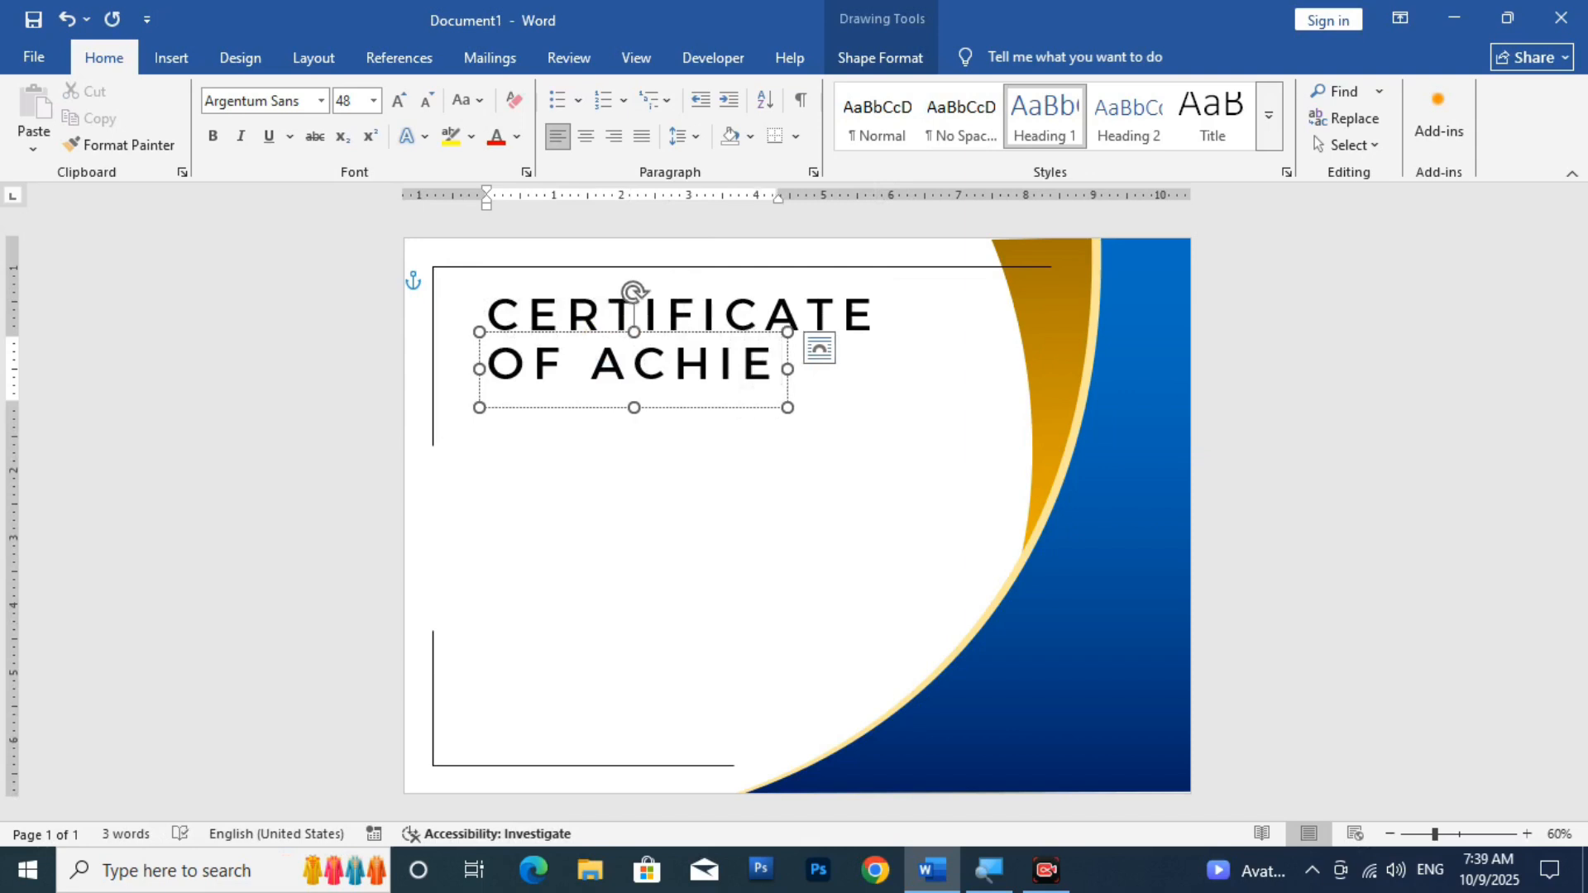
type("VEMNE")
key("BackSpace")
key("BackSpace")
type("ENT")
Reduce the OF ACHIEVEMENT text to 16 pt
triple_click(610, 365)
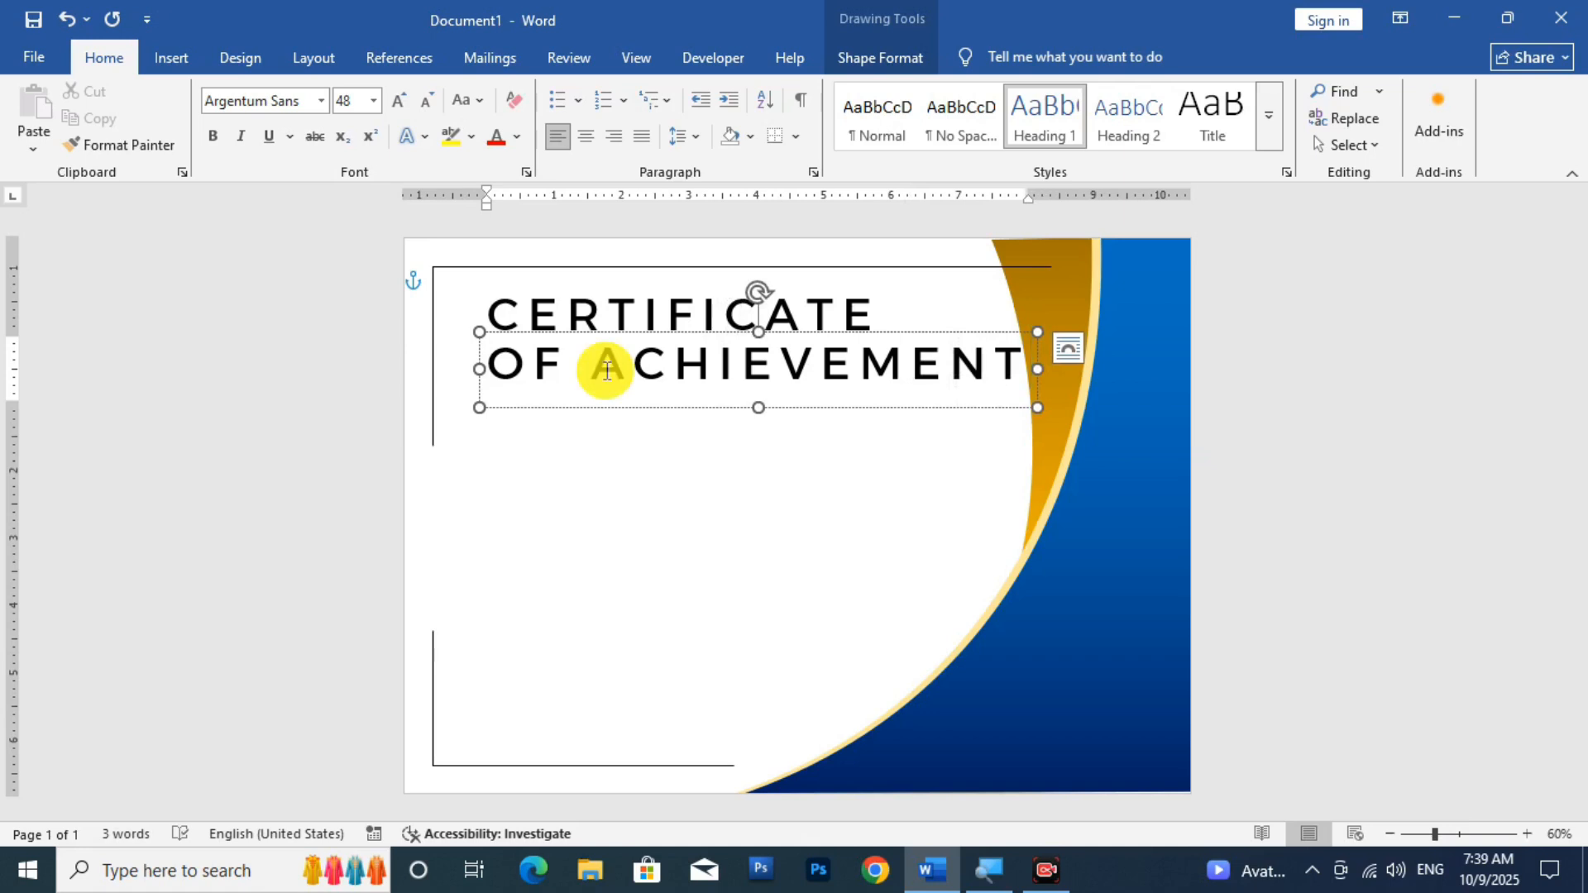
left_click(424, 110)
left_click(425, 110)
left_click(424, 110)
left_click(424, 110)
left_click(424, 110)
left_click(425, 110)
left_click(424, 110)
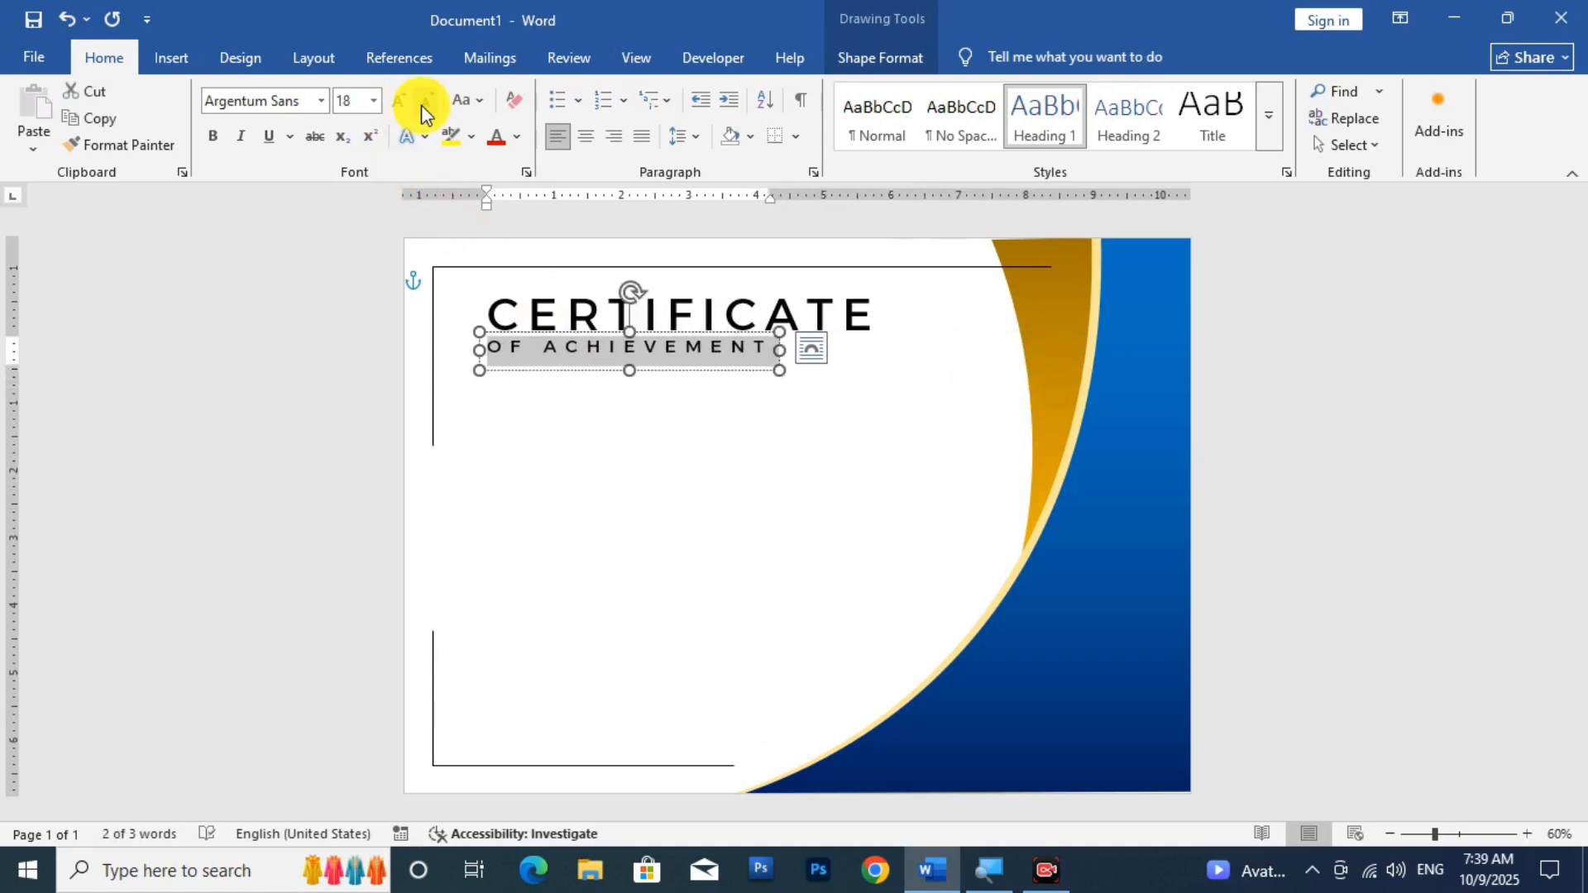
left_click(424, 110)
Nudge the OF ACHIEVEMENT line slightly down and right to align it beneath the CERTIFICATE heading
left_click(690, 369)
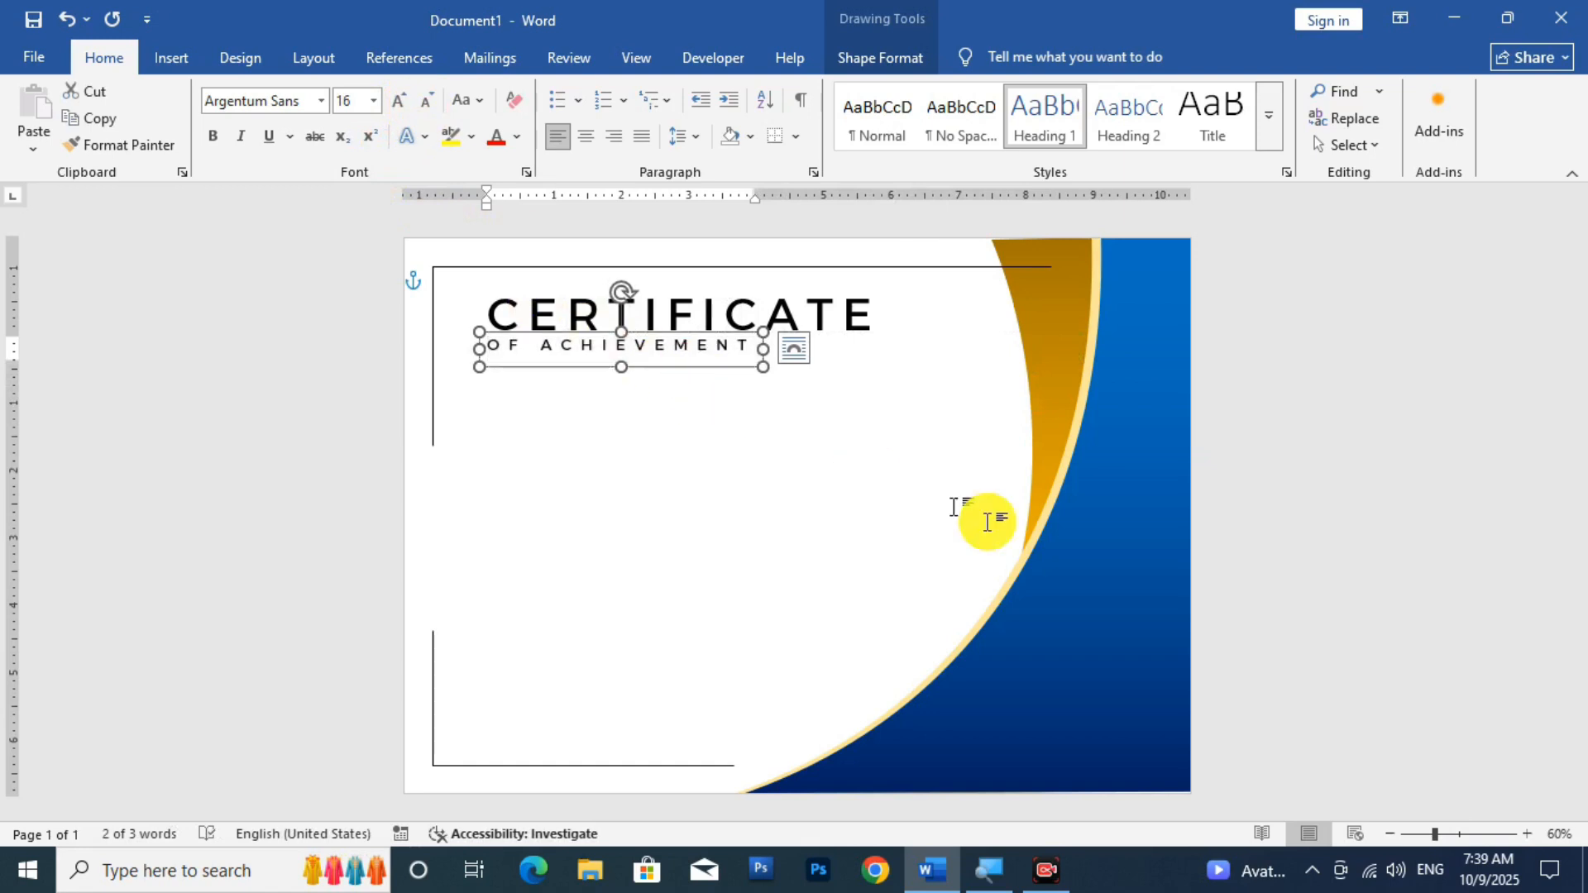
left_click(637, 347)
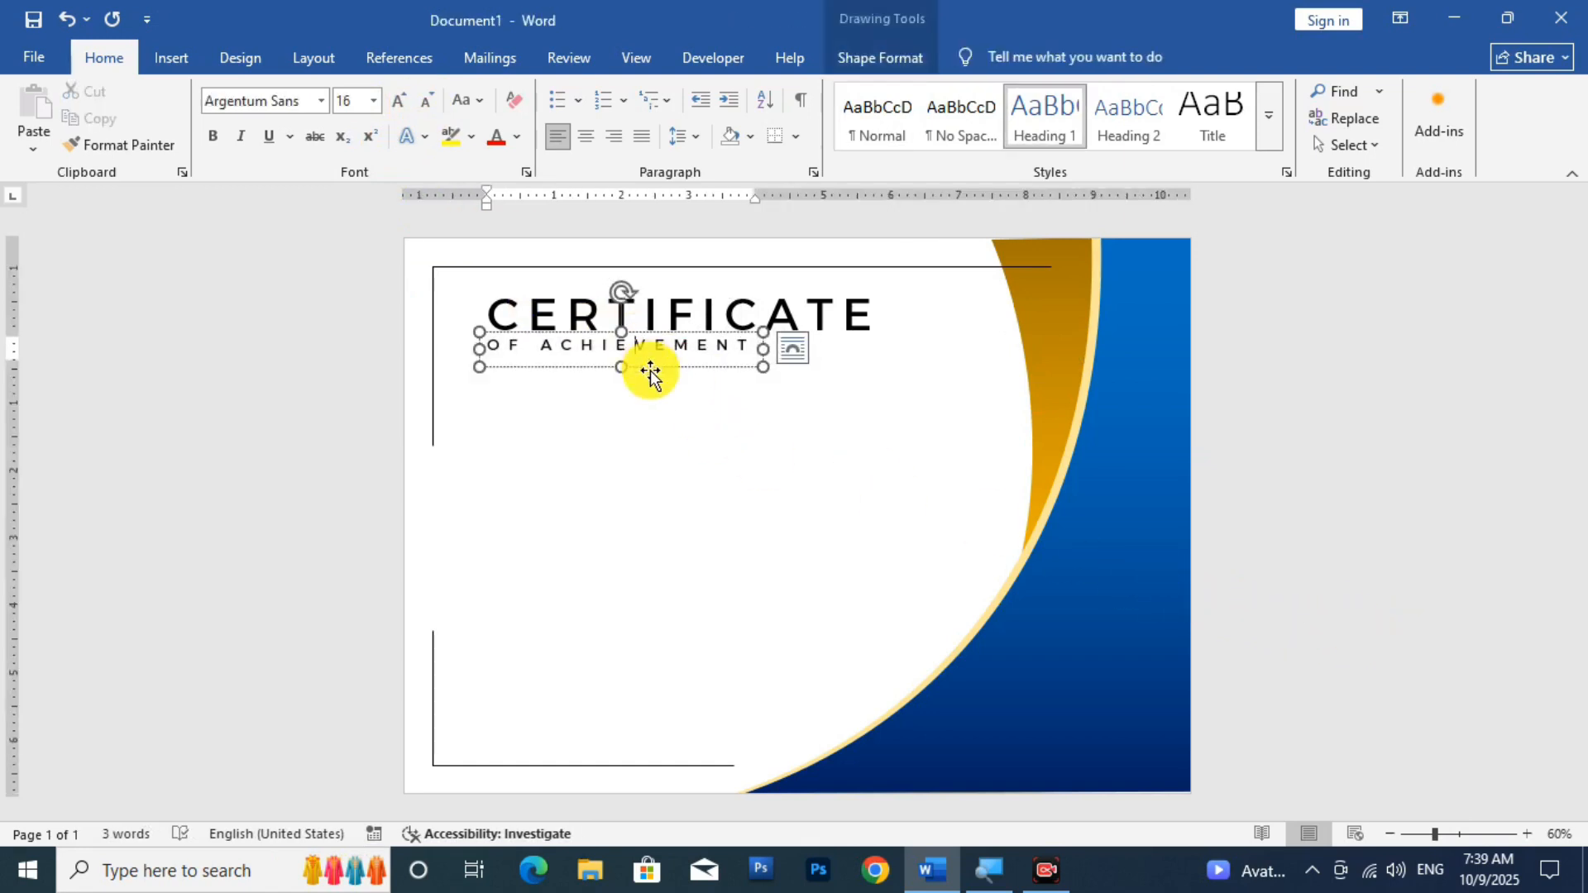
left_click(652, 369)
left_click_drag(655, 372, 659, 375)
Color the CERTIFICATE heading with the standard dark blue
left_click(702, 310)
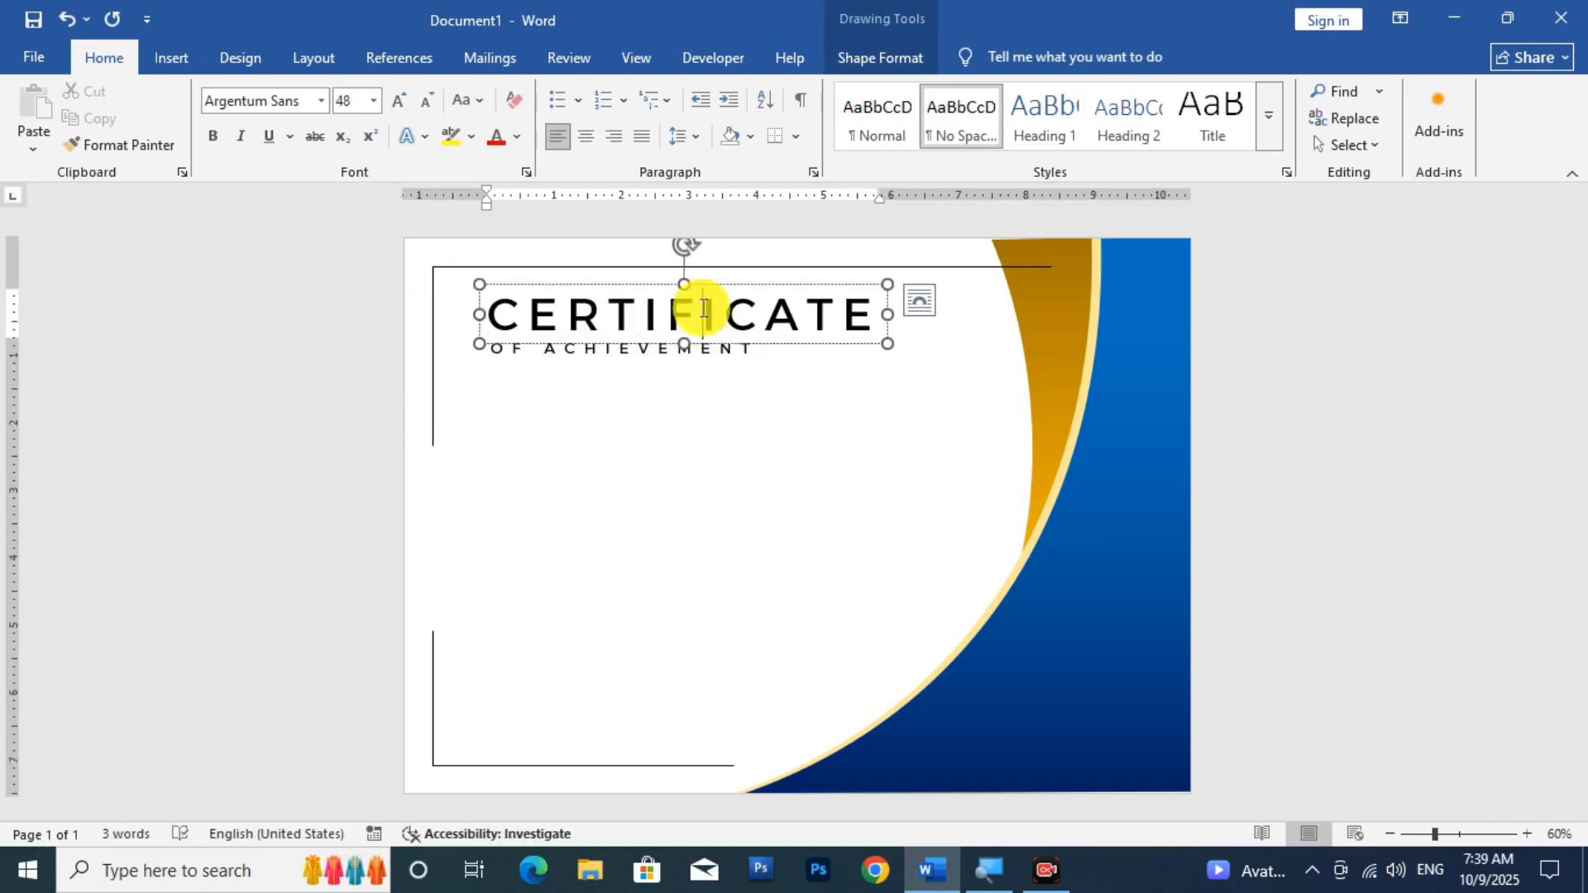
double_click(701, 311)
left_click(517, 136)
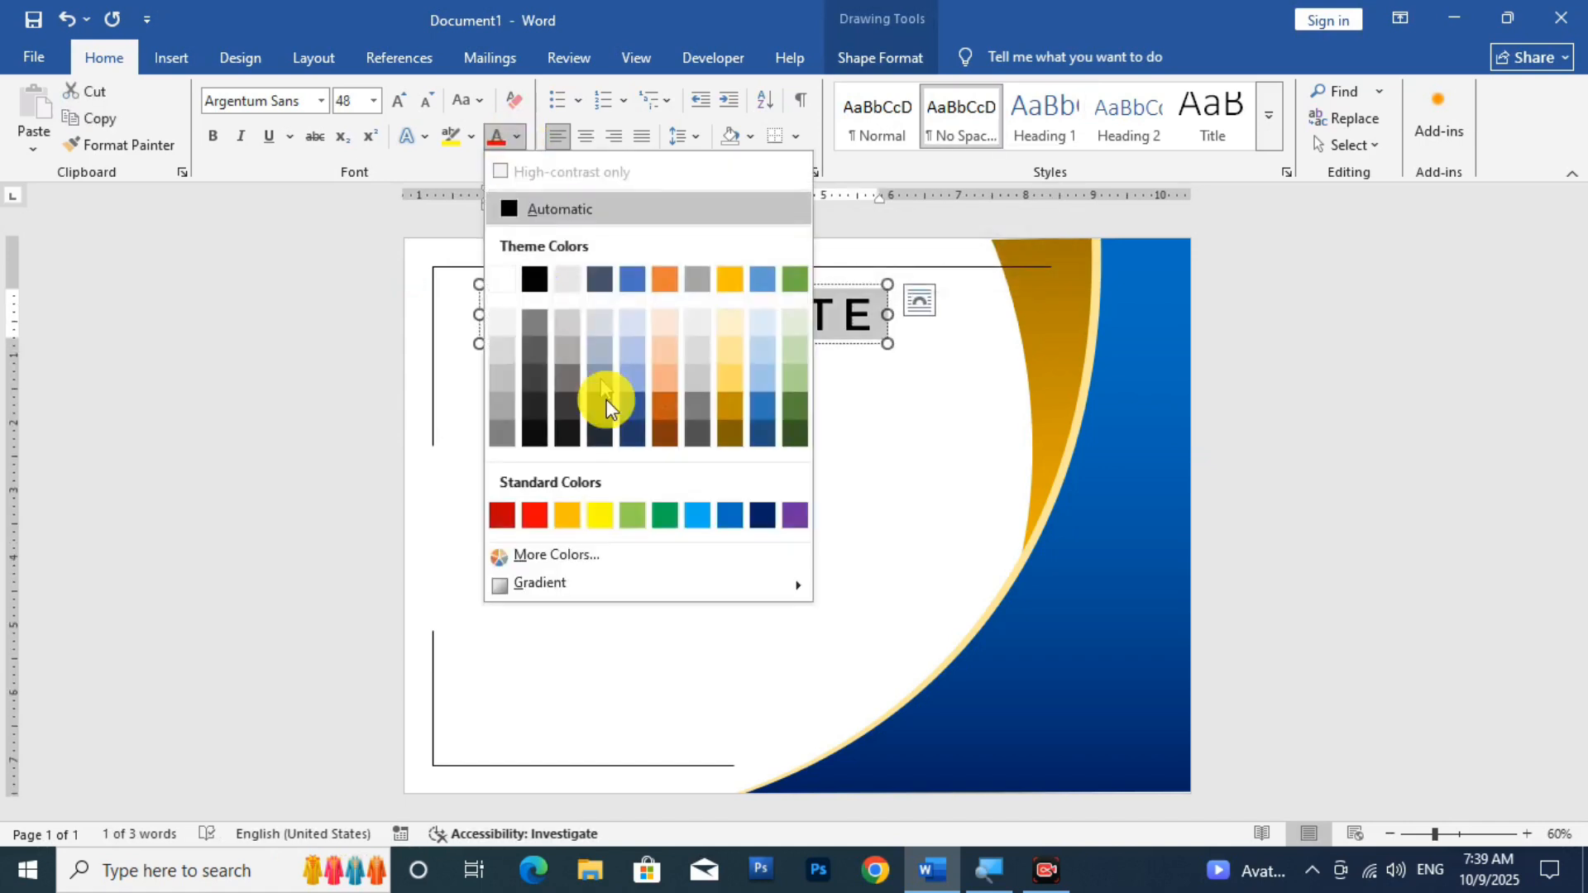
left_click(762, 516)
left_click(727, 493)
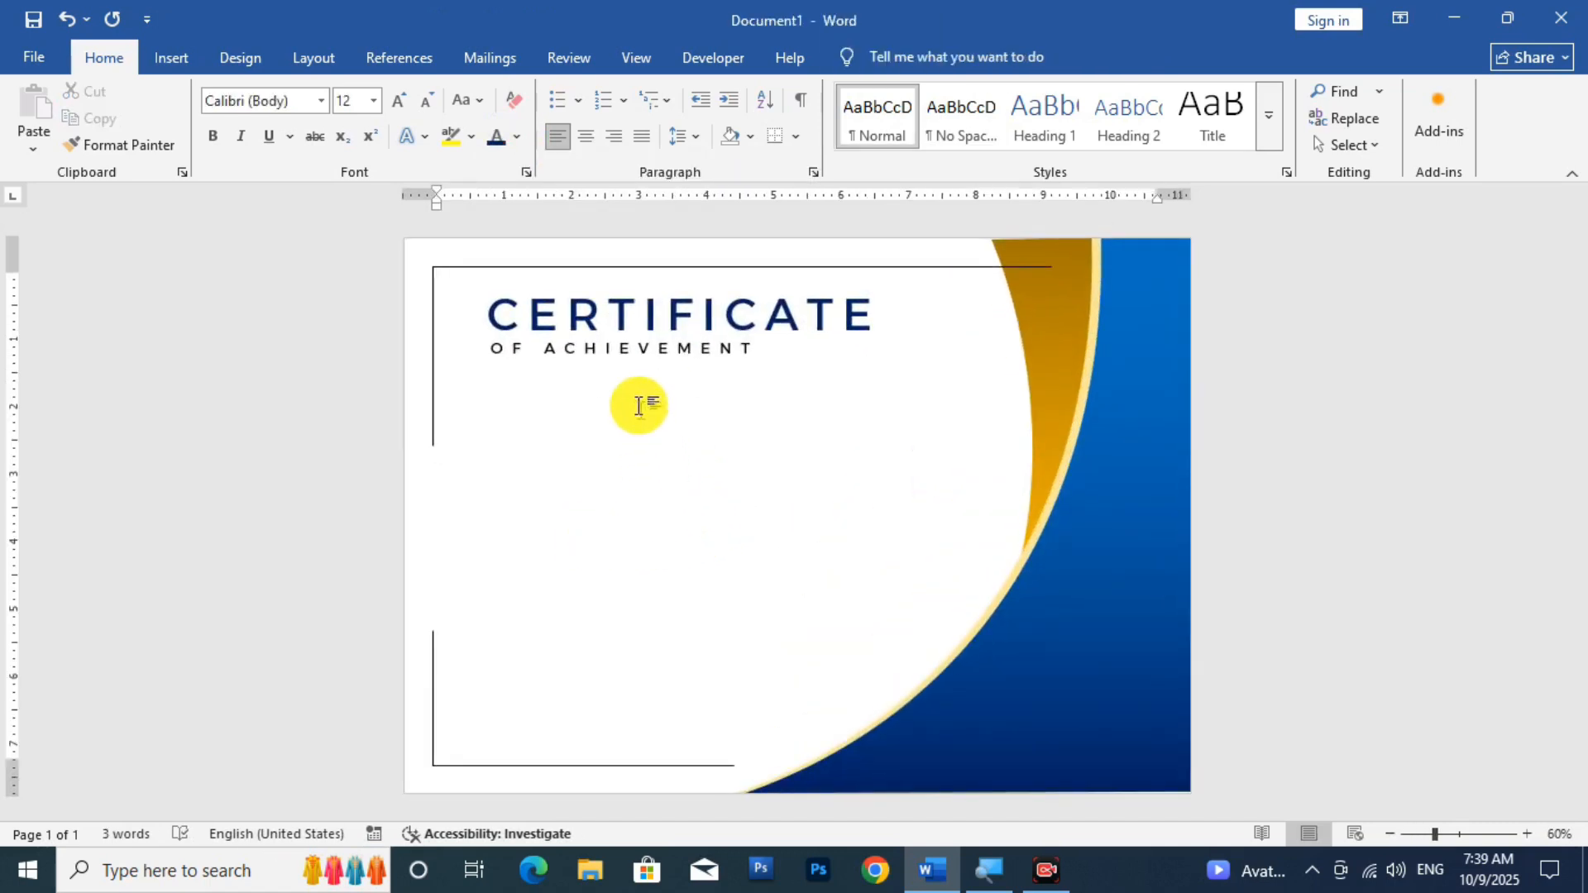
Insert WordArt in the black fill style and move it into the empty area below the OF ACHIEVEMENT line
left_click(174, 58)
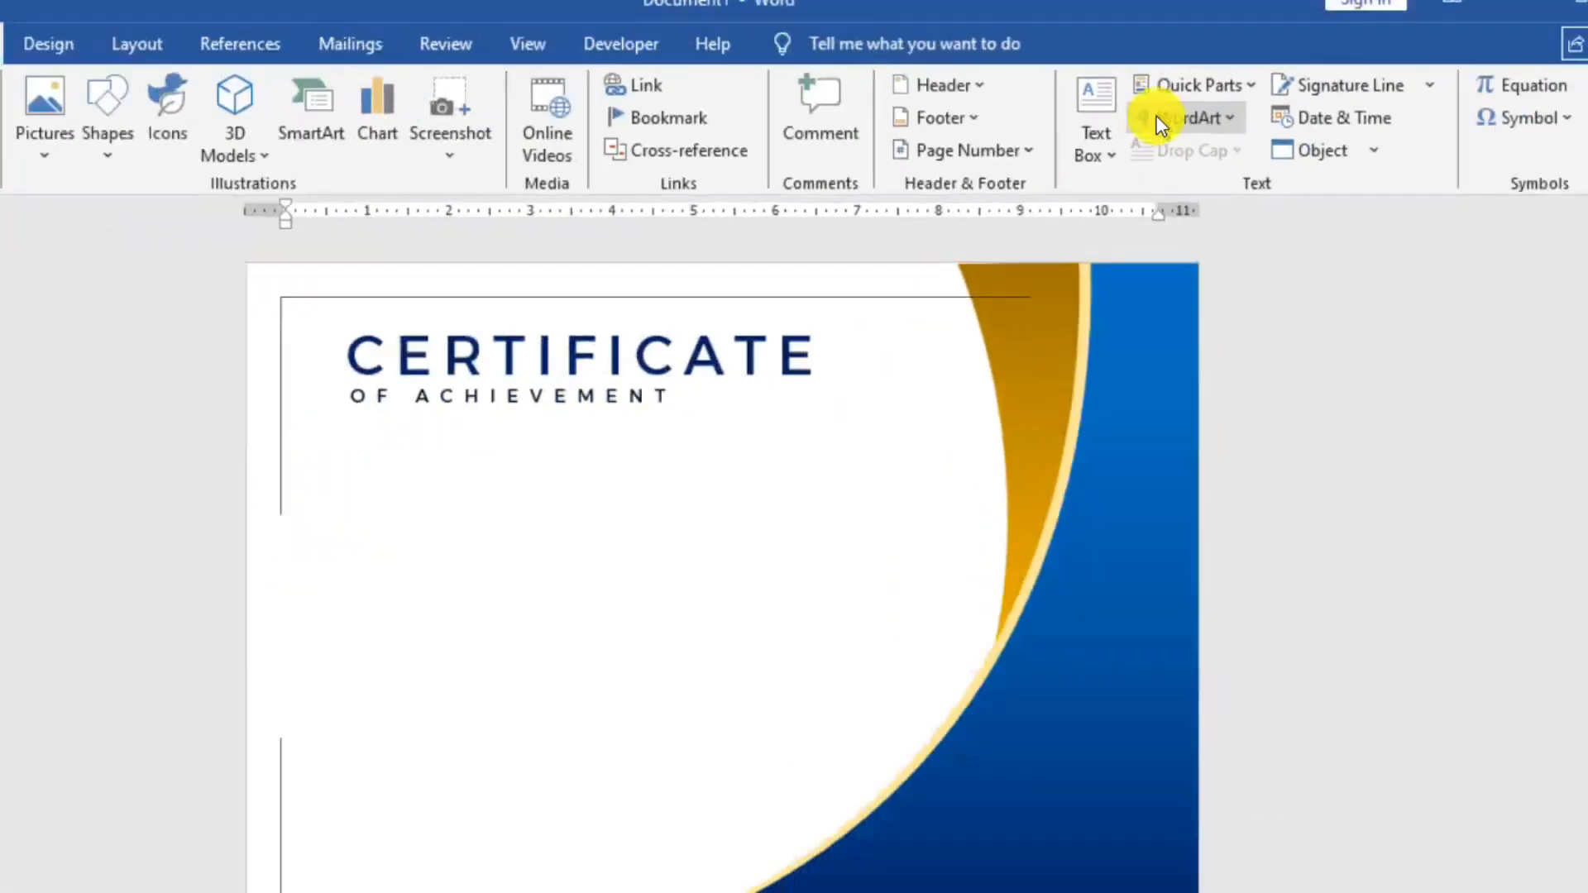
left_click(1175, 119)
left_click(1191, 167)
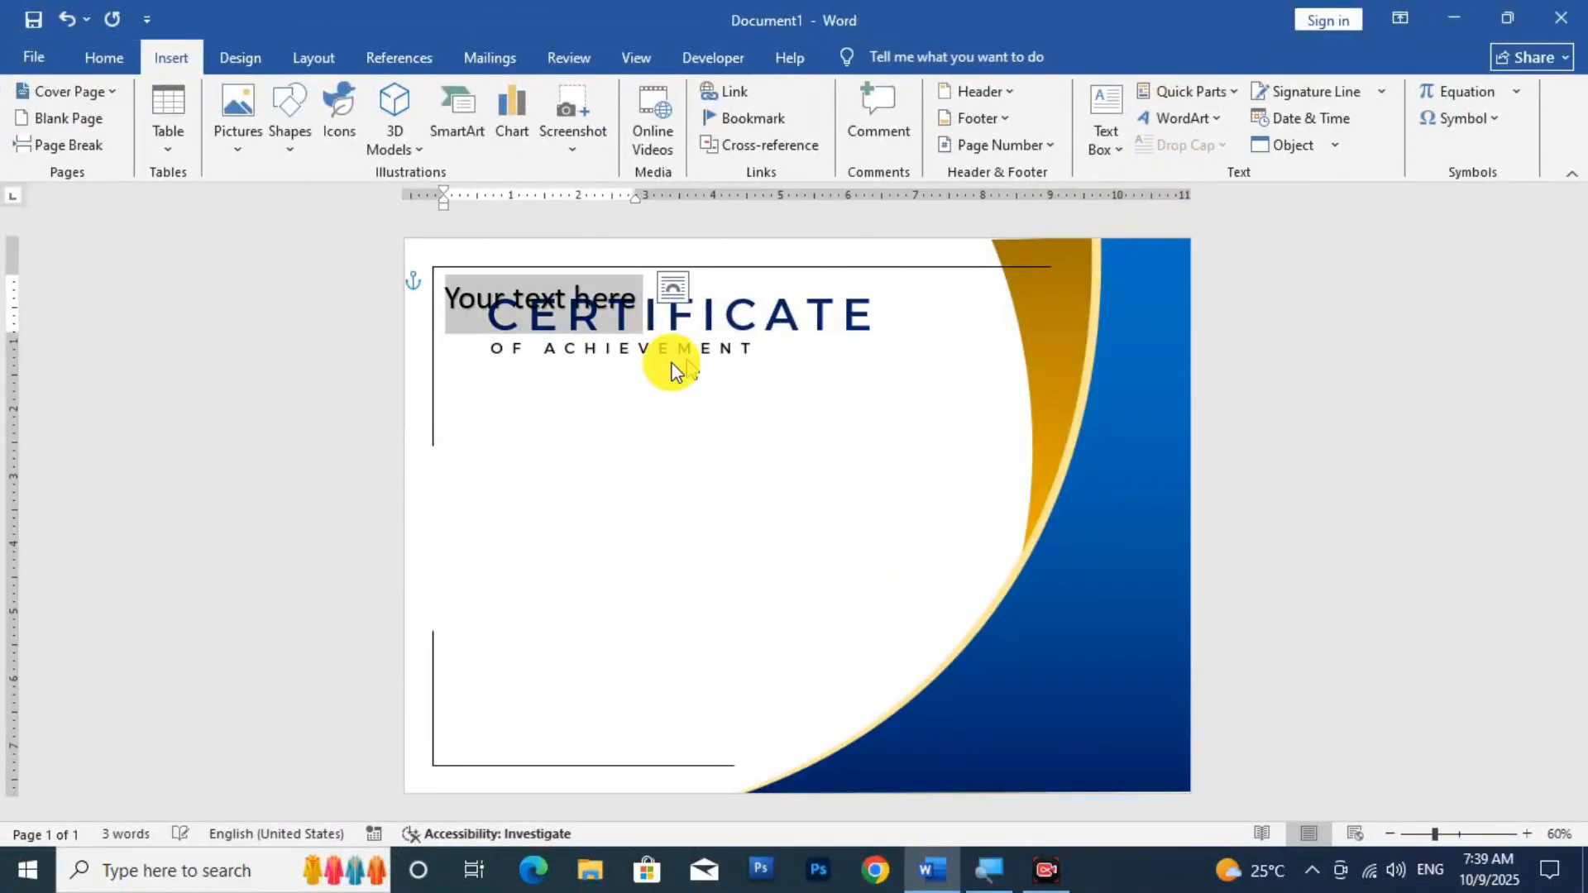
left_click(576, 296)
scroll(510, 322, "up", 2, "ctrl")
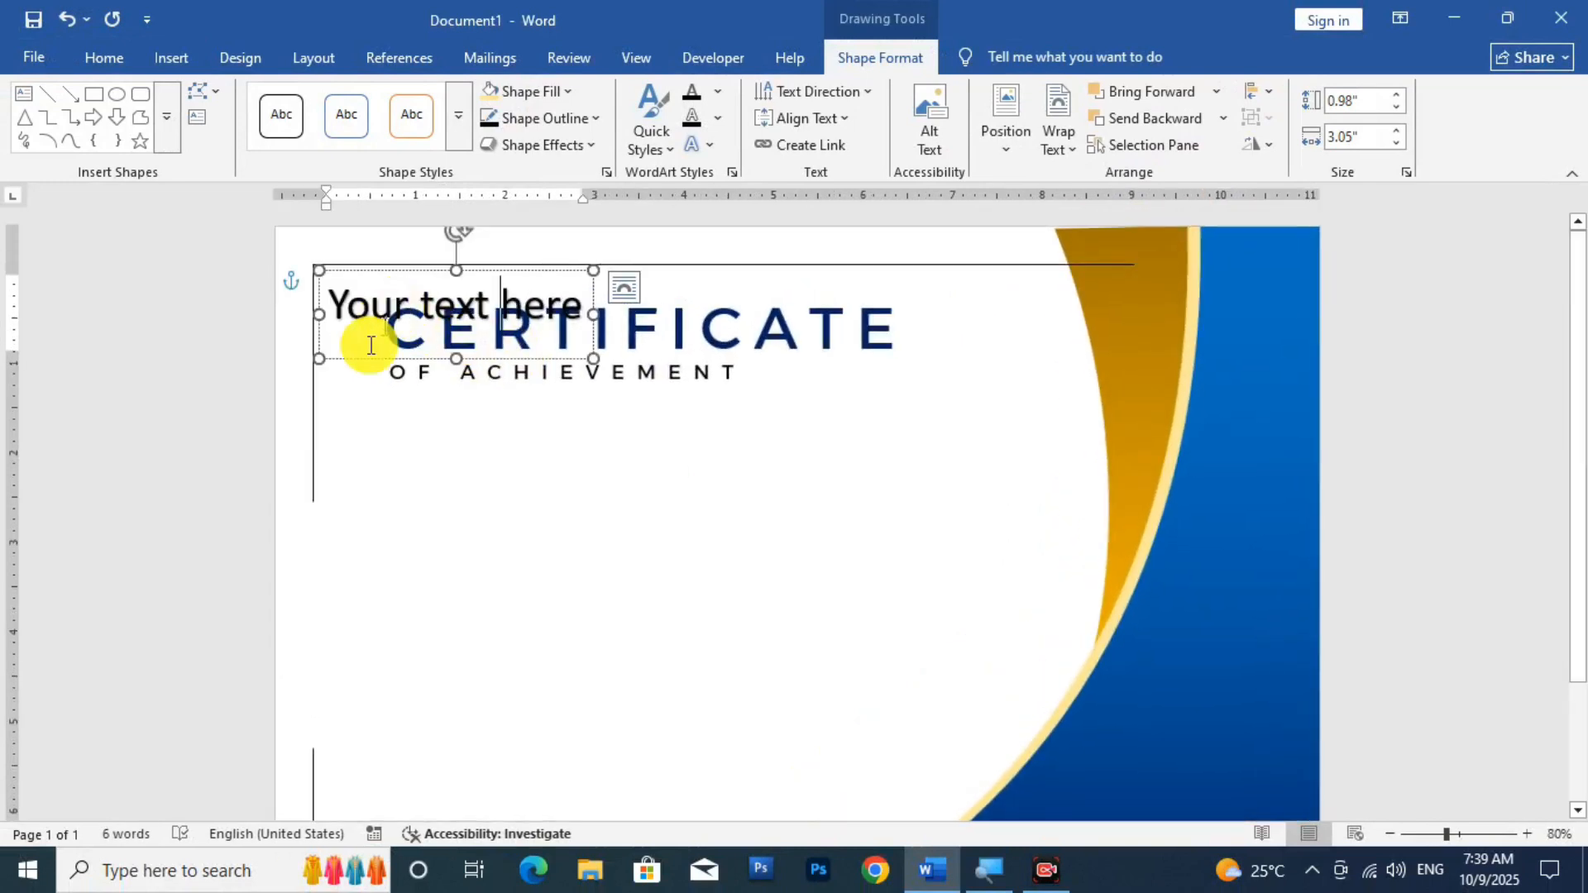
left_click_drag(360, 361, 469, 567)
Apply the No Spacing style to the new WordArt and replace its placeholder with "Name Surname"
left_click(103, 57)
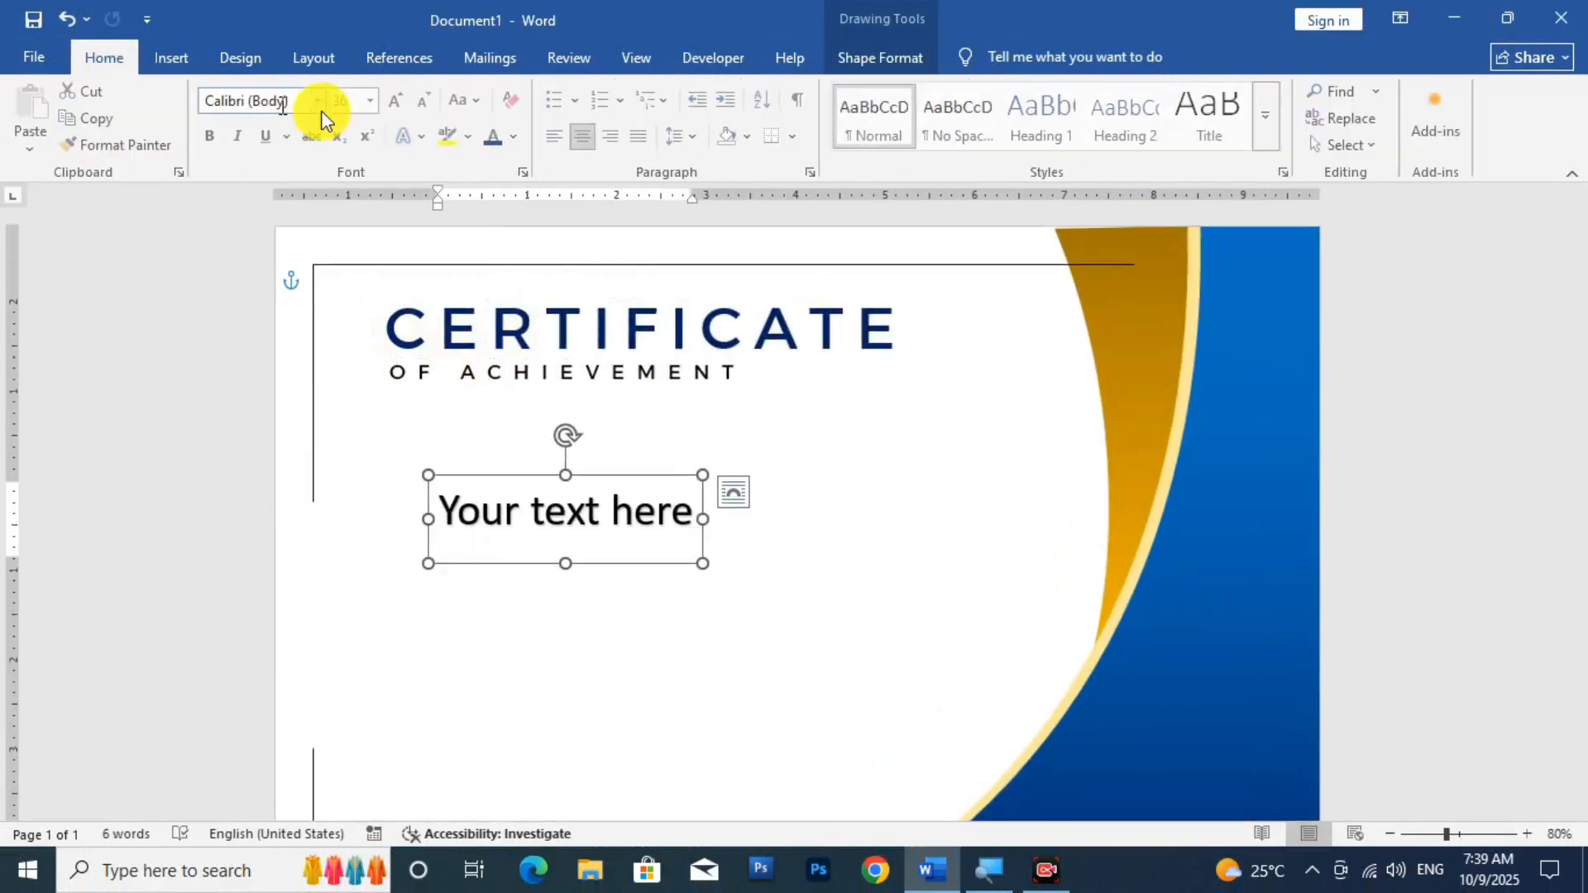
left_click(936, 134)
left_click(493, 493)
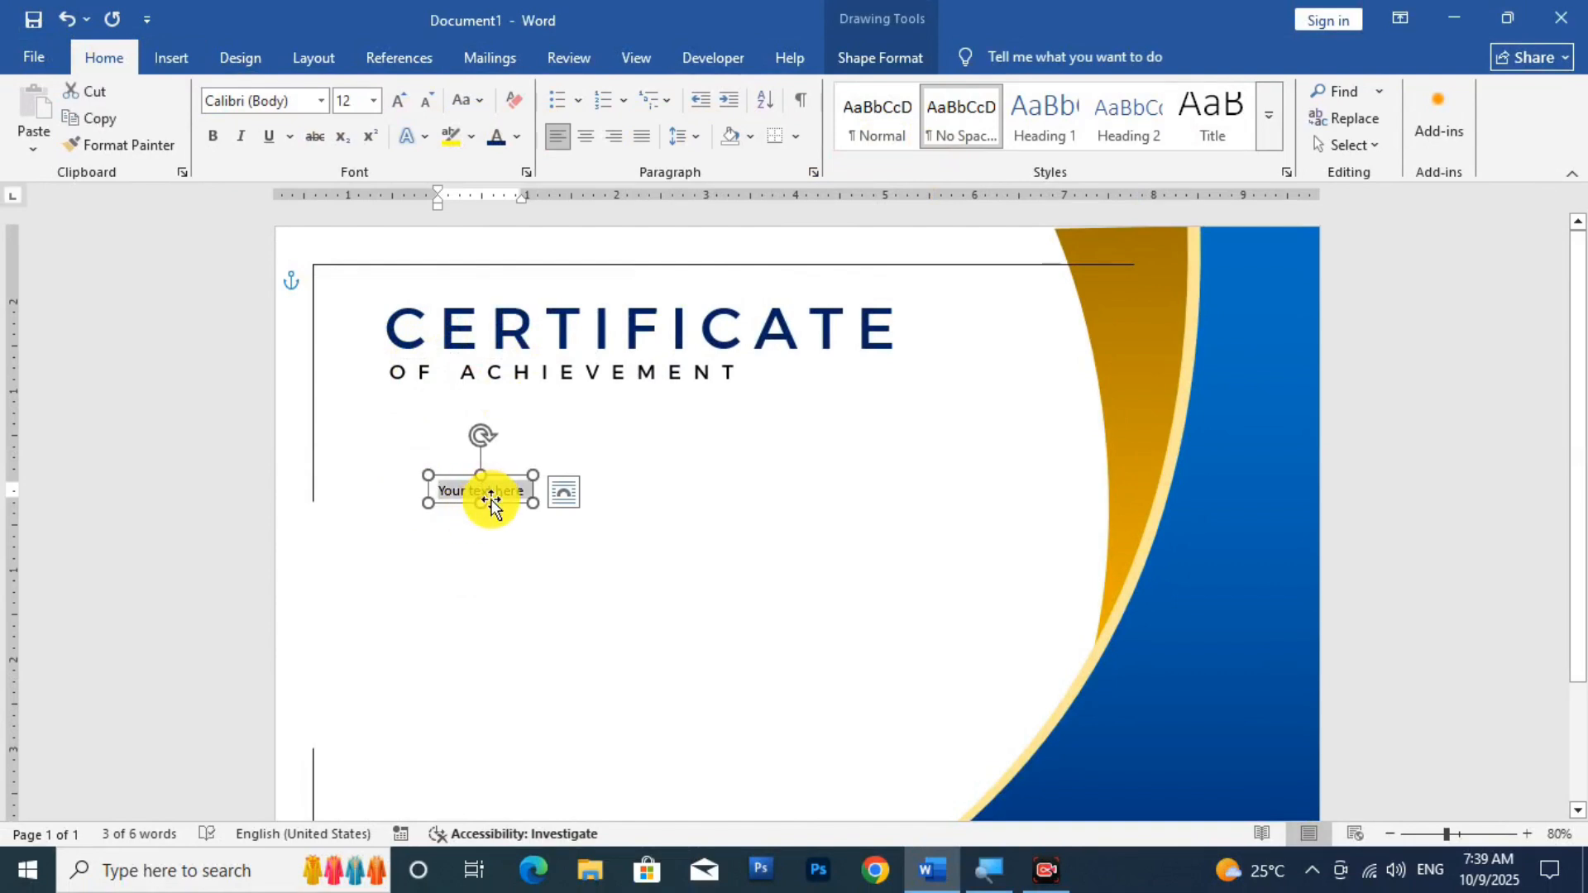
type("nAM")
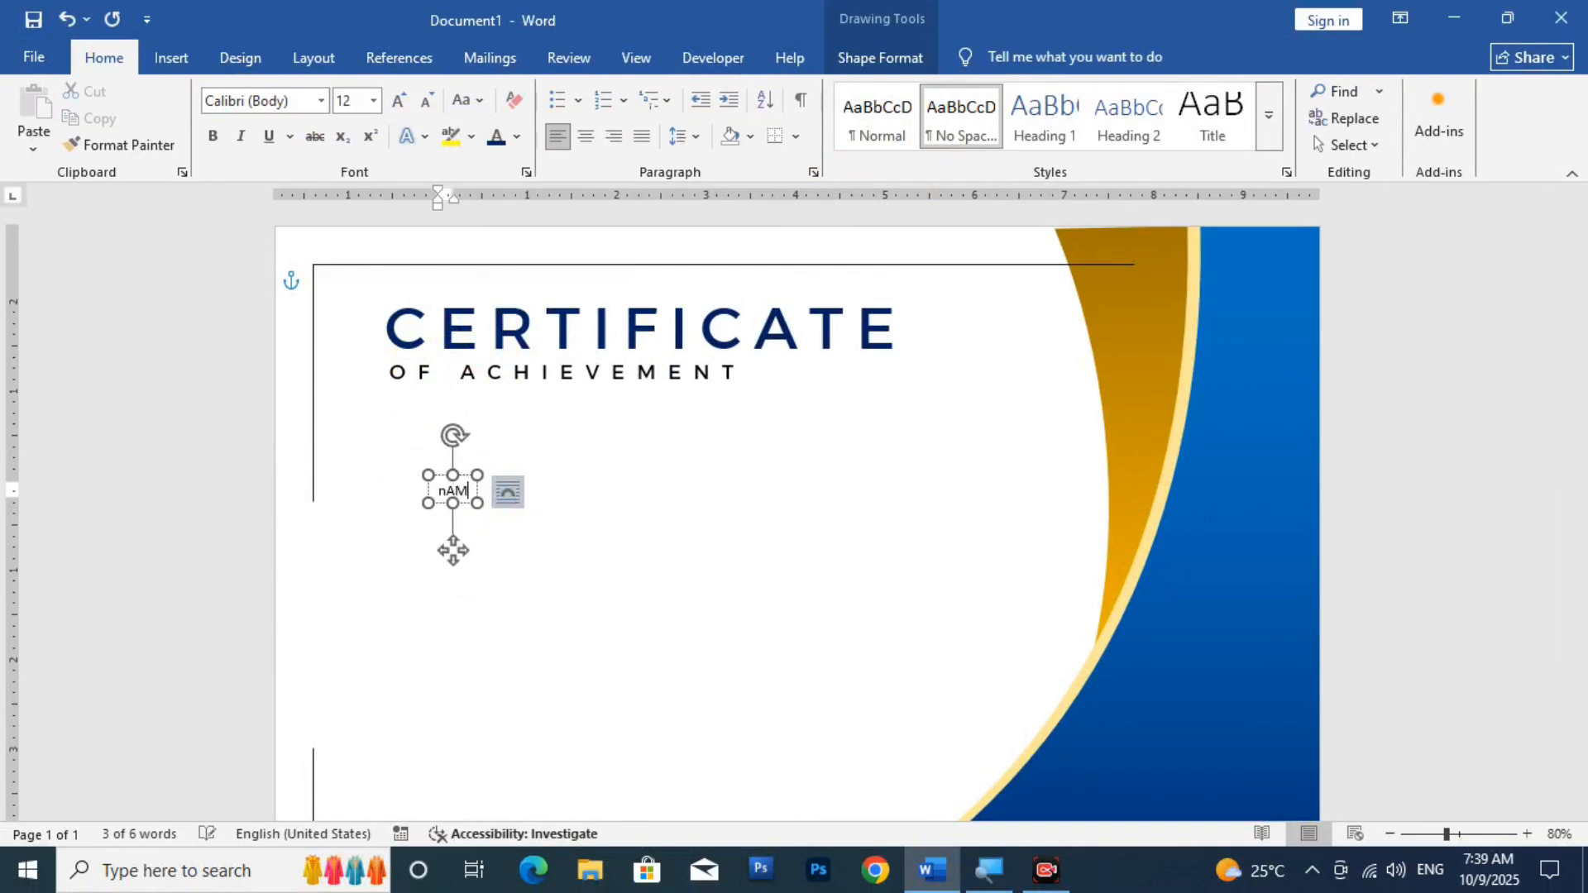
key("BackSpace")
key("BackSpace")
key("BackSpace")
type("Name Su")
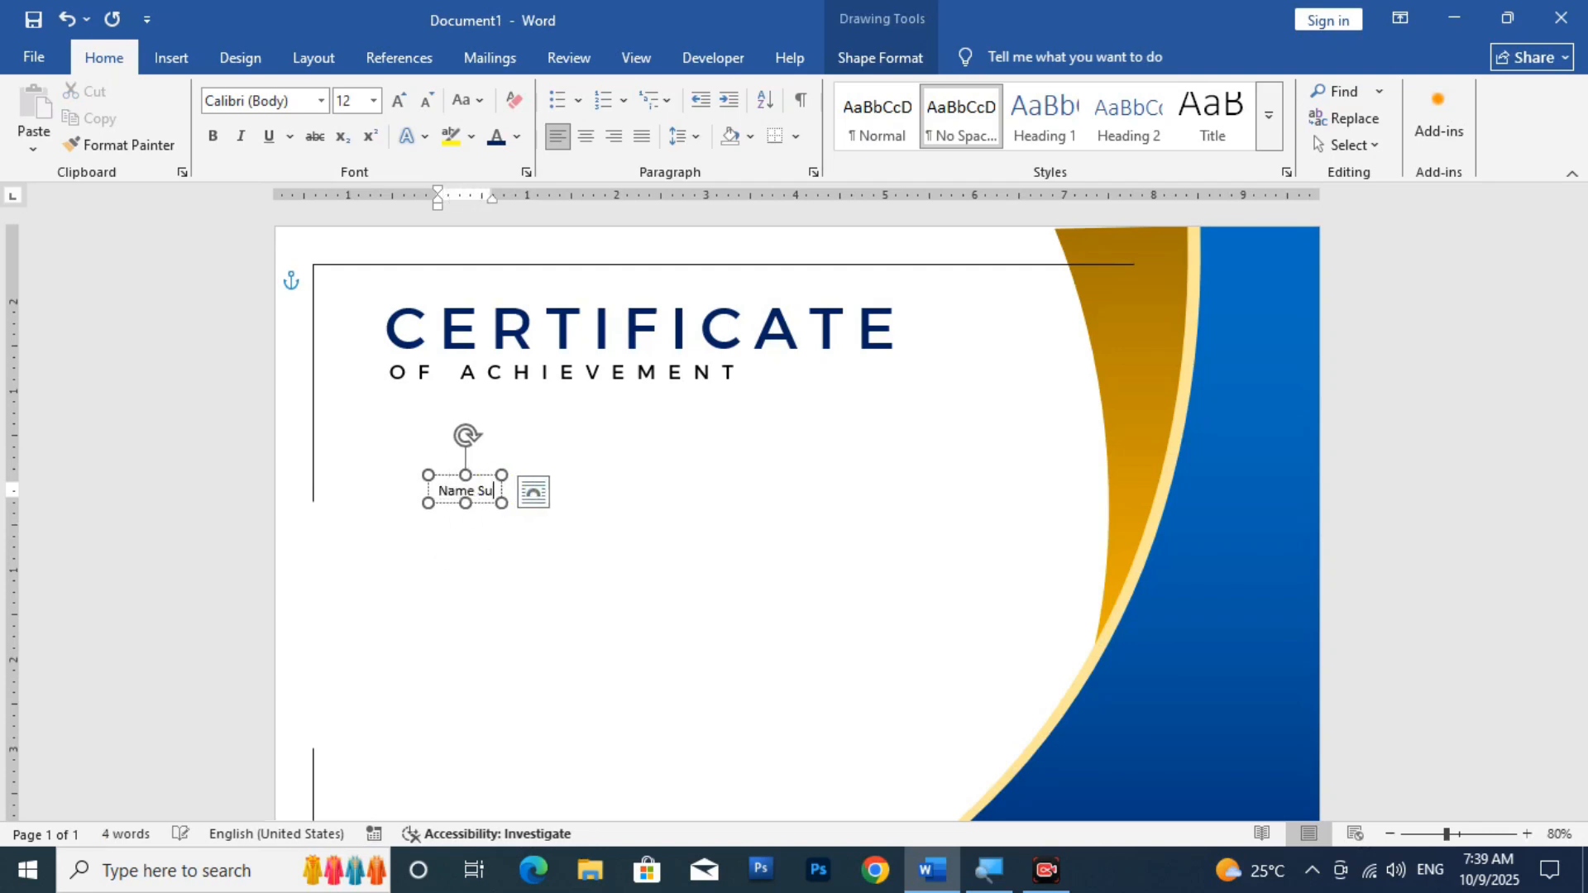
type("rname")
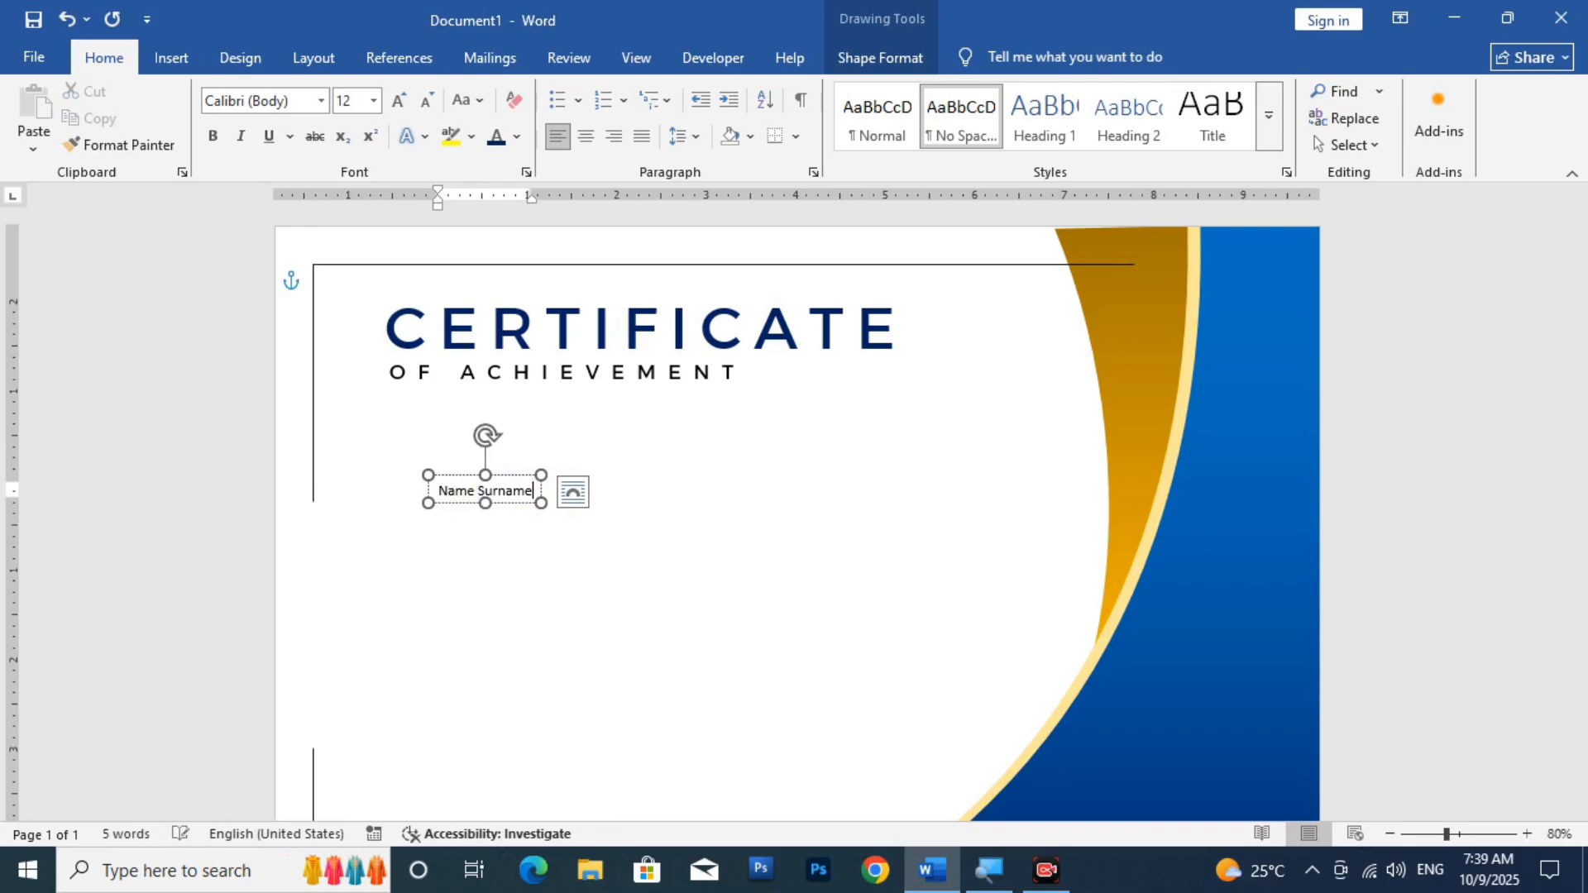
Change the font of the Name Surname text to Alex Brush
key("ctrl+a")
left_click(319, 100)
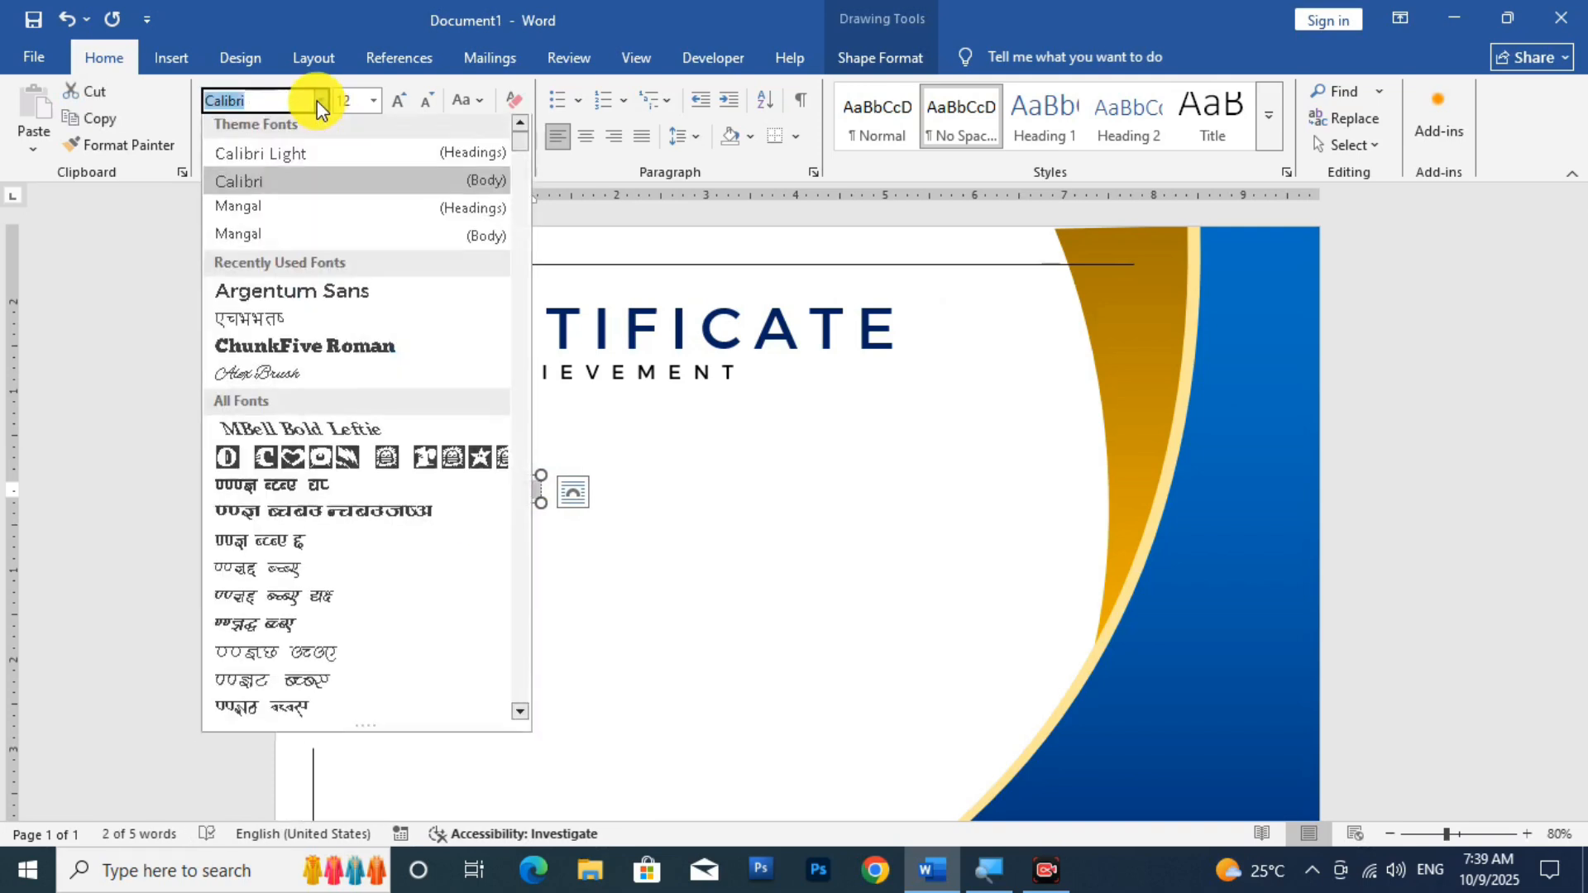
left_click(299, 378)
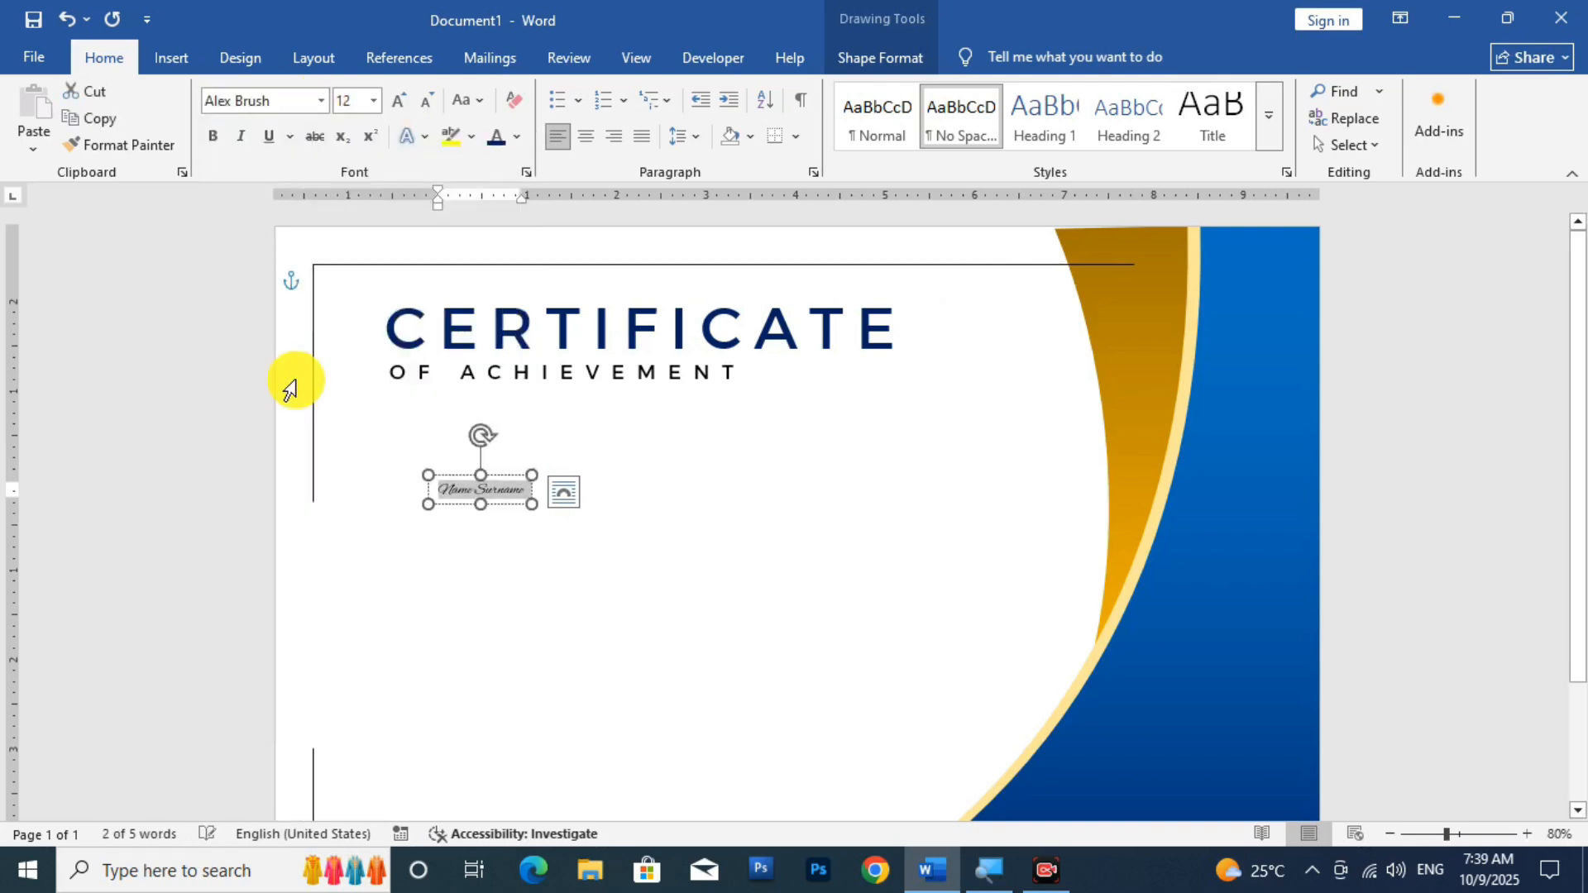
Enlarge the Name Surname text to 72 pt and move it up and left to line up with the heading's left edge
left_click(400, 101)
left_click(401, 101)
left_click(400, 101)
left_click(400, 101)
left_click(400, 101)
left_click(401, 101)
left_click(401, 100)
left_click(400, 101)
left_click(401, 101)
left_click(400, 101)
left_click(400, 101)
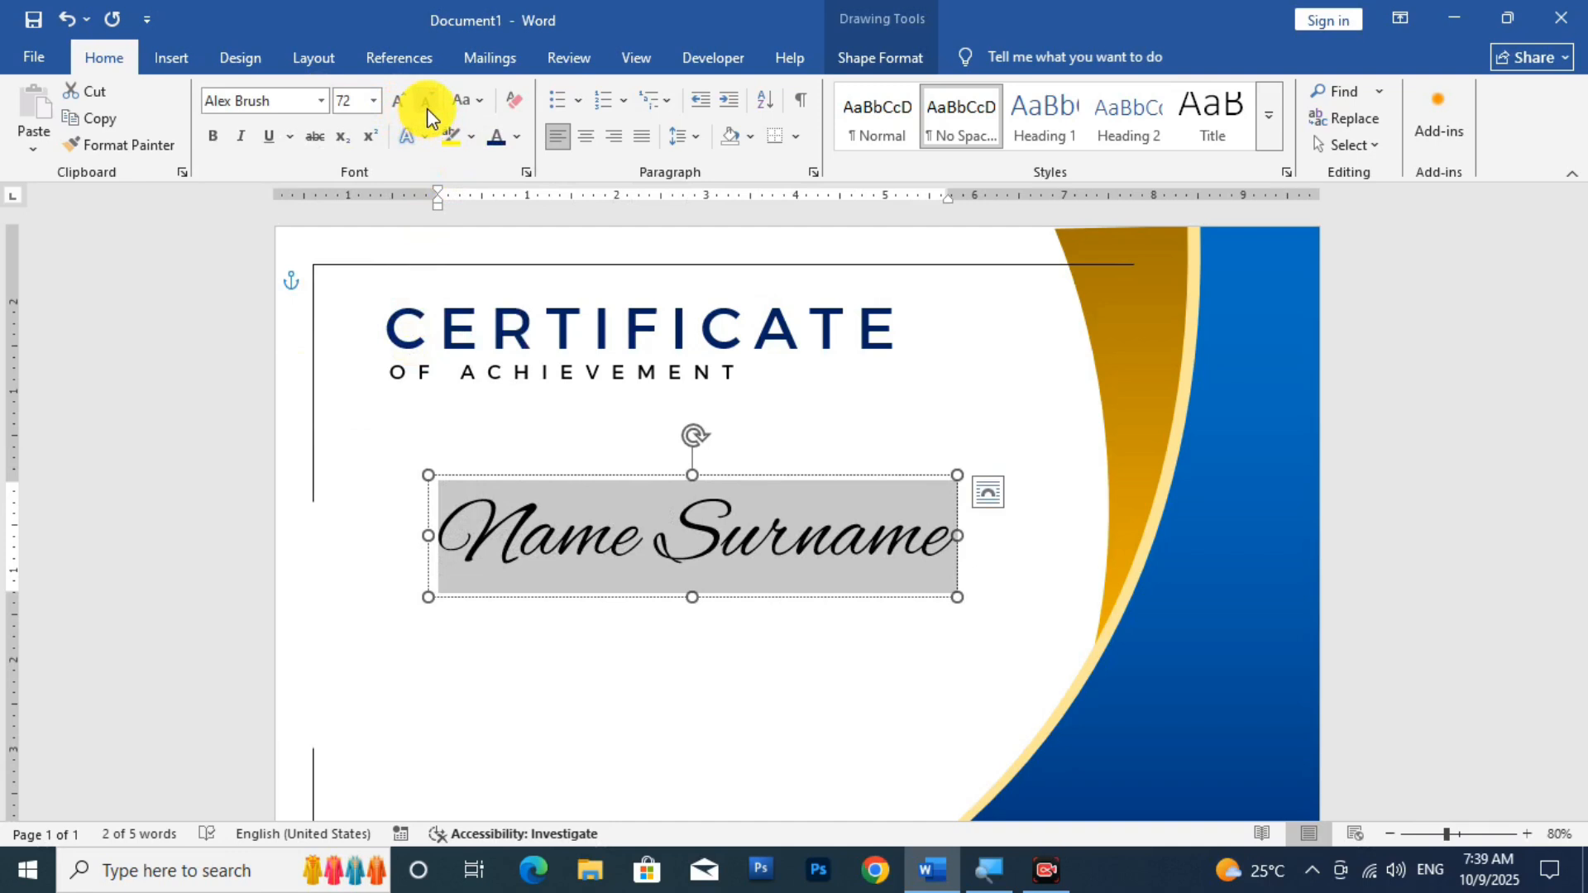
scroll(488, 434, "down", 2)
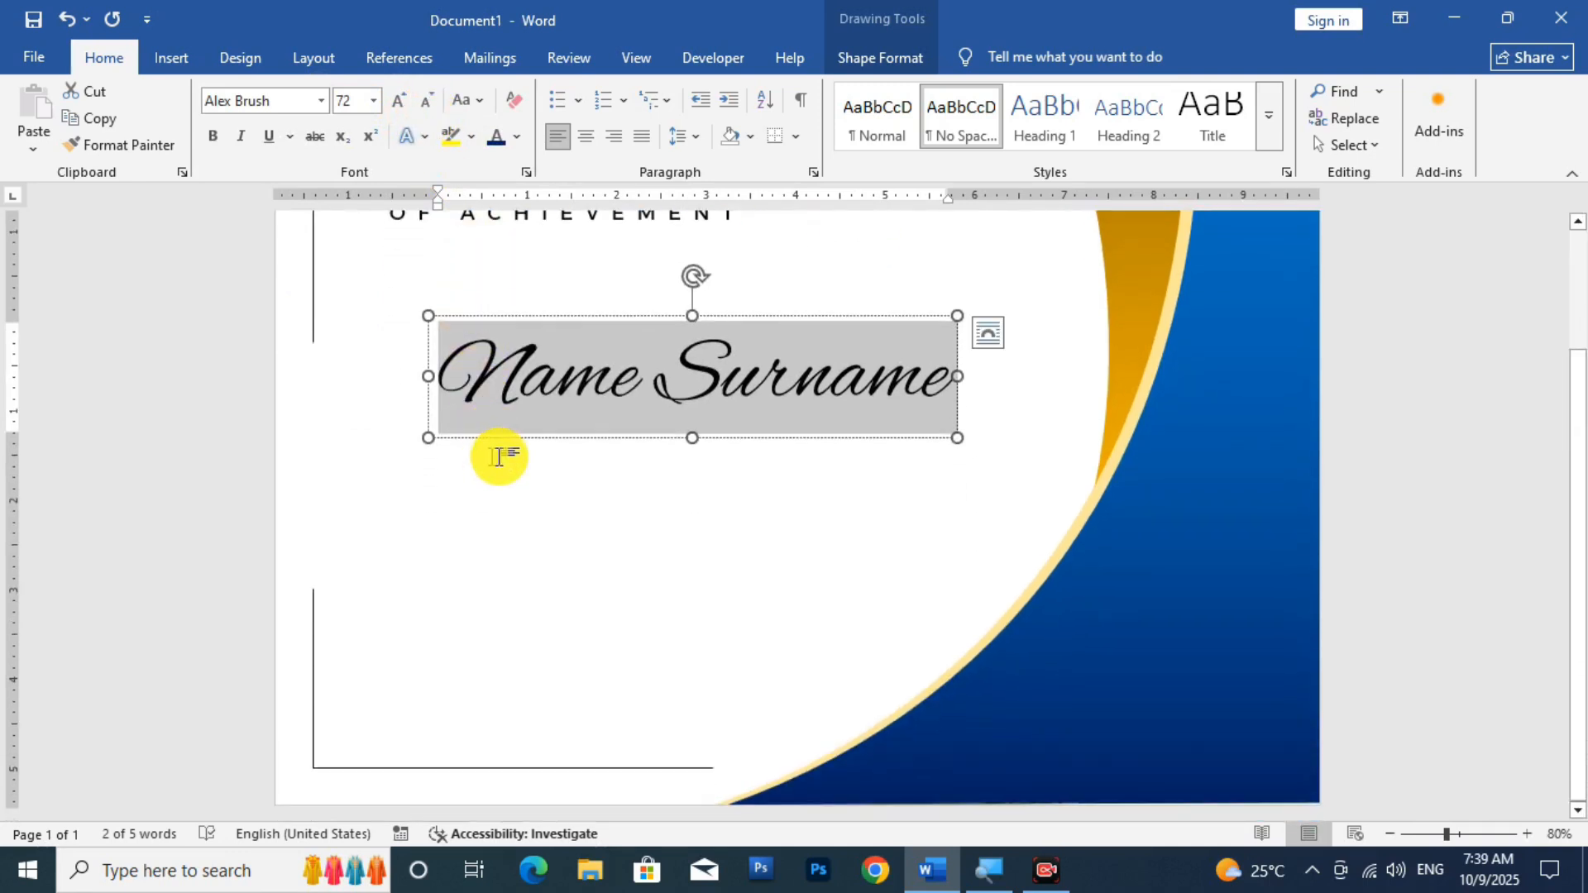
left_click_drag(521, 444, 464, 404)
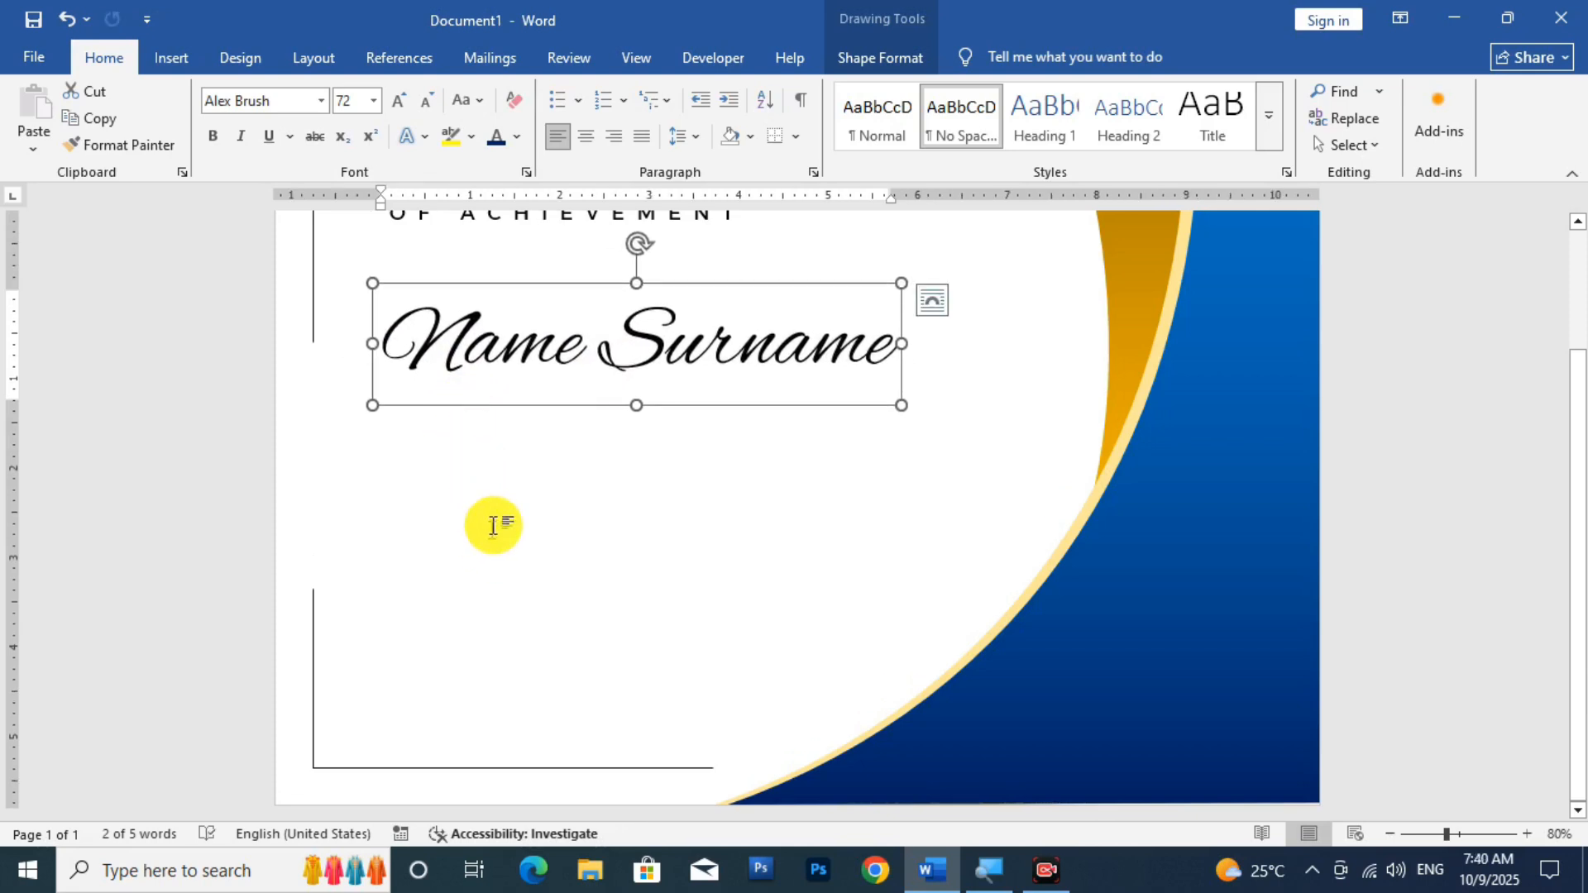
Insert another WordArt text in the black fill style and move it into the space below the Name Surname line
left_click(557, 543)
scroll(556, 542, "up", 2)
scroll(567, 542, "down", 4, "ctrl")
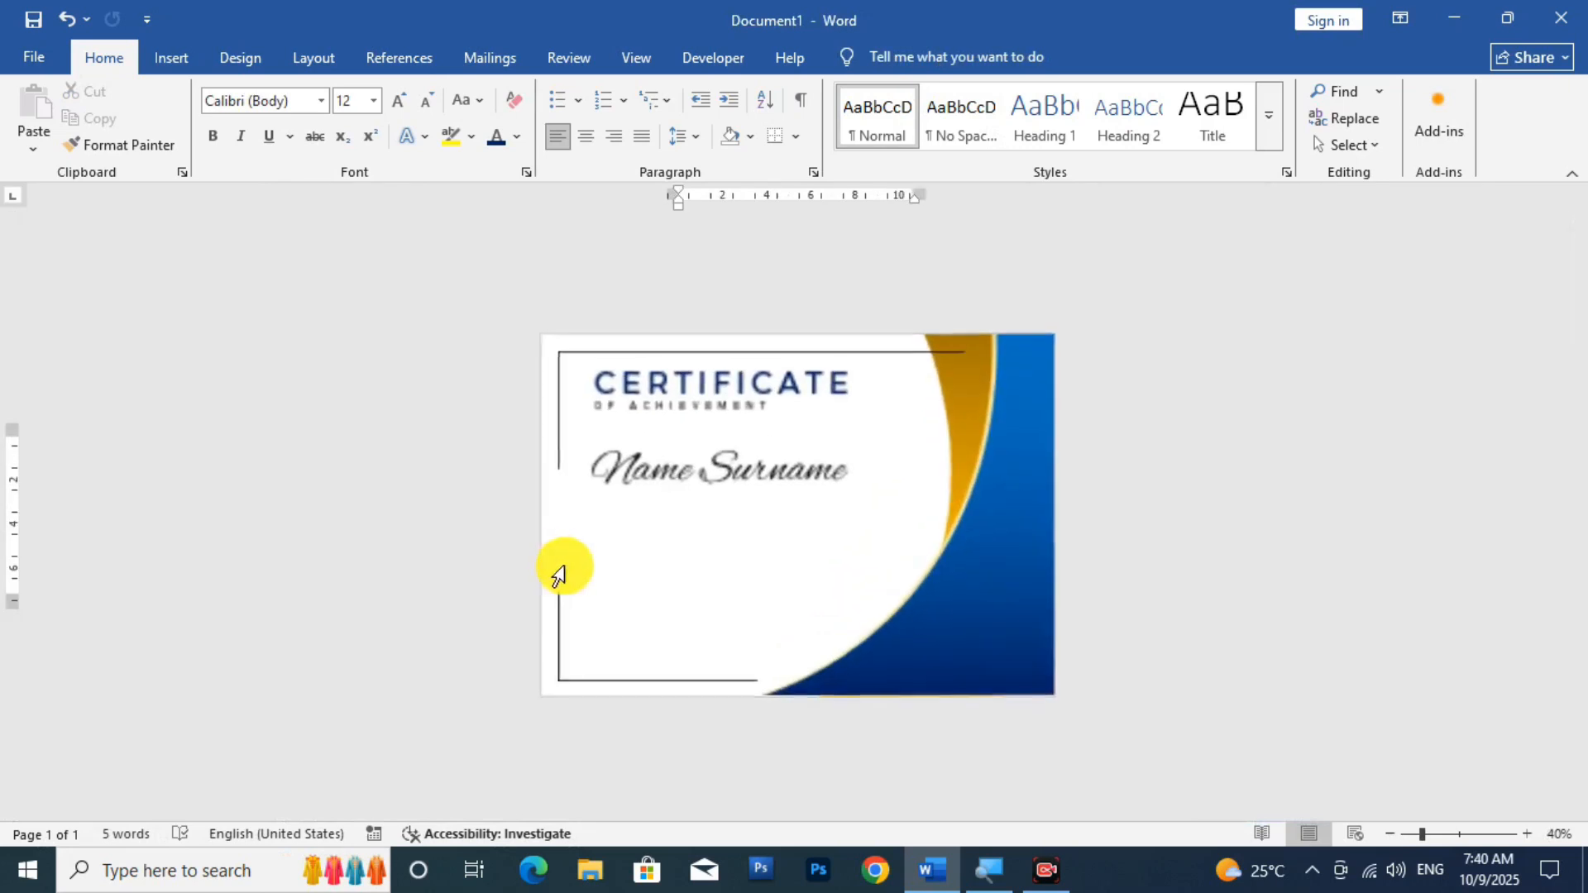
scroll(563, 550, "up", 1, "ctrl")
left_click(166, 60)
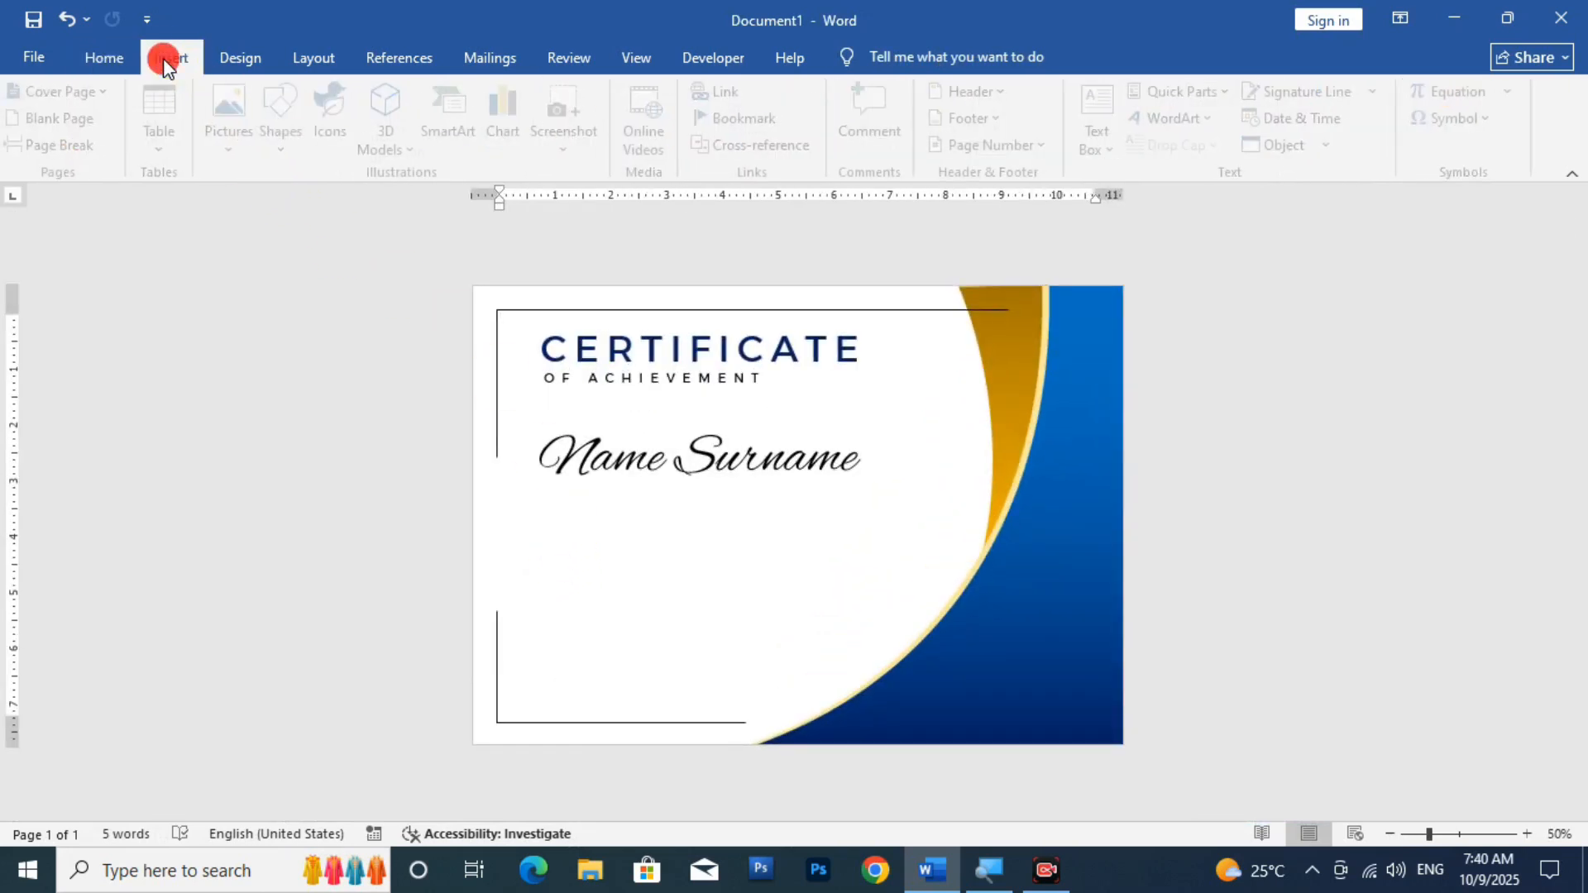
left_click(1183, 118)
left_click(1158, 174)
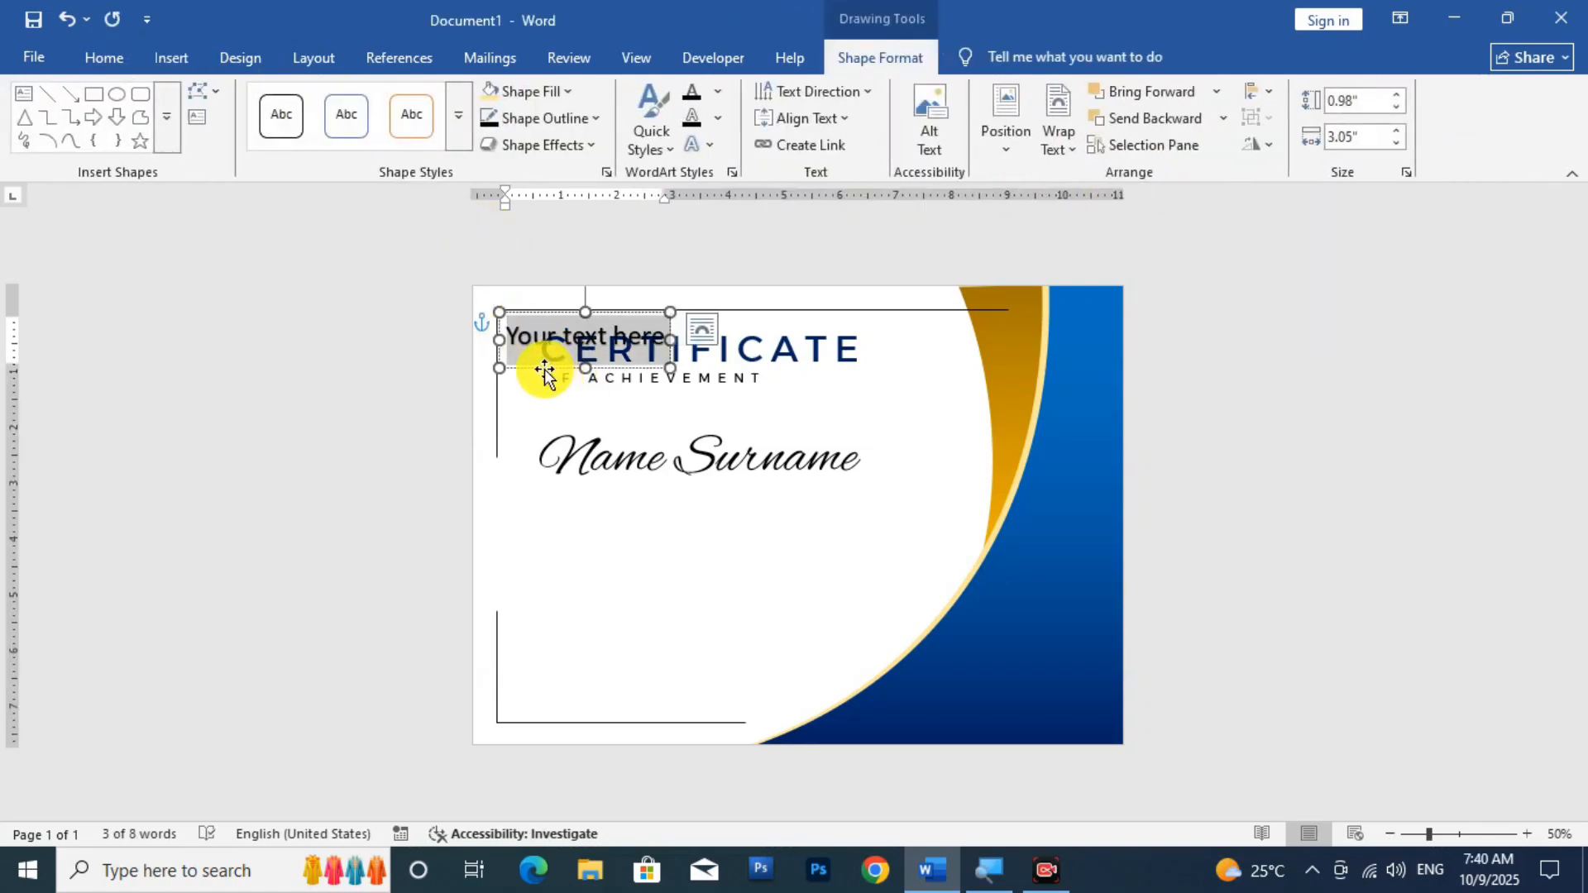
left_click_drag(543, 369, 592, 567)
Apply the No Spacing style to the new WordArt and replace its placeholder with a sample paragraph generated by =rand(1)
key("ctrl+a")
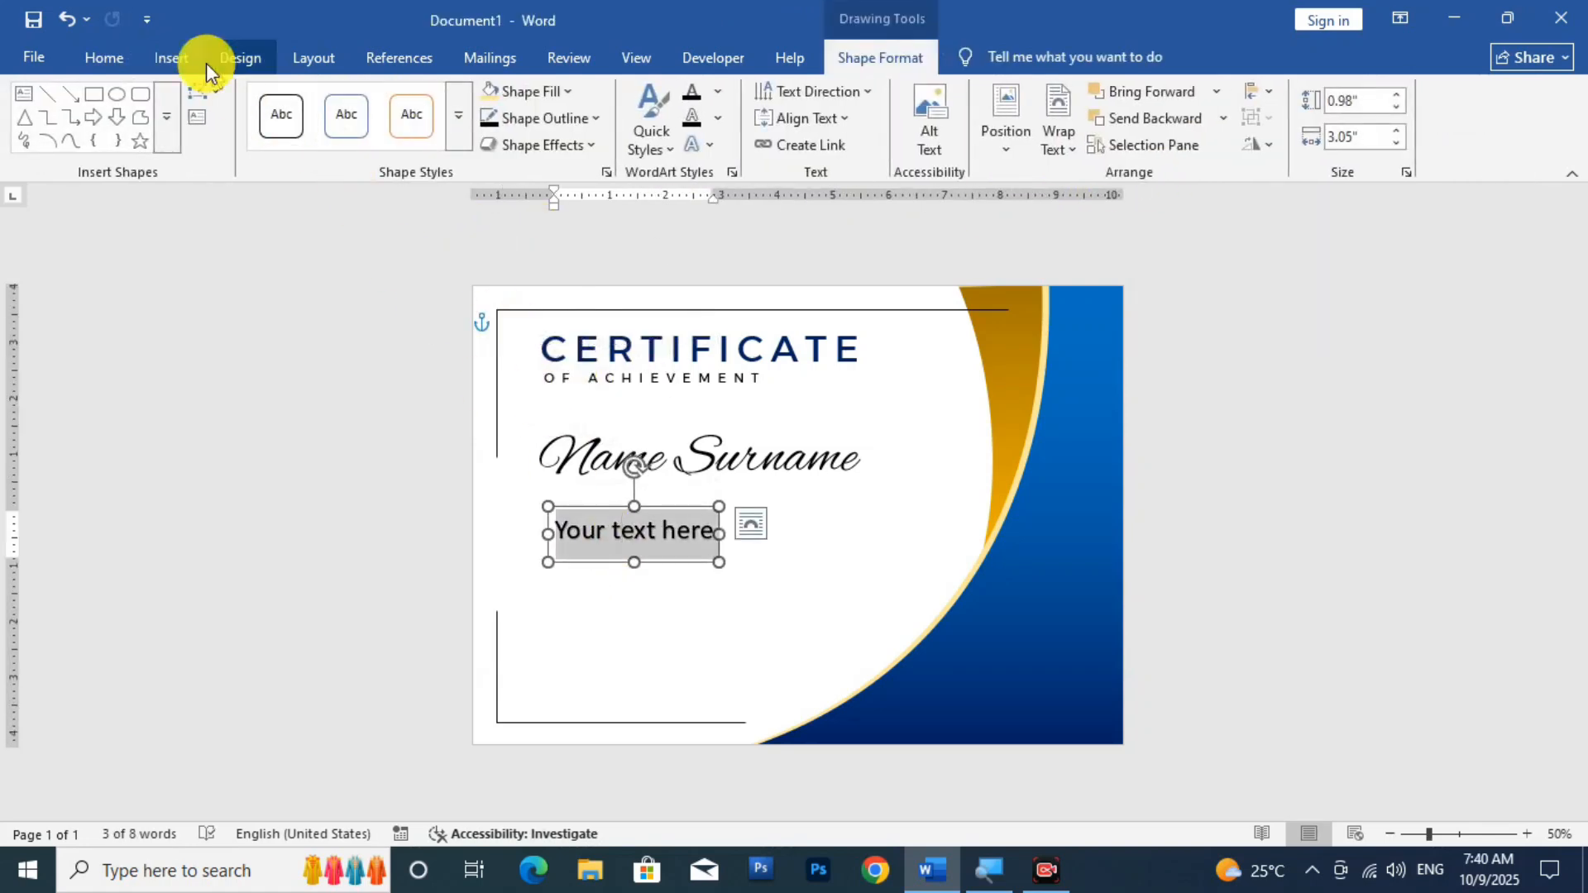
left_click(103, 57)
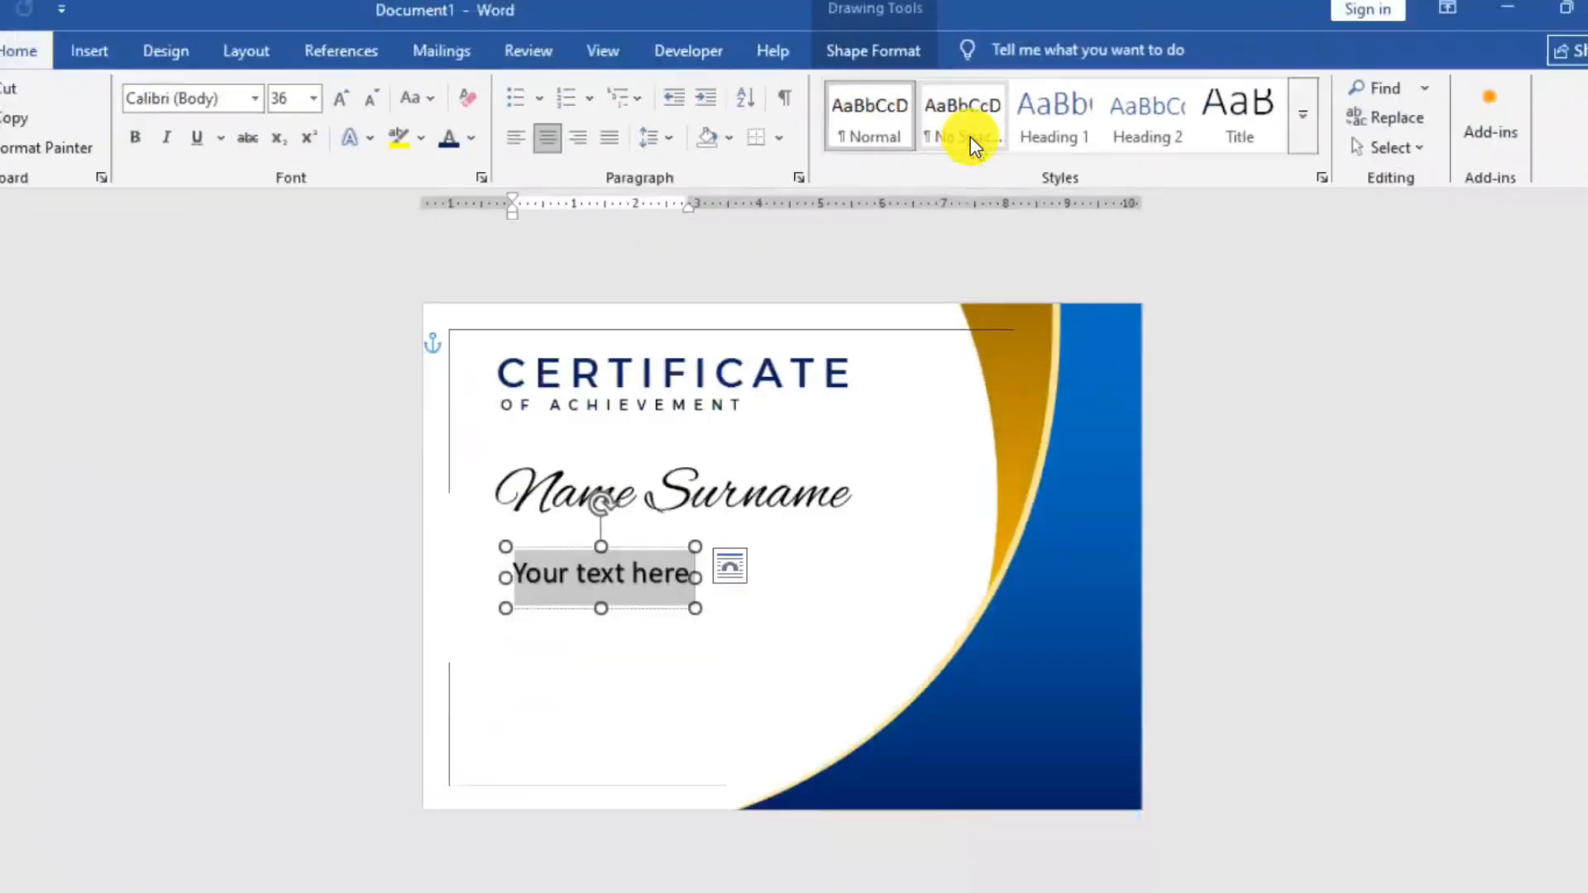
left_click(961, 124)
type("=rand()")
key("BackSpace")
type(")")
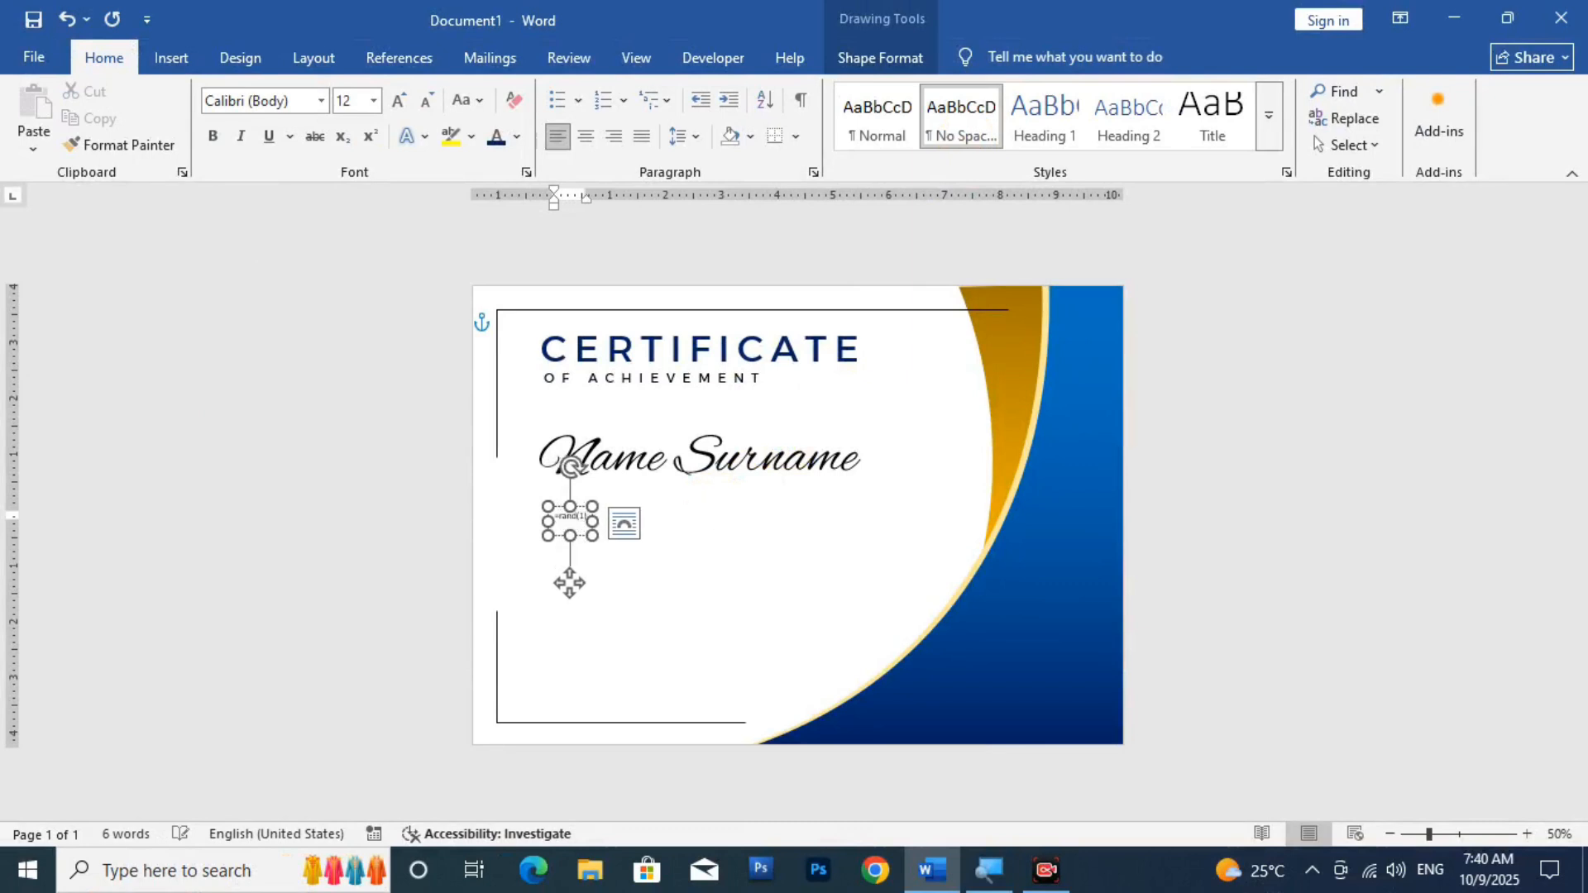
key("Return")
Move the sample paragraph's box under the Name Surname line and resize it to fit the white area, dismissing the OneDrive notification
left_click_drag(546, 519, 777, 529)
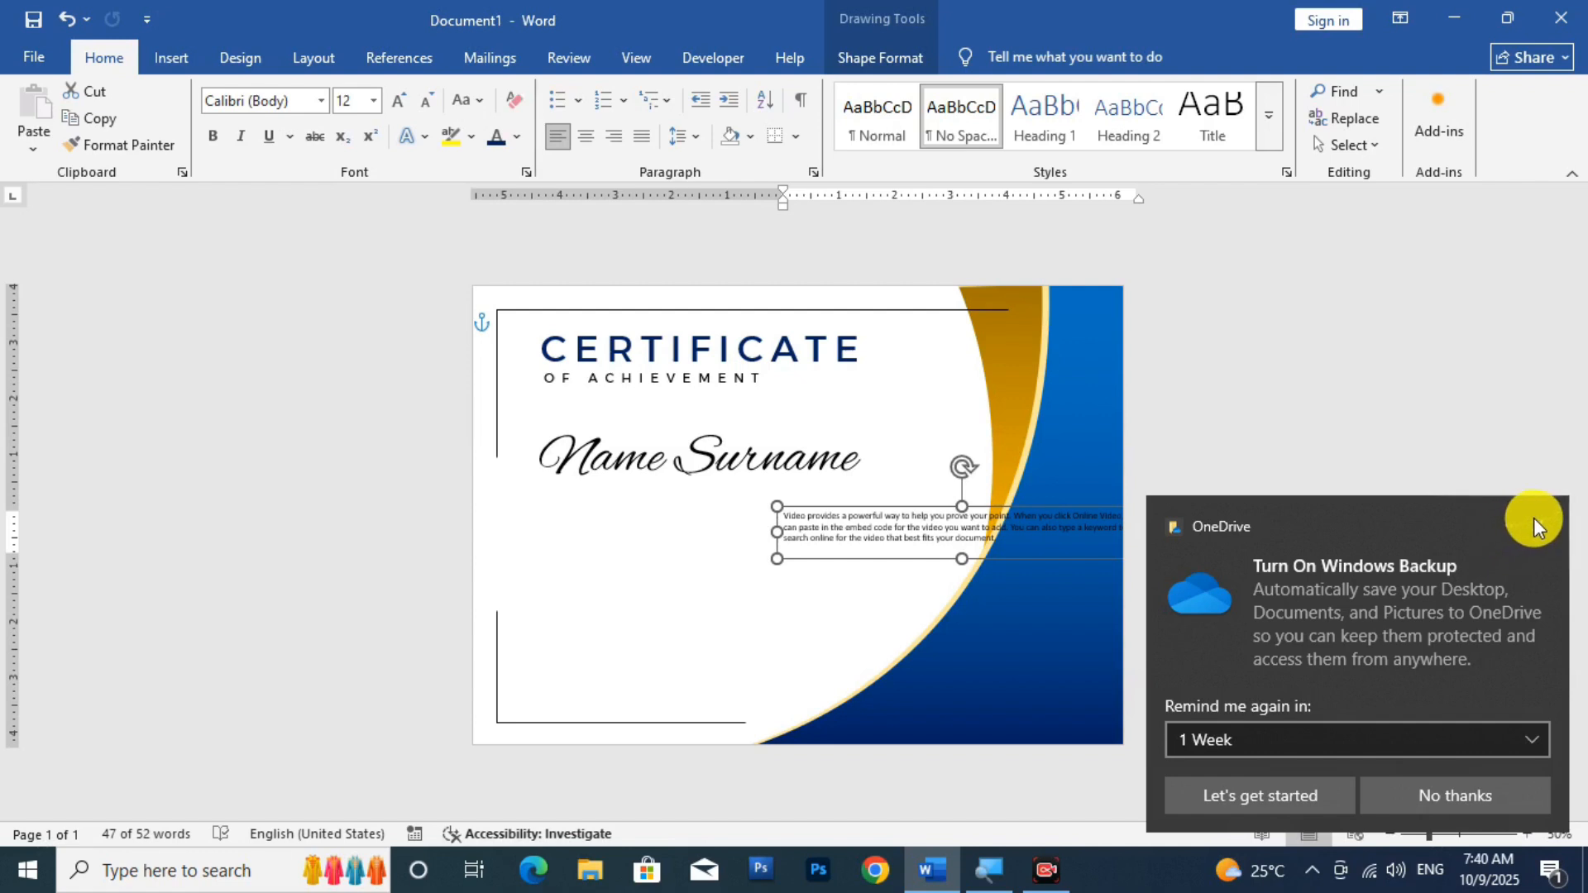
left_click(1533, 517)
left_click_drag(868, 560, 673, 553)
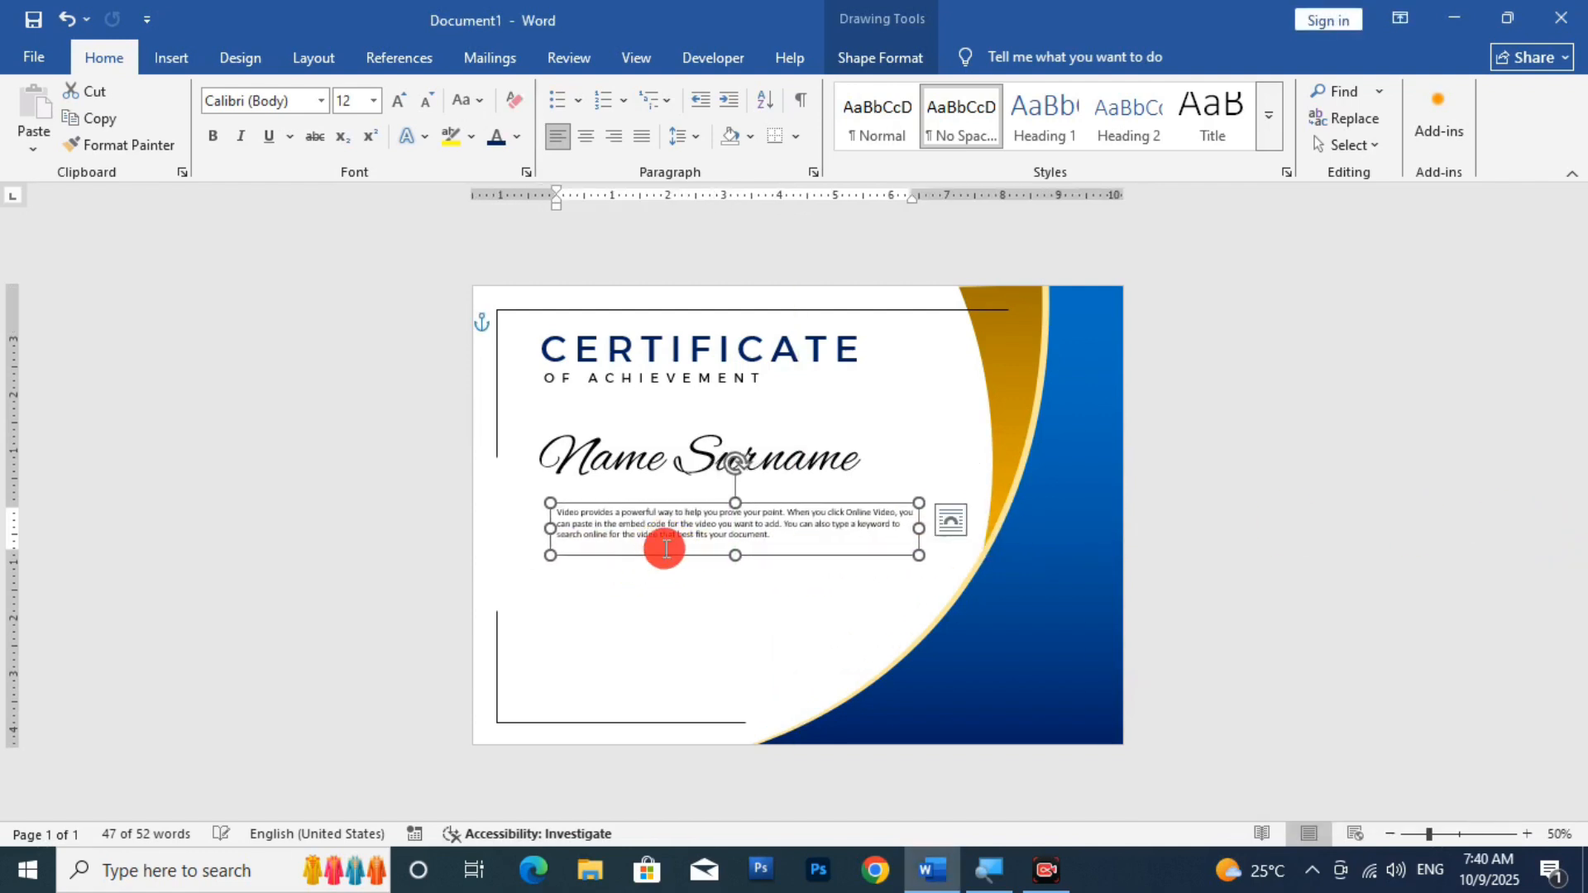
left_click_drag(918, 527, 868, 495)
left_click(819, 588)
Recolor the whole sample paragraph with the lightest grey shade of the black theme color
left_click(765, 514)
key("ctrl+a")
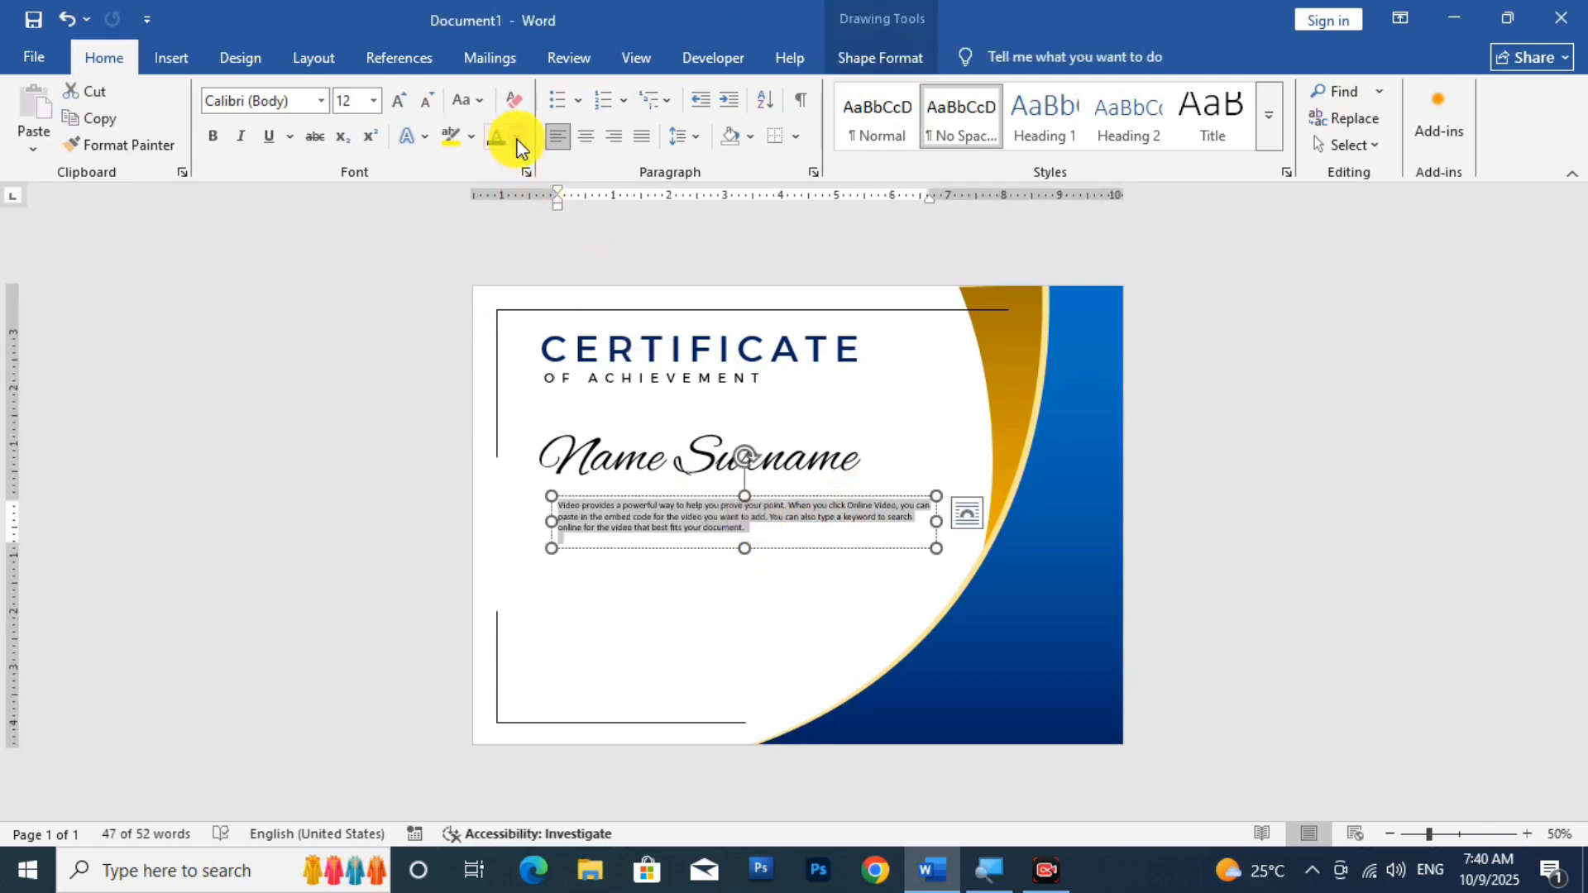
left_click(516, 138)
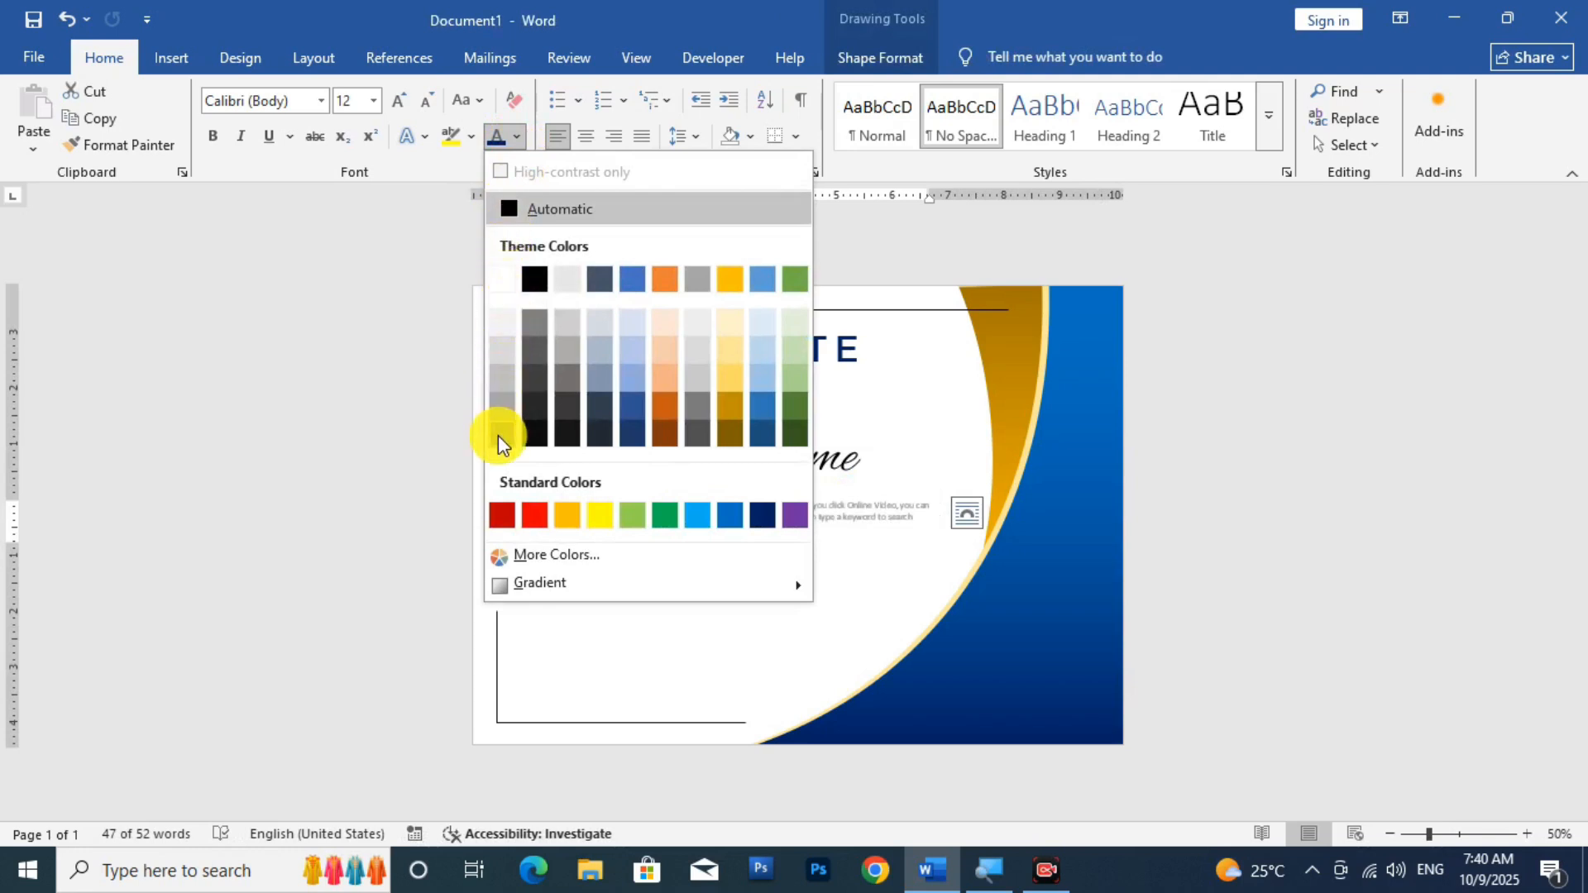
left_click(538, 326)
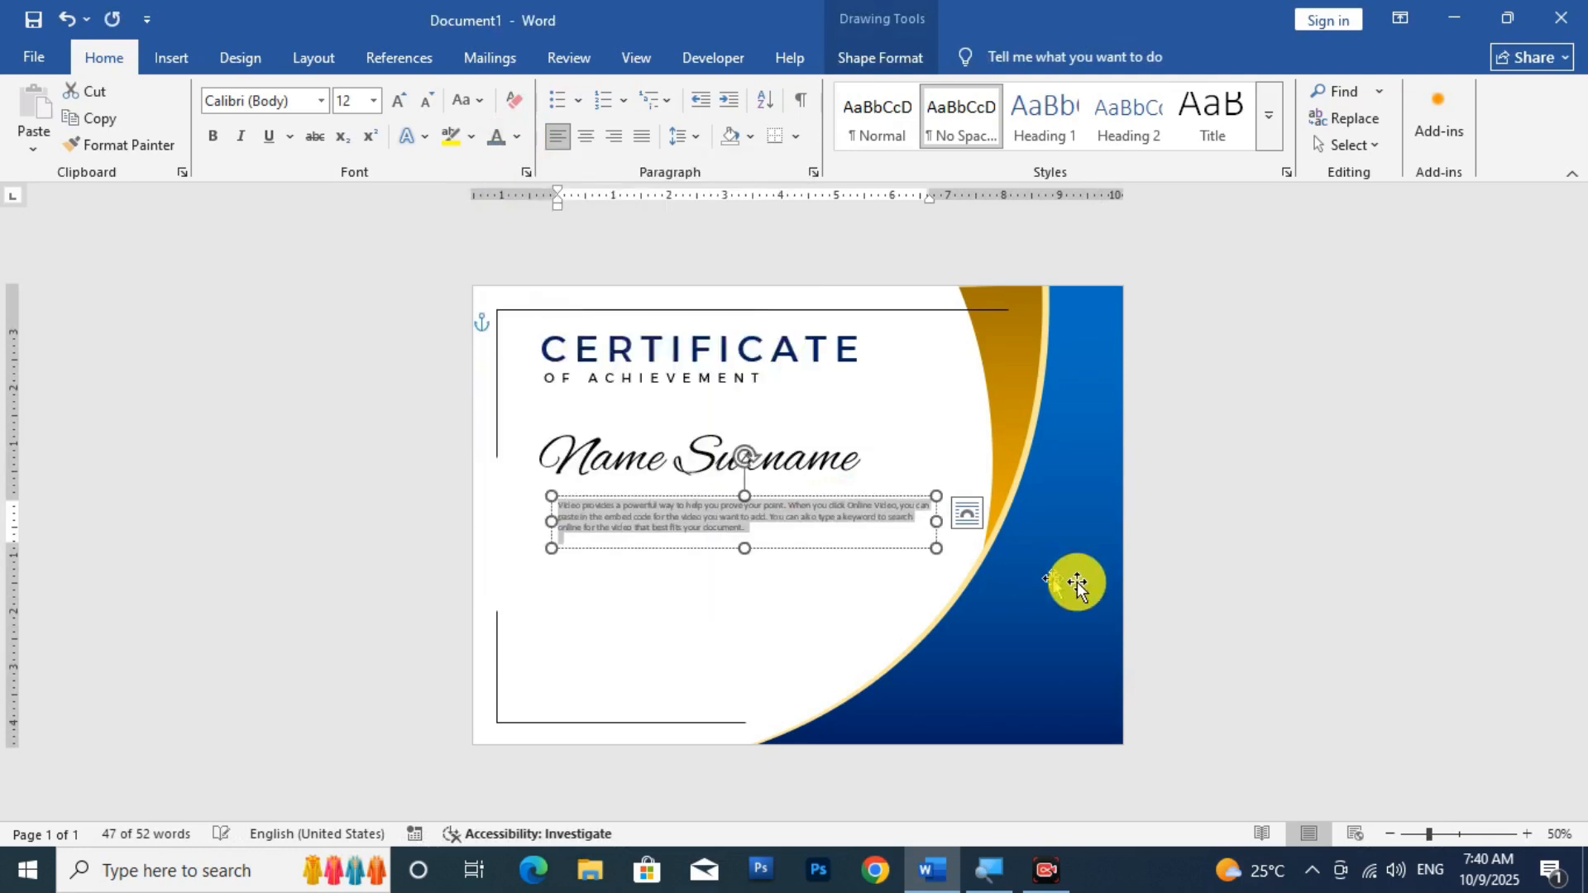
left_click(794, 596)
scroll(756, 577, "up", 2, "ctrl")
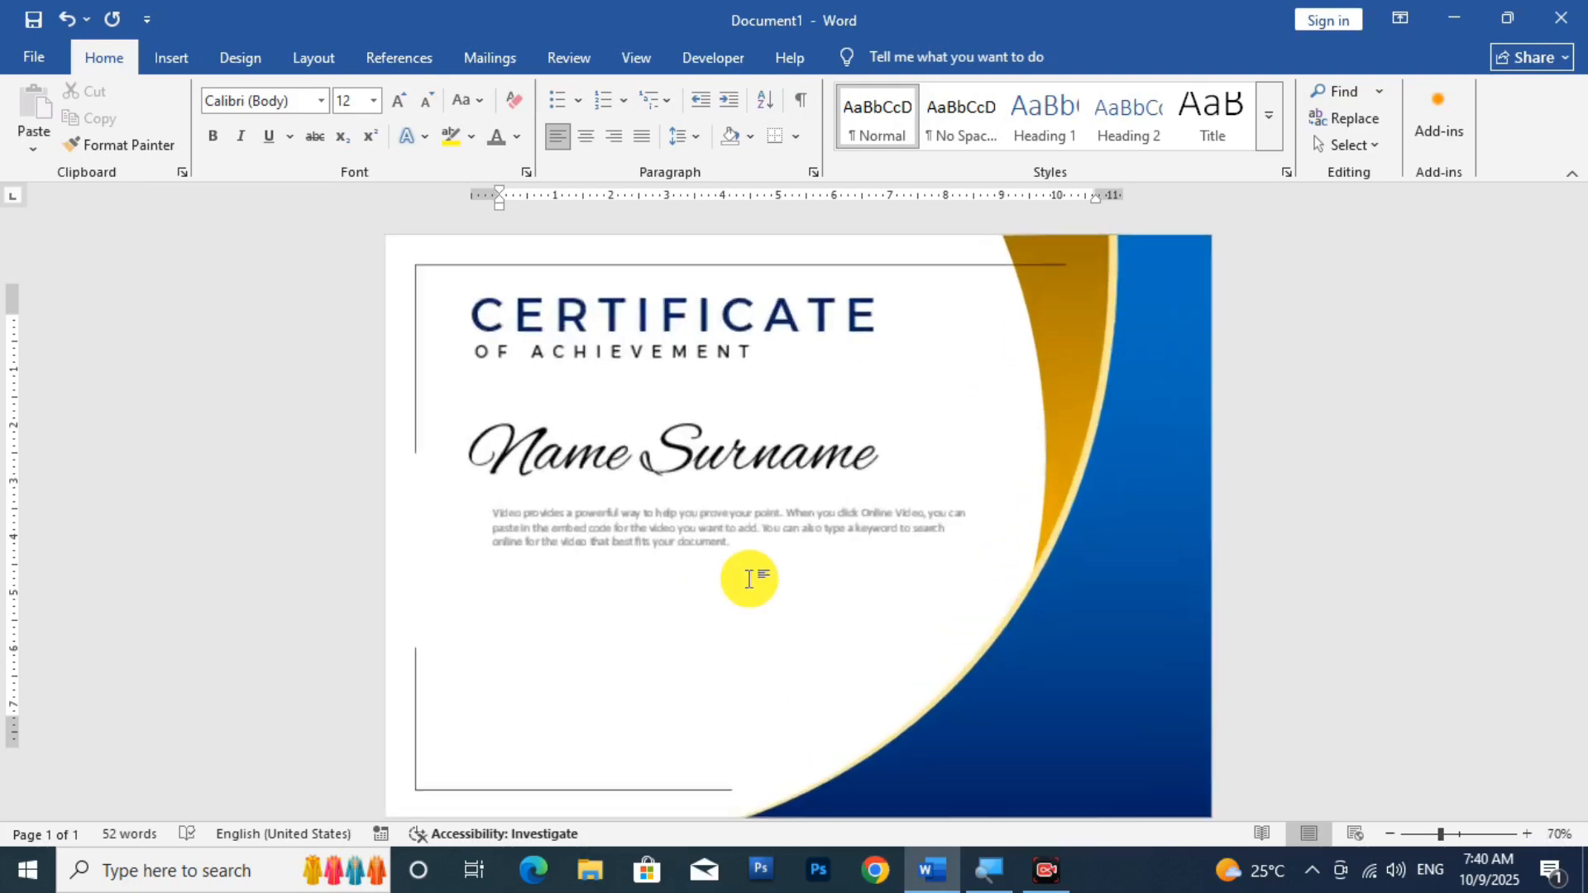
scroll(715, 633, "down", 2)
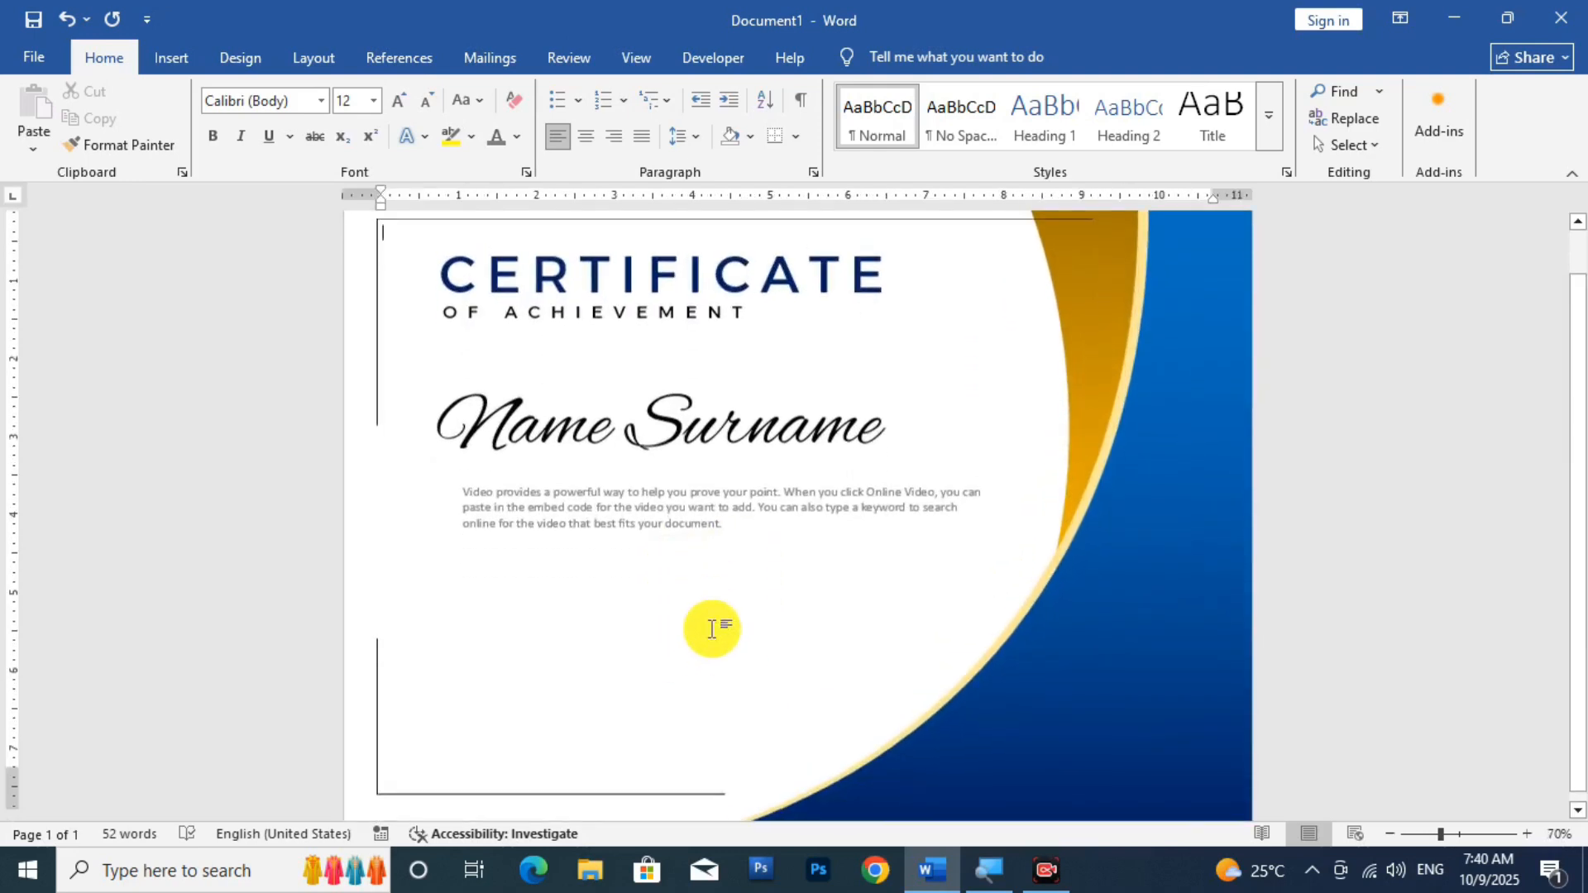
Duplicate the OF ACHIEVEMENT line and place the copy below the sample paragraph, keeping the same left alignment
left_click(601, 292)
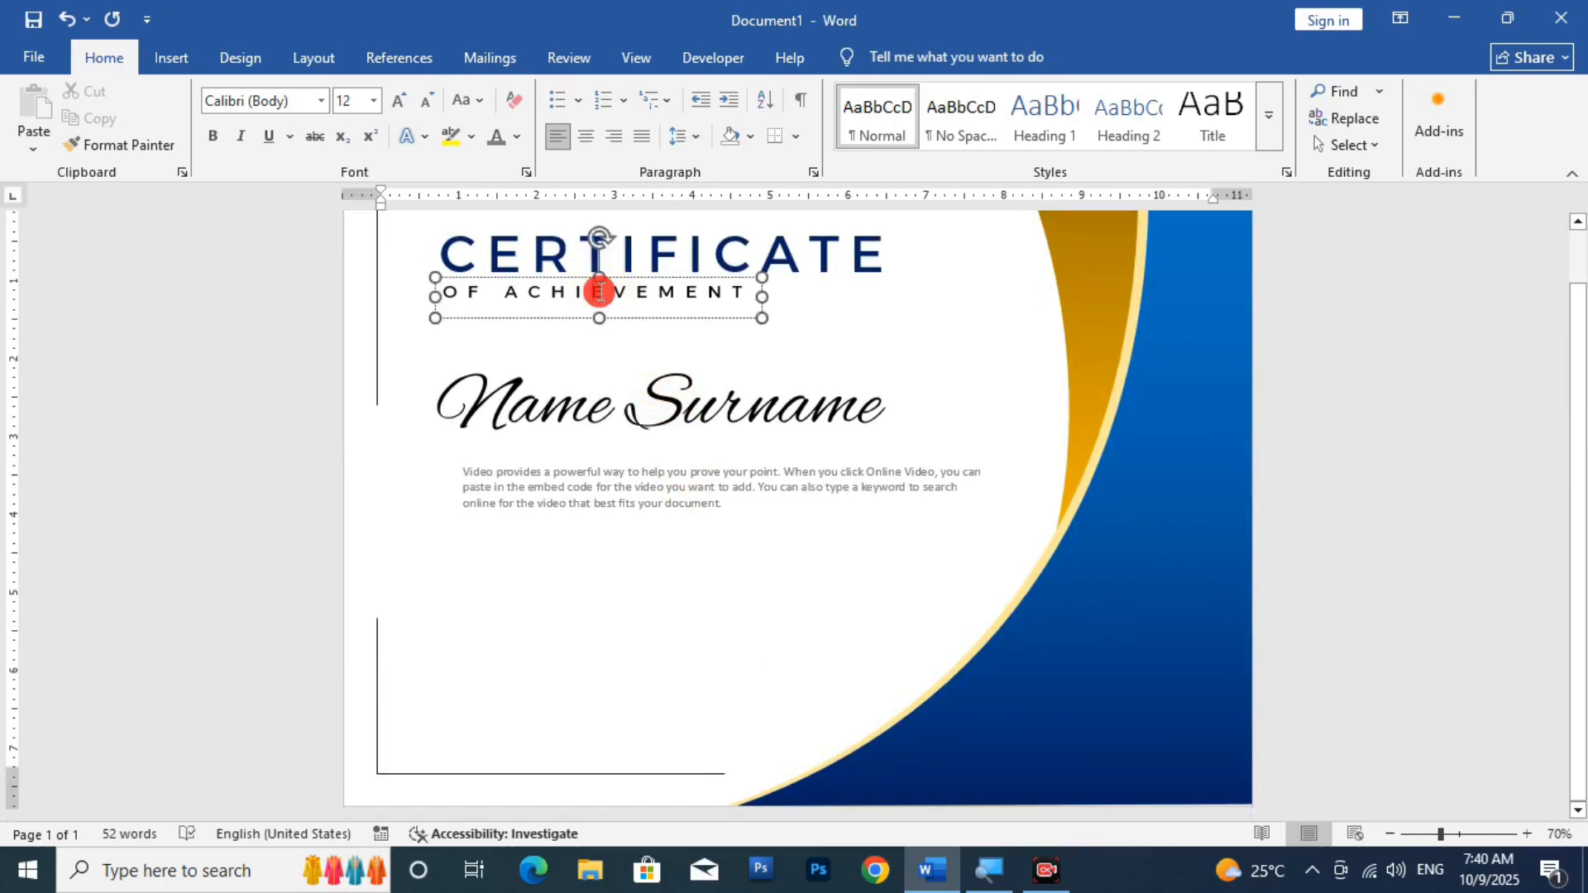
left_click_drag(556, 321, 548, 592)
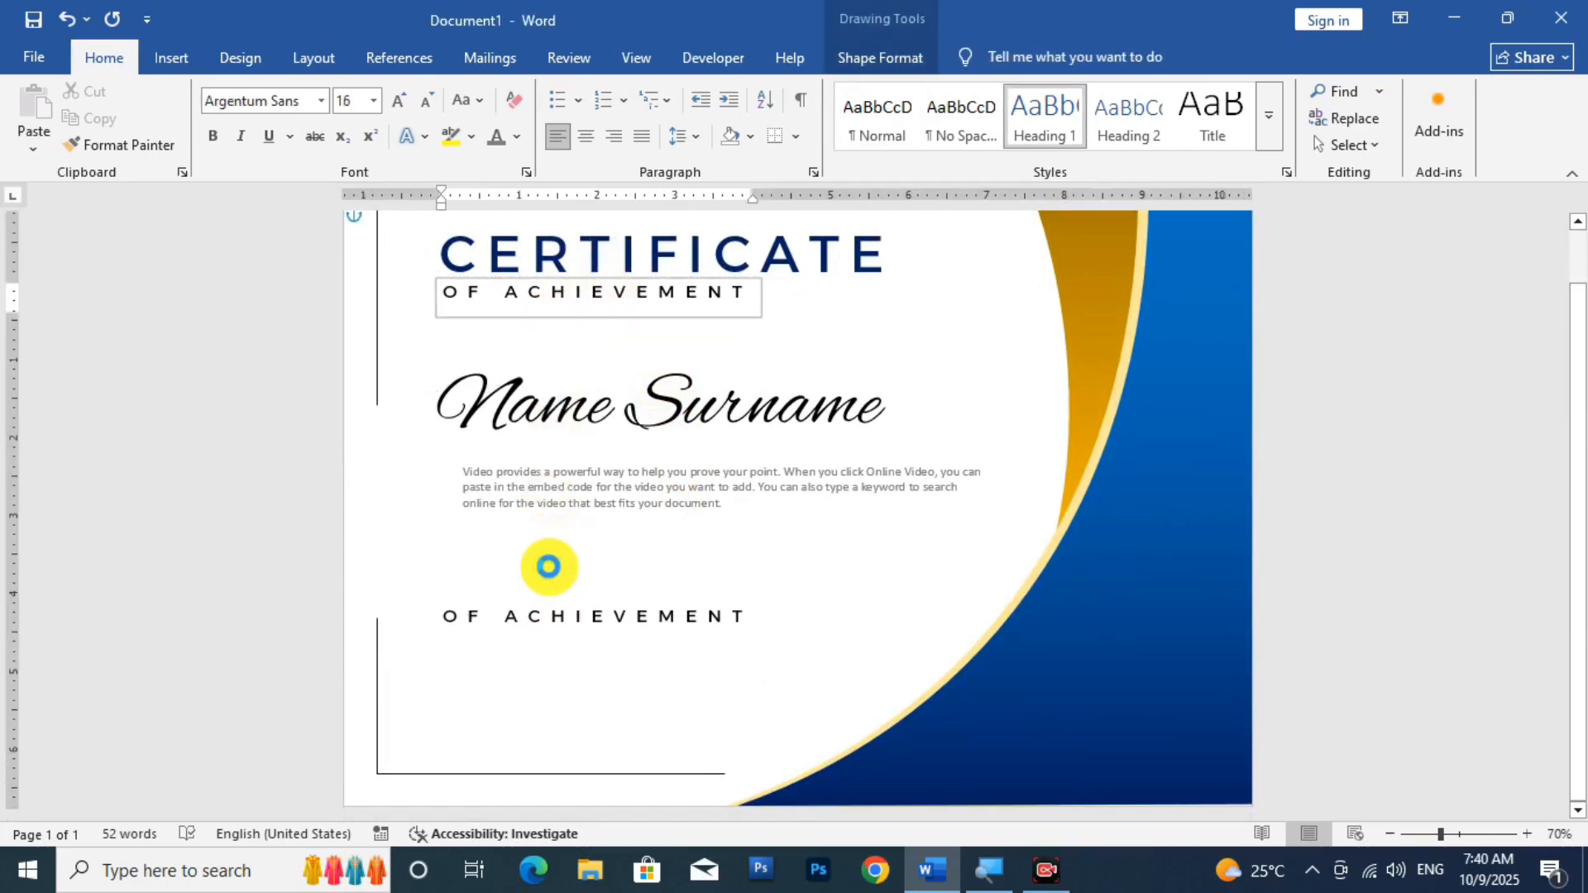
left_click(549, 568)
Replace the text of the copied line below the paragraph with DATE in capitals
left_click(571, 633)
key("ctrl+a")
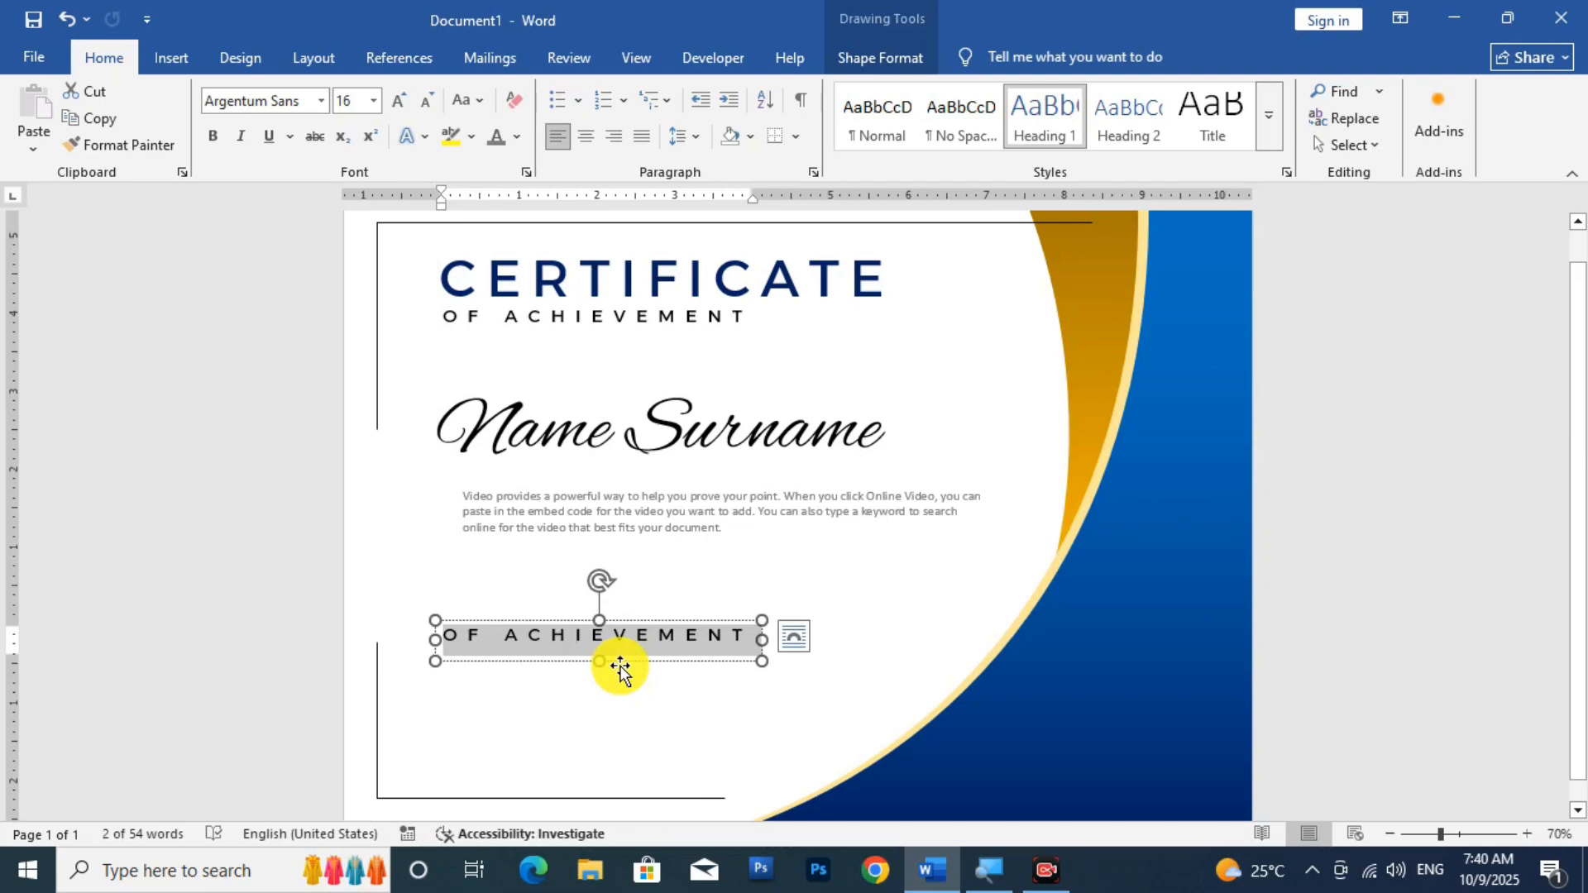
type("Da")
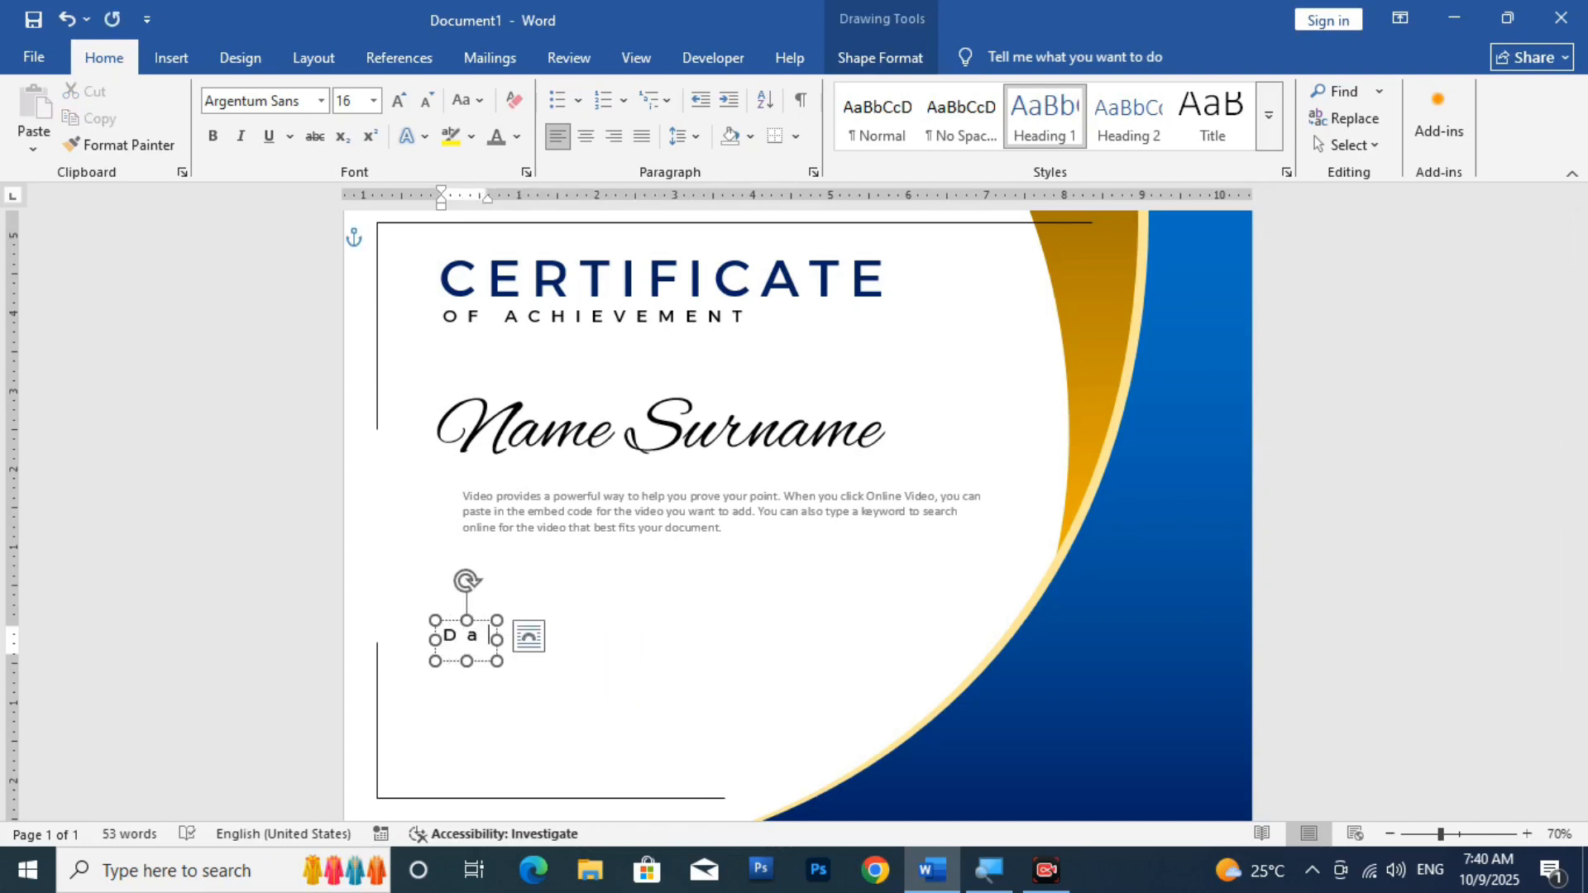
key("BackSpace")
key("BackSpace")
type("date")
key("BackSpace")
key("BackSpace")
key("BackSpace")
key("BackSpace")
type("DATE")
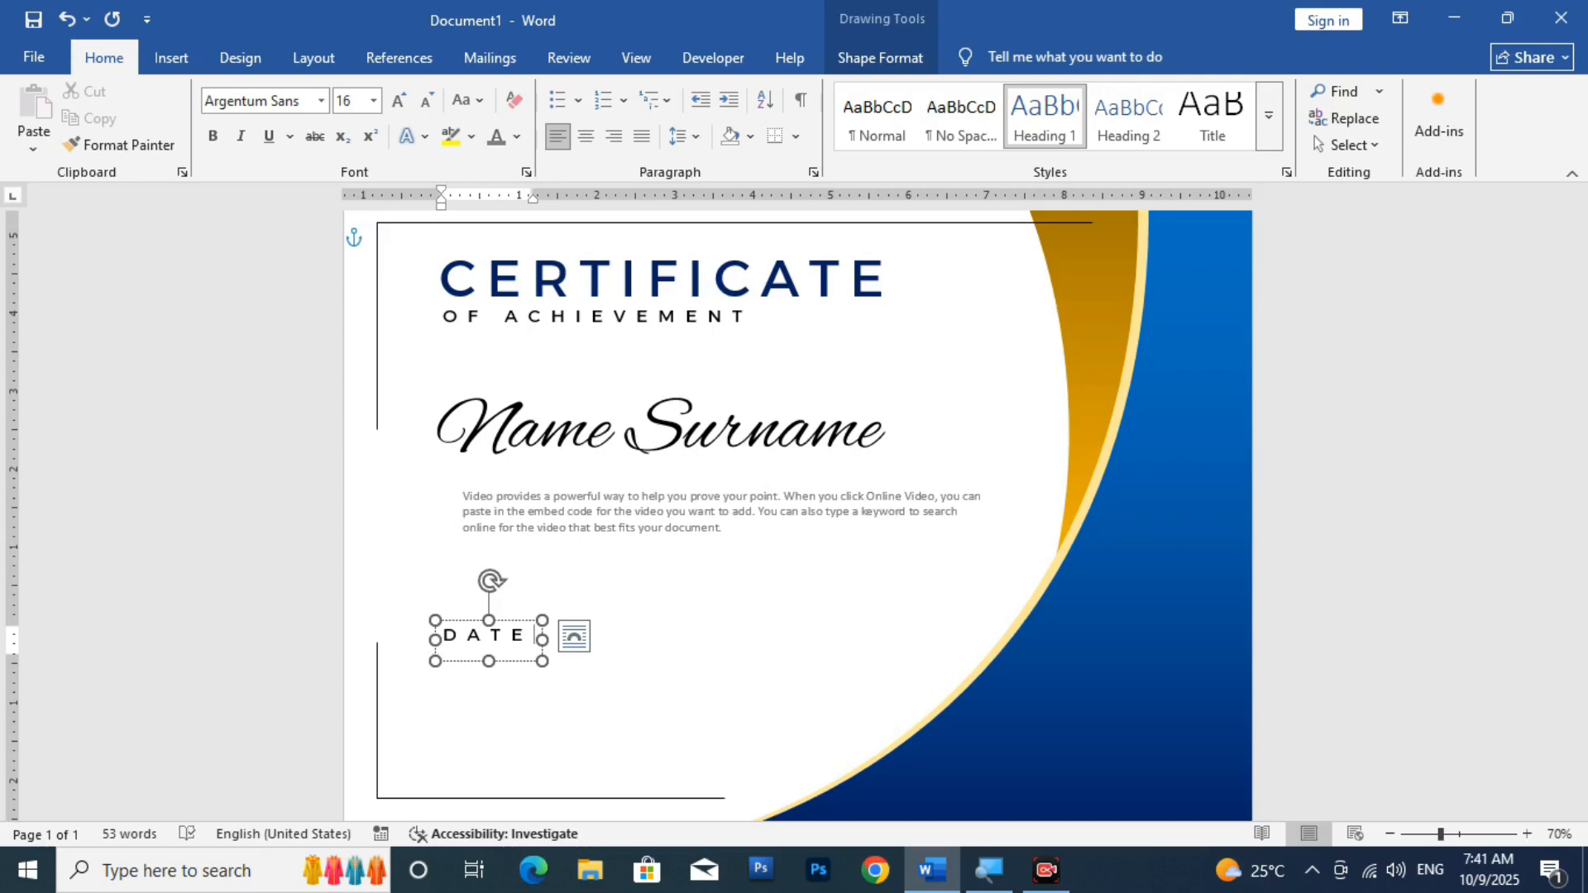
Set the expanded character spacing of the DATE label to 0 pt
double_click(496, 637)
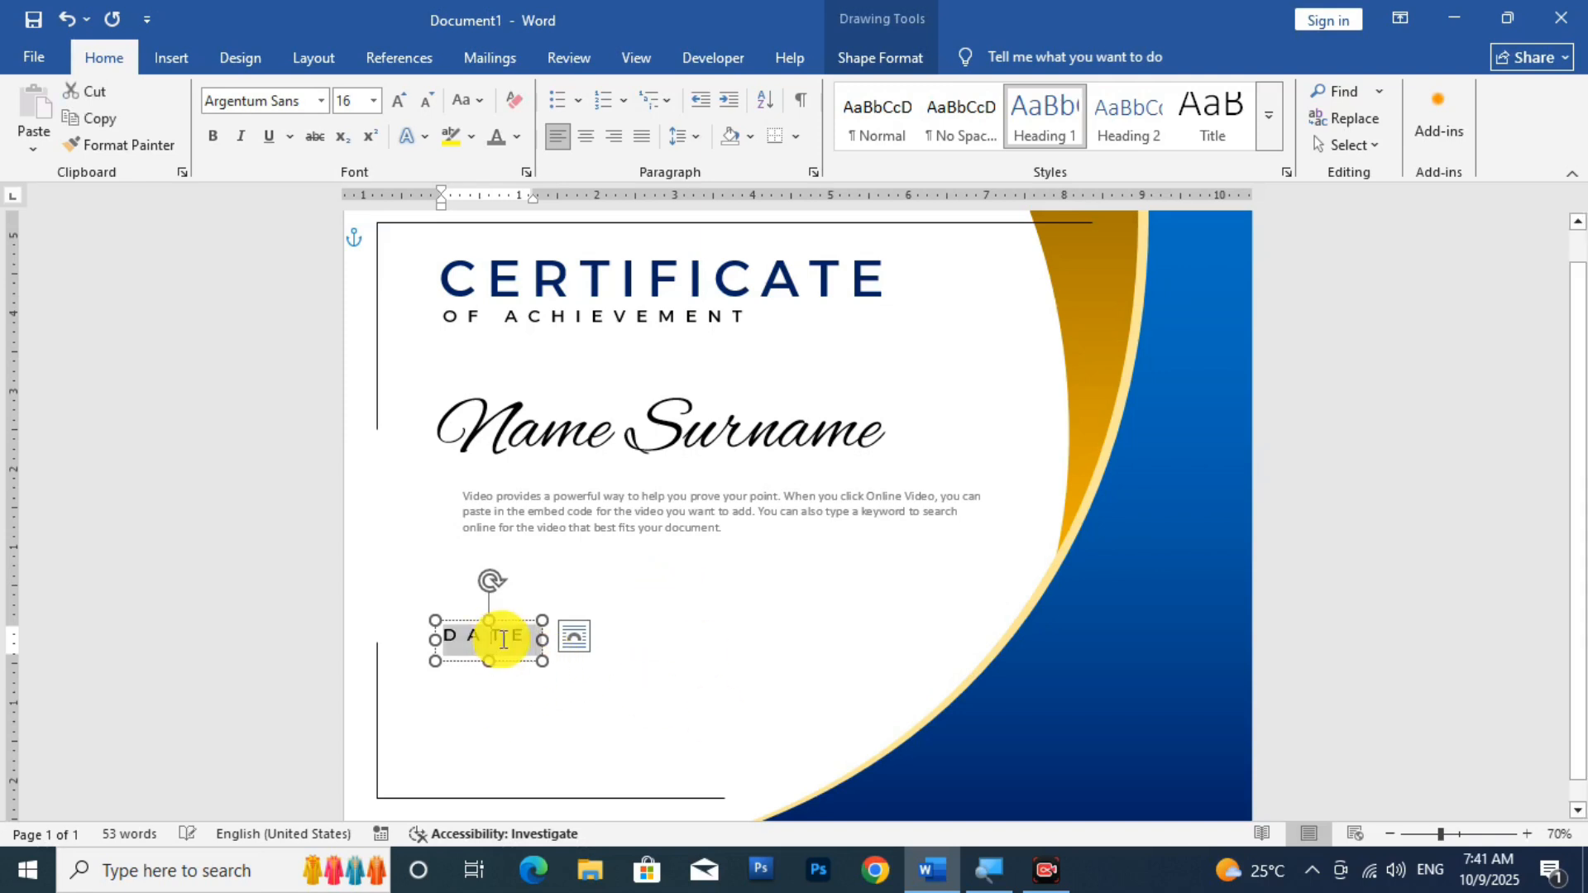
left_click(523, 173)
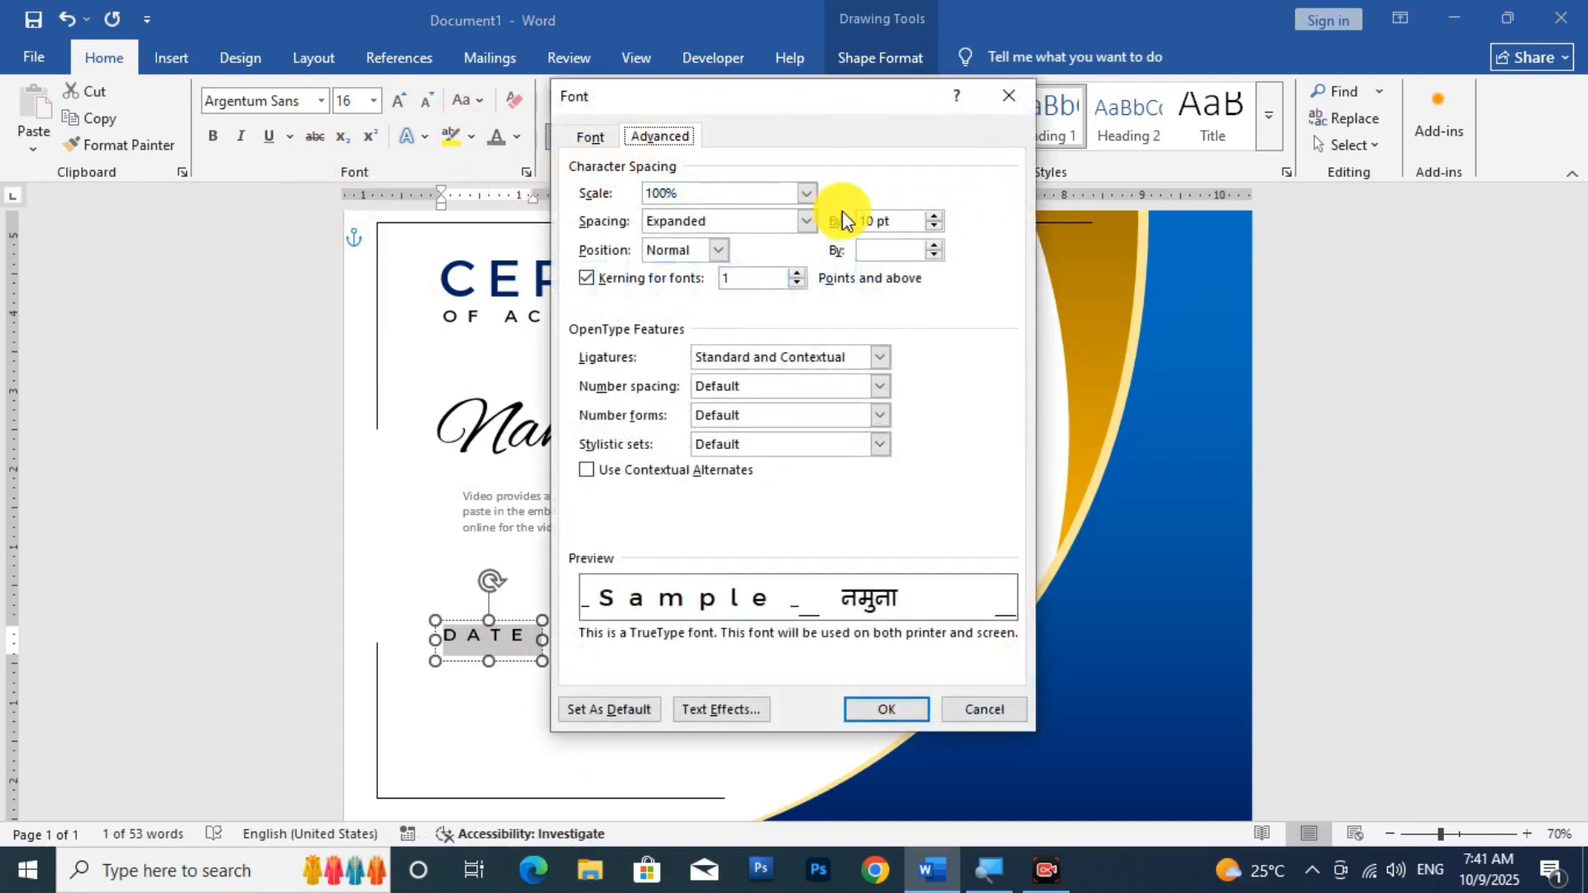
type("0")
key("Return")
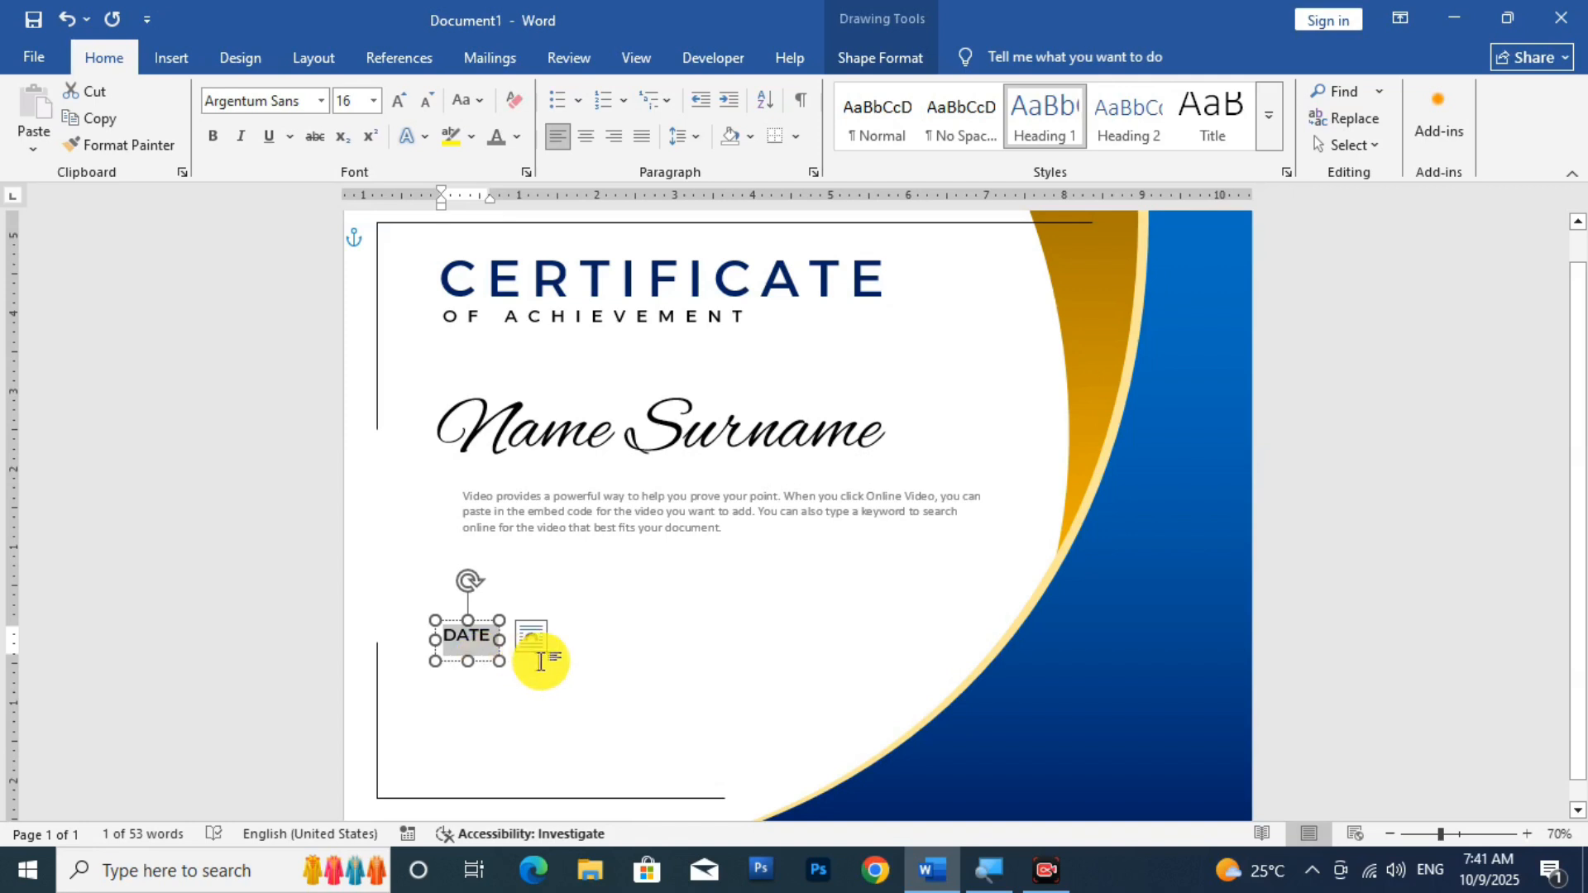
left_click(628, 657)
Duplicate the DATE label to its right under the paragraph and change the copy's text to SIGNATURE
left_click(480, 639)
left_click_drag(480, 662, 725, 648)
left_click(771, 629)
key("ctrl+a")
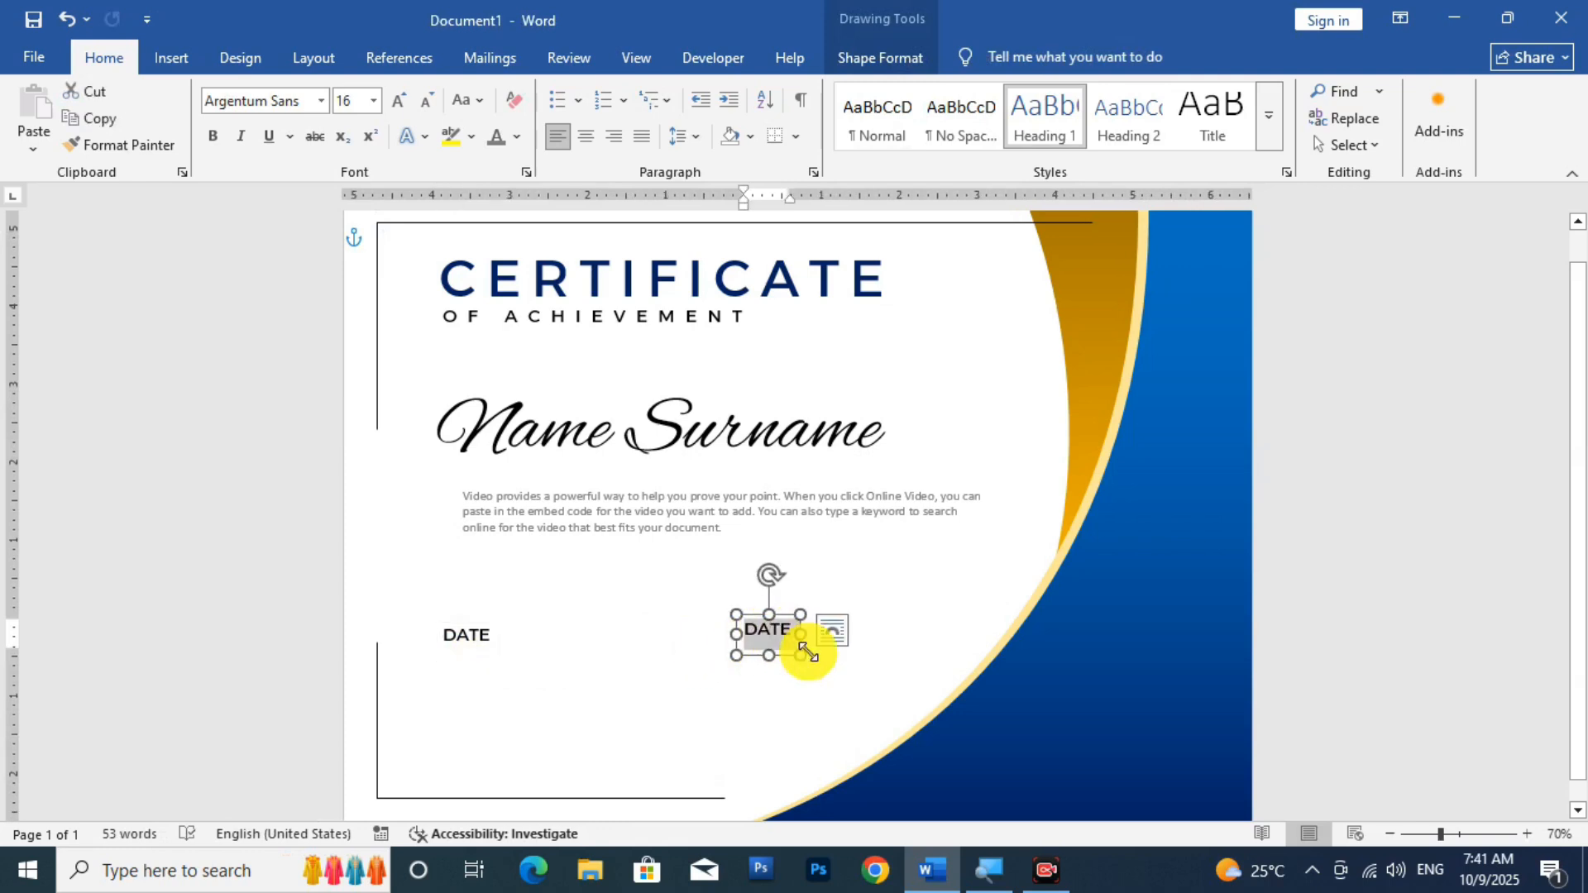
type("SI")
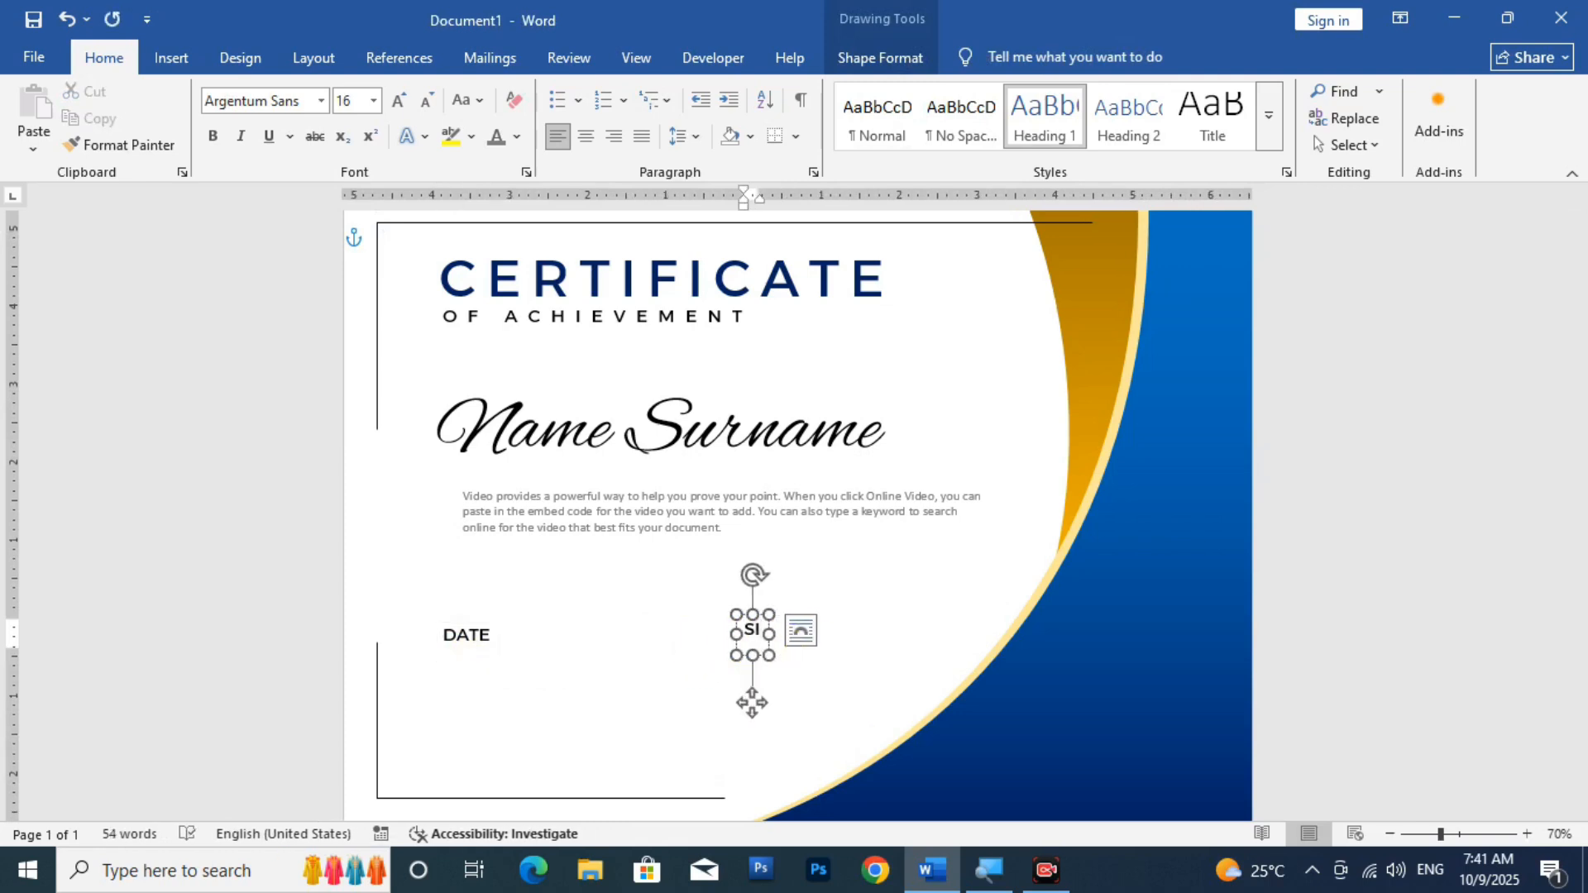
type("GNATURE")
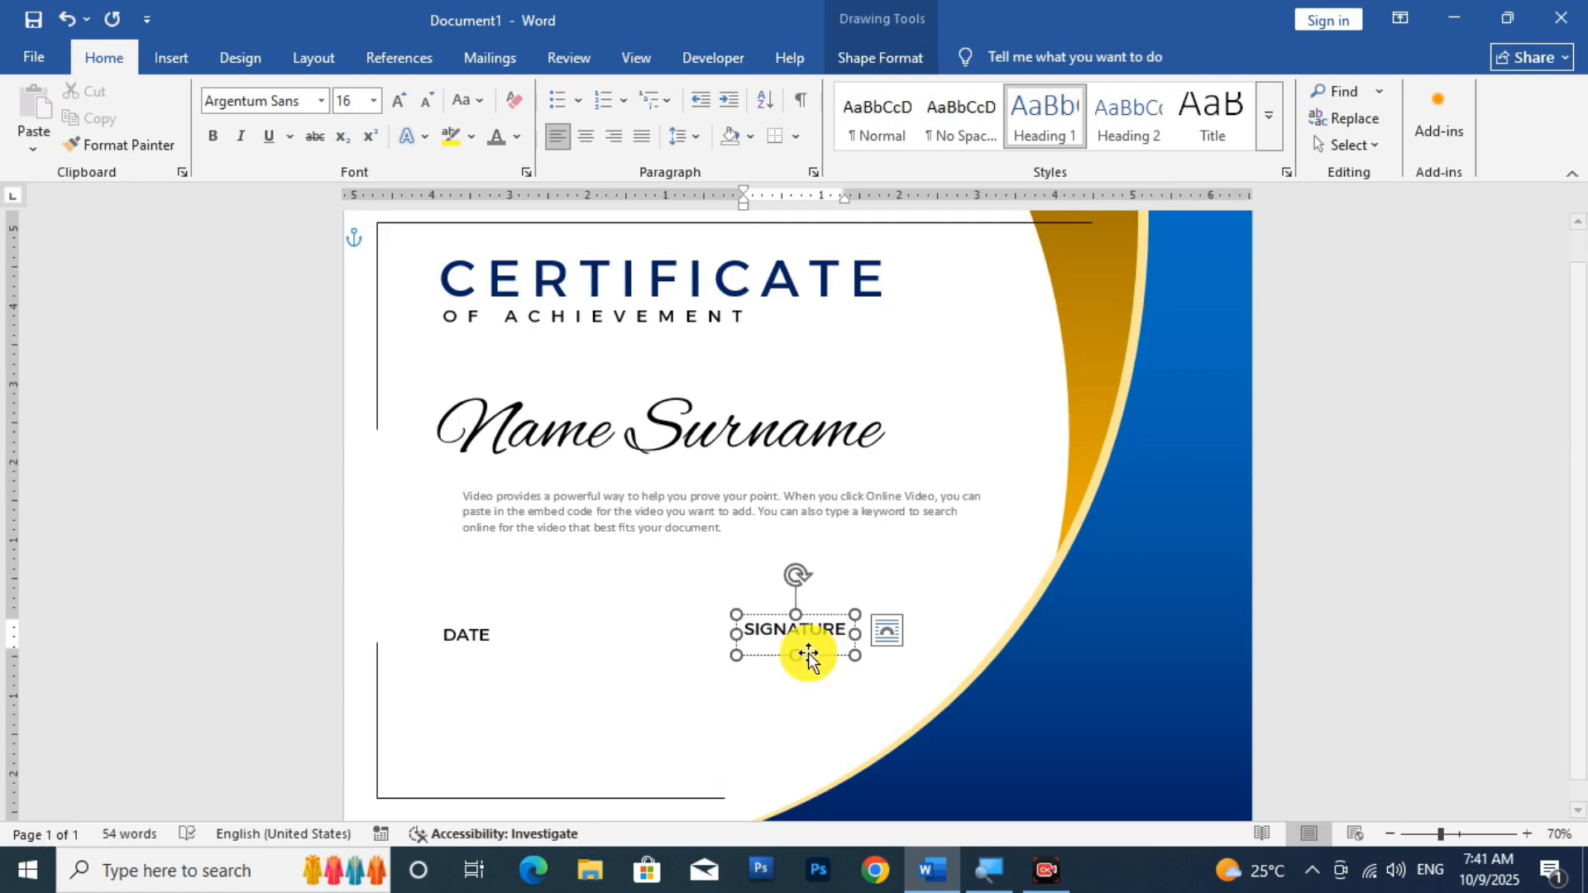
Move the DATE and SIGNATURE labels straight down toward the lower border line
left_click(463, 640)
left_click_drag(483, 667, 483, 718)
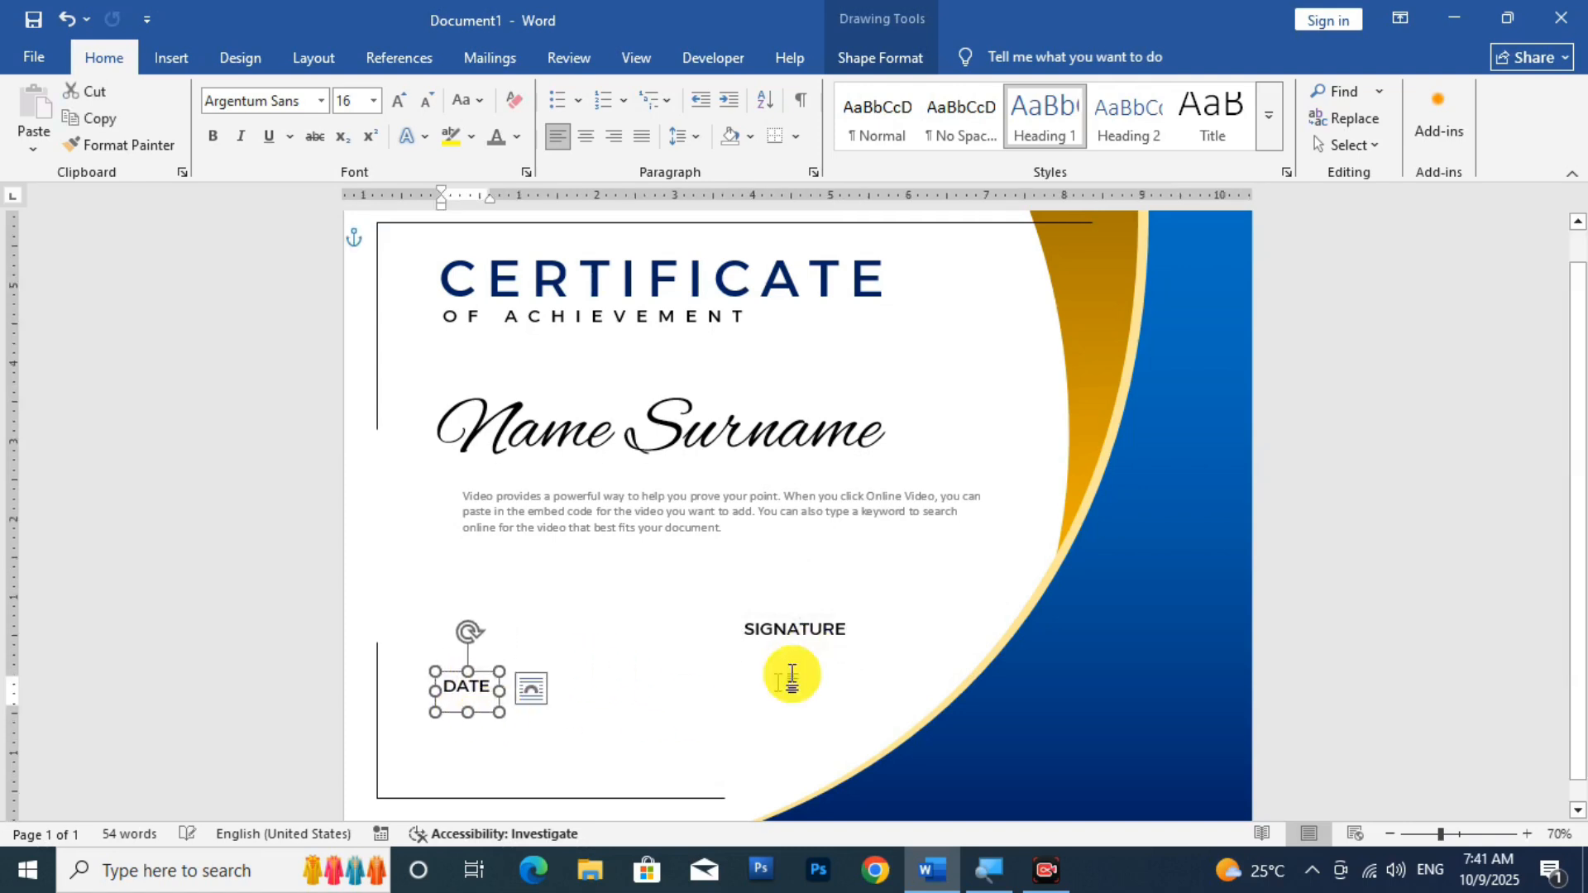
left_click(805, 630)
left_click_drag(812, 656, 813, 699)
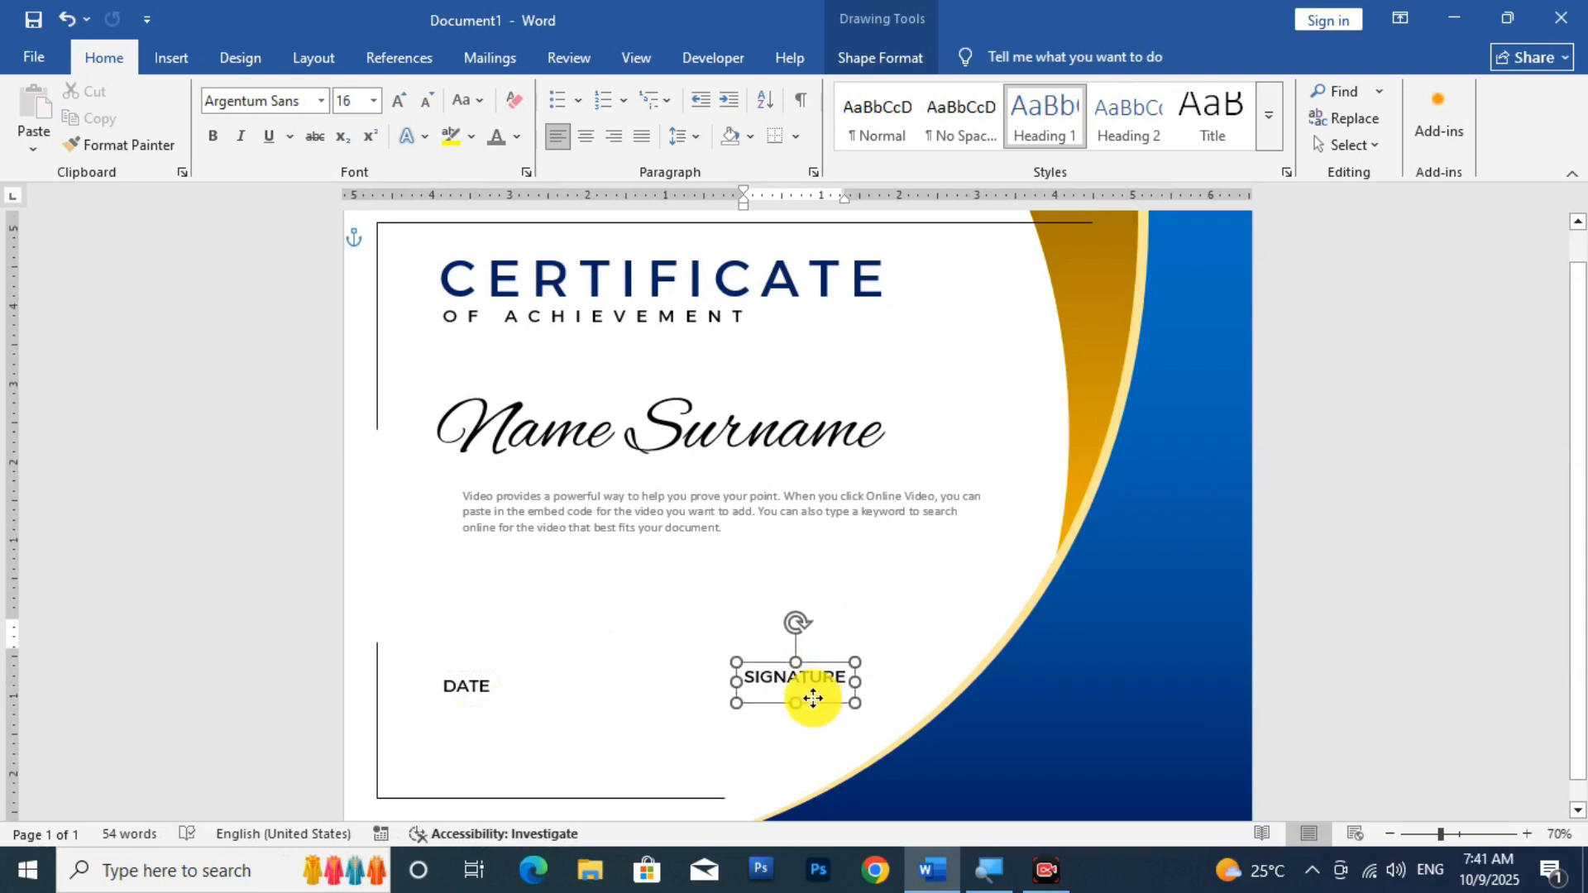
left_click(574, 657)
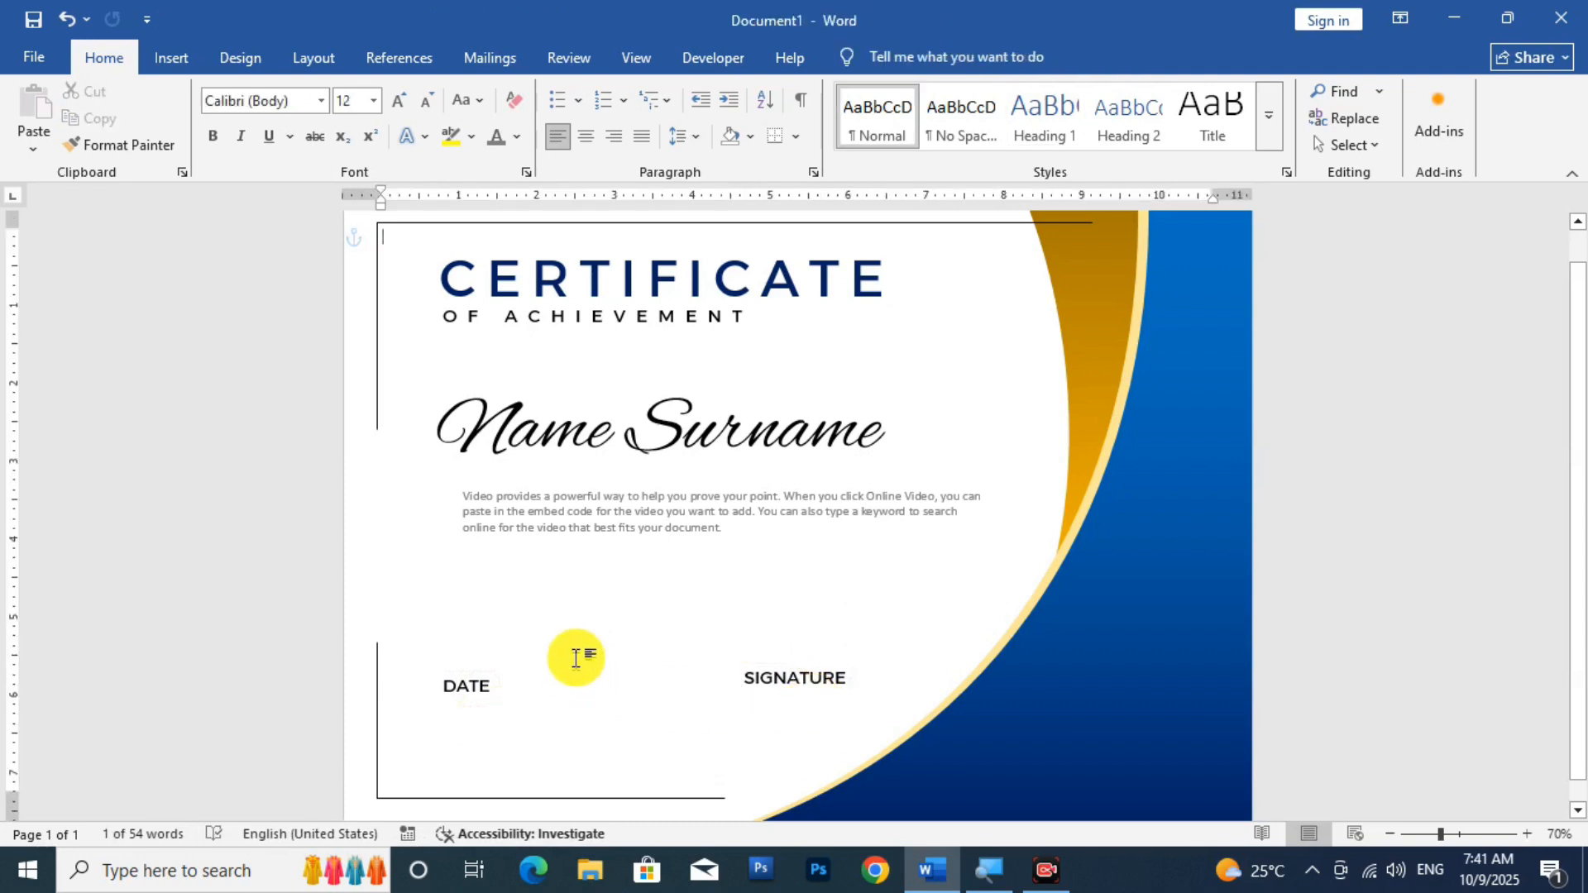
Duplicate the DATE label just above itself and replace the copy's text with a row of underscores as a writing line
left_click(469, 674)
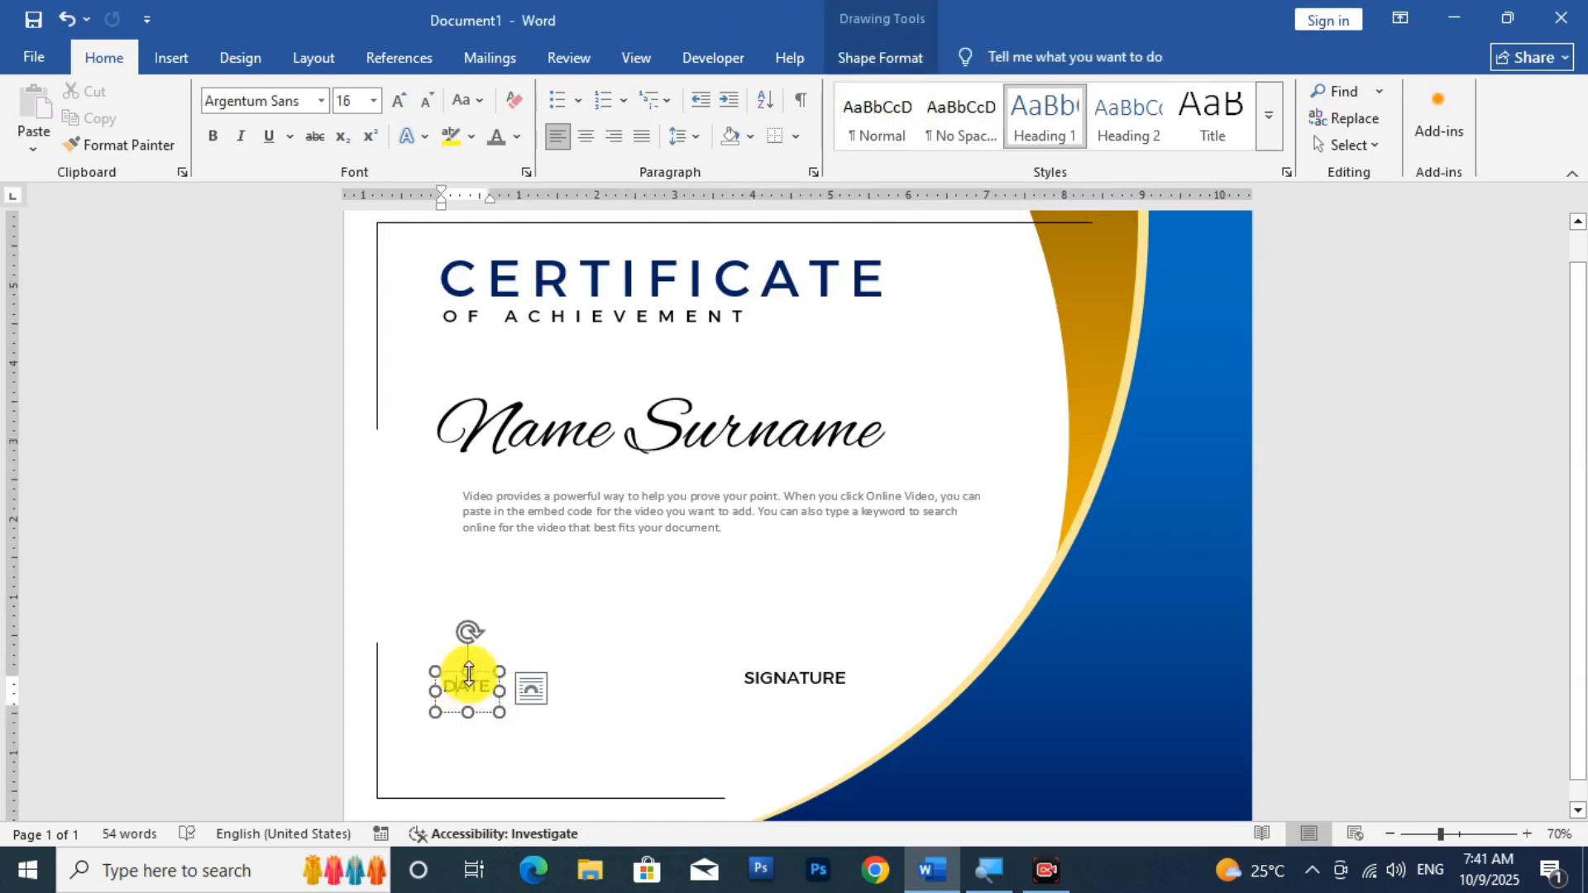
left_click_drag(478, 675, 479, 636)
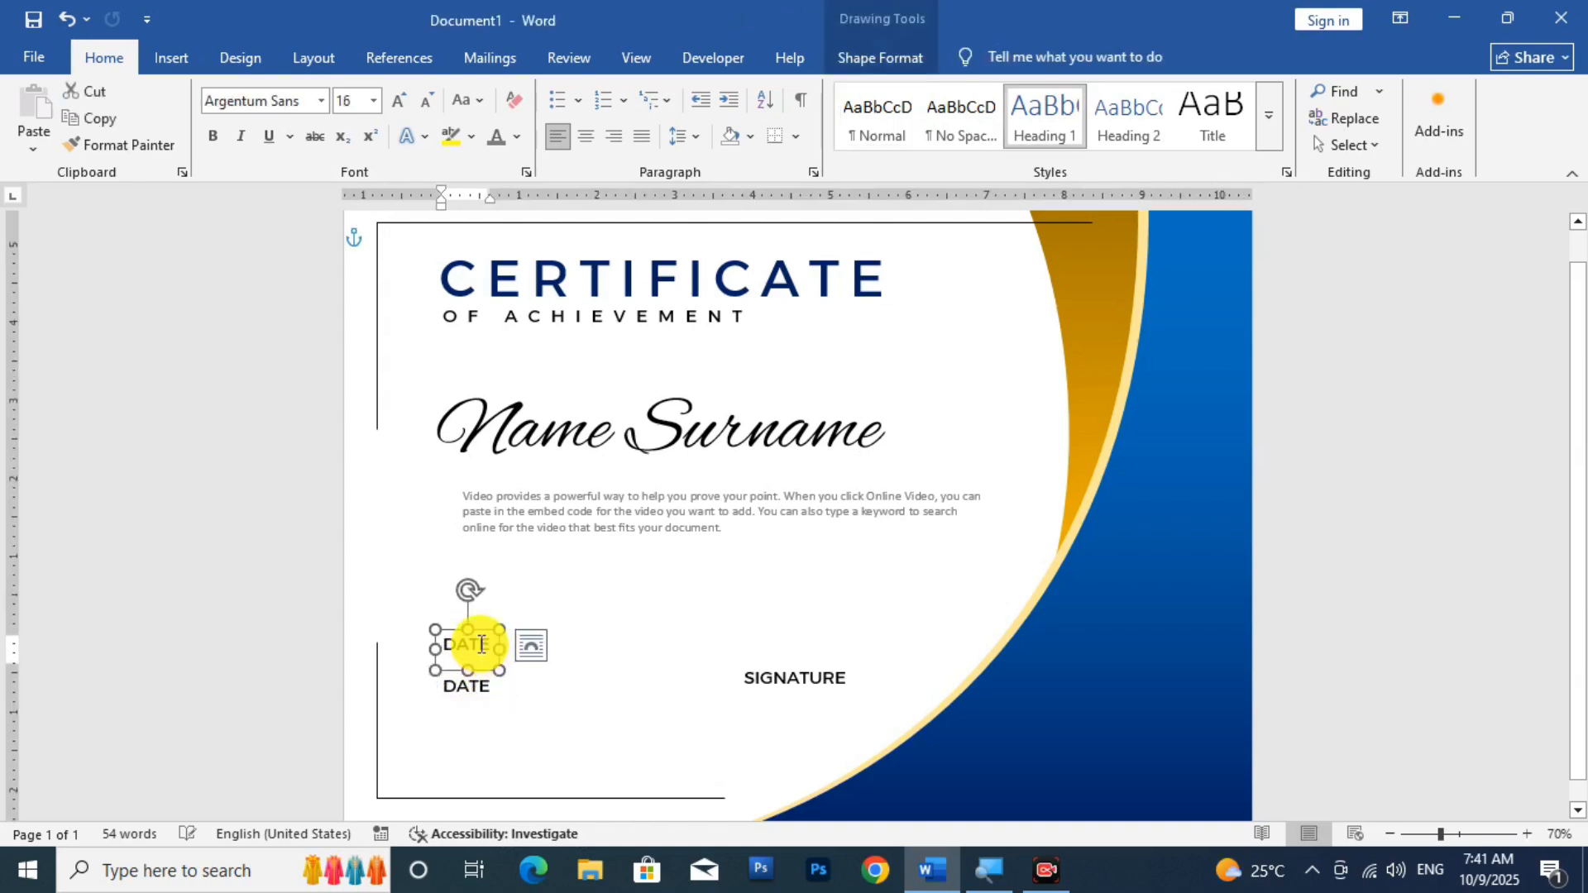
type("____________________")
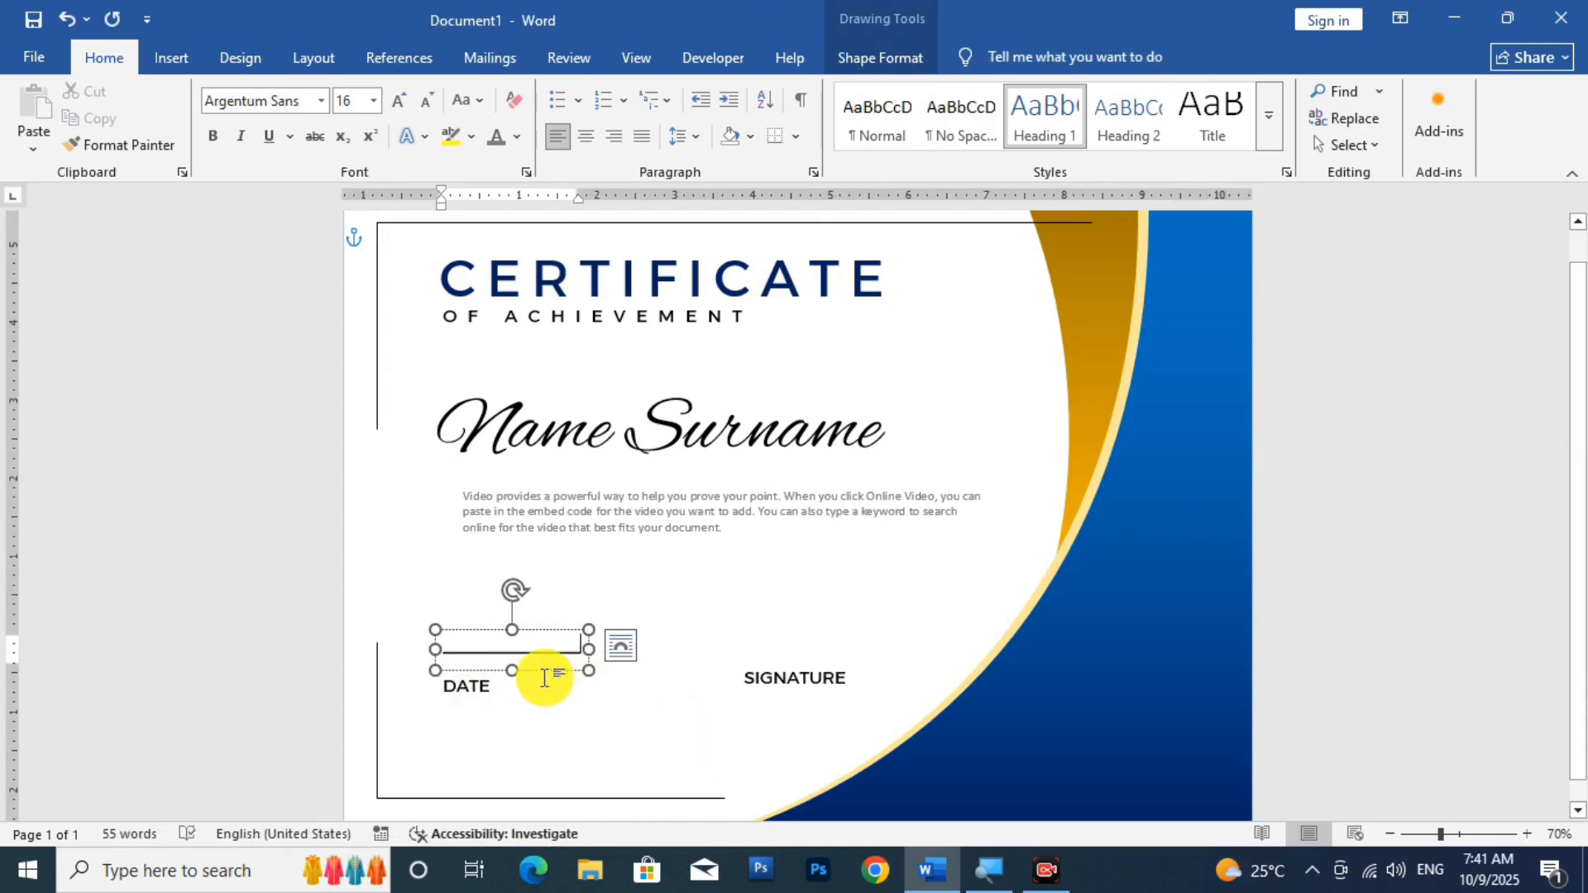
Shift the DATE label to the right so it is centered under its underscore line
left_click(468, 703)
left_click_drag(481, 717, 514, 717)
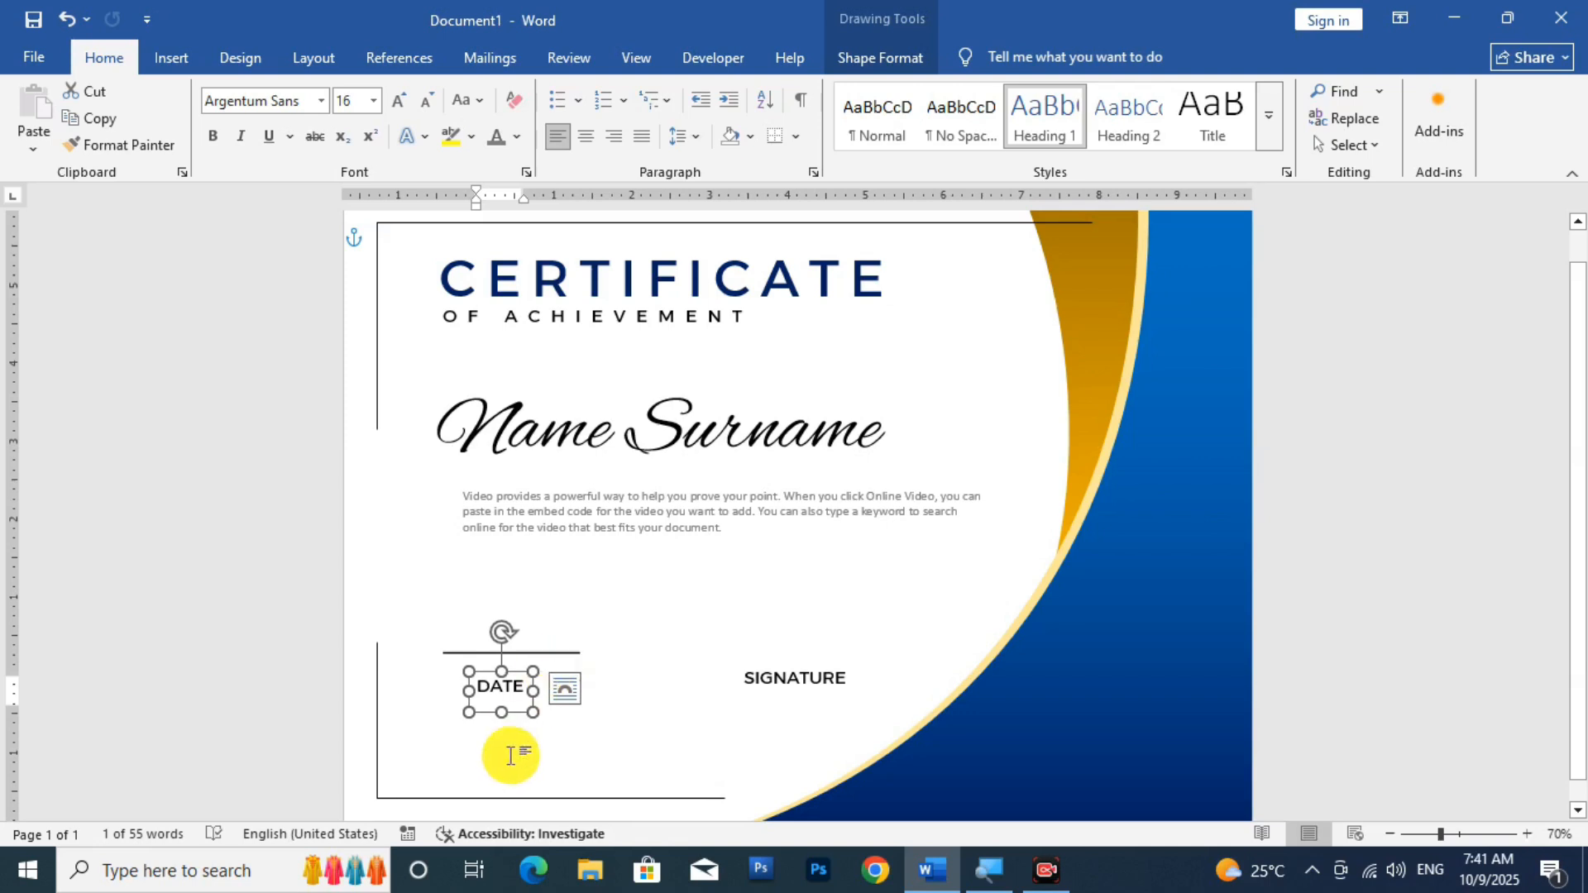
key("Right")
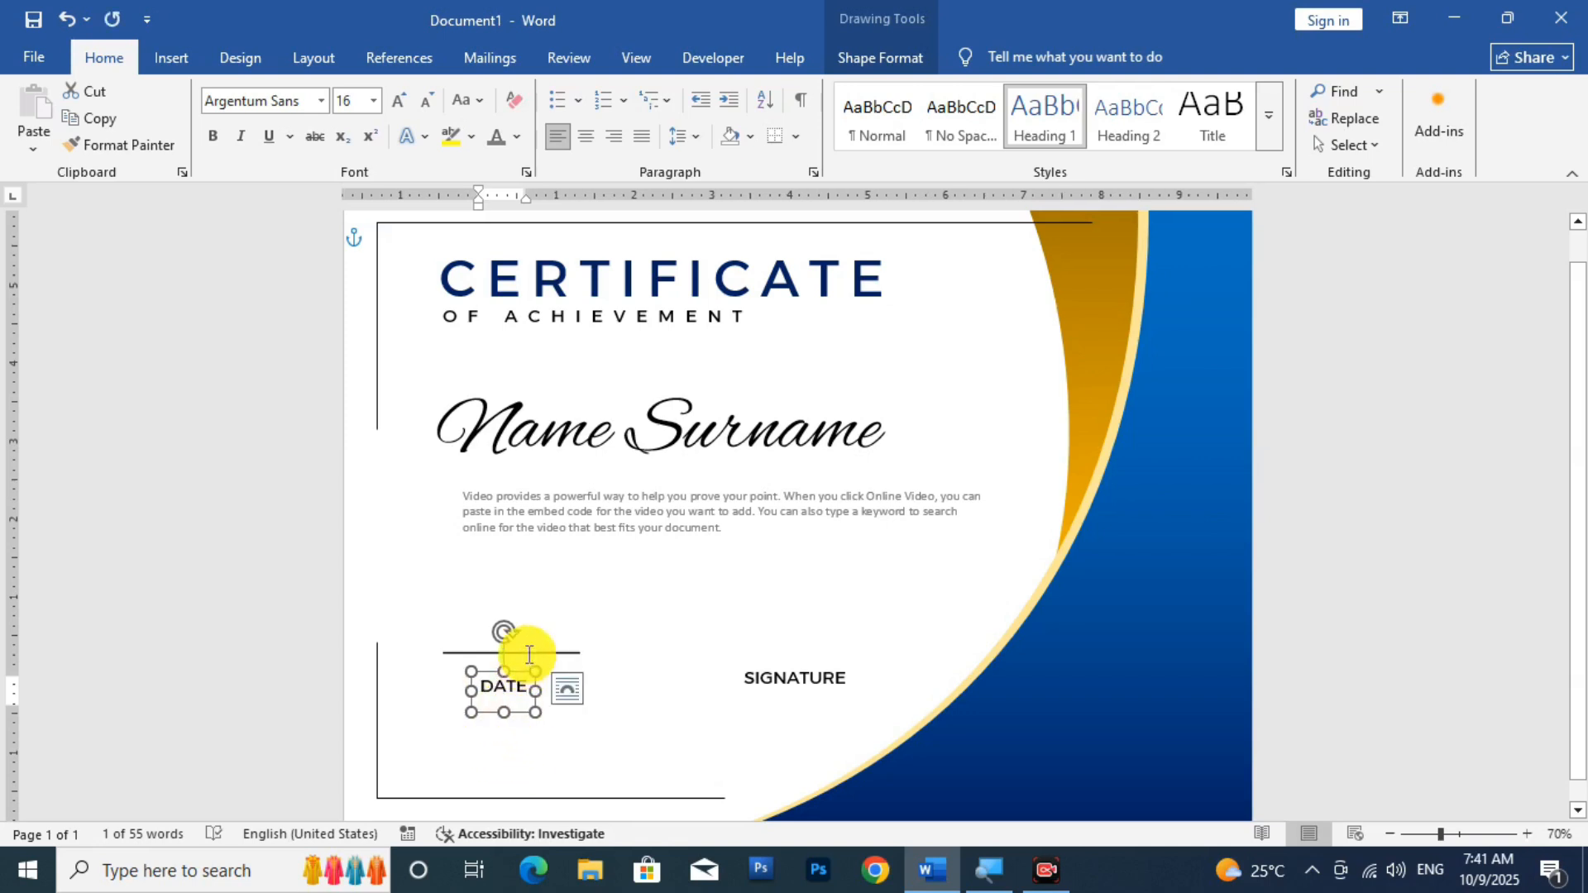
Lower the underscore line close to the DATE label and place a copy of it above the SIGNATURE label
left_click(529, 653)
mouse_move(560, 672)
left_mouse_down()
mouse_move(562, 689)
mouse_move(823, 689)
mouse_move(804, 621)
left_mouse_up()
left_click(785, 678)
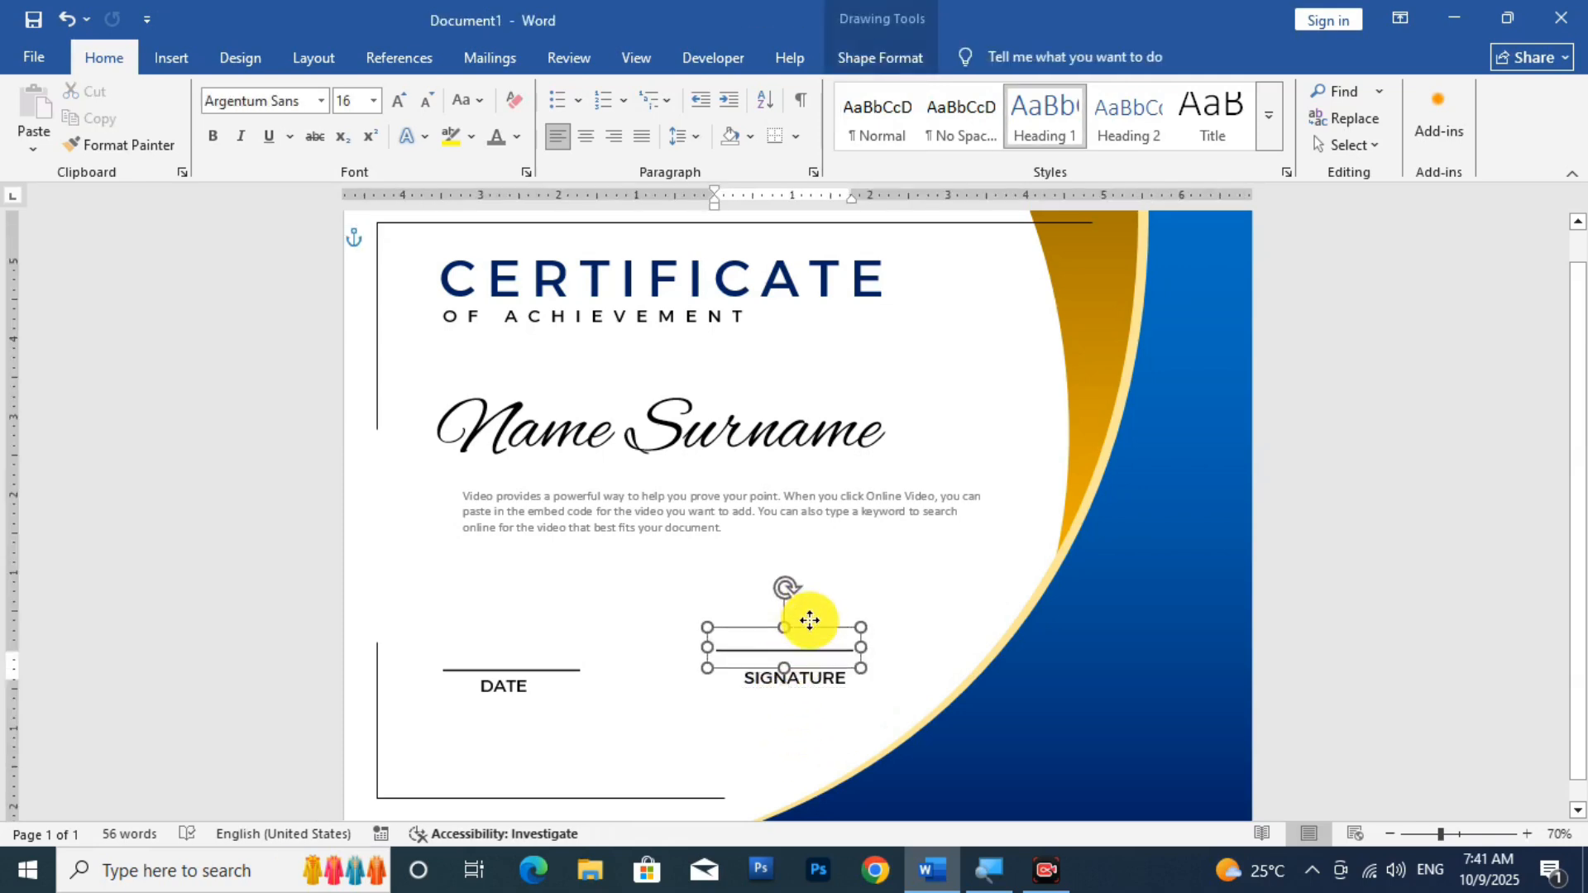
Nudge the SIGNATURE label down until it is level with the DATE label
left_click(799, 698)
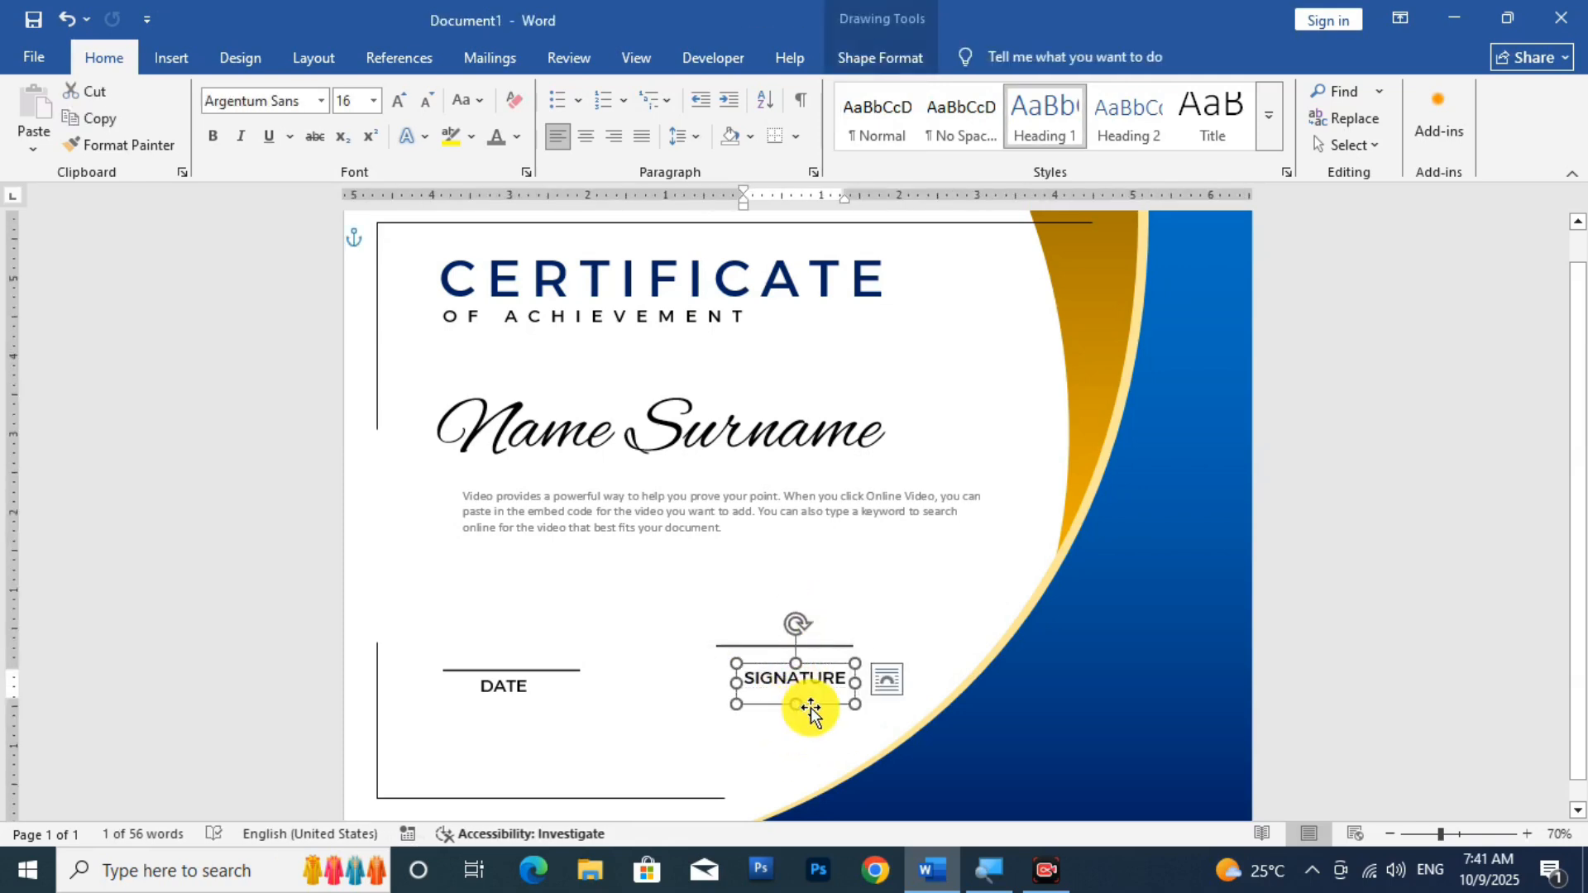
key("Down")
key("Down")
key("Down")
key("Down")
key("Down")
key("Down")
Move the signature underscore line down and slightly right so it sits just above the SIGNATURE label, level with the date line
left_click(817, 638)
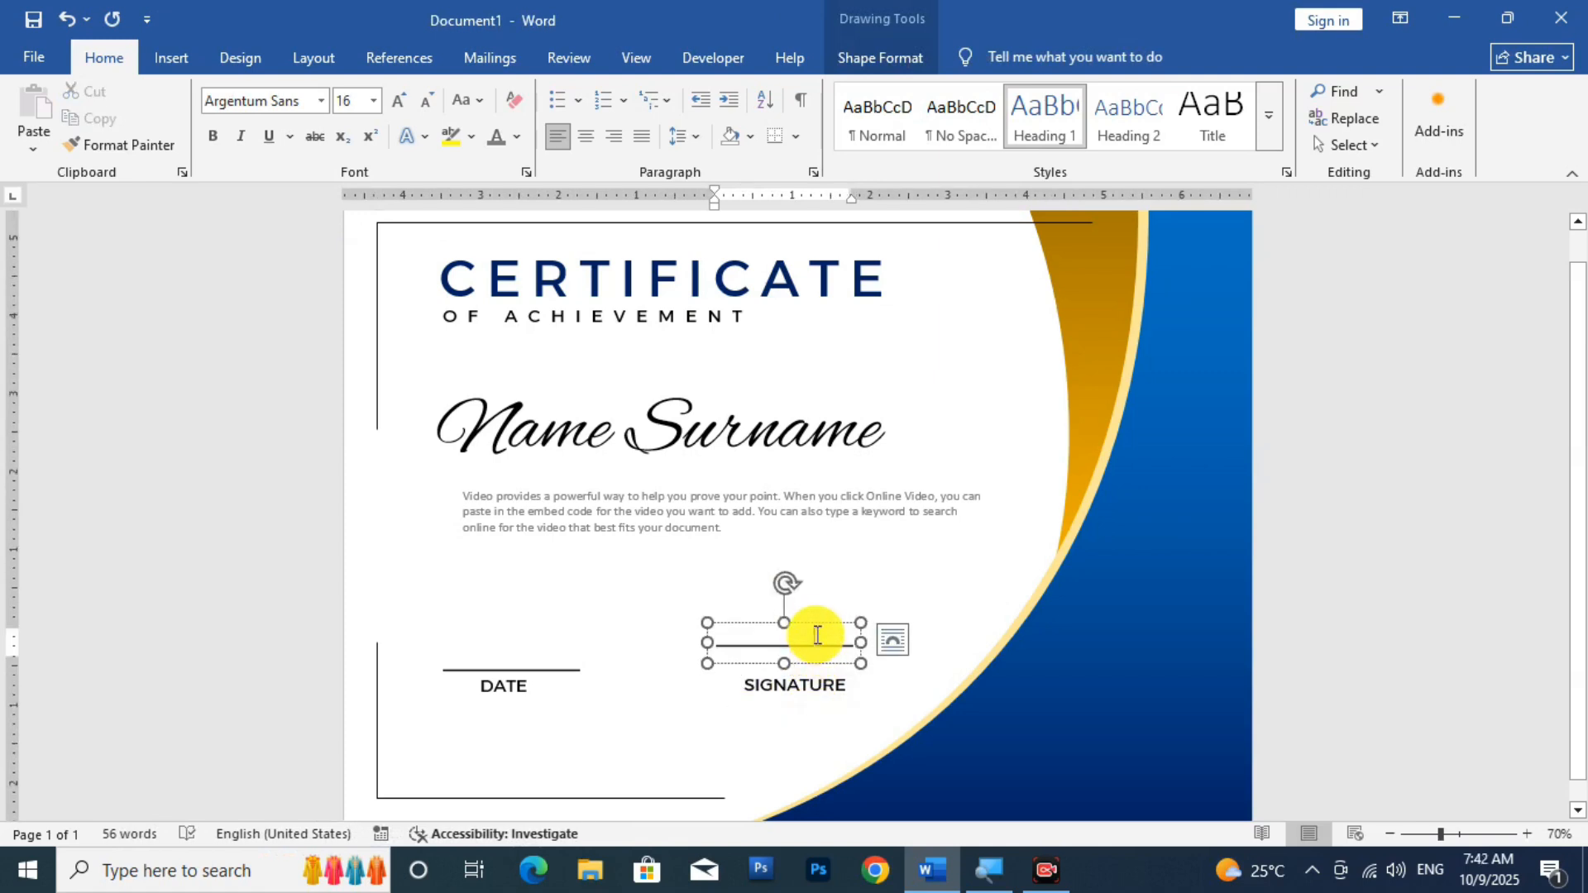
left_click_drag(819, 626, 821, 655)
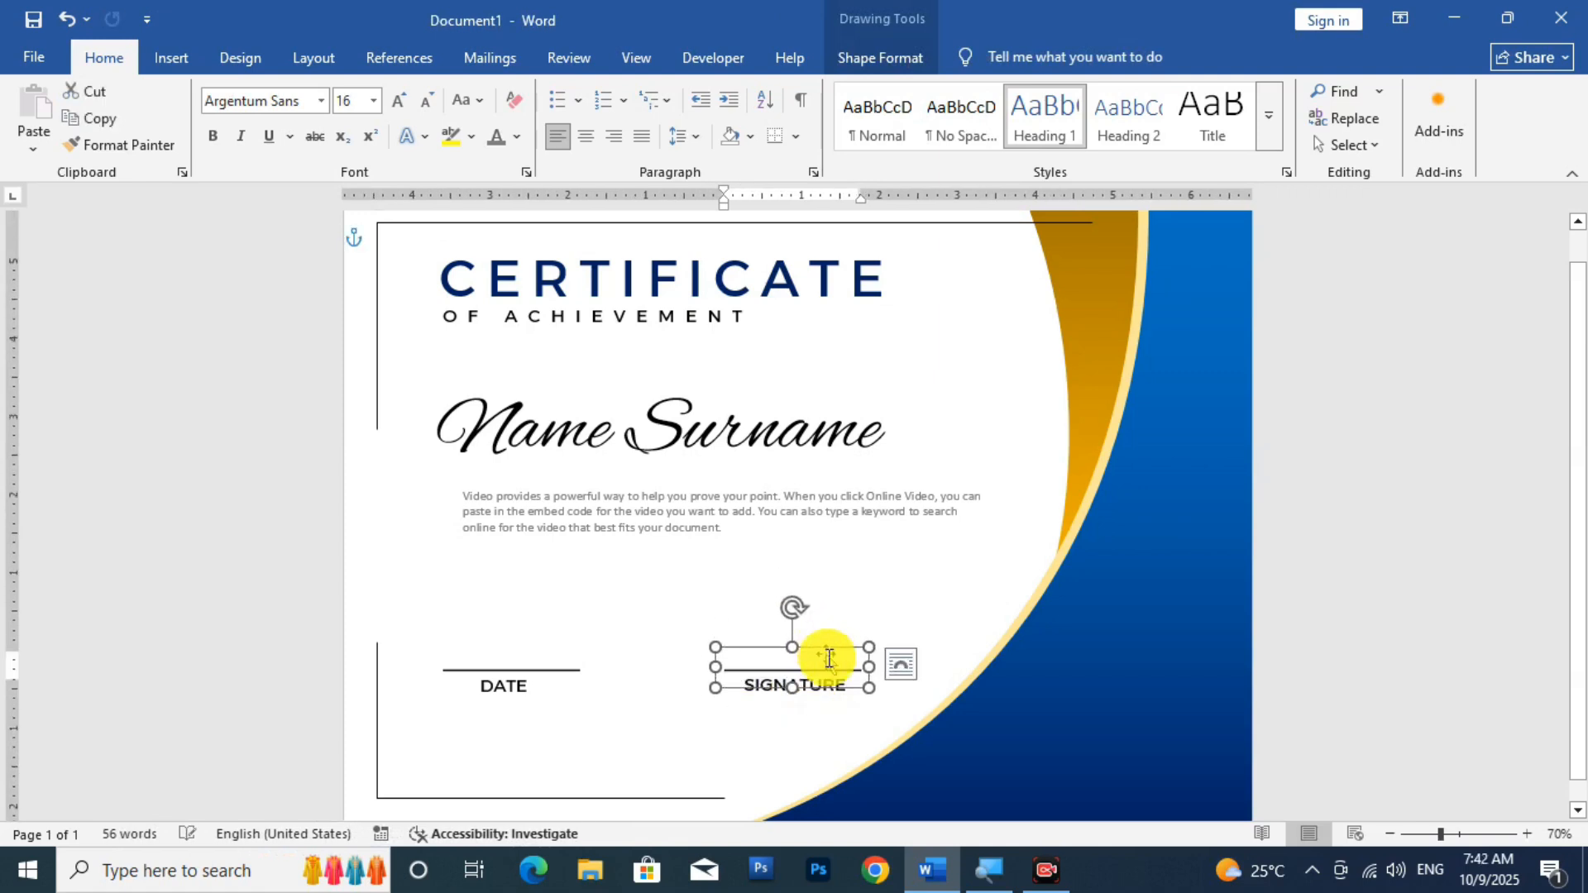
left_click(670, 732)
scroll(631, 698, "down", 3)
scroll(629, 698, "up", 3)
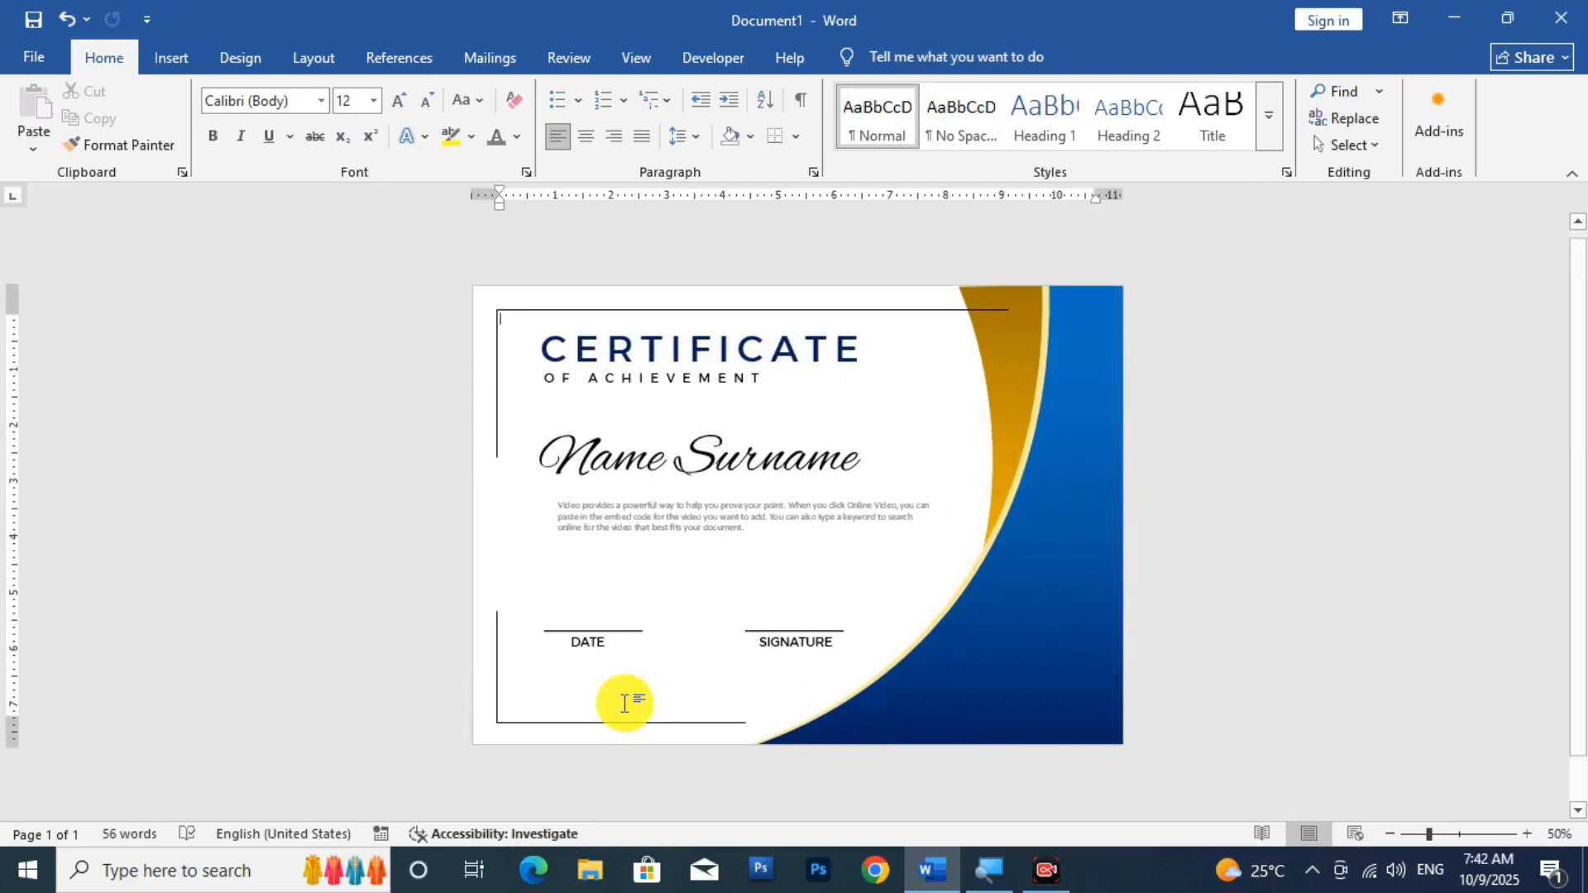
Shift the sample paragraph and the Name Surname text slightly down the certificate
left_click(571, 570)
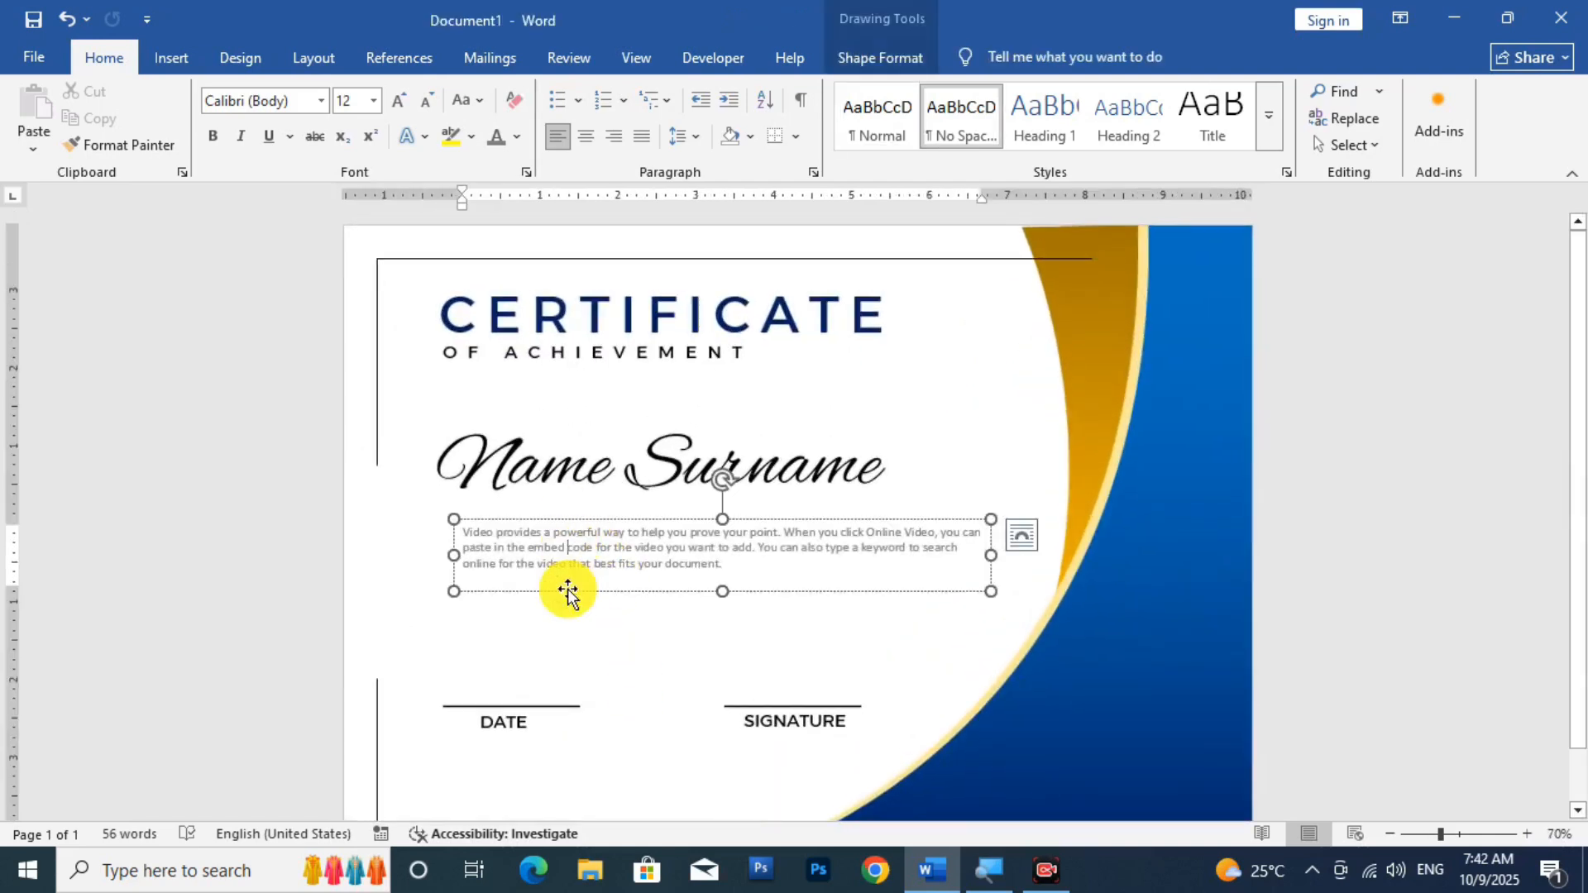
left_click_drag(567, 591, 567, 613)
left_click(583, 468)
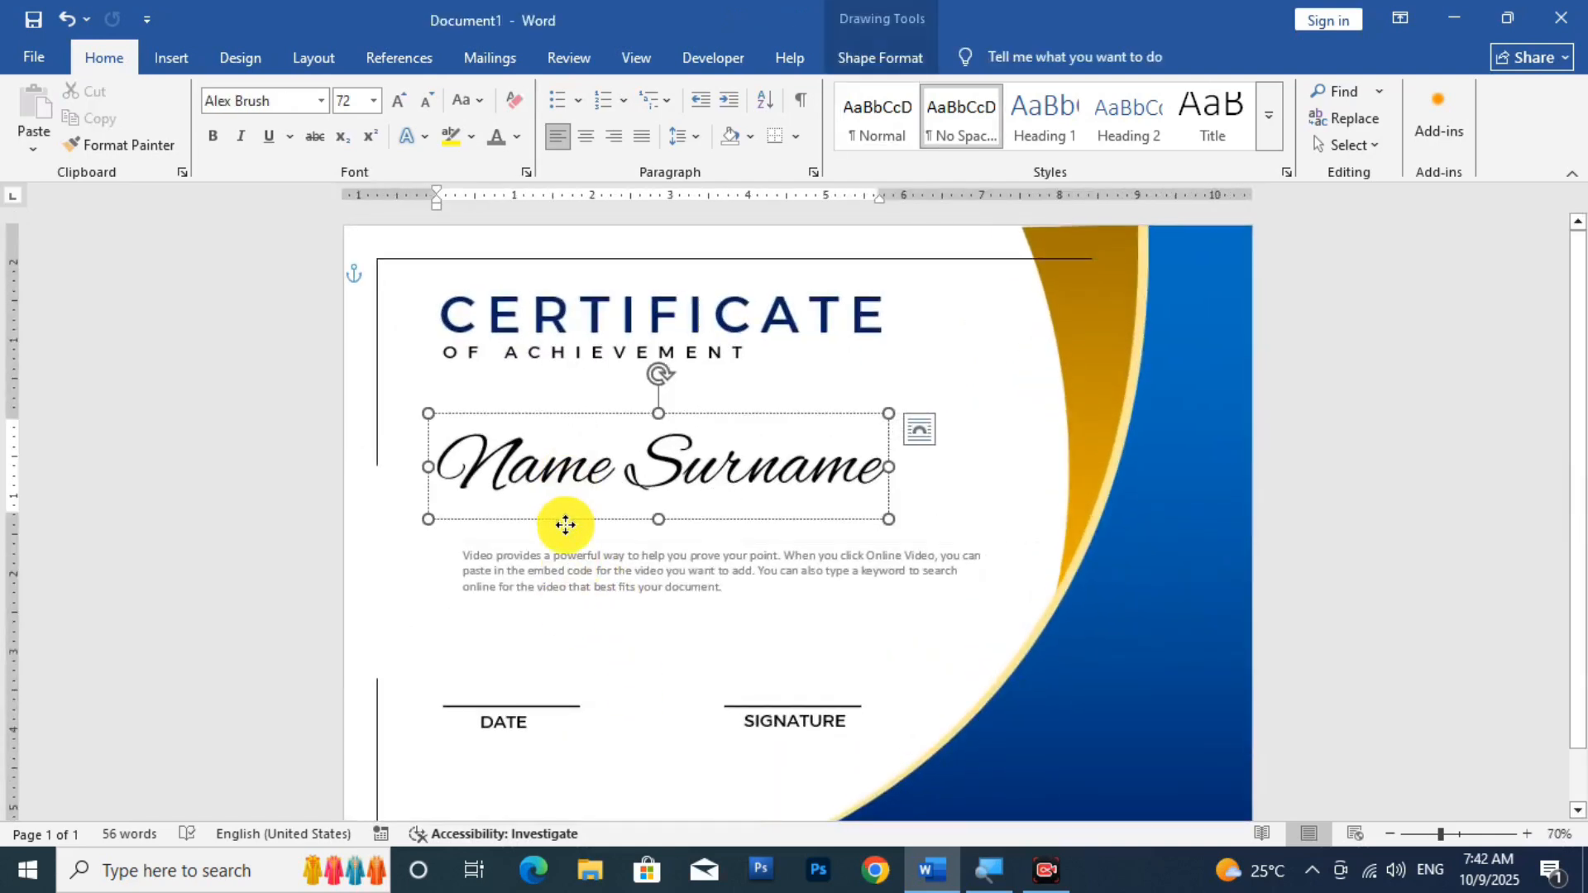
left_click_drag(565, 524, 564, 546)
scroll(642, 586, "down", 2)
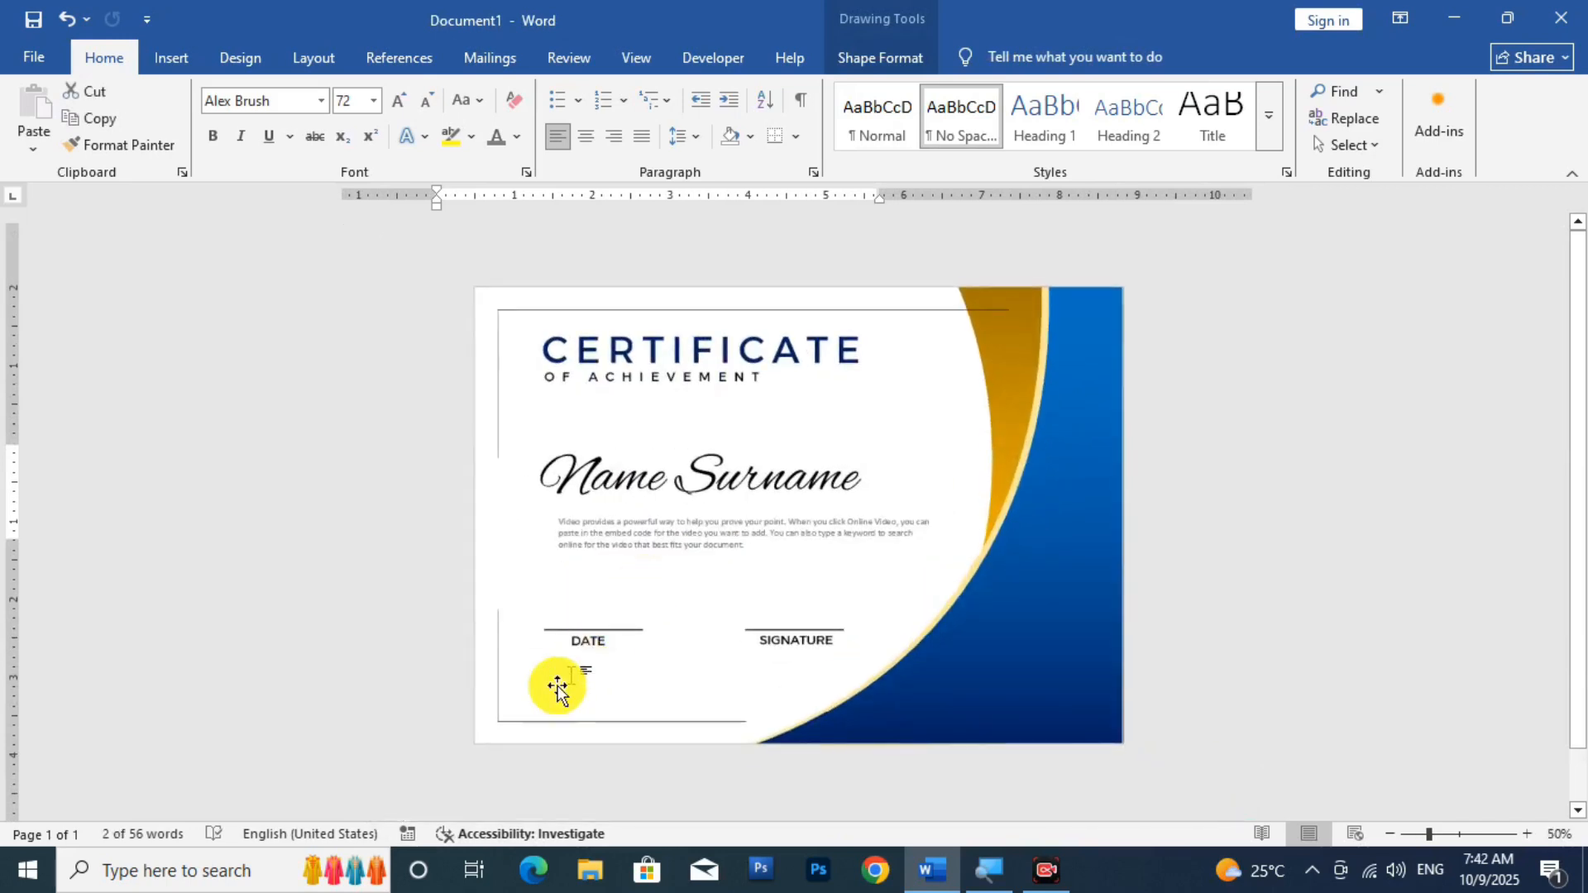
Set the outline weight to 3 pt on the lower corner border line and 2¼ pt on the upper one
left_click(555, 713)
left_click(880, 52)
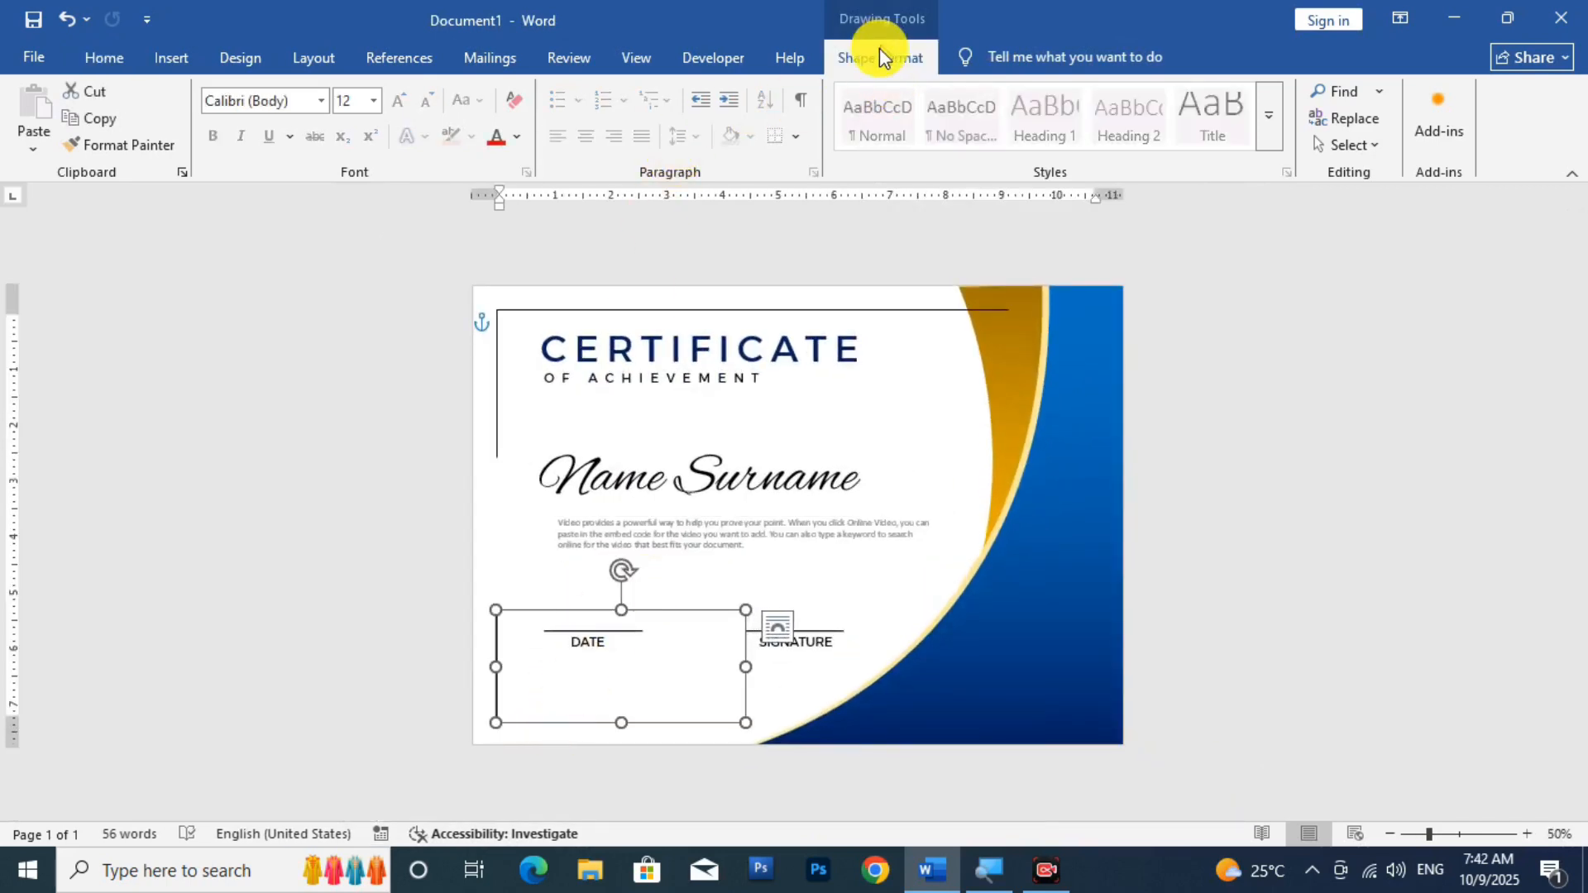
left_click(572, 118)
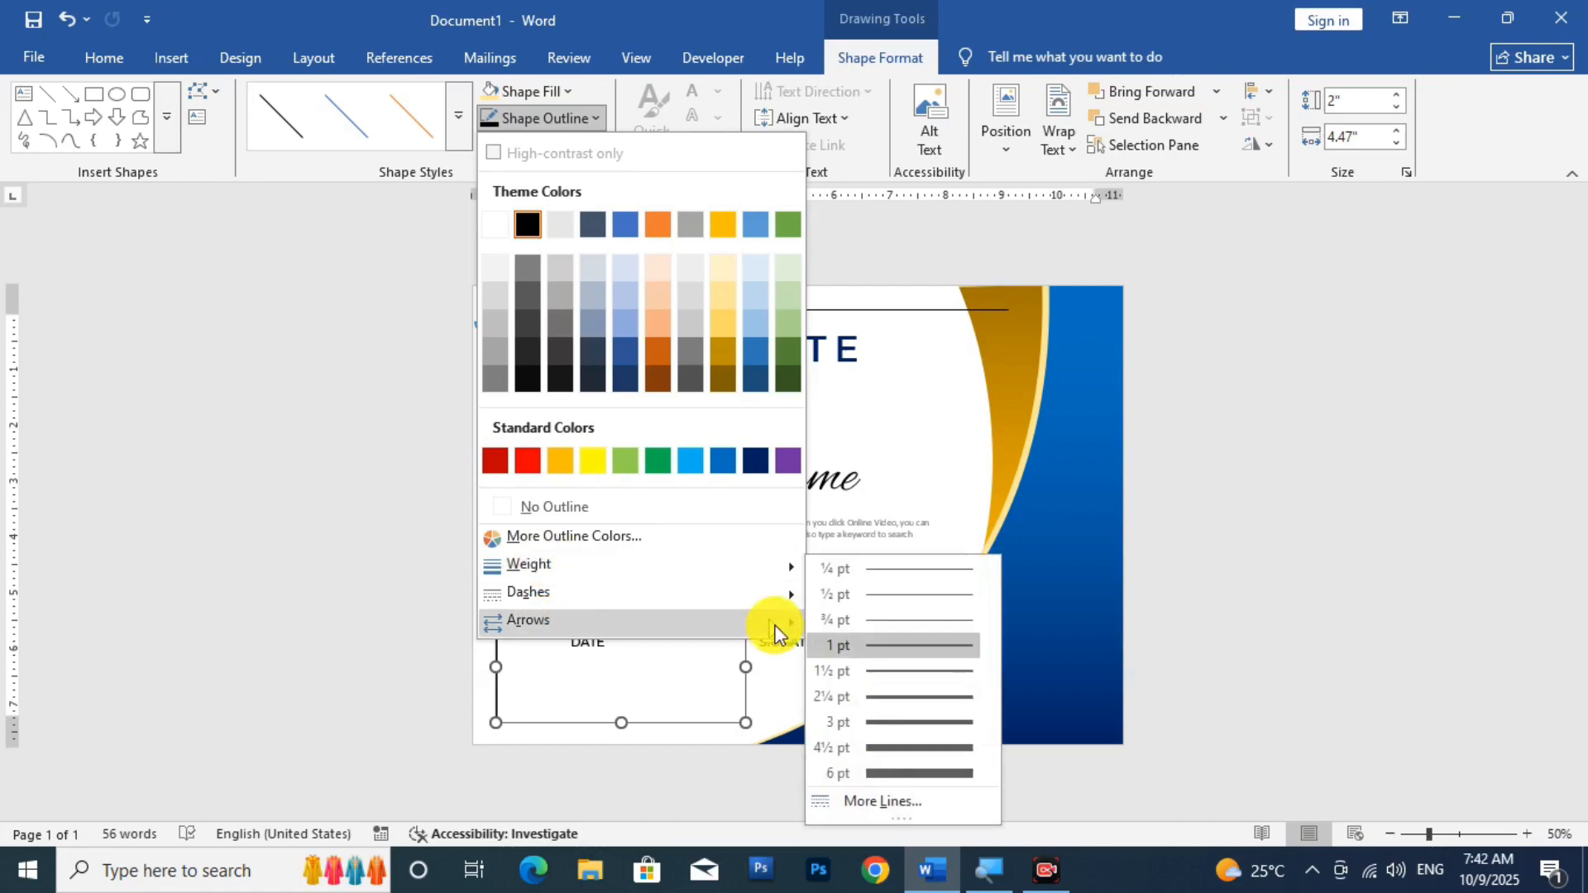
left_click(880, 721)
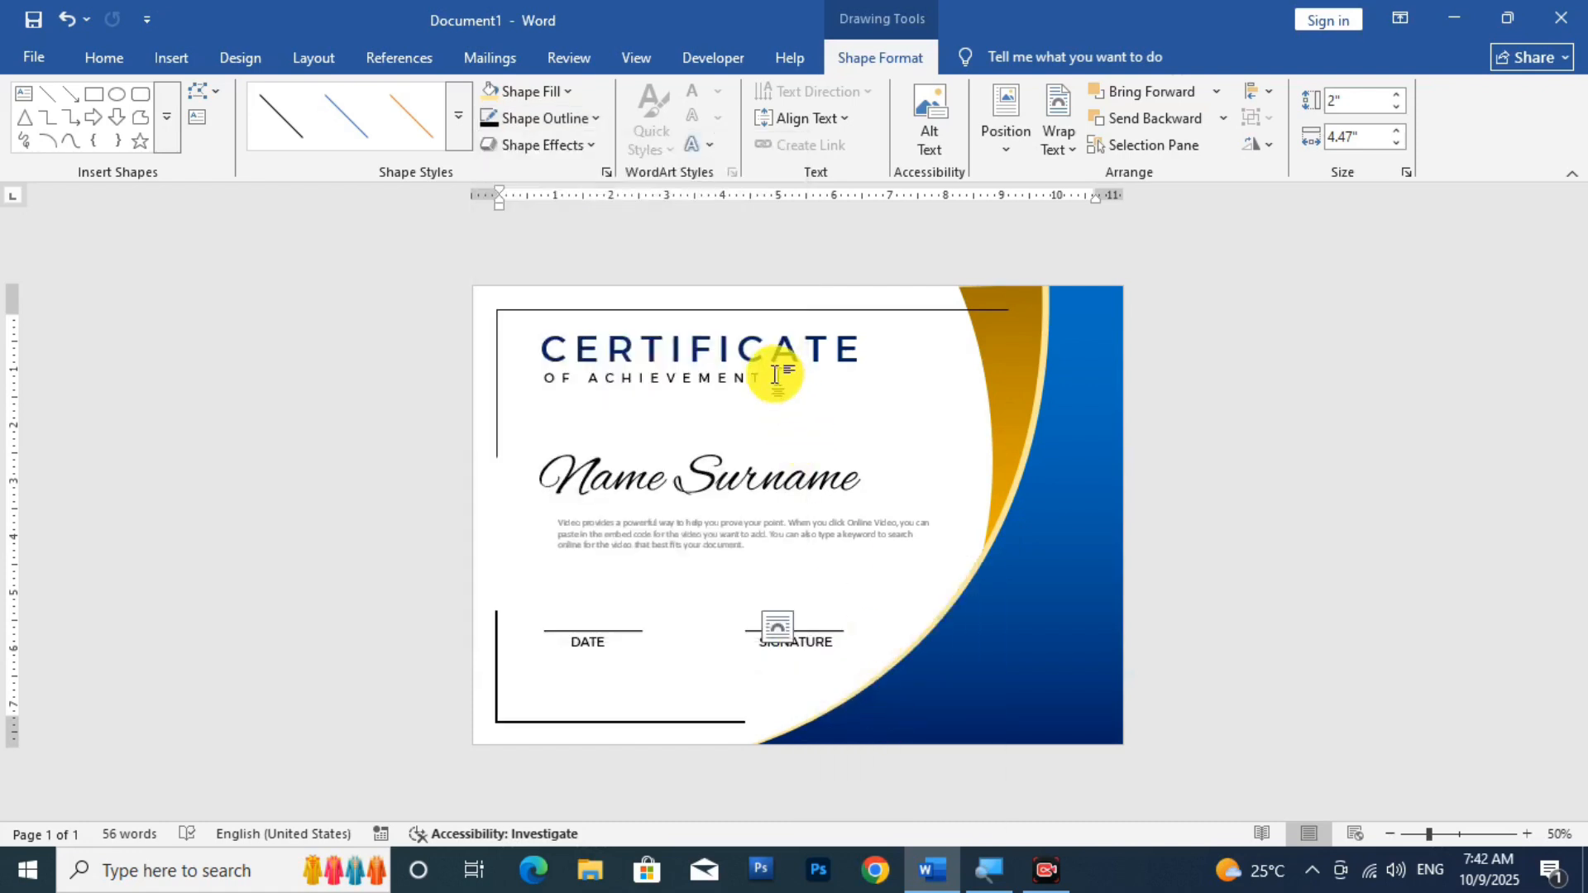
left_click(734, 311)
left_click(540, 119)
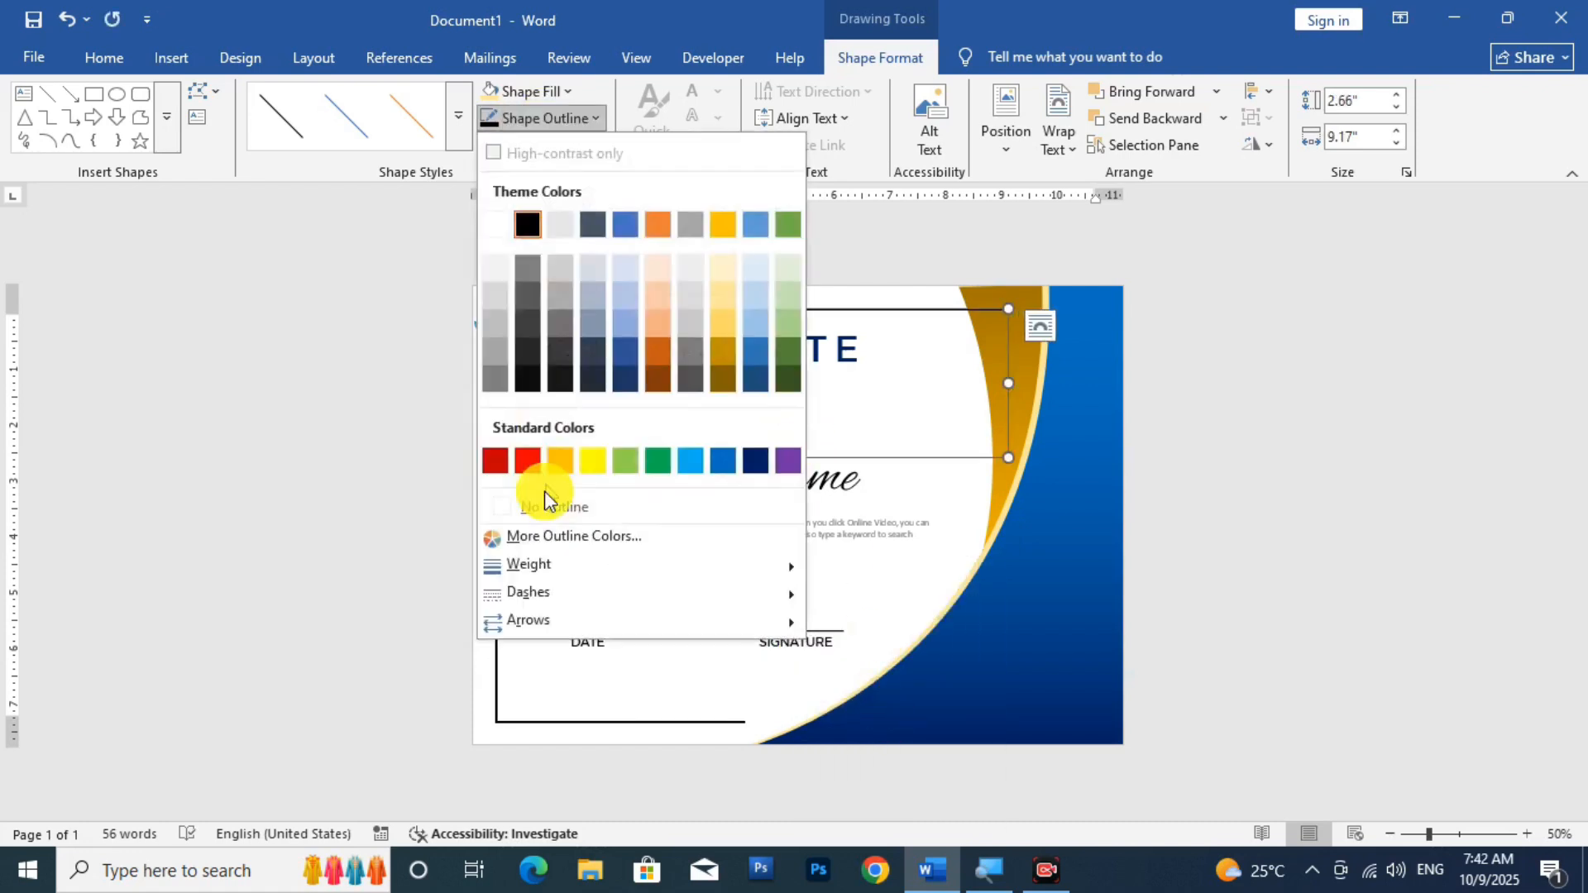
left_click(893, 699)
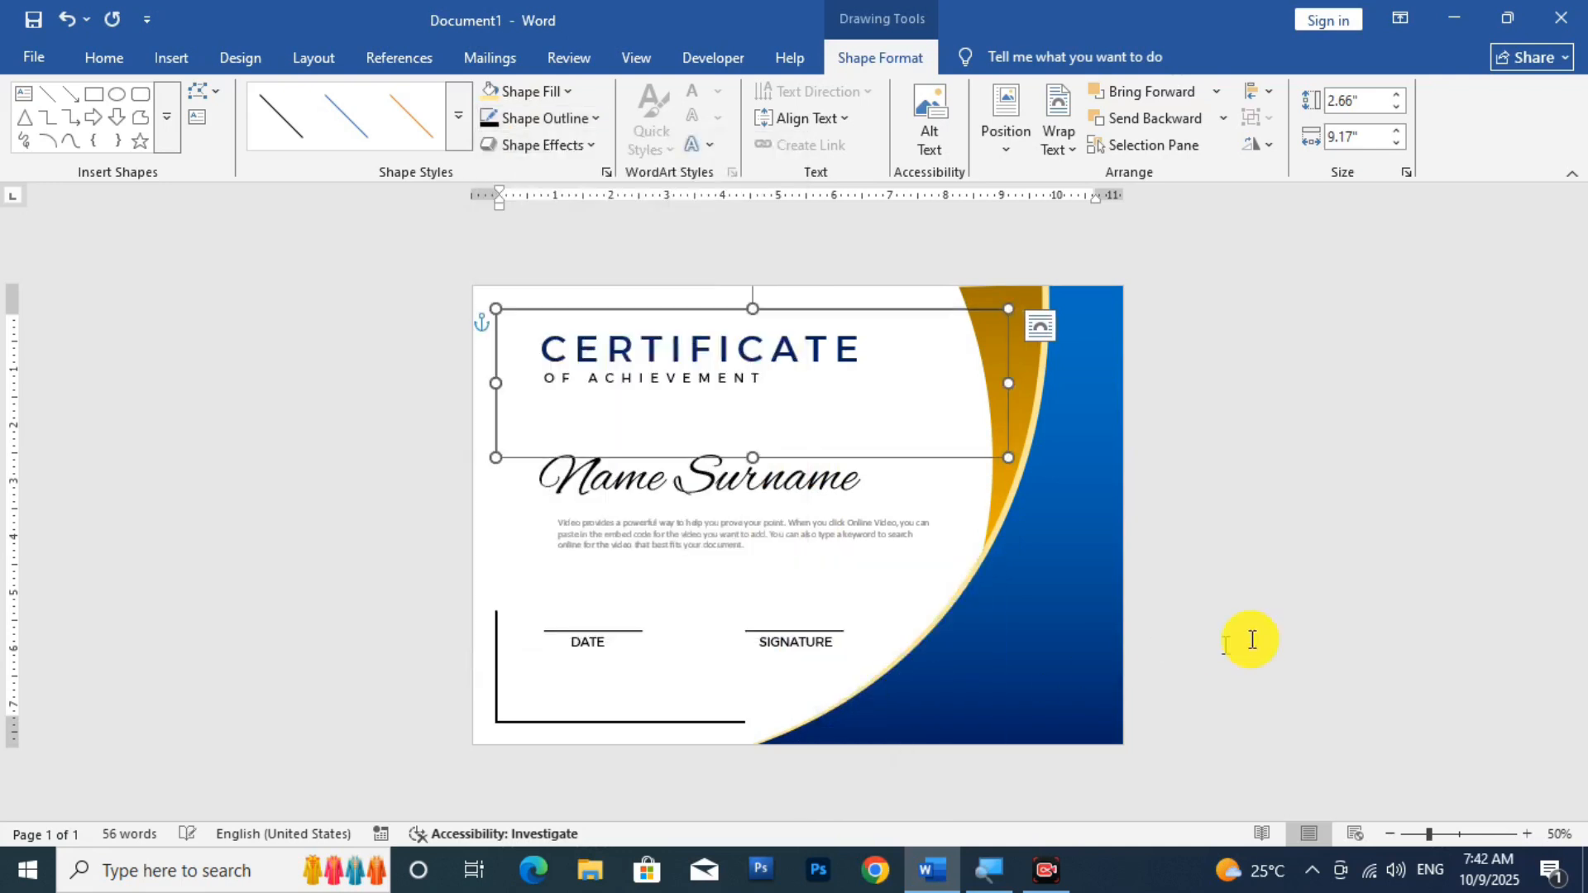
left_click(1353, 630)
scroll(637, 542, "down", 2)
scroll(640, 548, "up", 1)
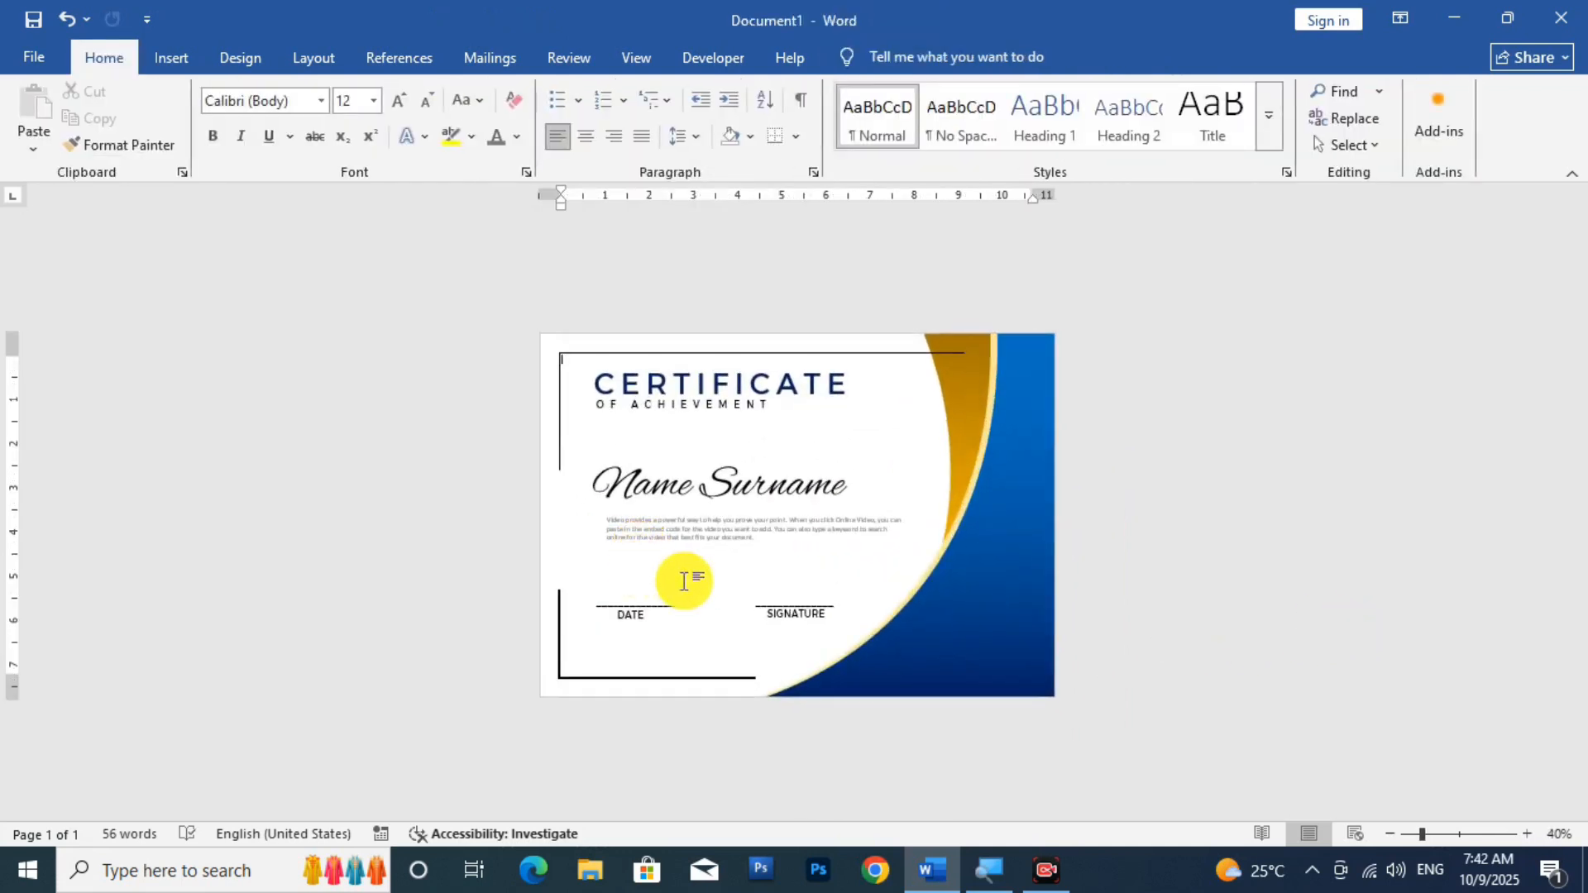
Recolor the Name Surname text with the theme's blue color
scroll(683, 580, "up", 1)
left_click(698, 475)
triple_click(698, 475)
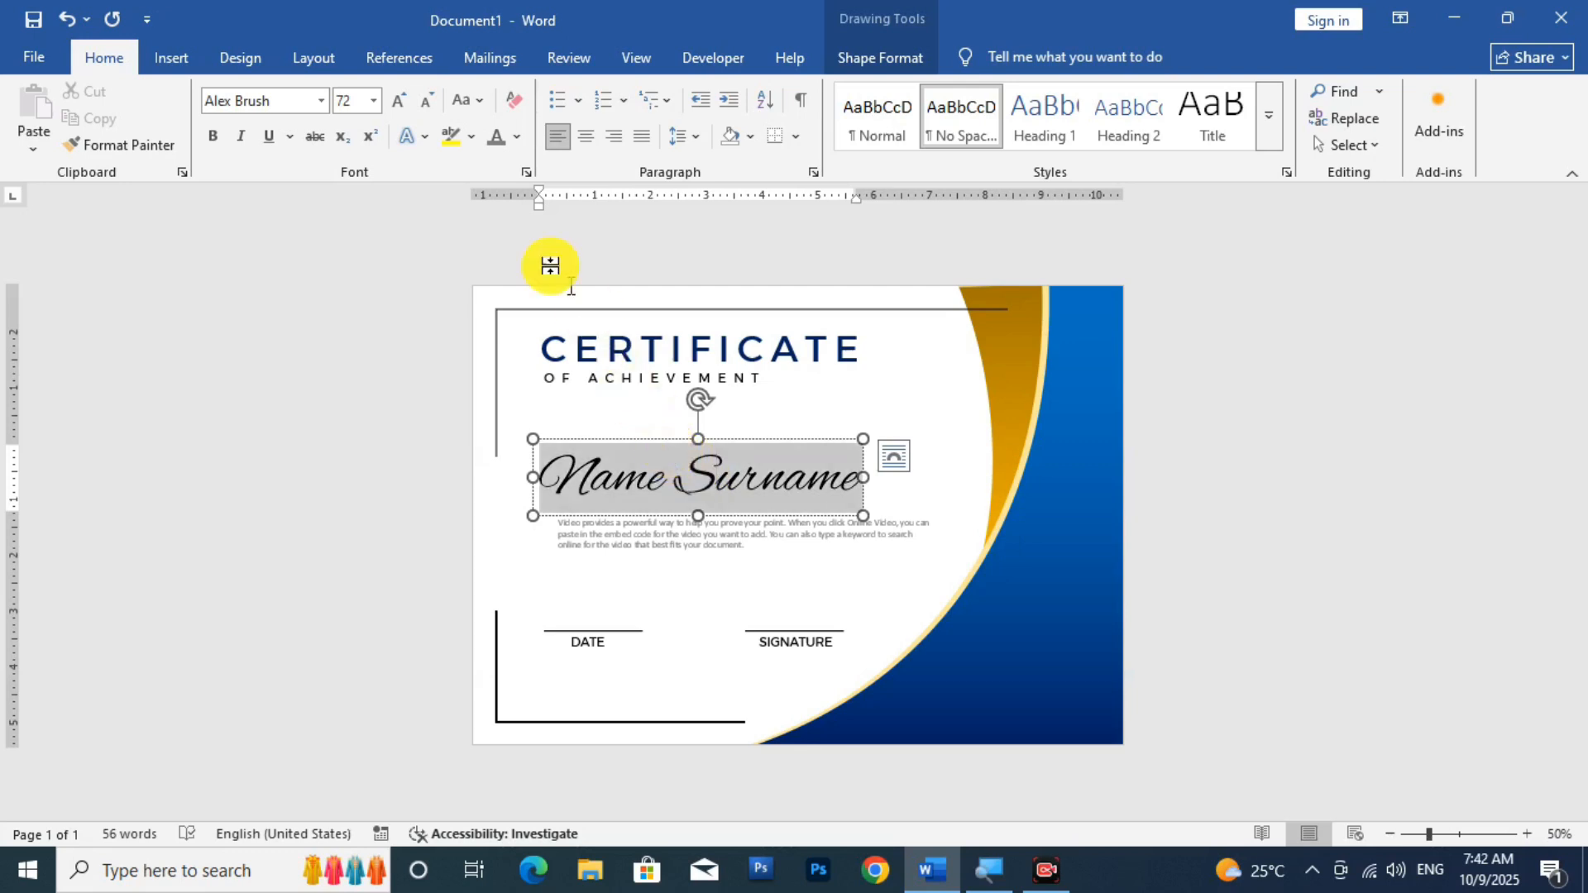
left_click(519, 139)
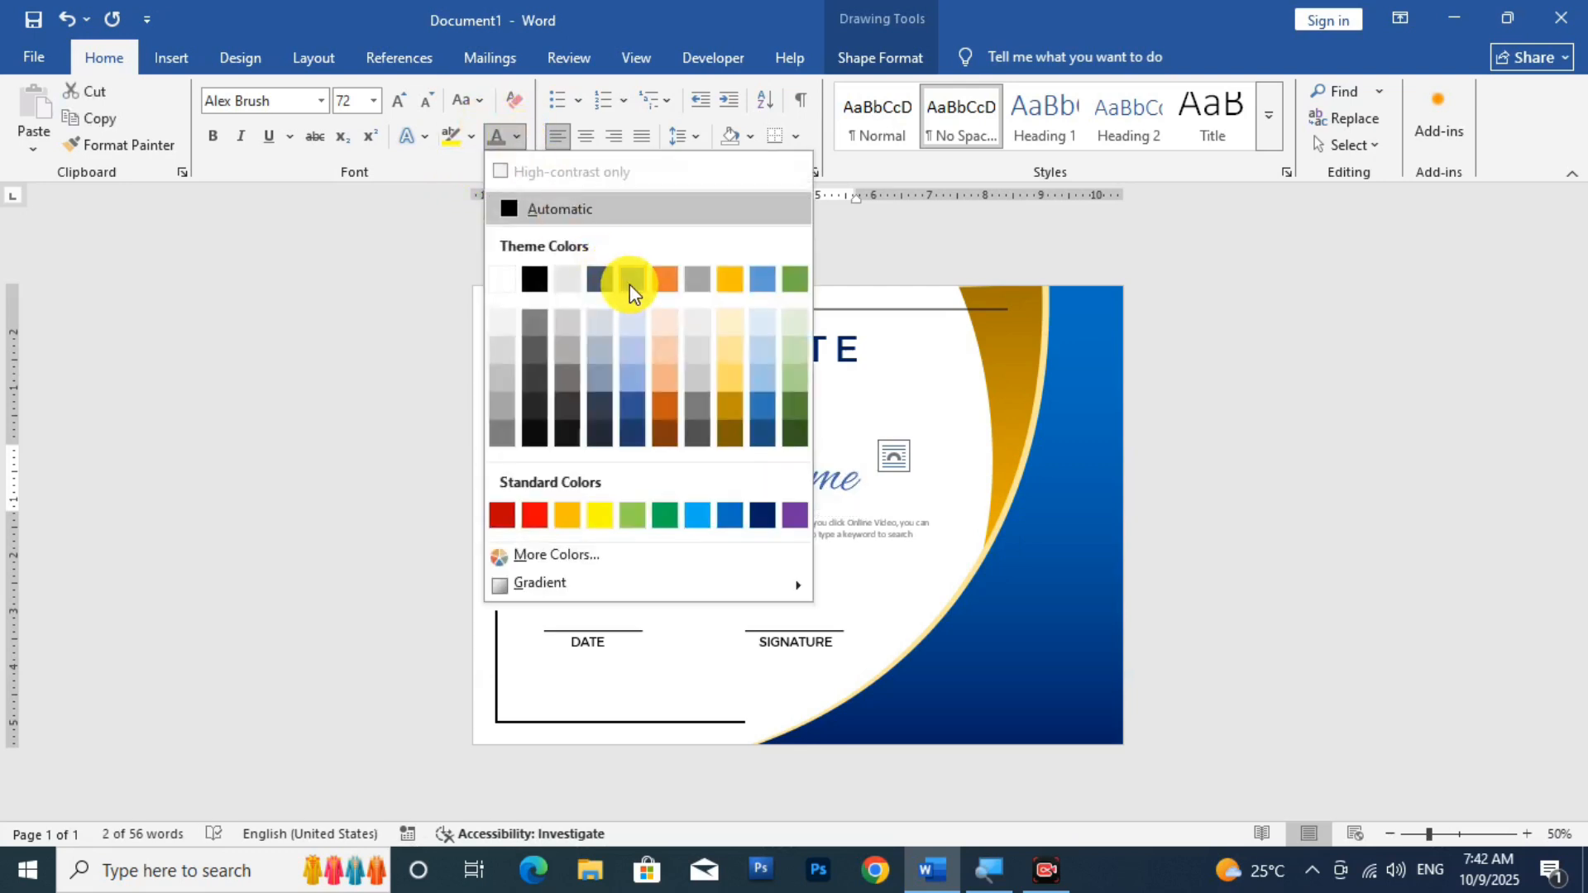
left_click(631, 283)
left_click(1155, 573)
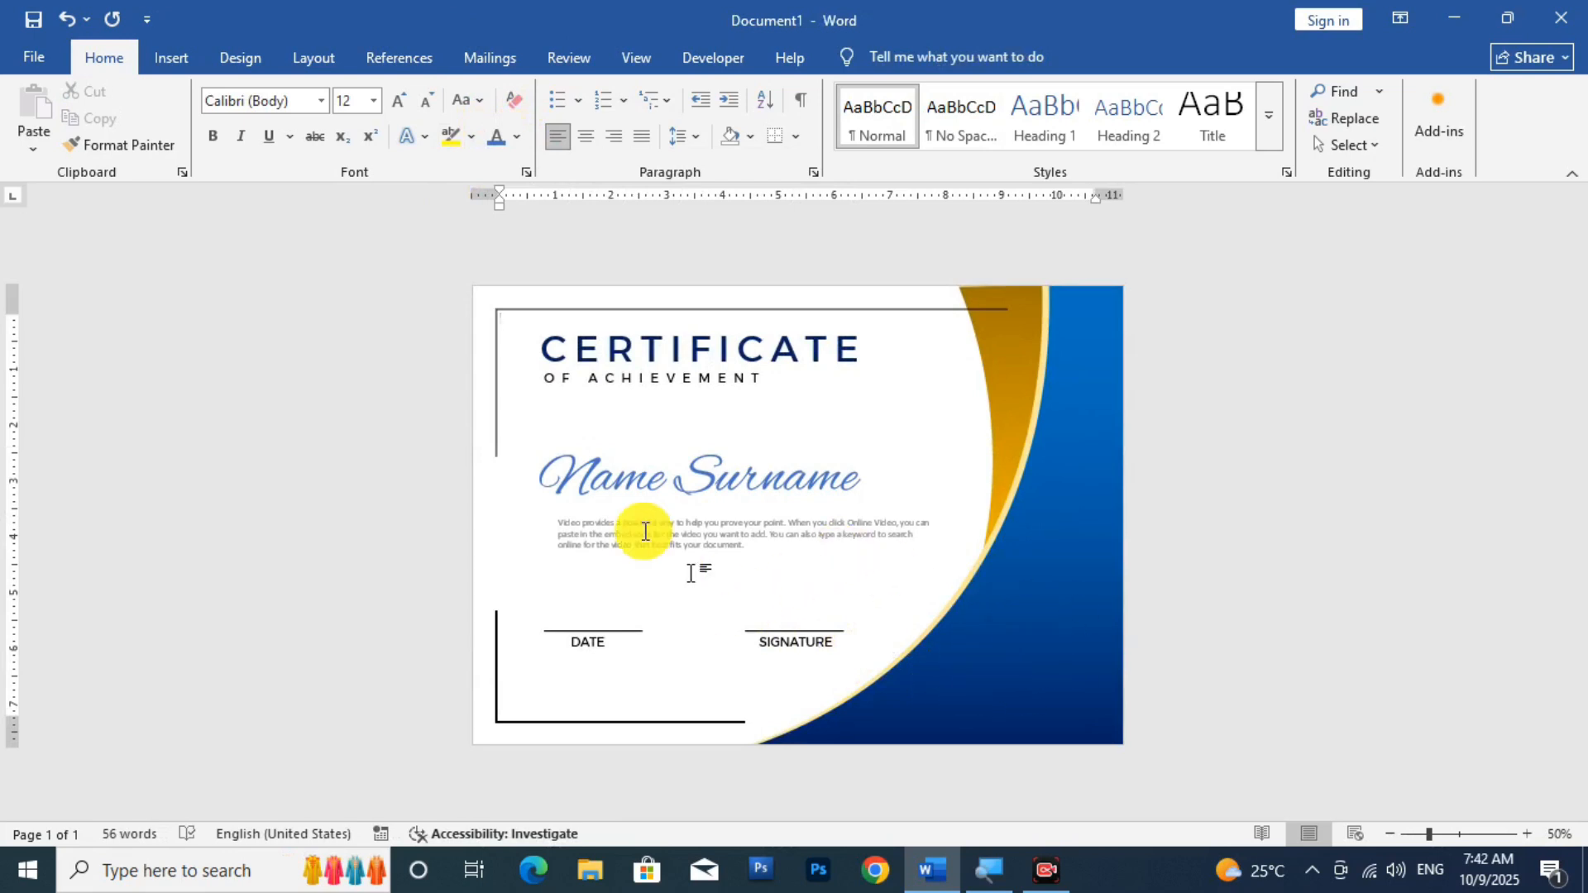
Insert the picture Global Touch logo (2)-1 from the New Volume (E:) drive
left_click(187, 63)
left_click(235, 137)
left_click(285, 201)
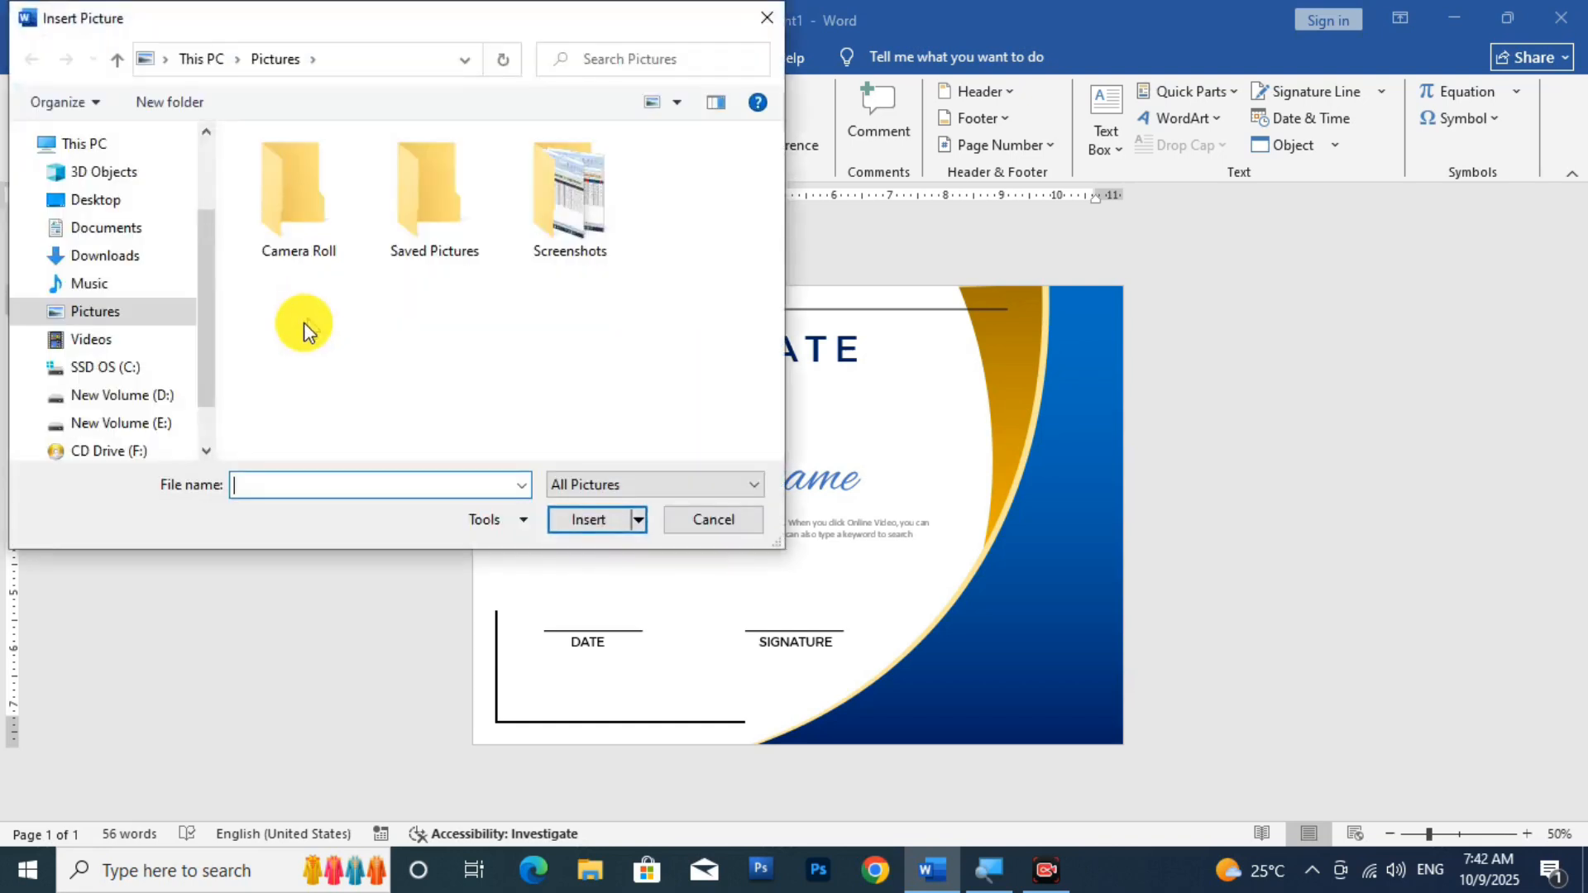
left_click(116, 396)
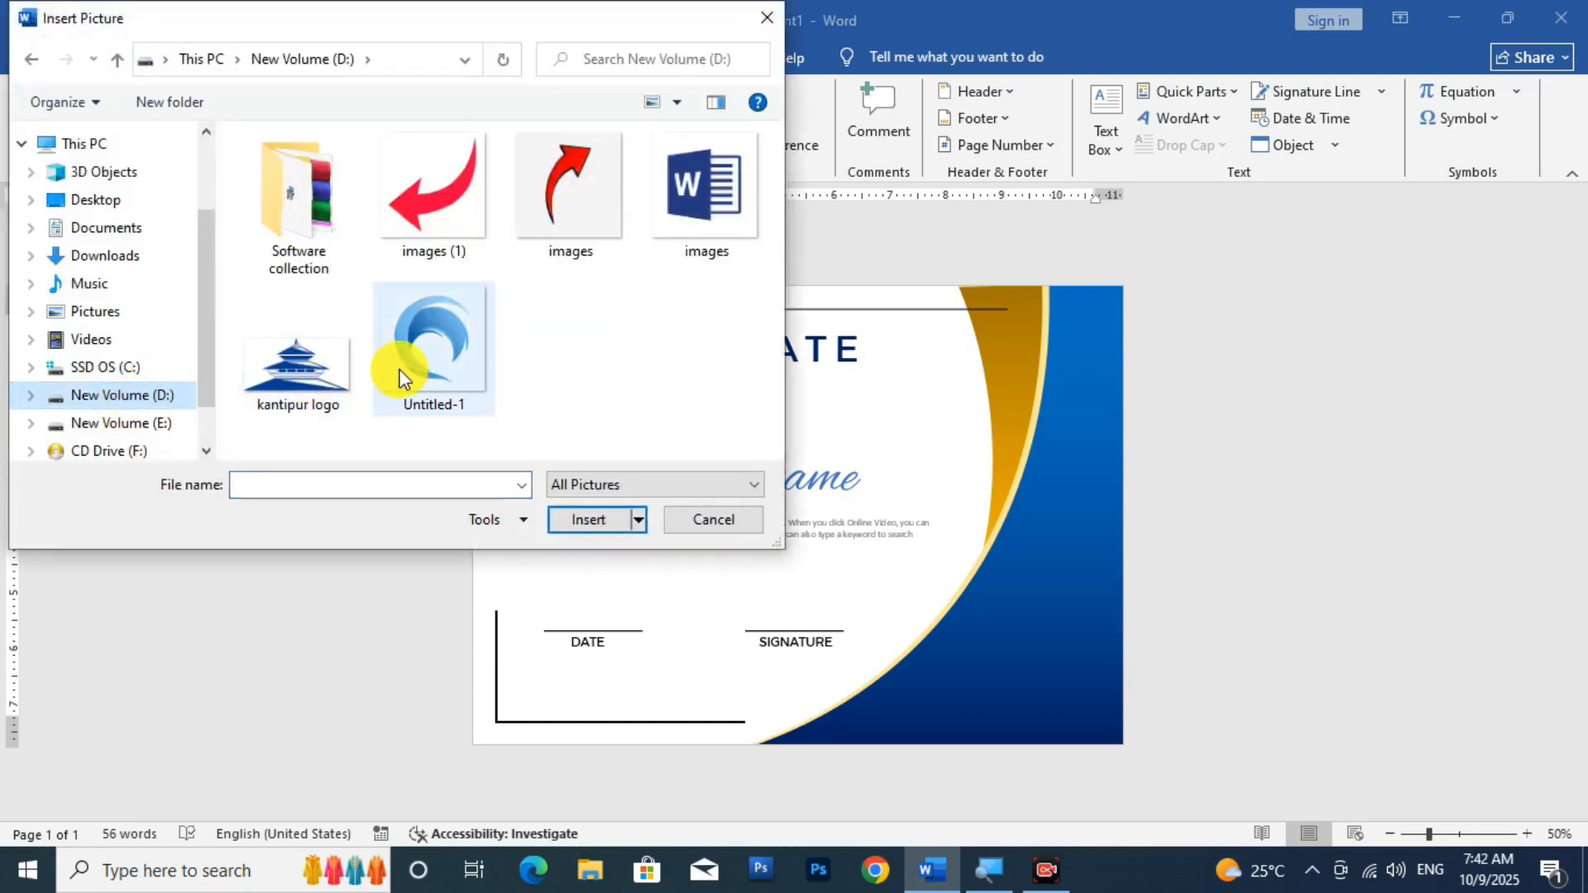
left_click(184, 421)
scroll(476, 359, "down", 5)
left_click(558, 197)
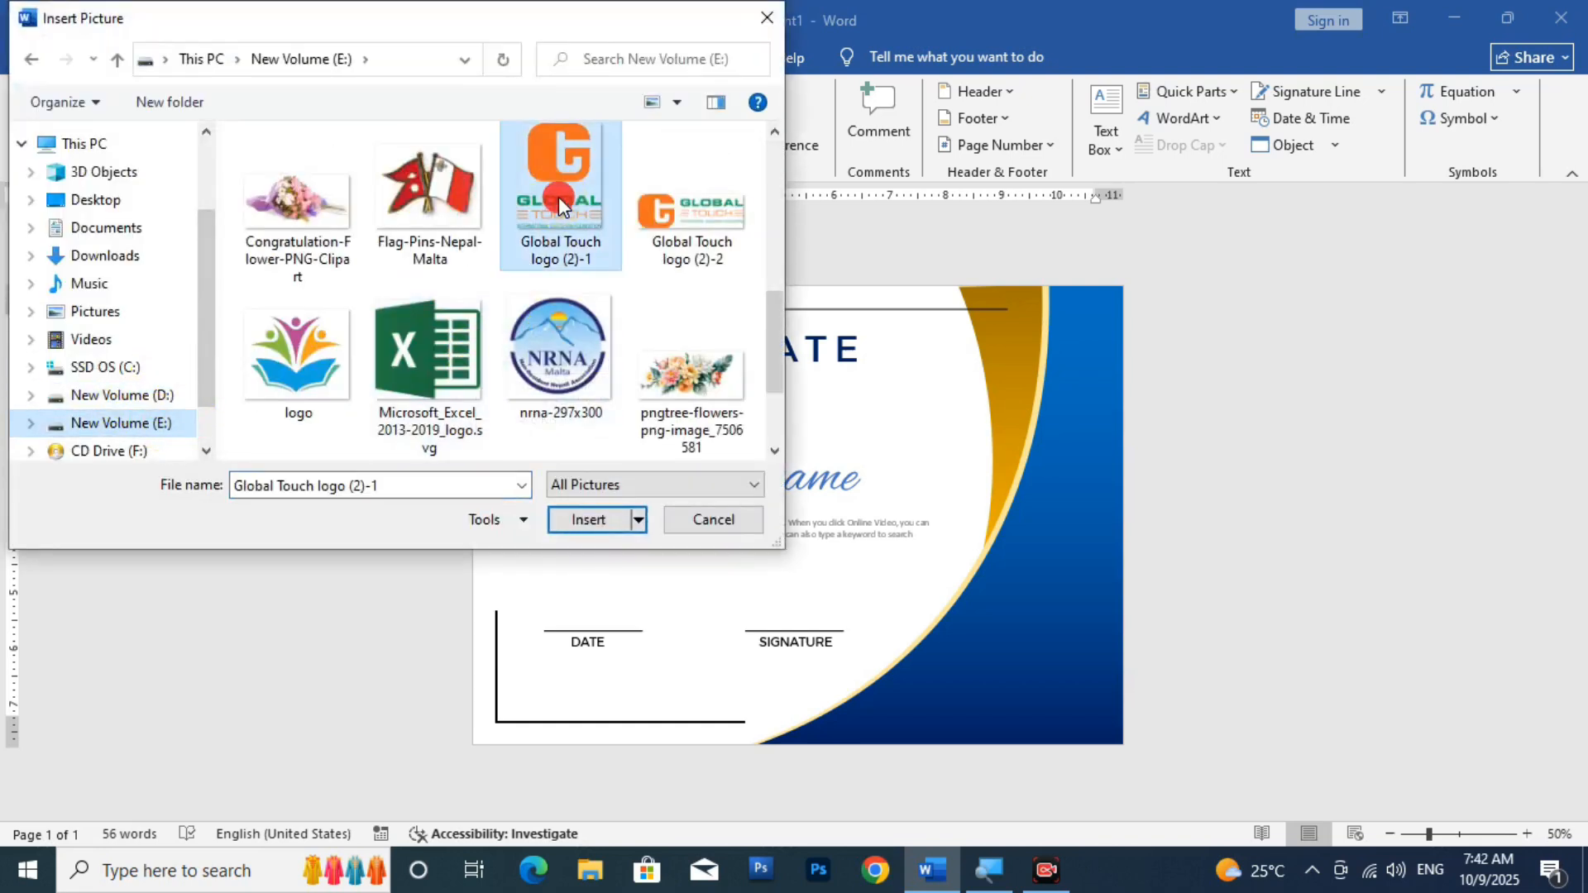
left_click(588, 518)
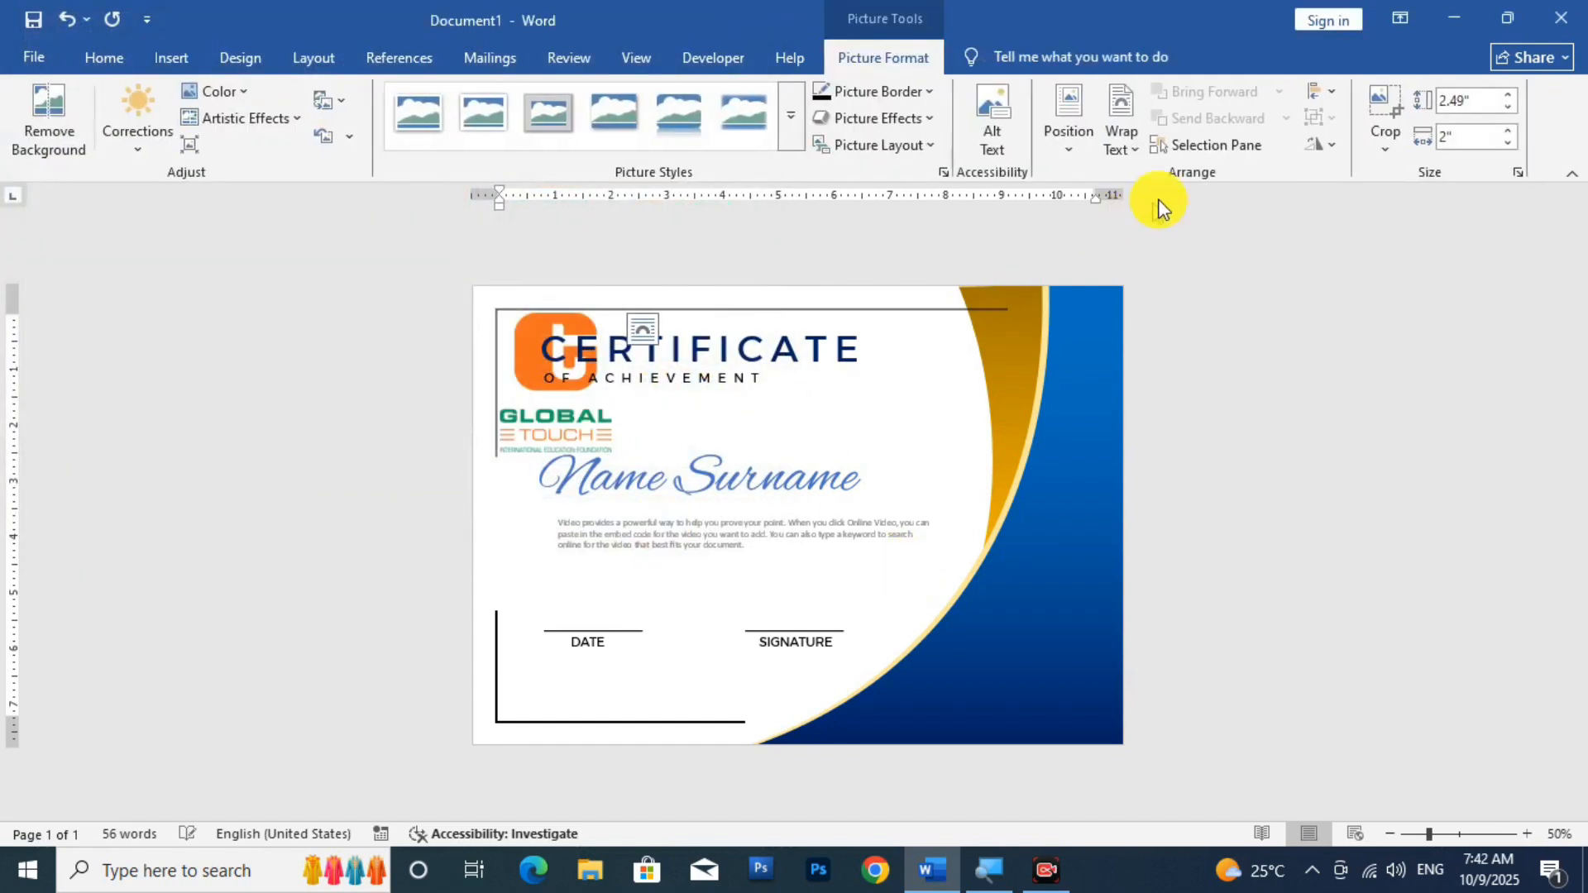
Set the logo's wrapping to in front of text and move it off the heading to just above the SIGNATURE label
left_click(1121, 145)
left_click(1179, 344)
mouse_move(595, 436)
left_mouse_down()
mouse_move(1028, 698)
mouse_move(916, 620)
left_mouse_up()
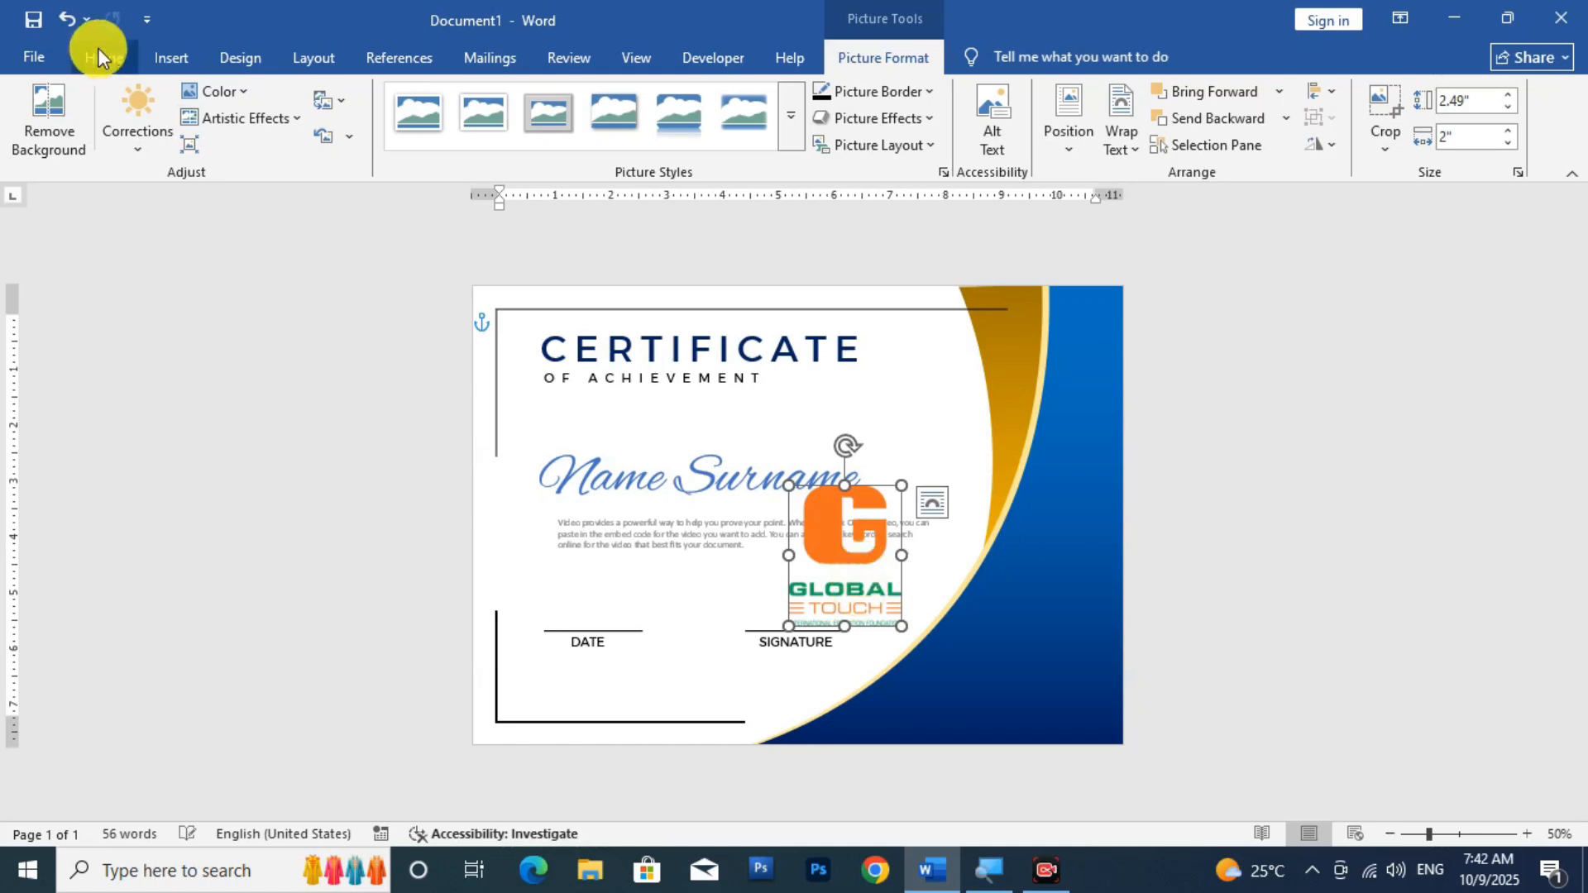
Draw a rounded rectangle about 1.94" high and 1.92" wide on the lower blue area and make its corners rounder
left_click(171, 60)
left_click(285, 124)
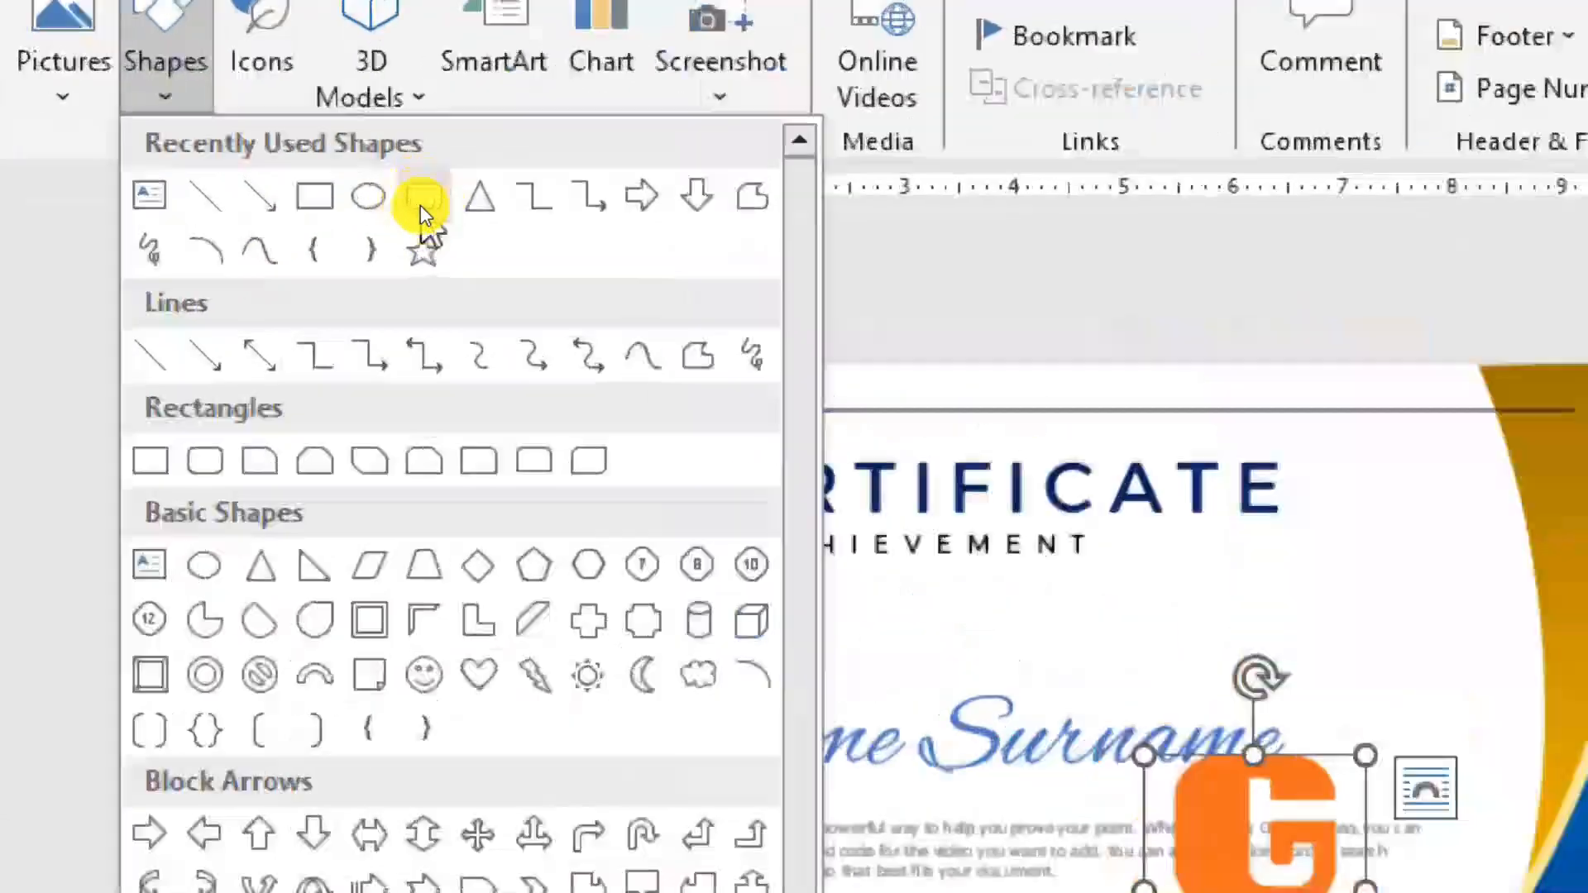
left_click(420, 203)
left_click_drag(982, 623, 1084, 723)
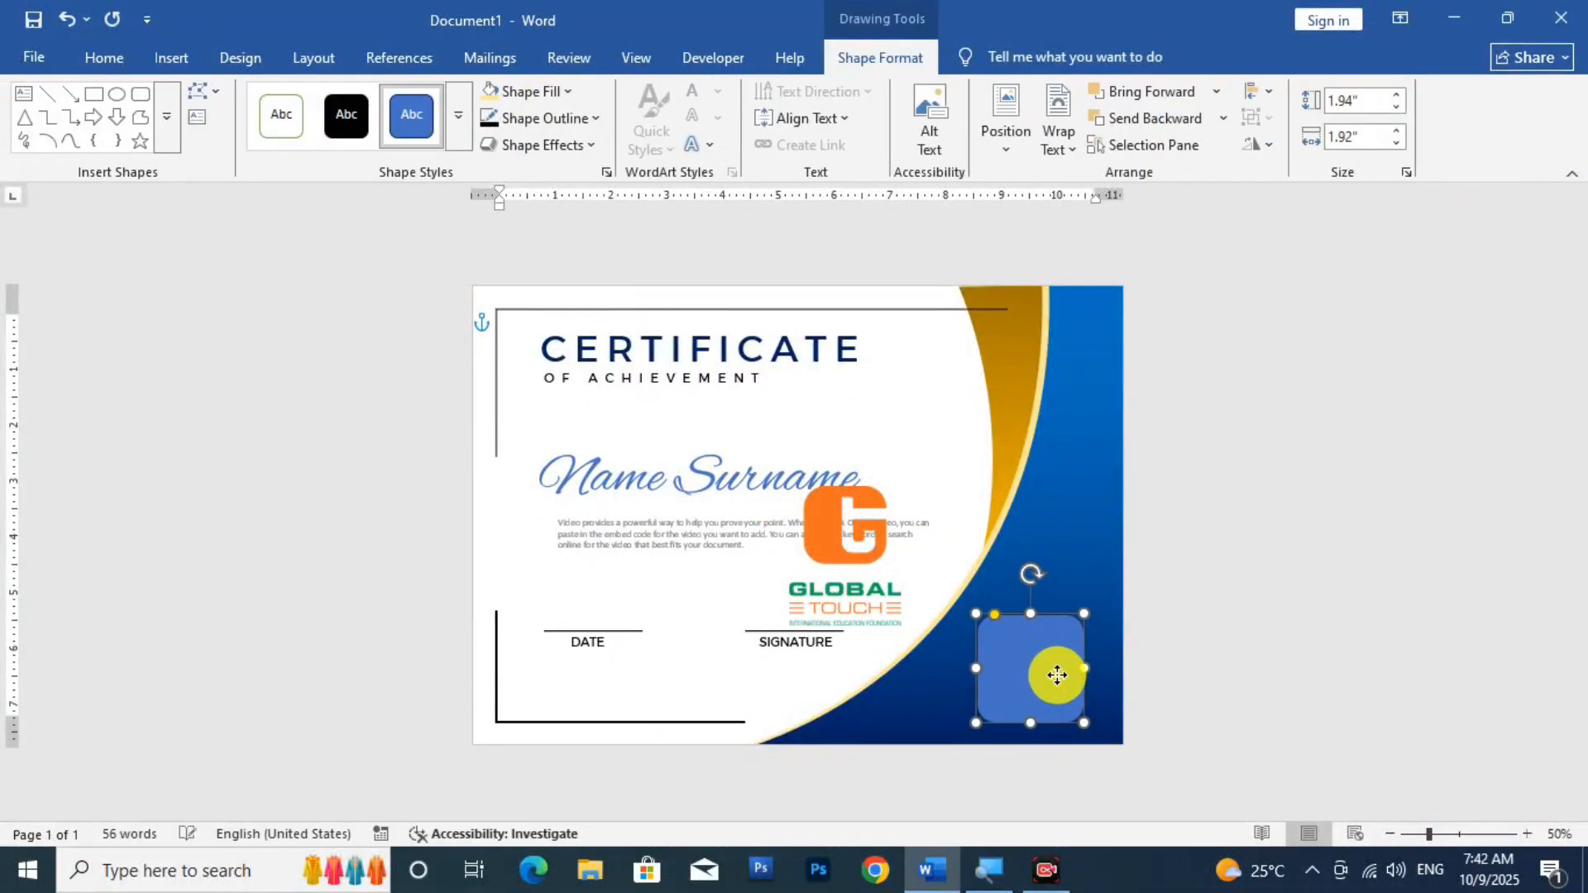
left_click_drag(1005, 618, 1007, 621)
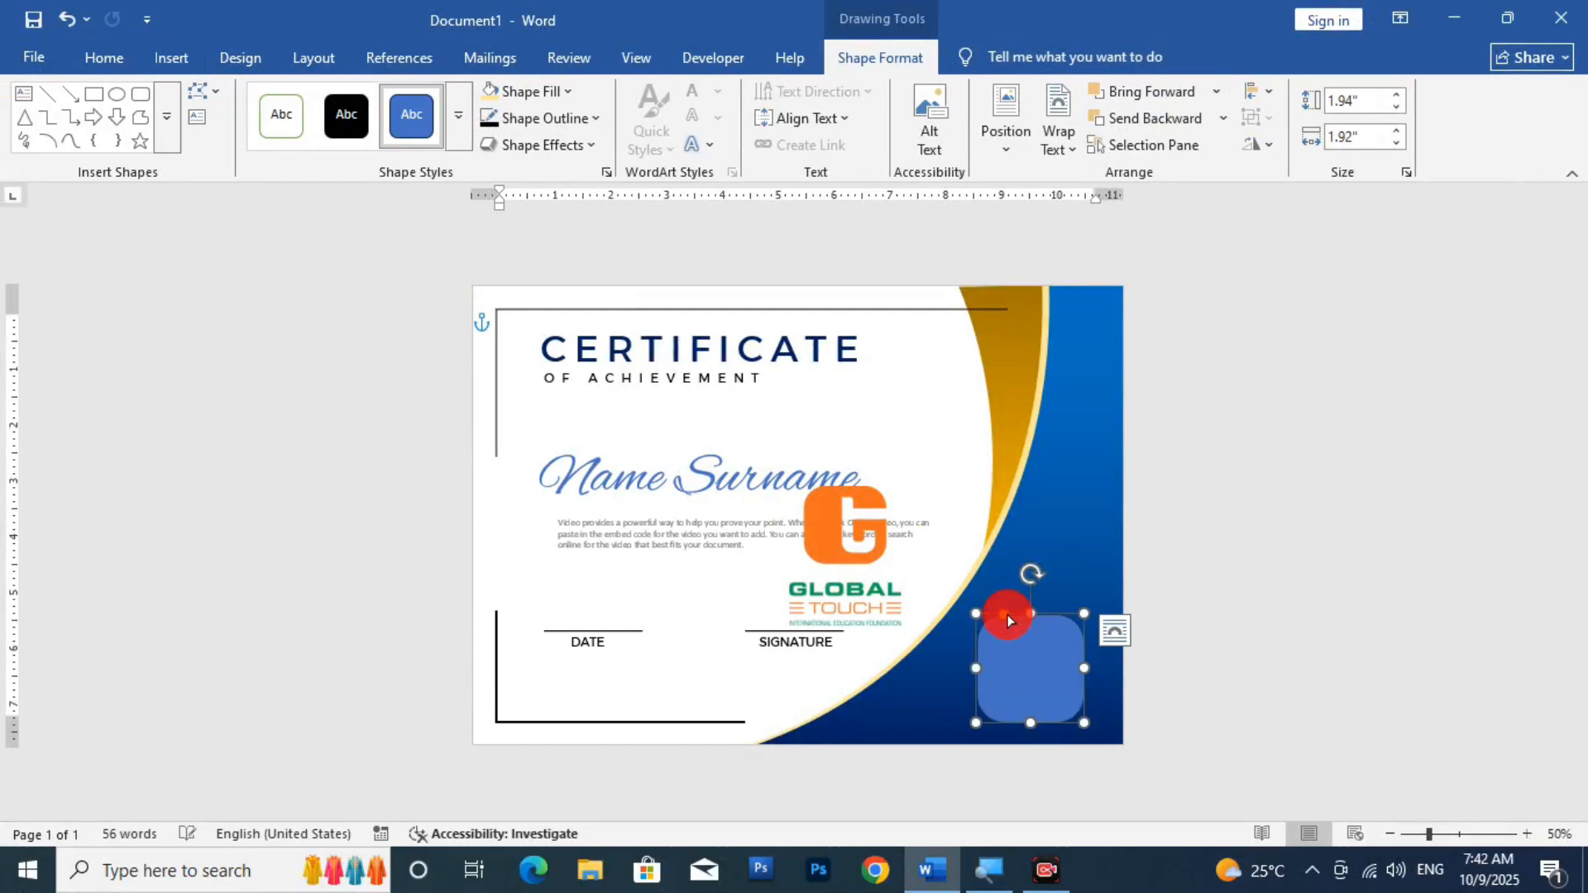
Fill the rounded rectangle with white and remove its outline
left_click(522, 92)
left_click(505, 195)
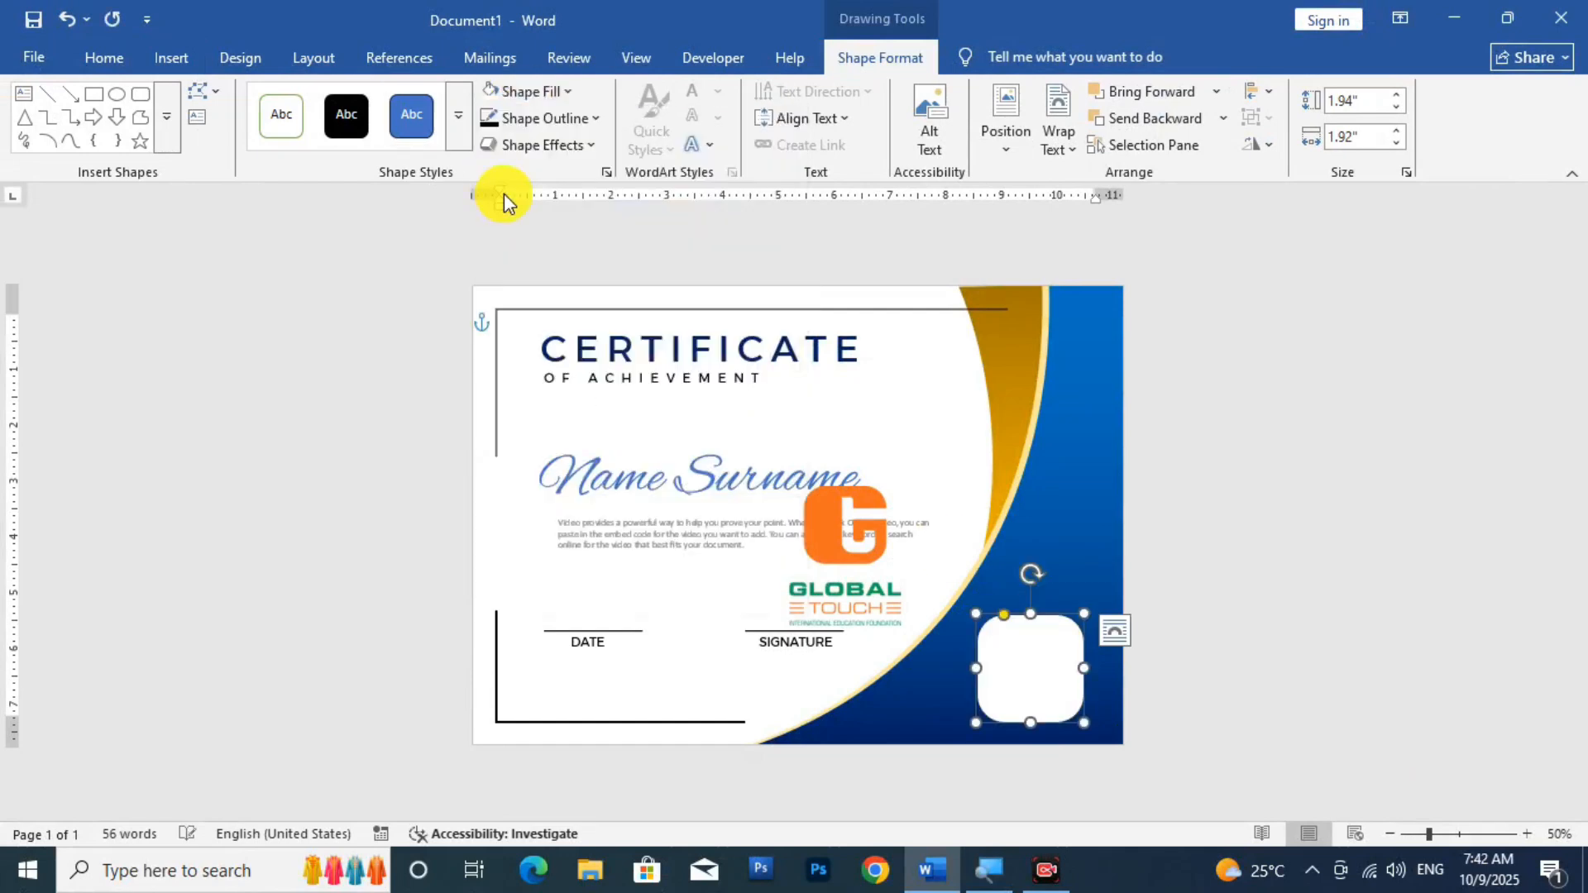
left_click(571, 118)
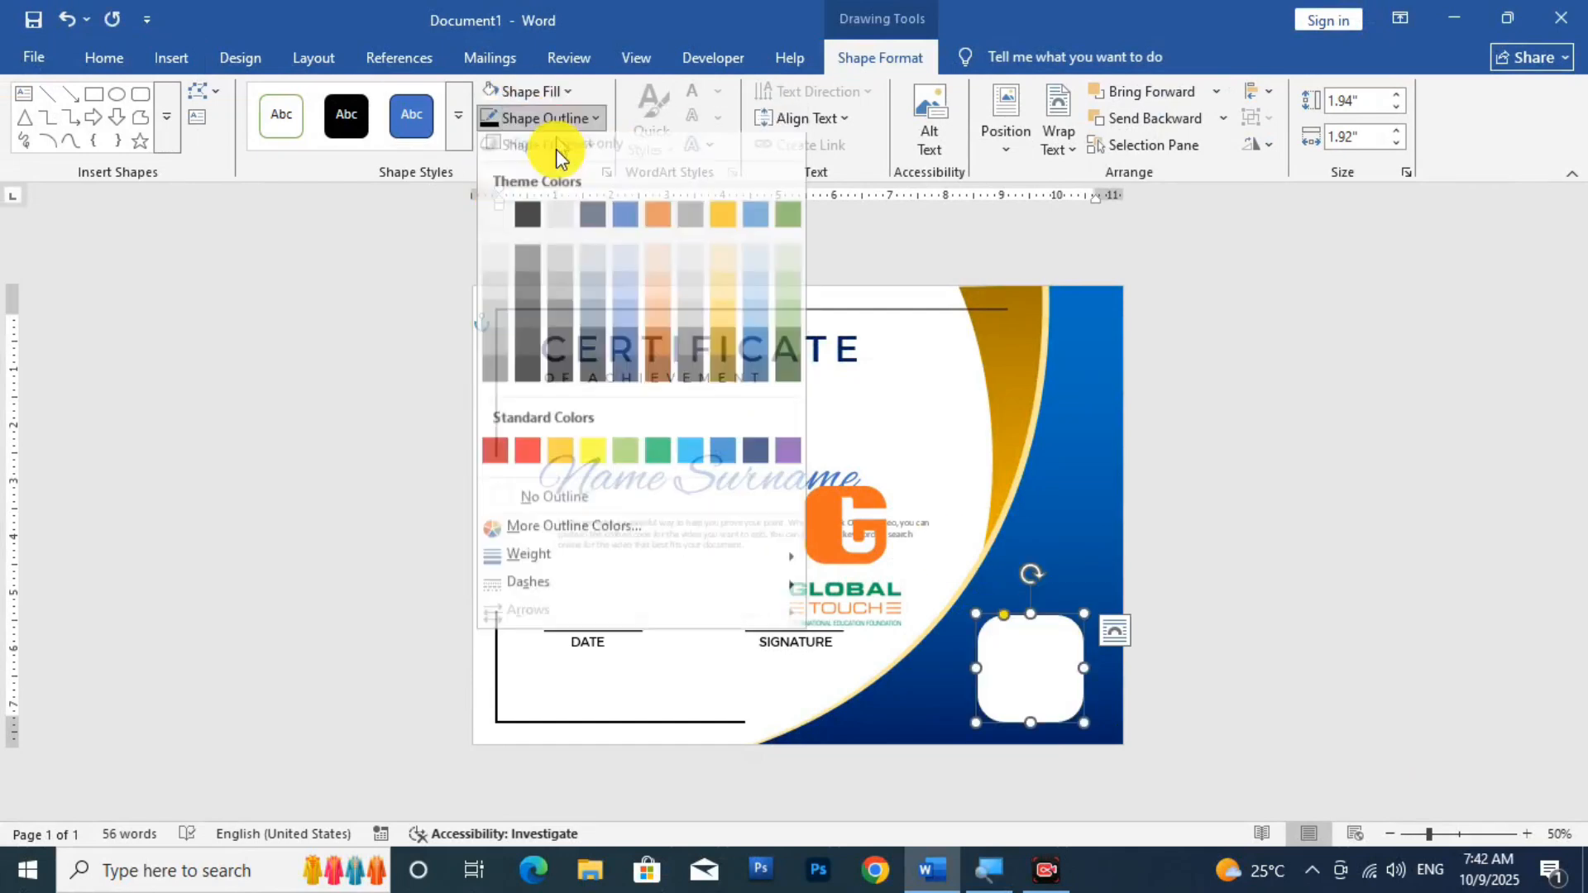
left_click(534, 503)
left_click(947, 589)
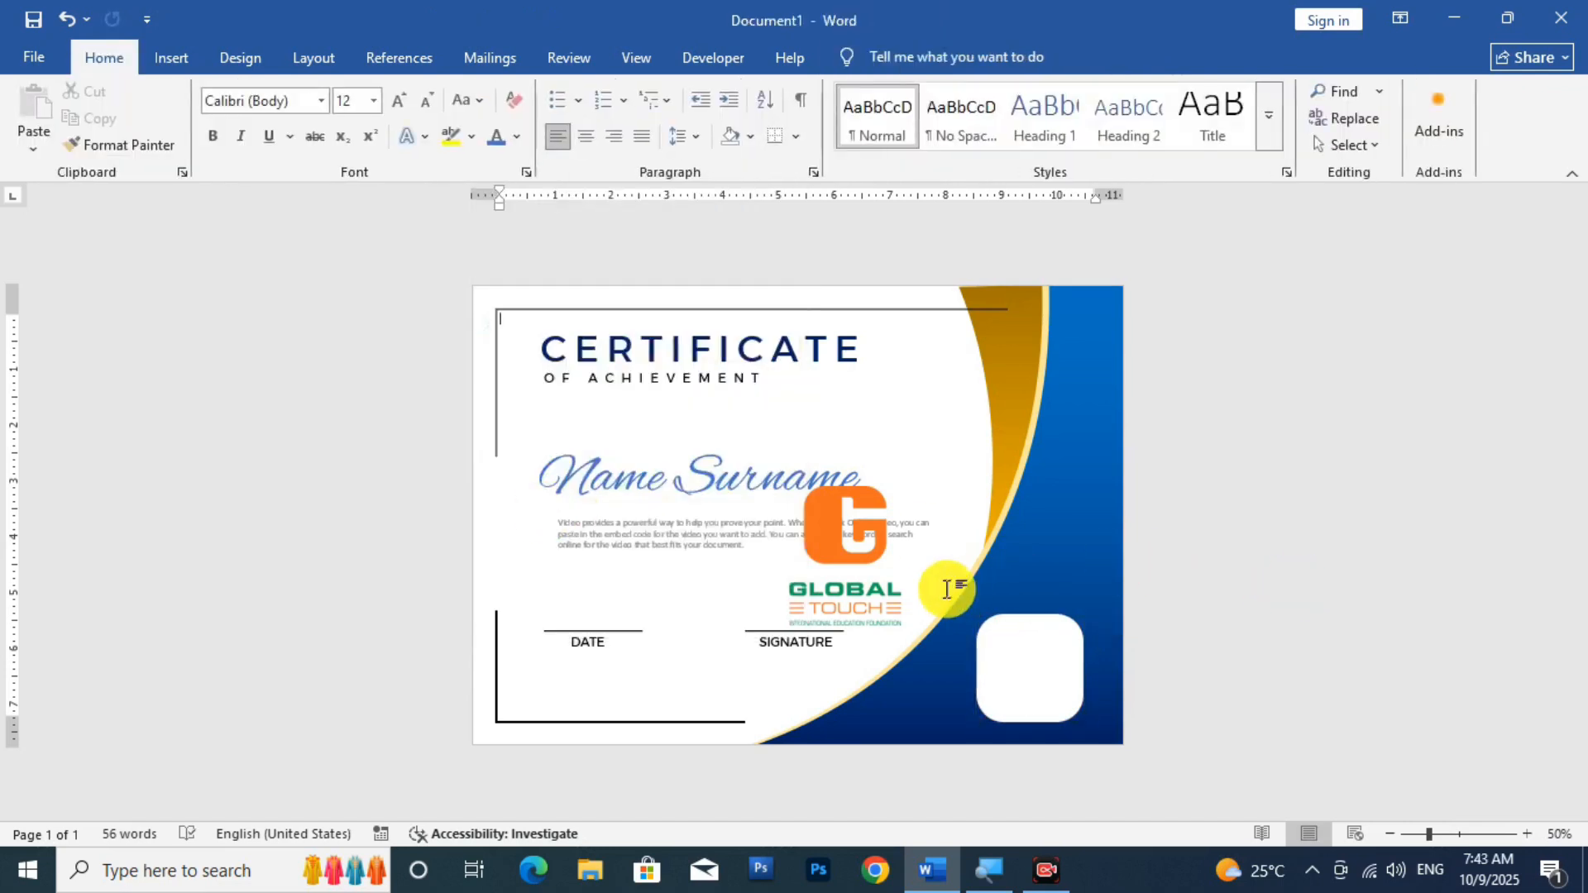
Move the logo onto the white rounded rectangle and bring it forward in front of the shape
left_click(1030, 662)
left_click_drag(835, 529, 1019, 659)
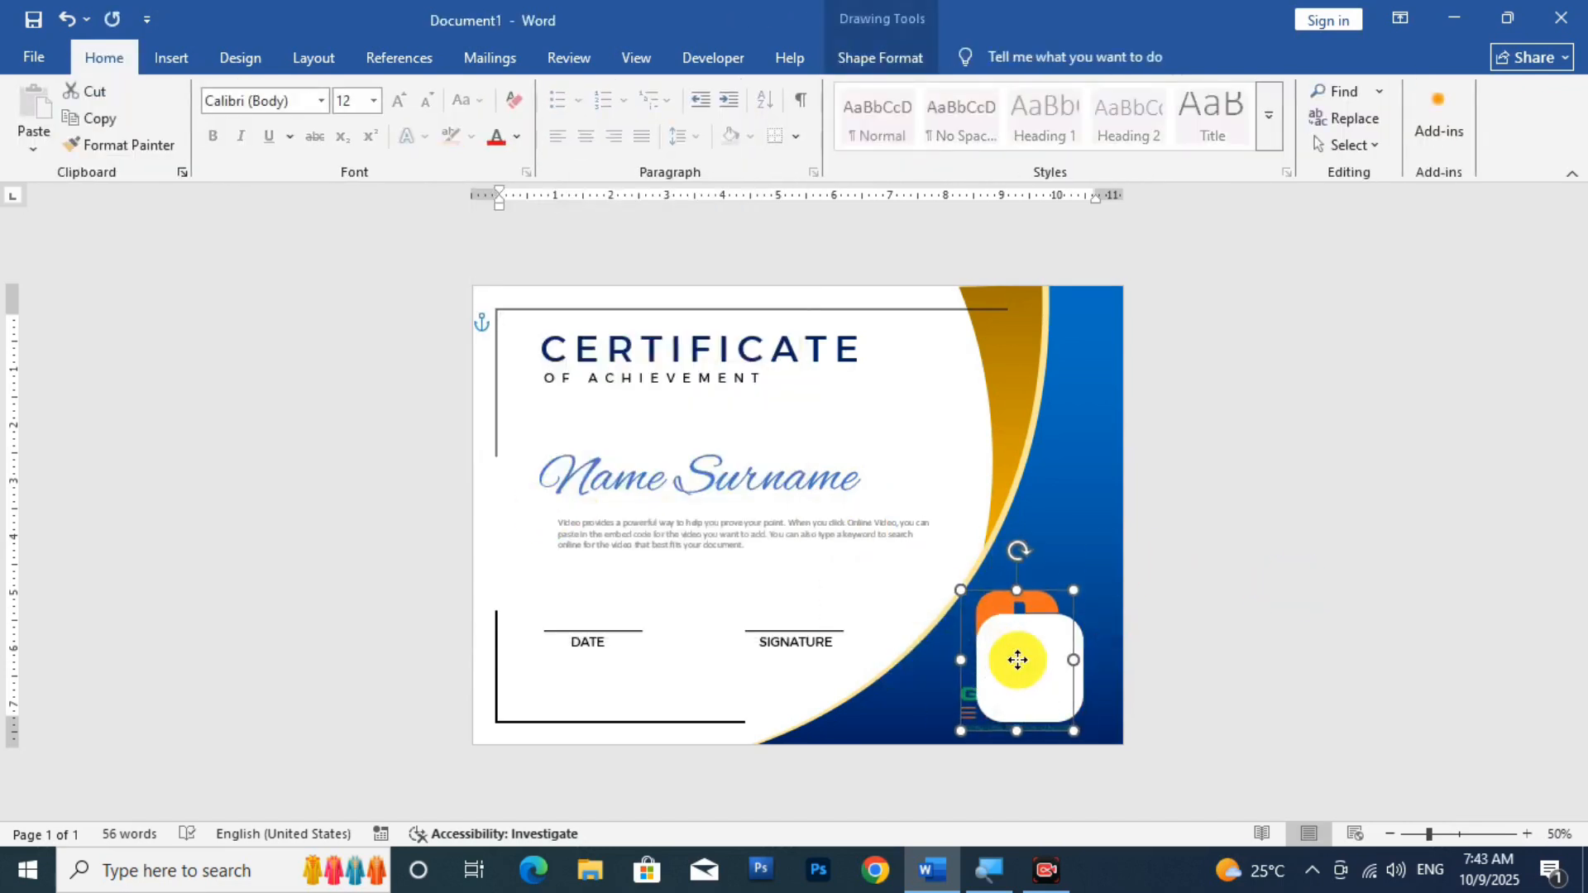
left_click(883, 57)
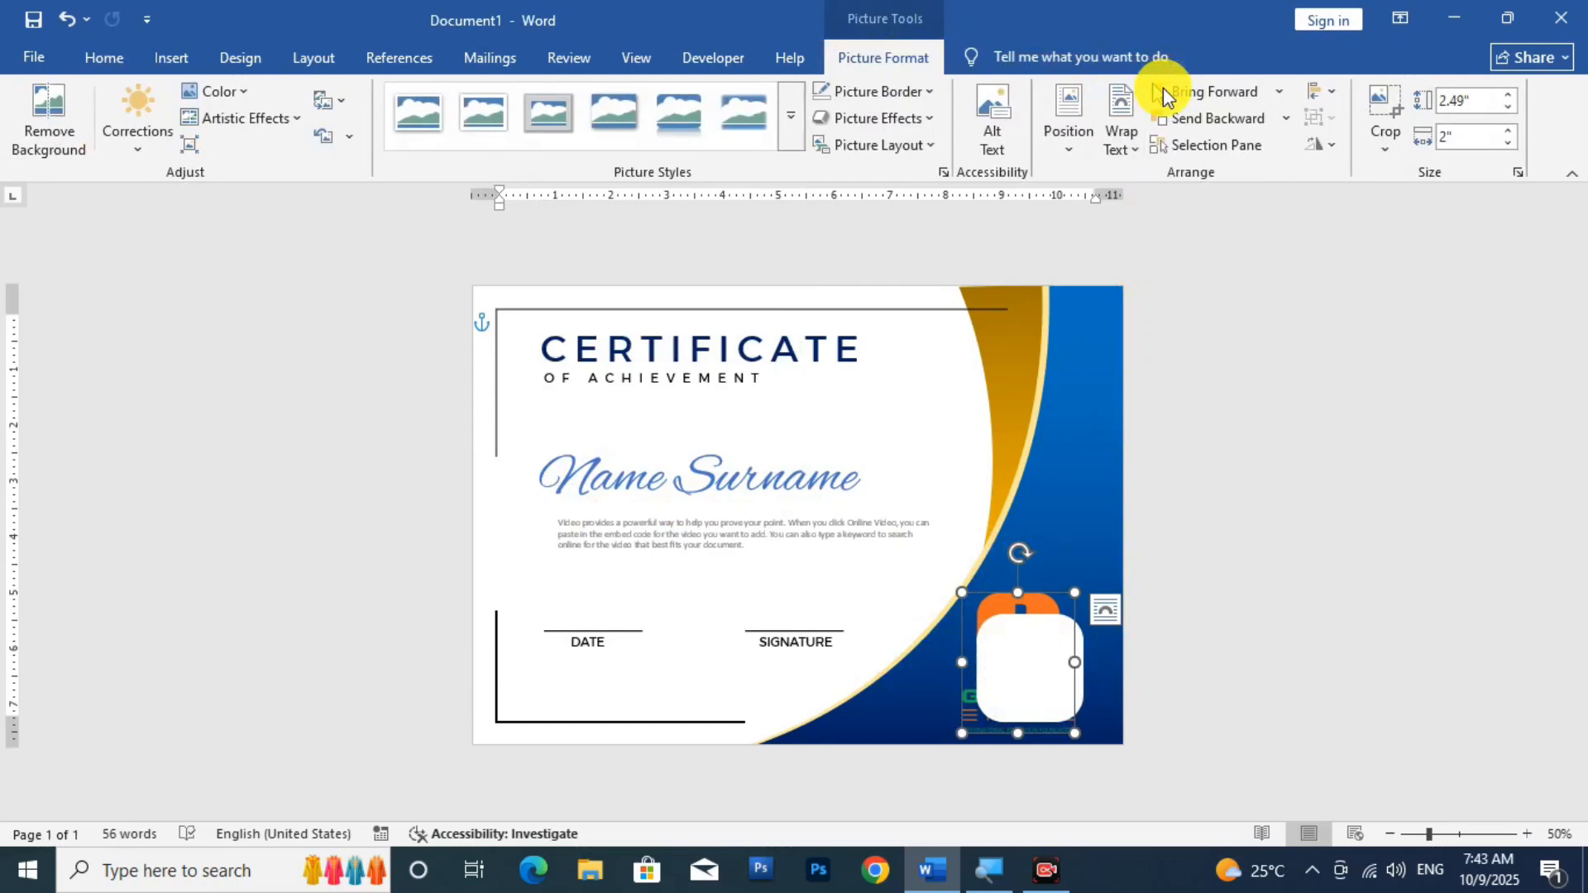
left_click(1215, 95)
Shrink the logo to about 1.53" high and 1.23" wide and center it inside the white rounded rectangle
left_click_drag(1076, 590, 1026, 651)
mouse_move(1026, 648)
left_mouse_down()
mouse_move(1062, 631)
mouse_move(1045, 645)
left_mouse_up()
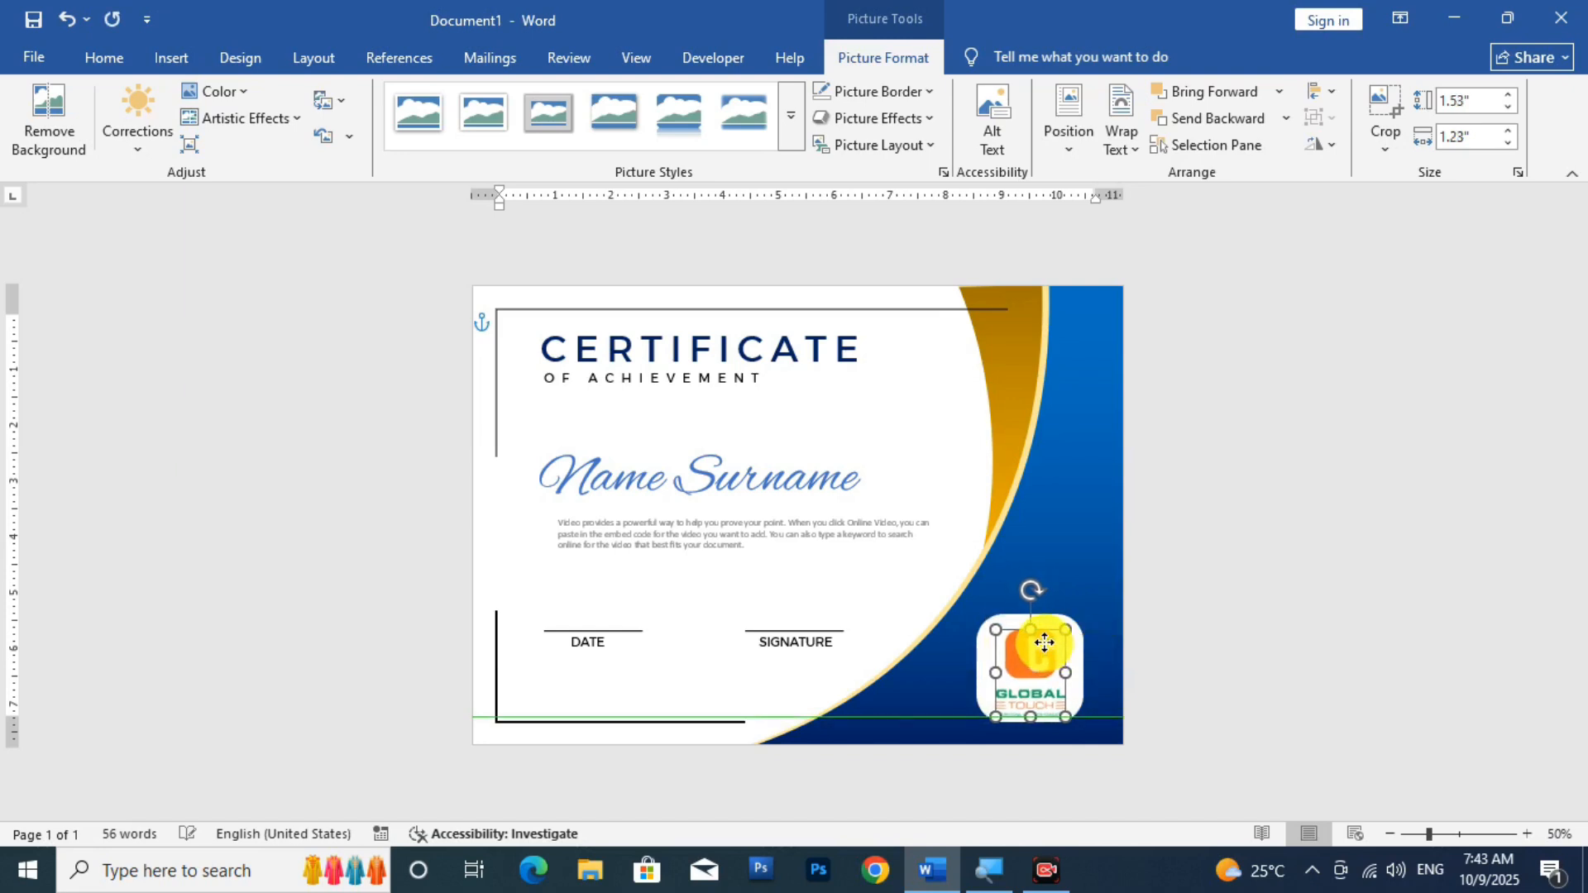
left_click(1196, 610)
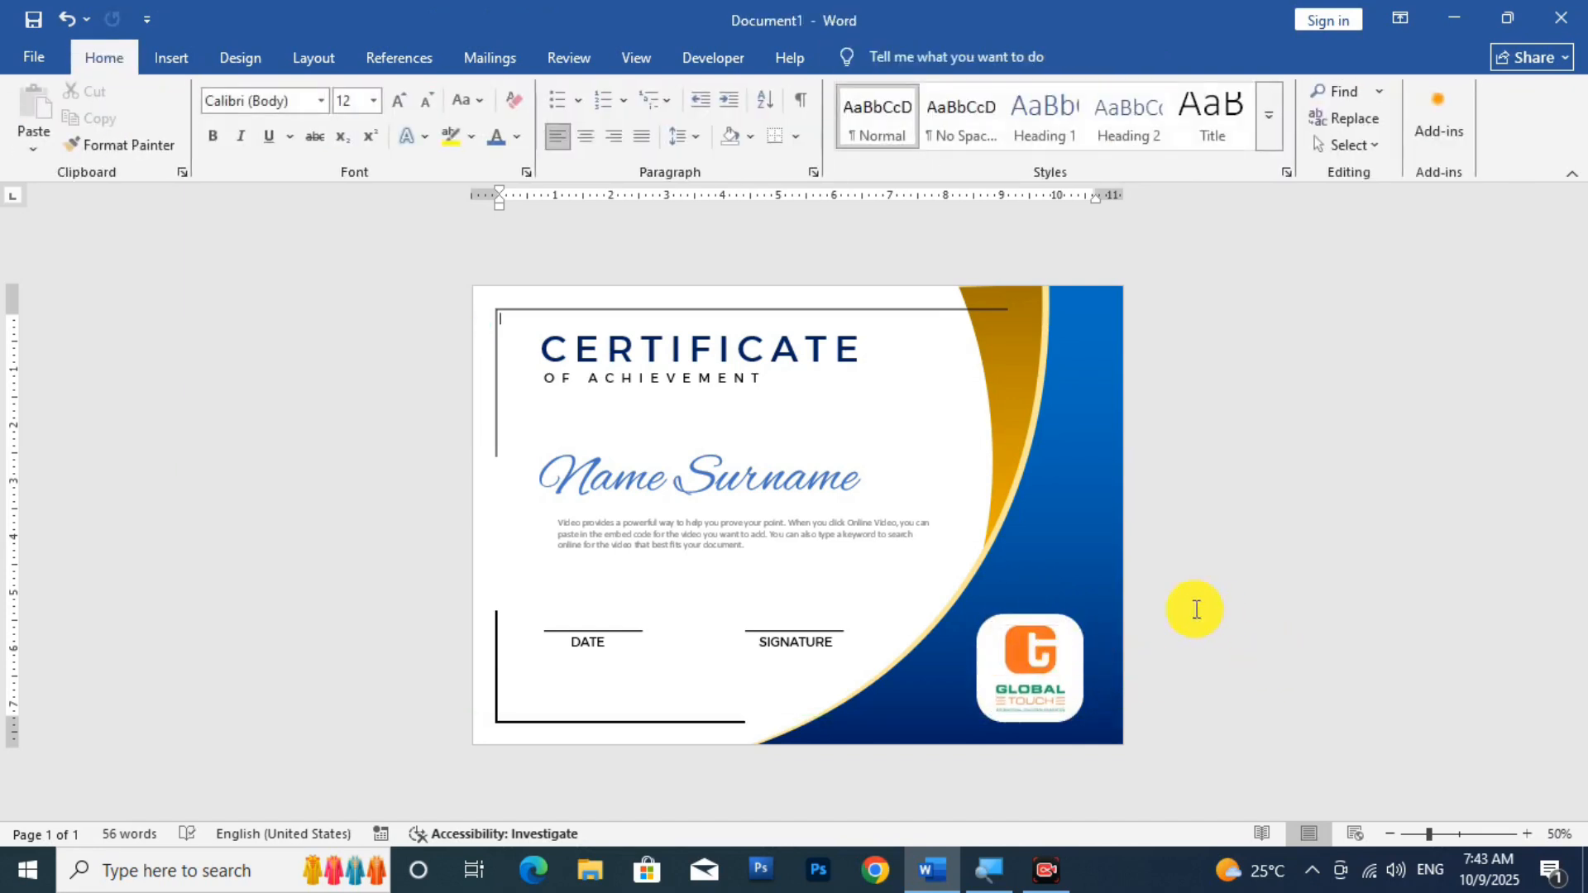
Narrow the white rounded rectangle slightly from both sides around the logo, and close the Windows Settings window
scroll(1196, 609, "up", 4)
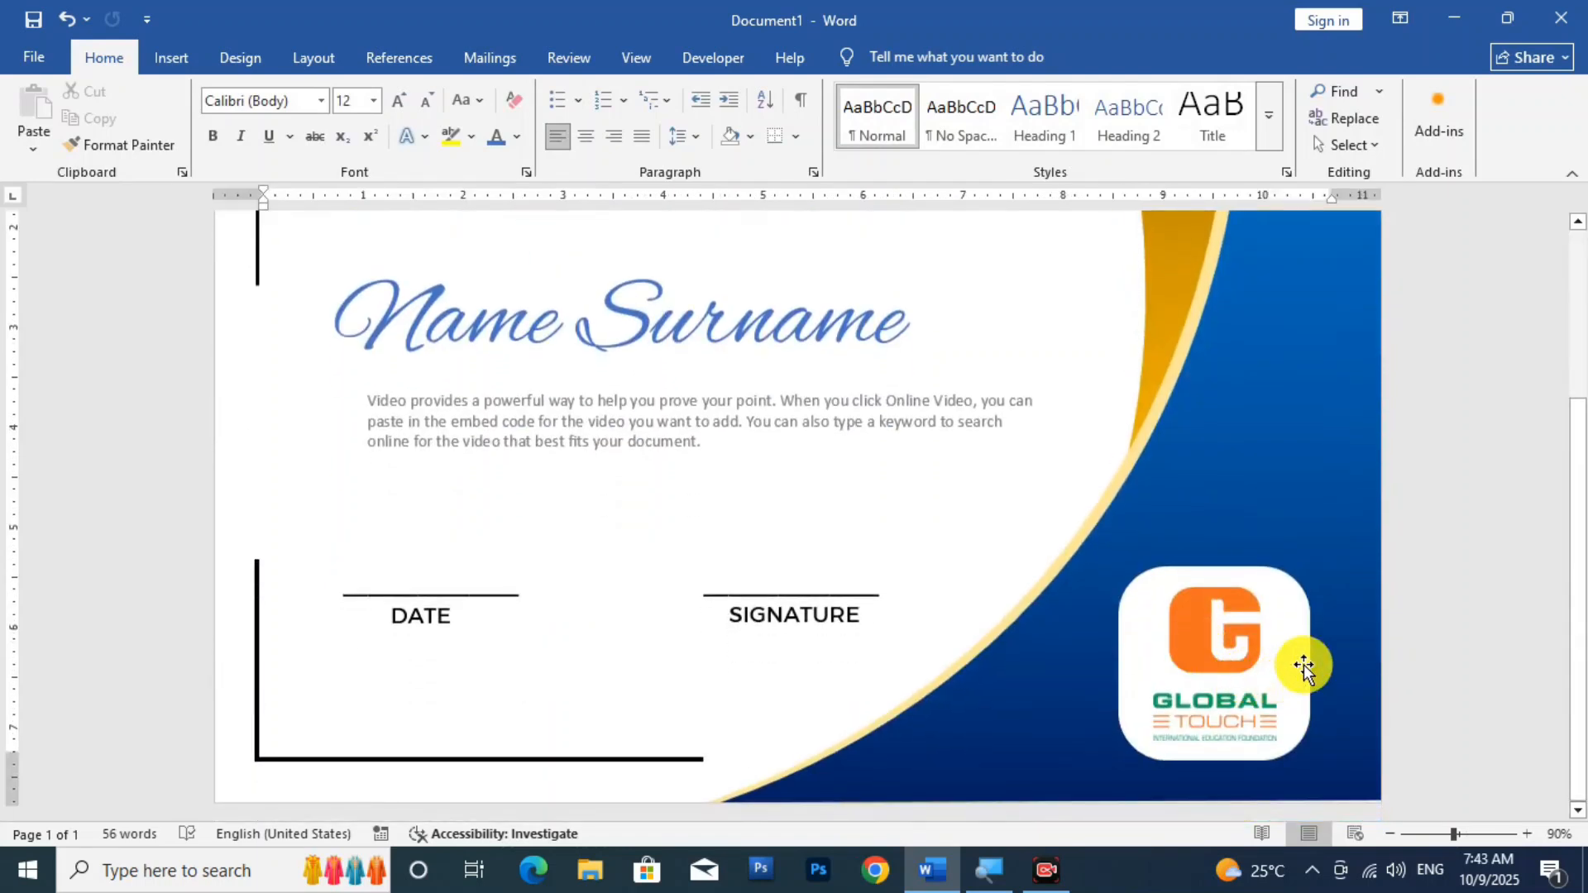
left_click(1303, 666)
left_click_drag(1307, 661, 1293, 658)
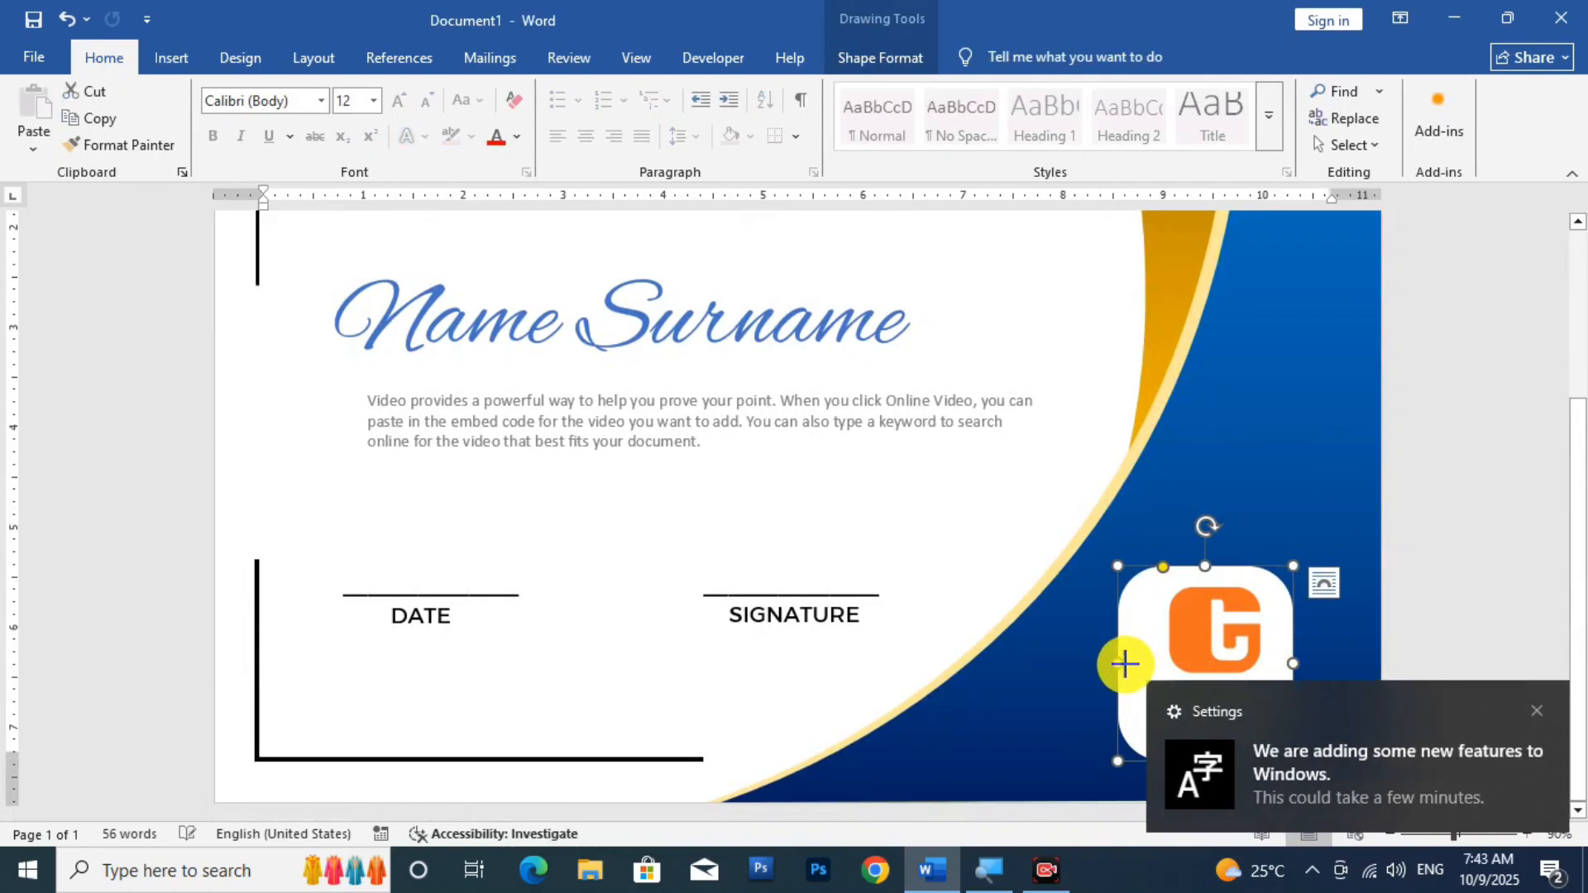
left_click_drag(1118, 664, 1130, 664)
left_click(1540, 700)
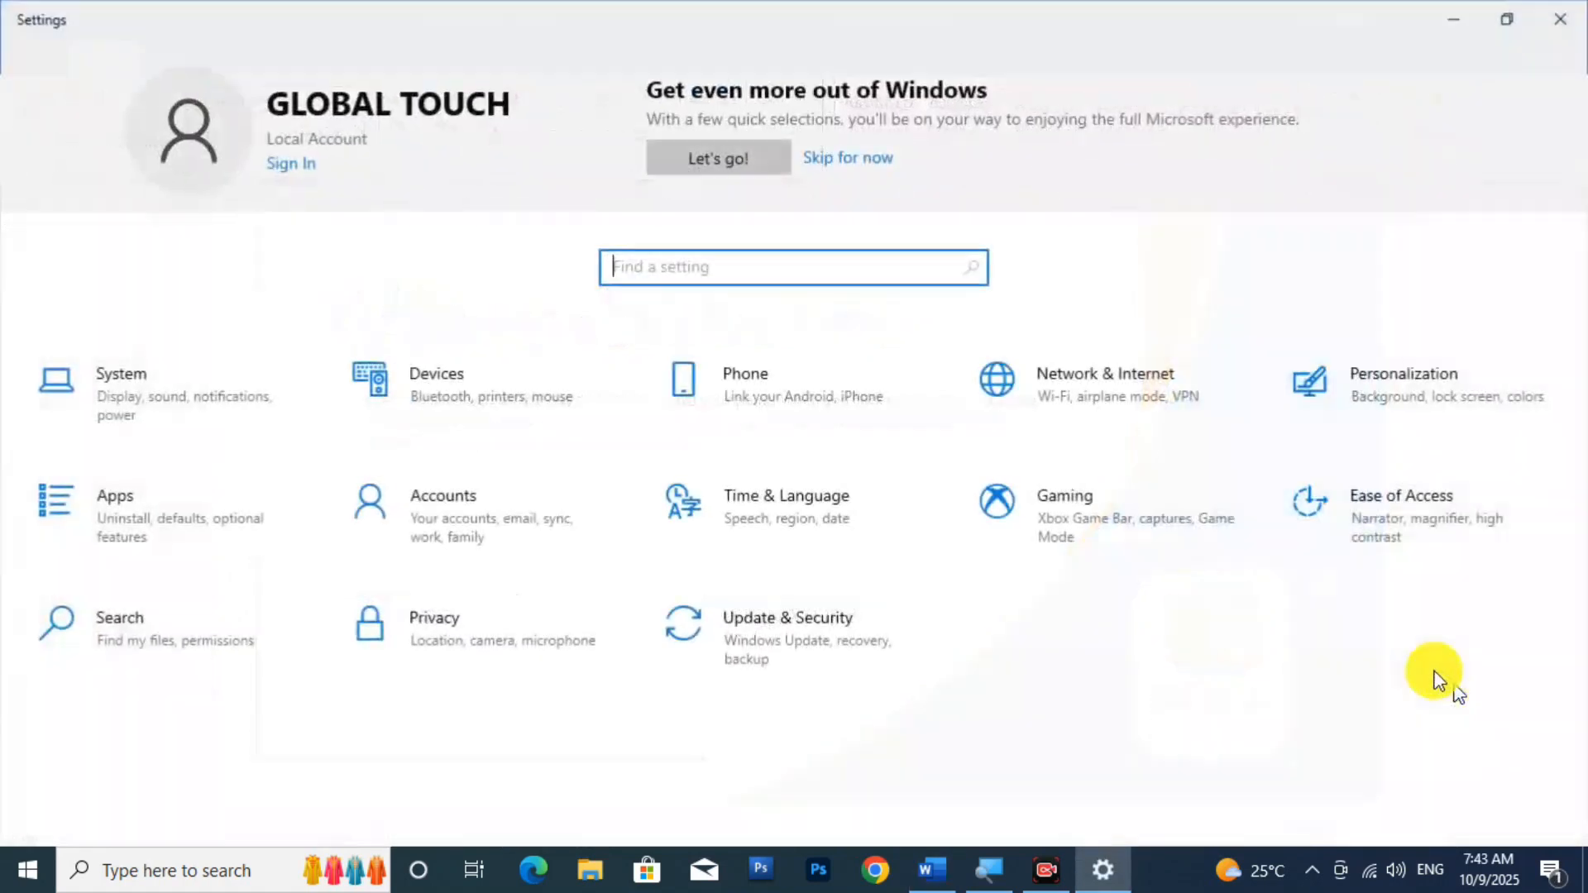
left_click(1562, 20)
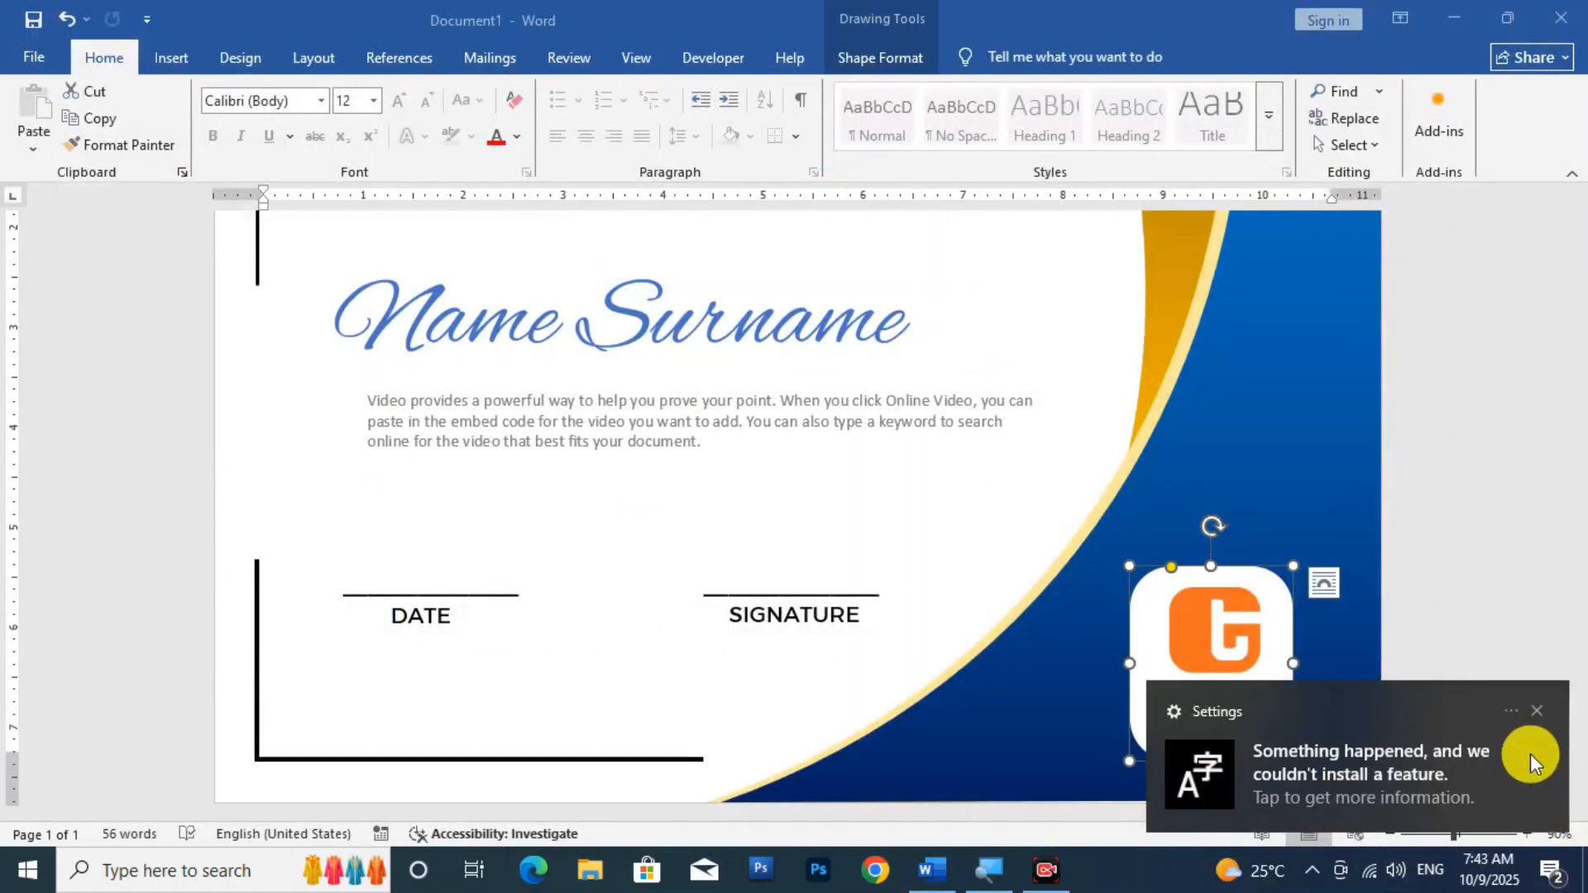
Dismiss the Settings notification, reduce the white logo rectangle's corner rounding and narrow it slightly from its left side
left_click(1535, 708)
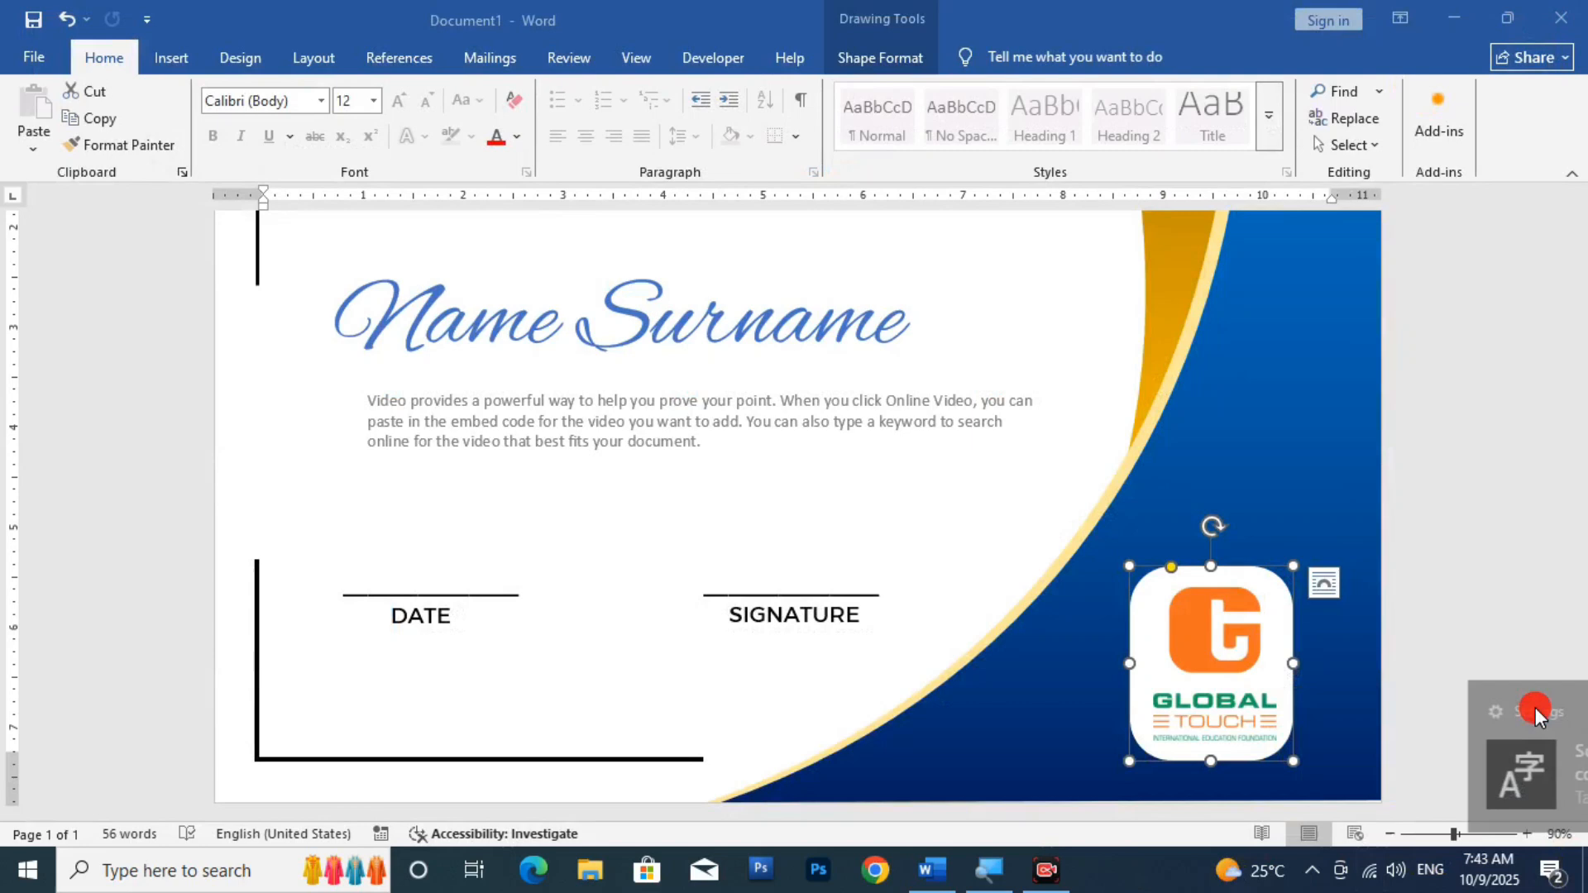
left_click(1143, 624)
left_click_drag(1168, 571, 1158, 569)
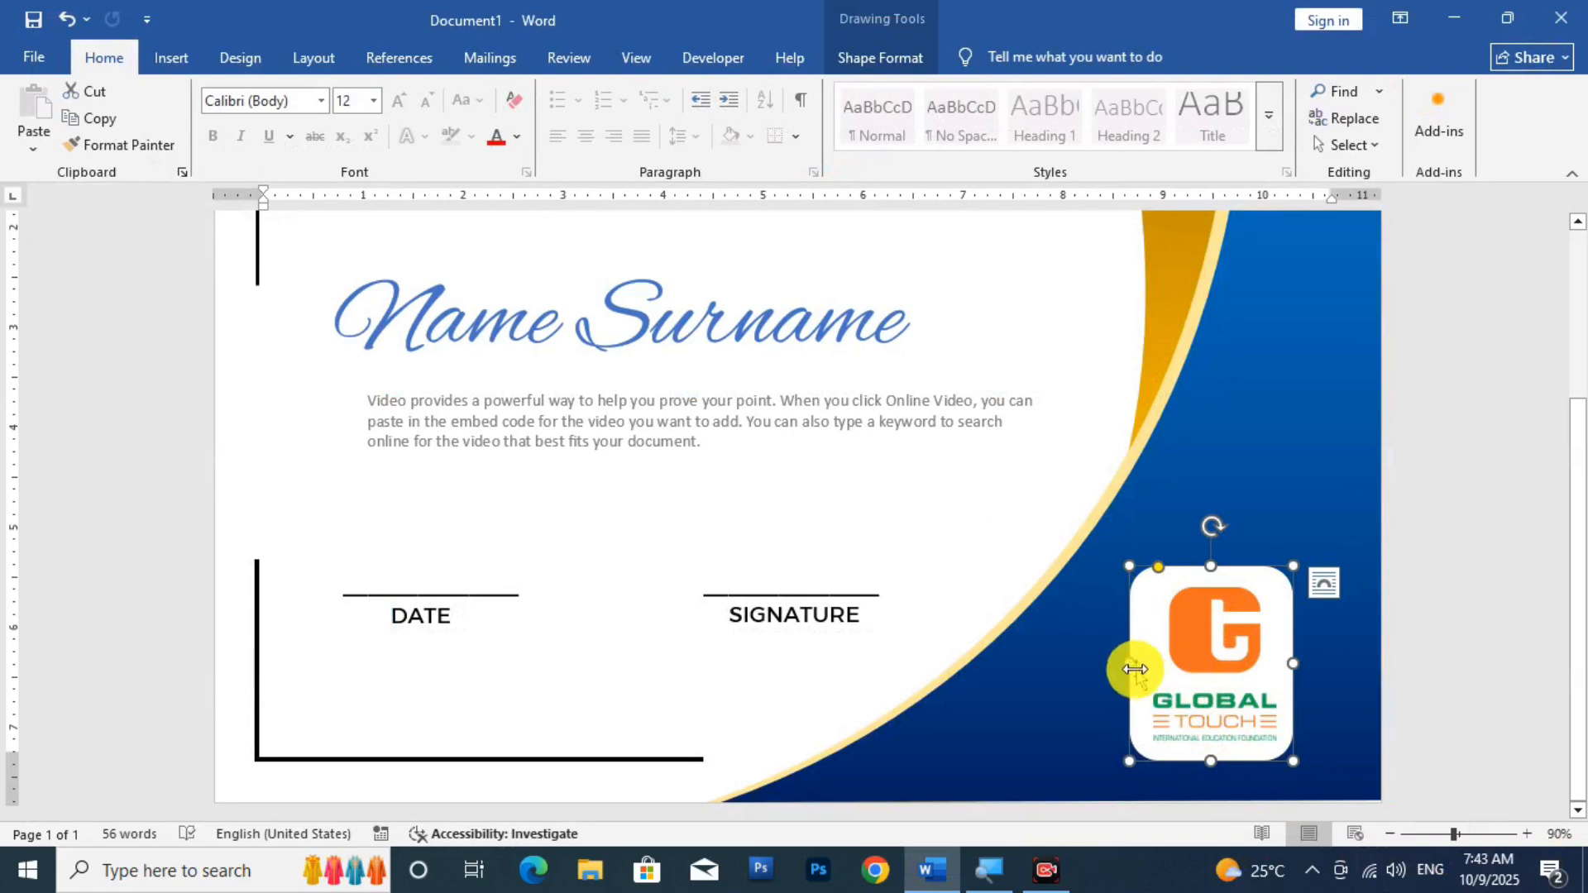
left_click_drag(1134, 663, 1140, 663)
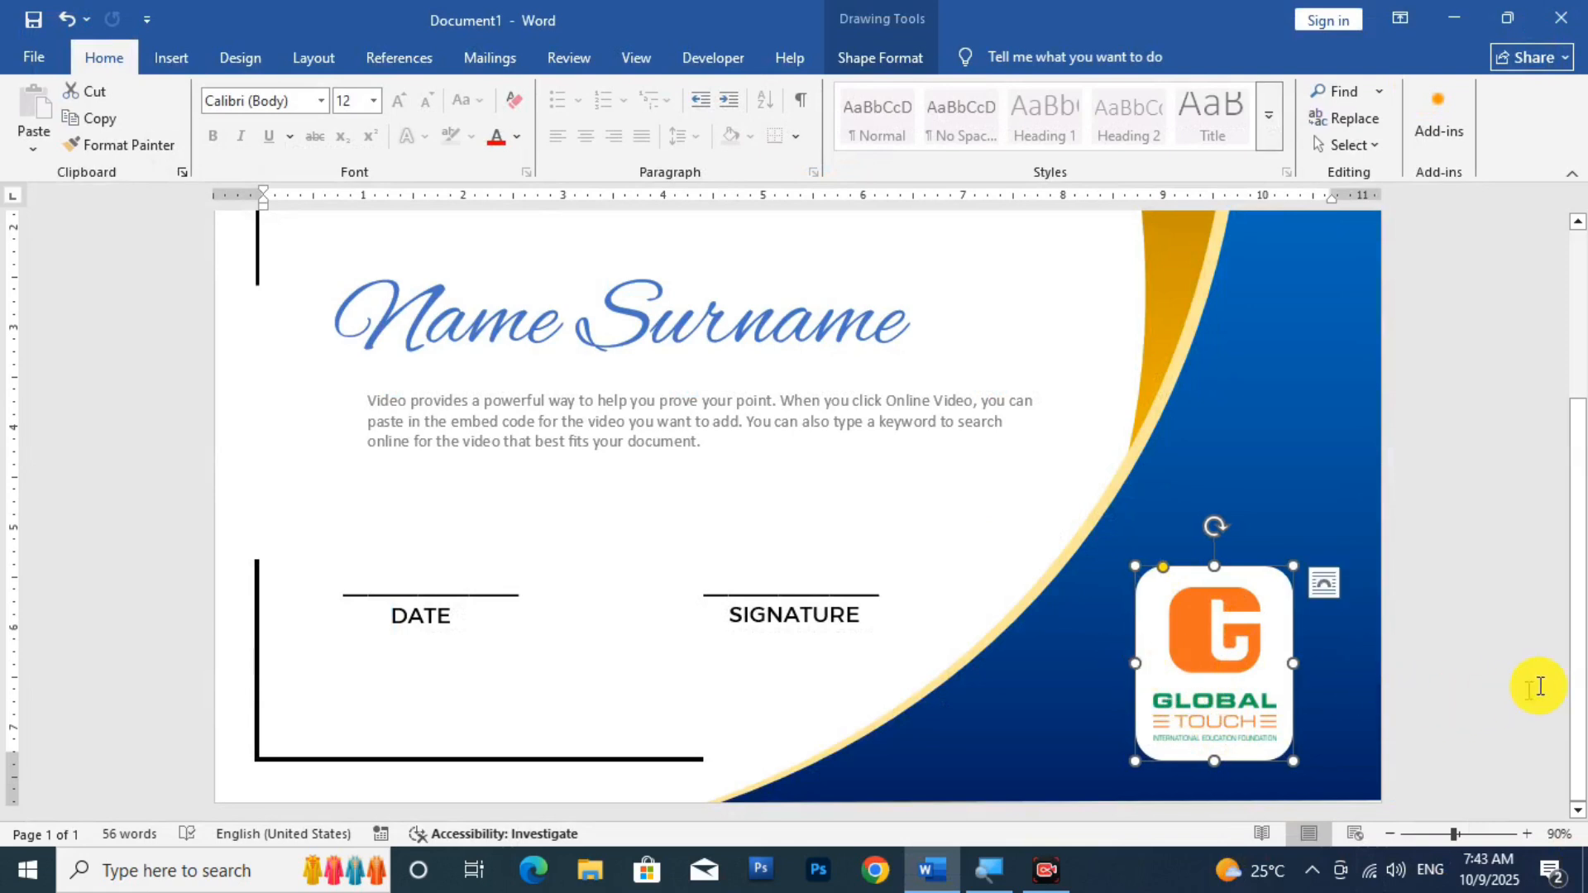
left_click(1540, 687)
scroll(1265, 649, "down", 6)
scroll(1191, 641, "up", 2)
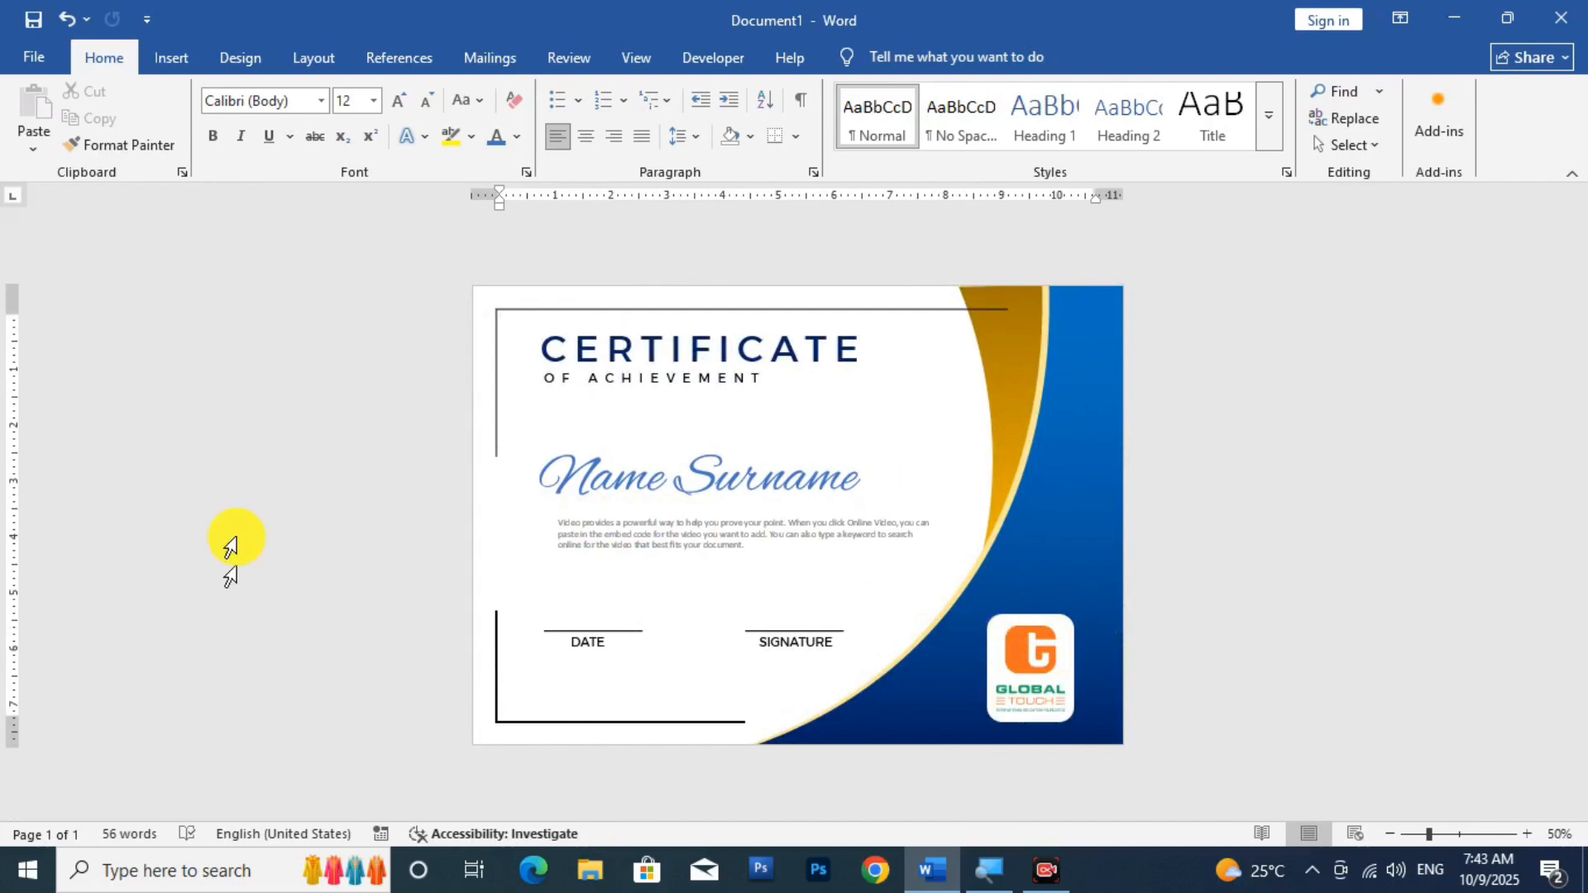
scroll(1002, 386, "down", 3)
scroll(976, 486, "up", 2)
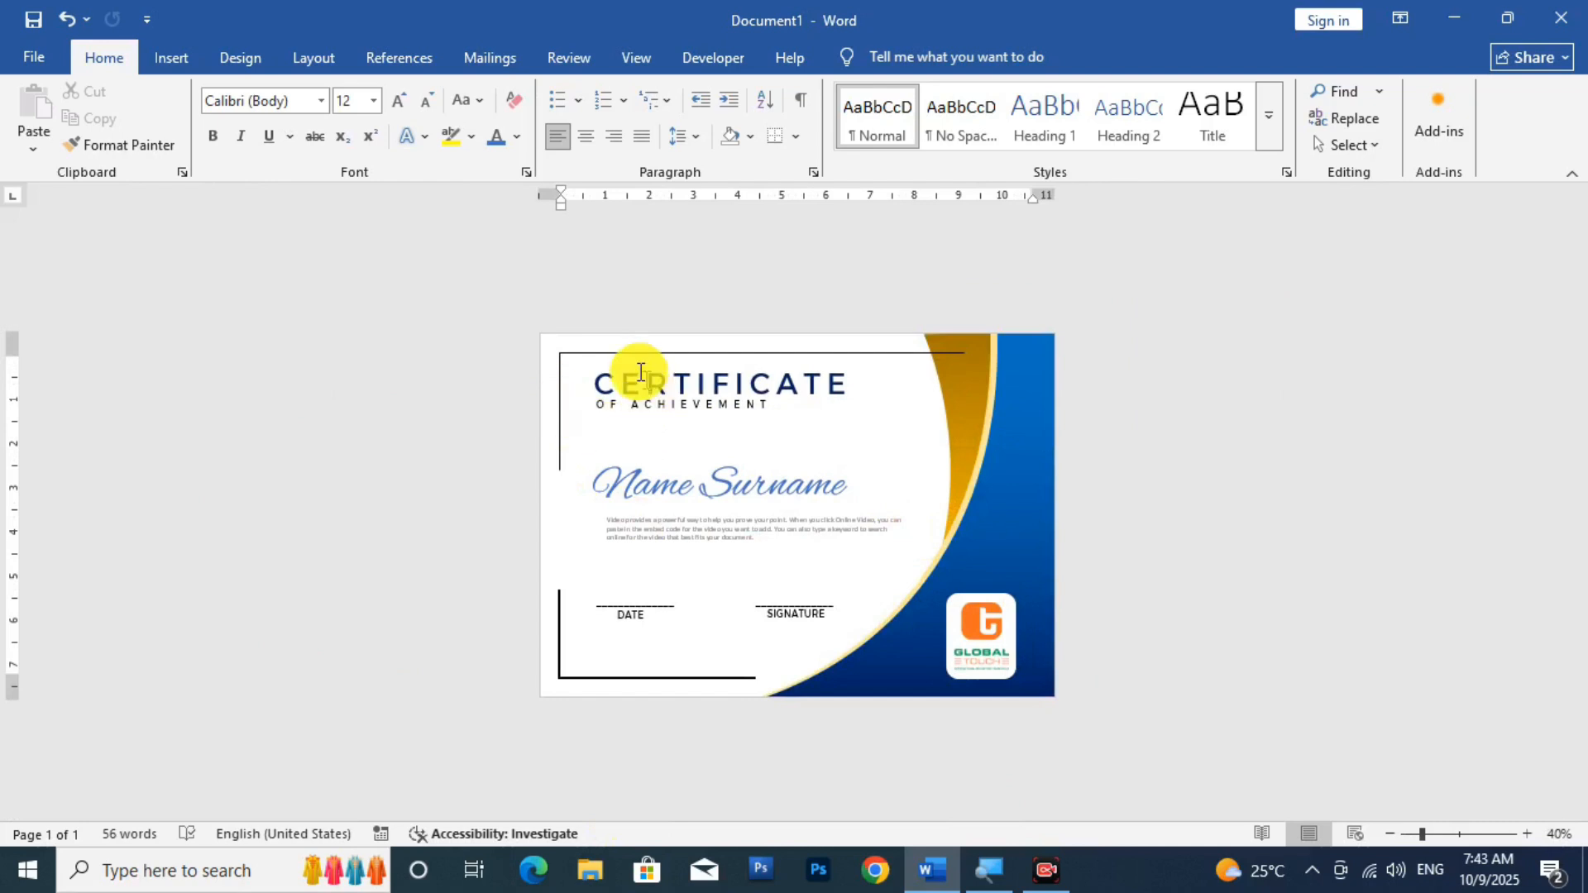
Draw a rectangle about 8.21" high and 1.71" wide along the page's left edge and remove its outline
left_click(168, 60)
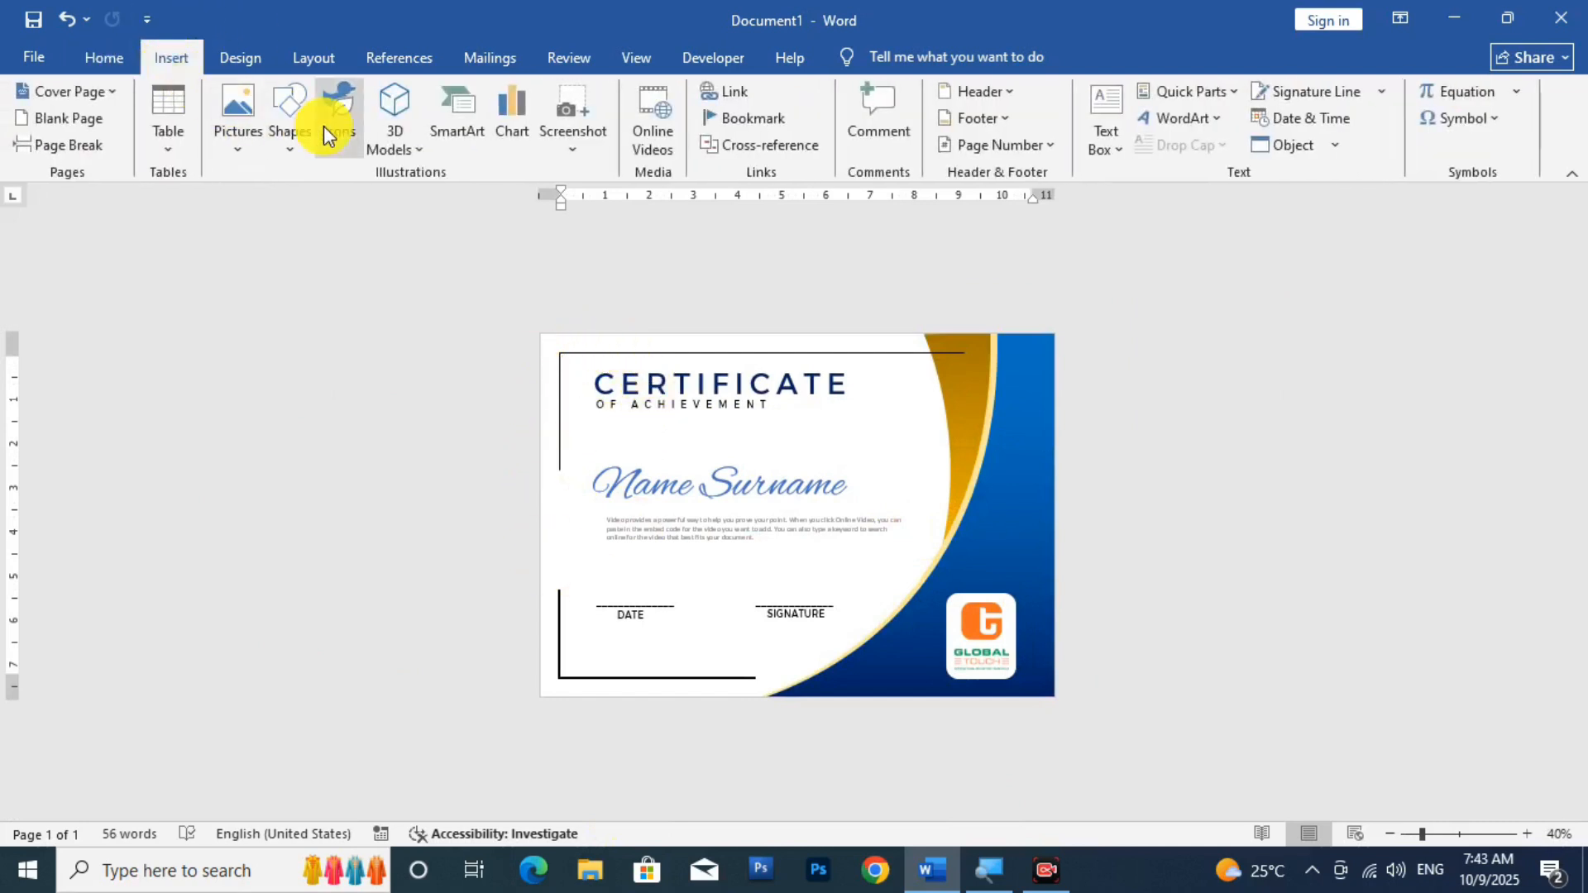
left_click(298, 124)
left_click(368, 202)
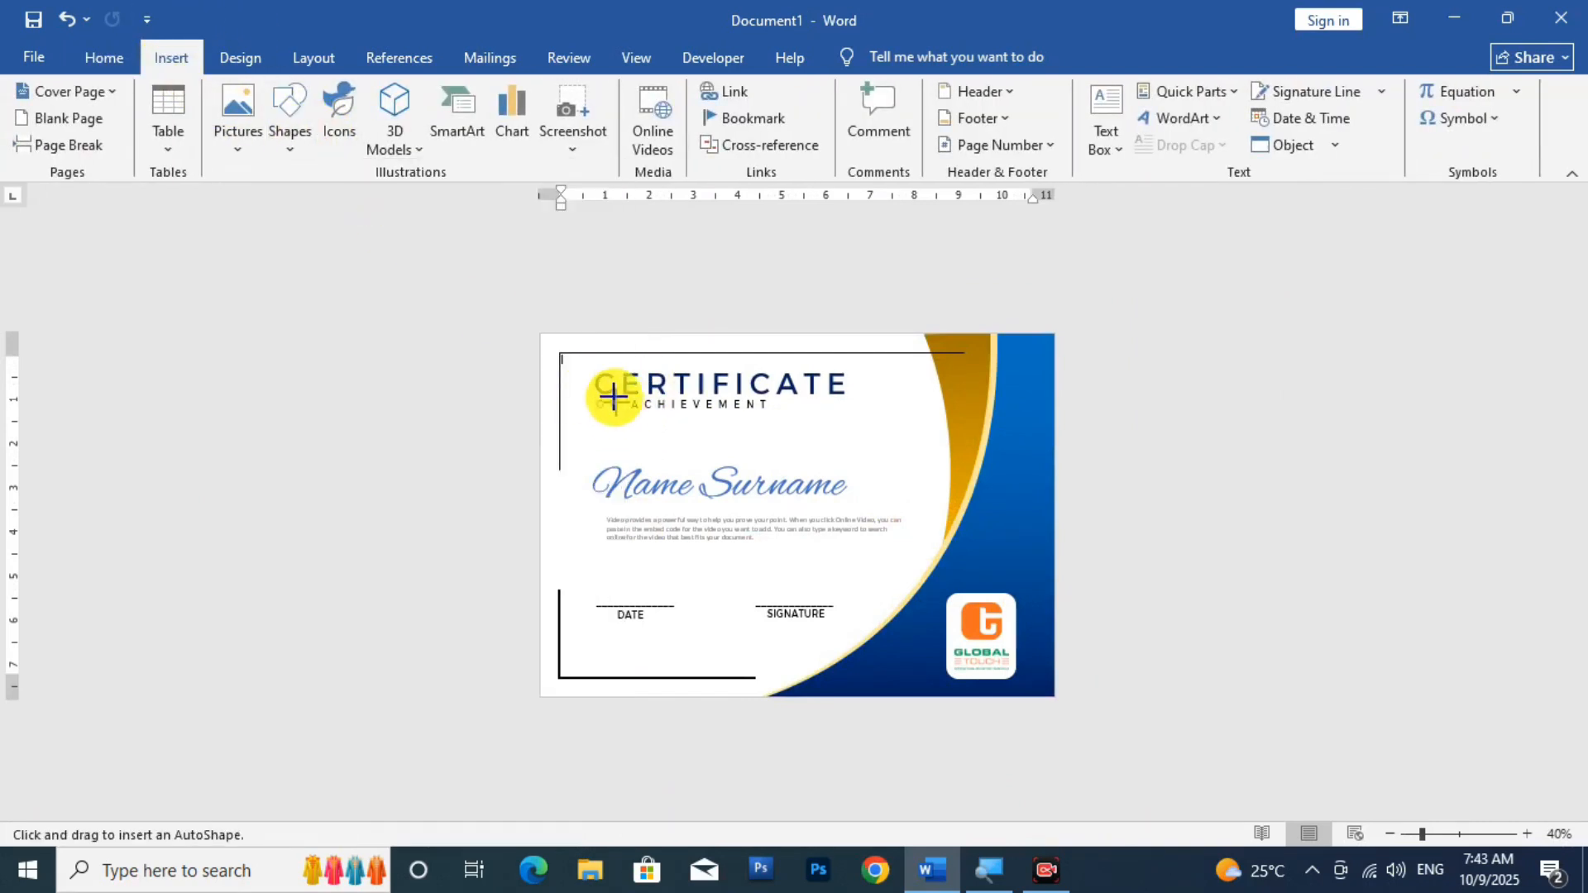
left_click_drag(539, 334, 617, 696)
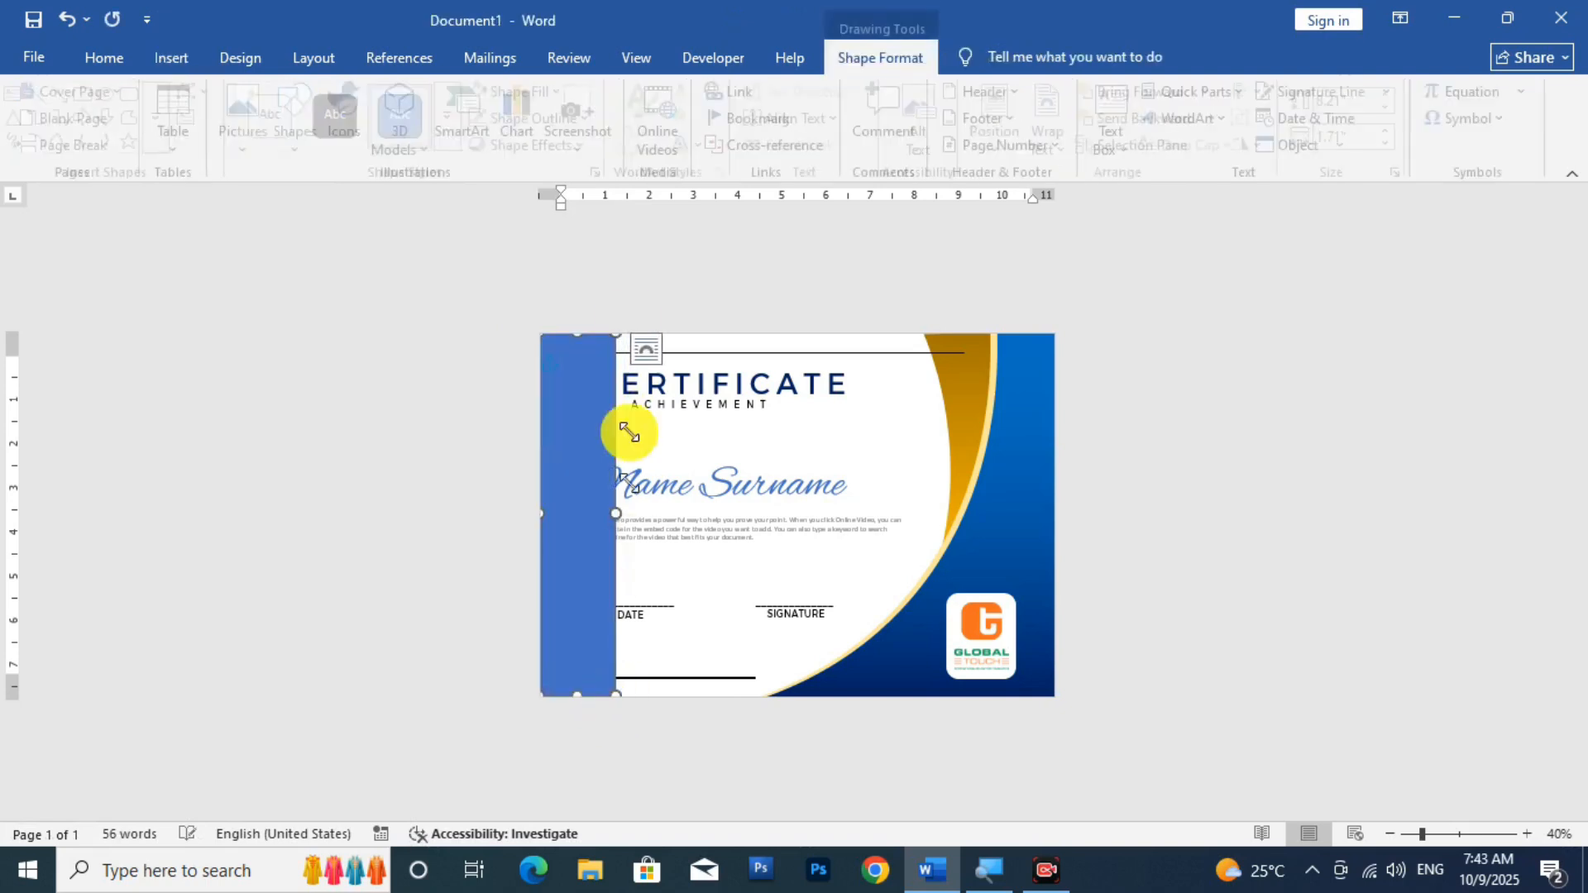
scroll(560, 240, "up", 2)
left_click(523, 117)
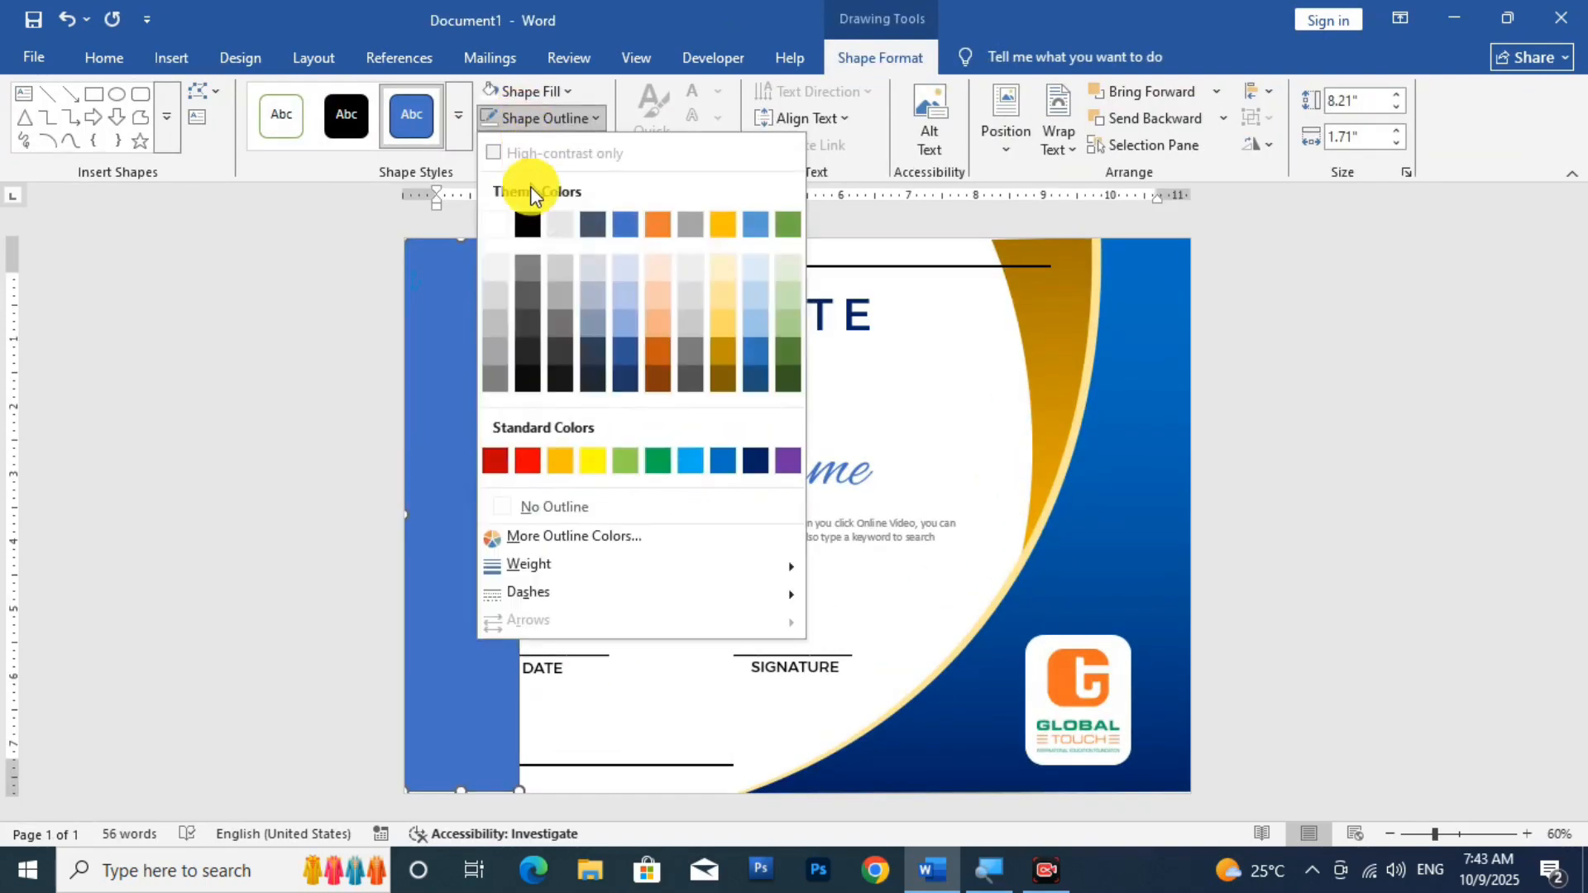
left_click(563, 501)
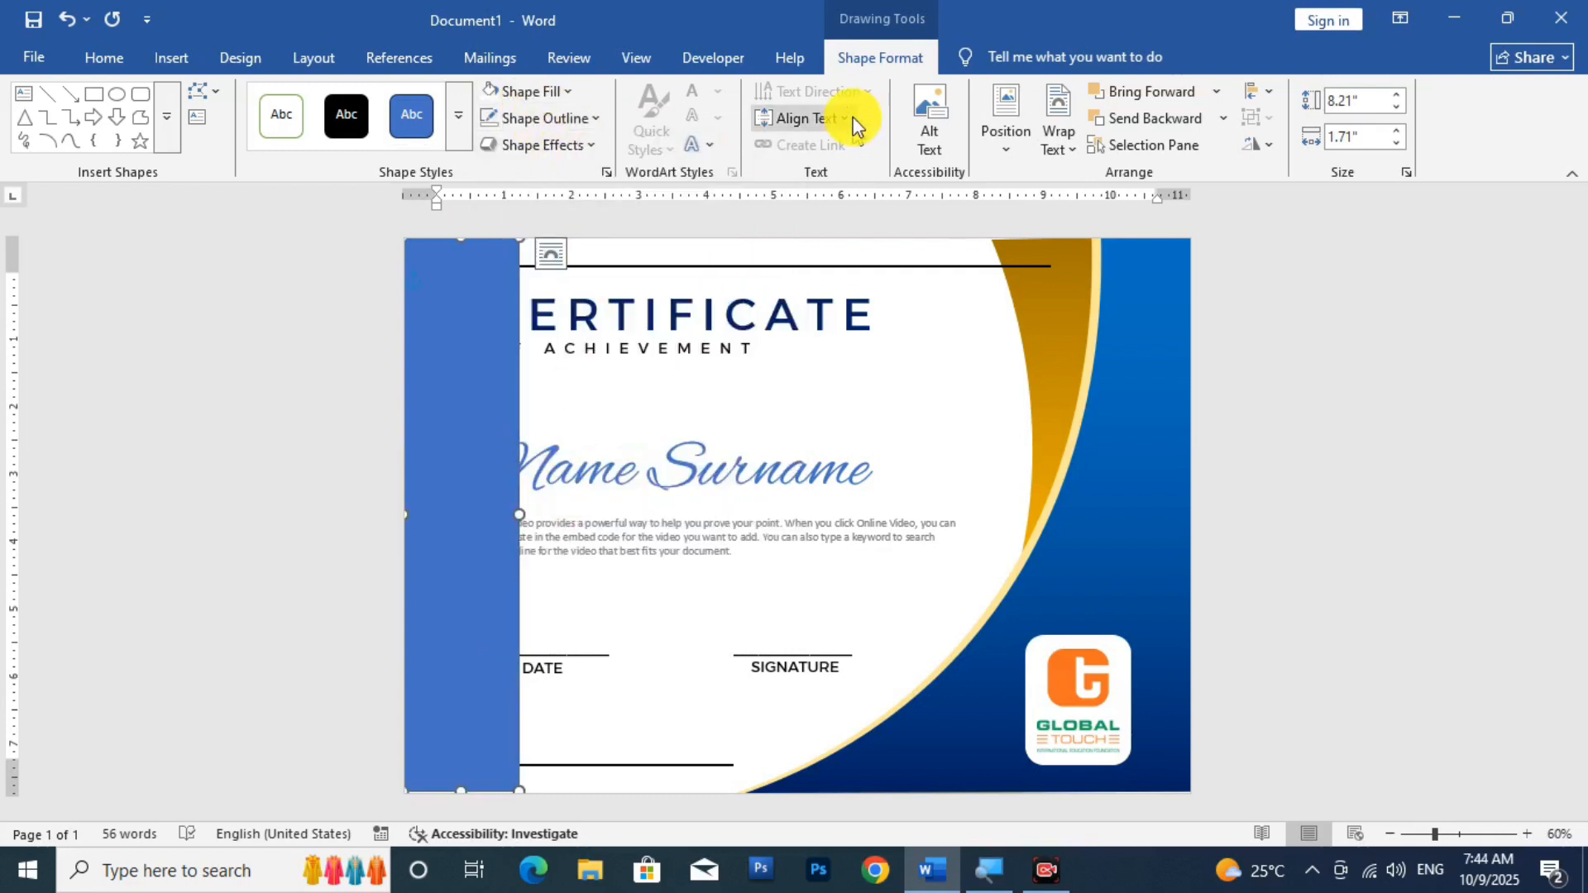
Edit the points of the left rectangle so its inner side becomes a deep concave curve from top to bottom corner
left_click(202, 92)
left_click(239, 149)
scroll(440, 337, "down", 3)
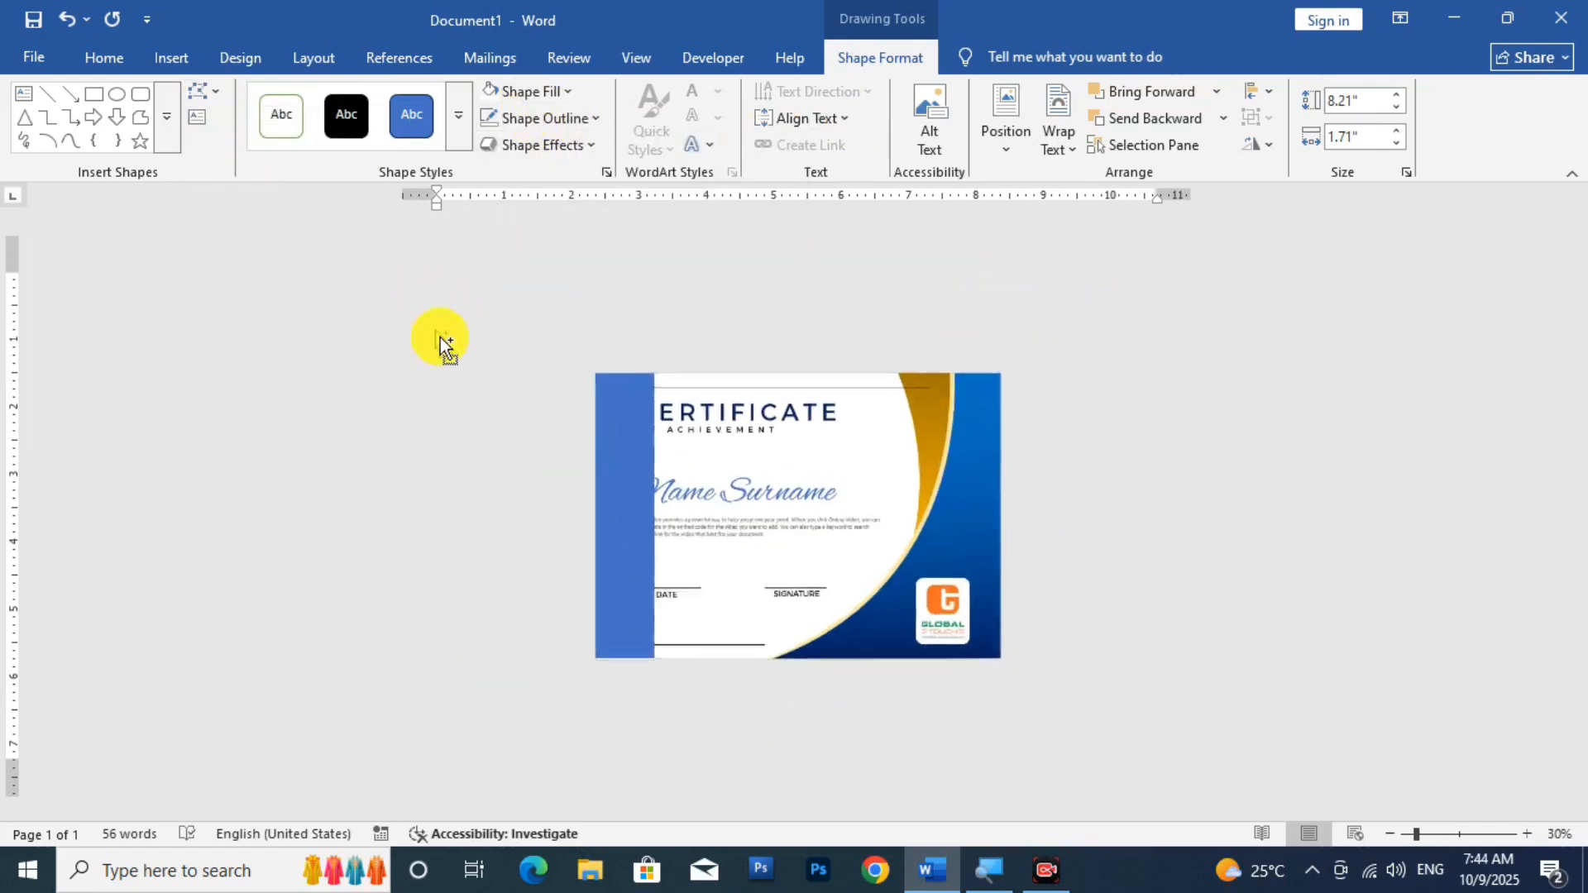
left_click(657, 653)
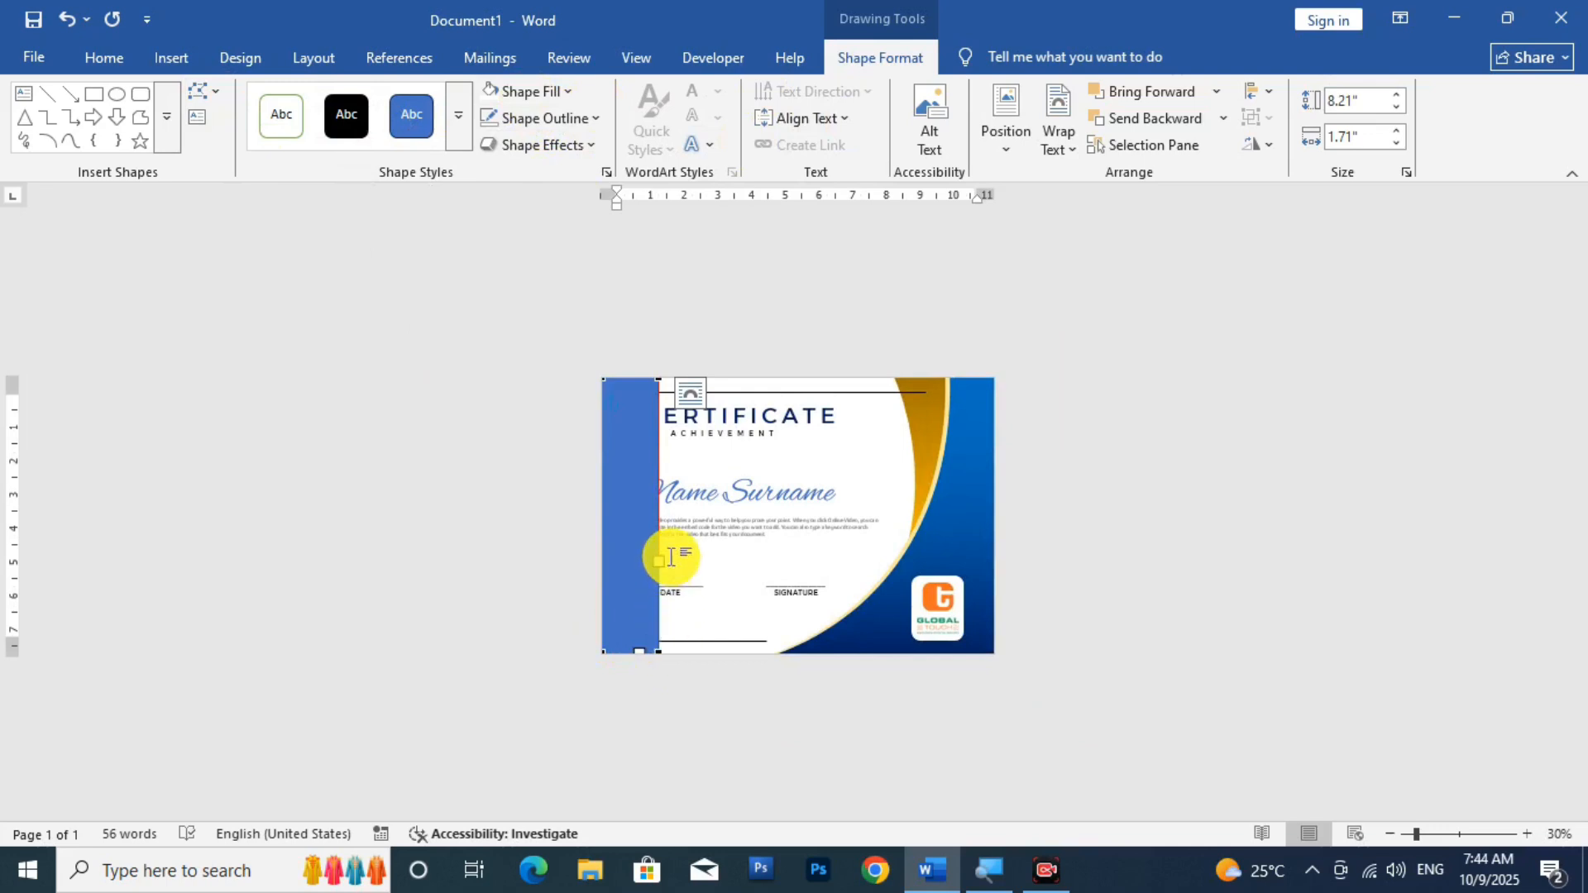
left_click_drag(657, 562, 563, 525)
left_click(657, 382)
left_click_drag(652, 465, 608, 413)
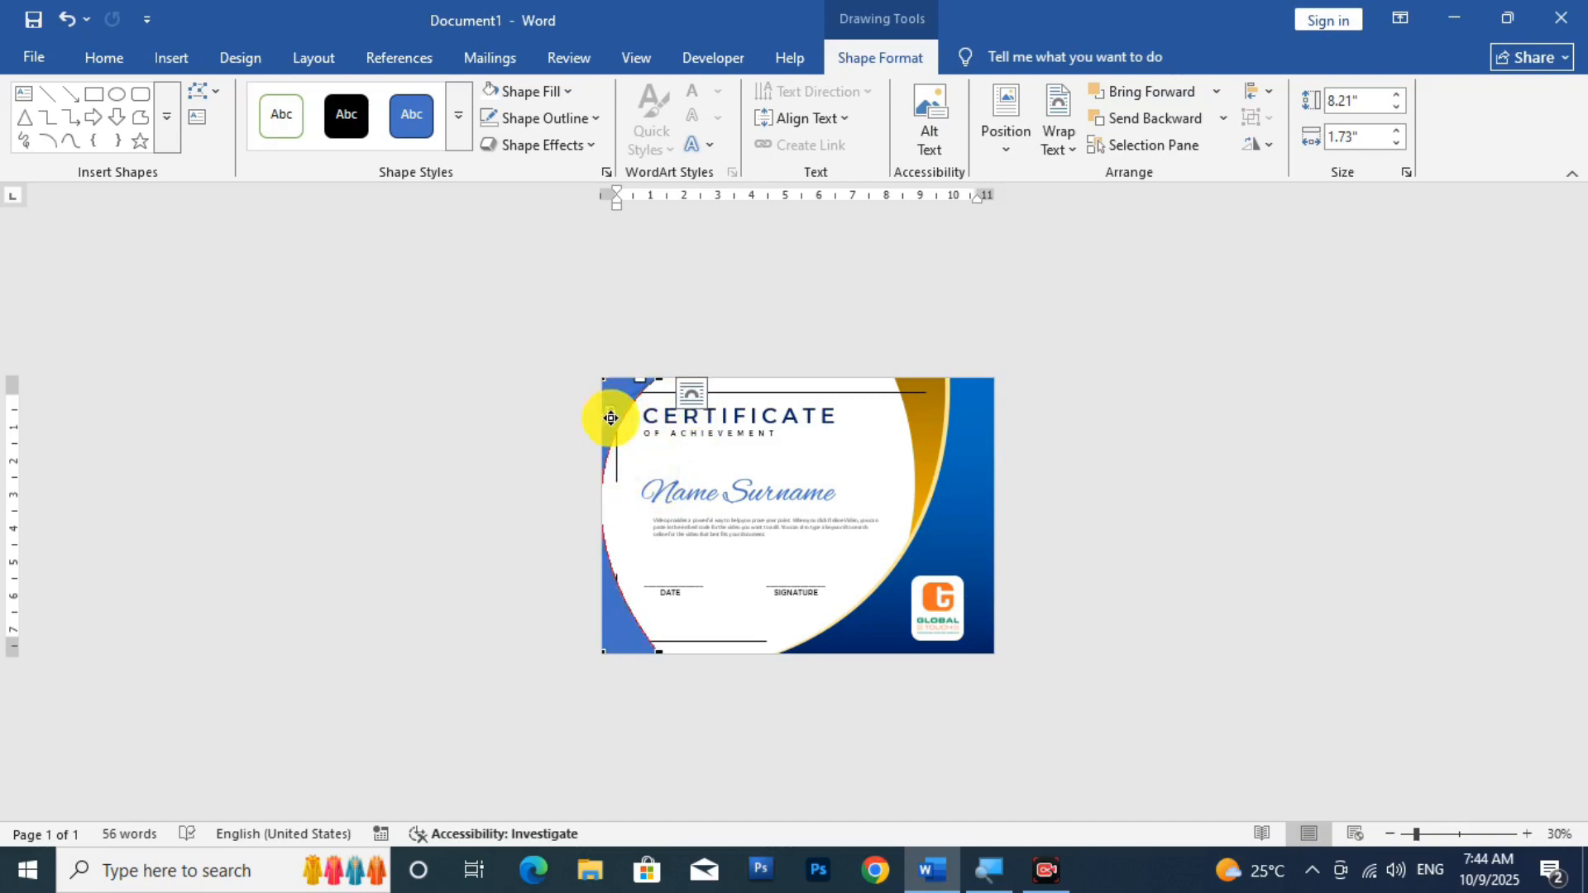
left_click(1088, 589)
scroll(1101, 548, "down", 2)
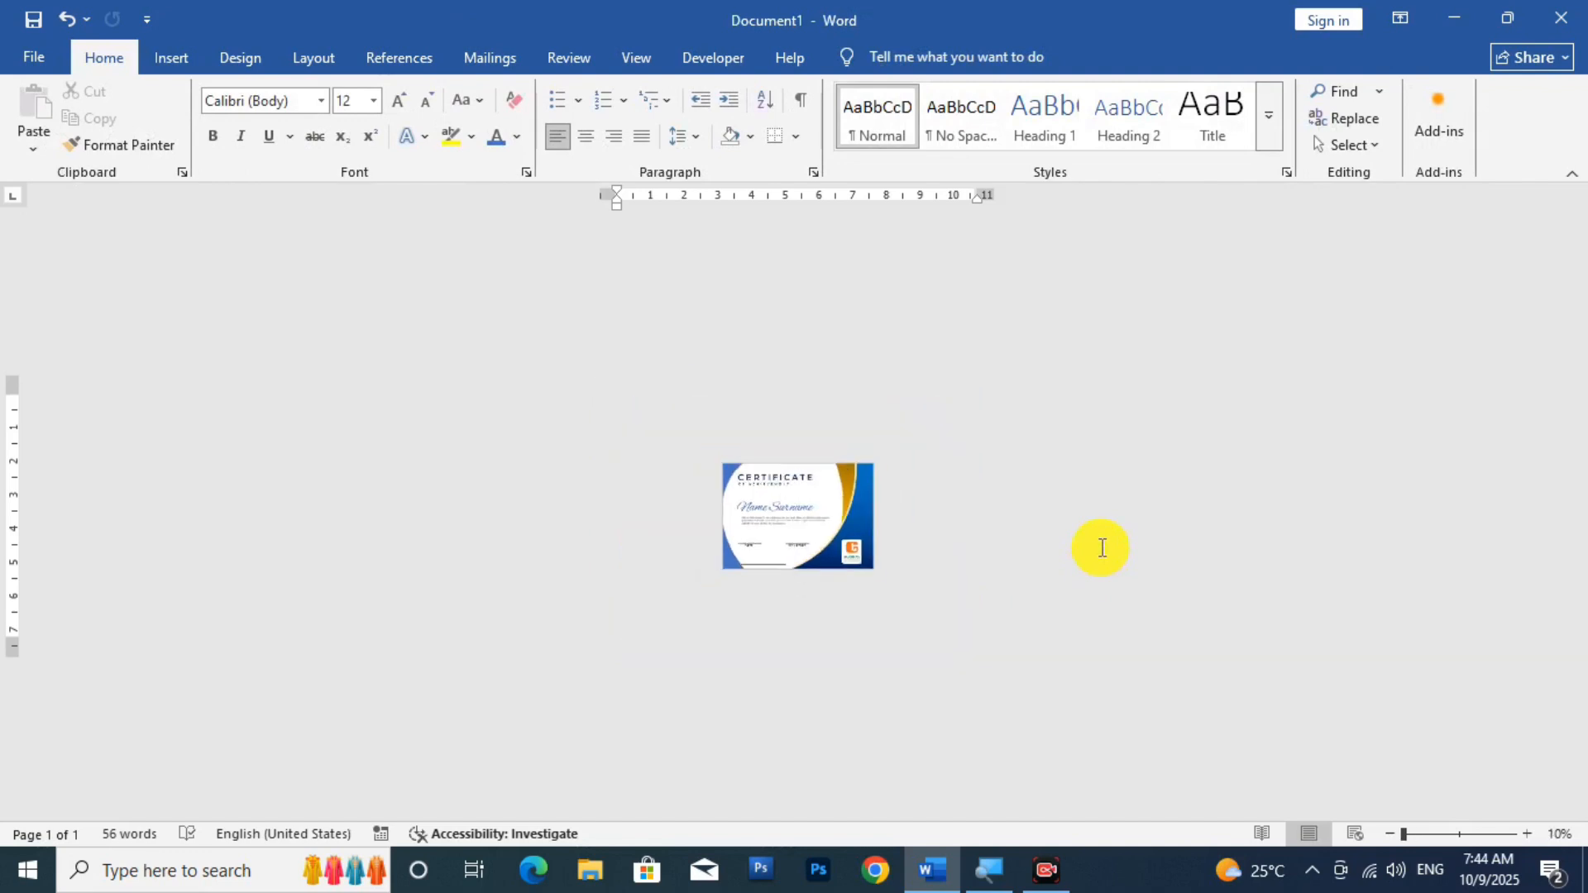
Send the curved left shape behind the text and the frame lines
scroll(1102, 548, "up", 3)
left_click(560, 673)
left_click(867, 56)
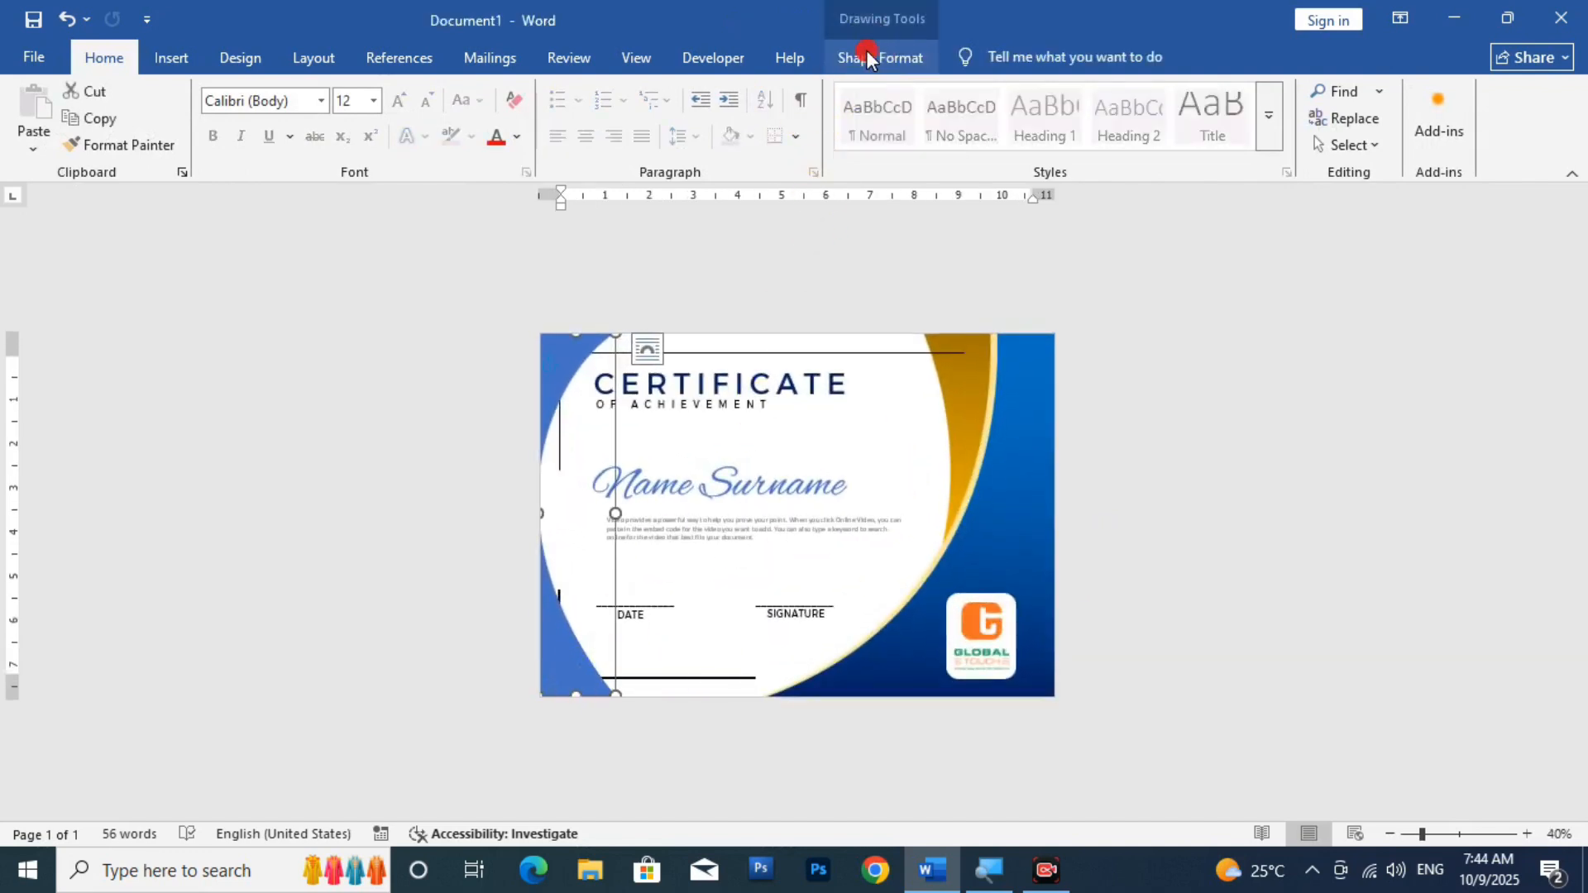
left_click(1154, 116)
left_click(1154, 115)
left_click(1221, 117)
left_click(1214, 213)
left_click(1285, 424)
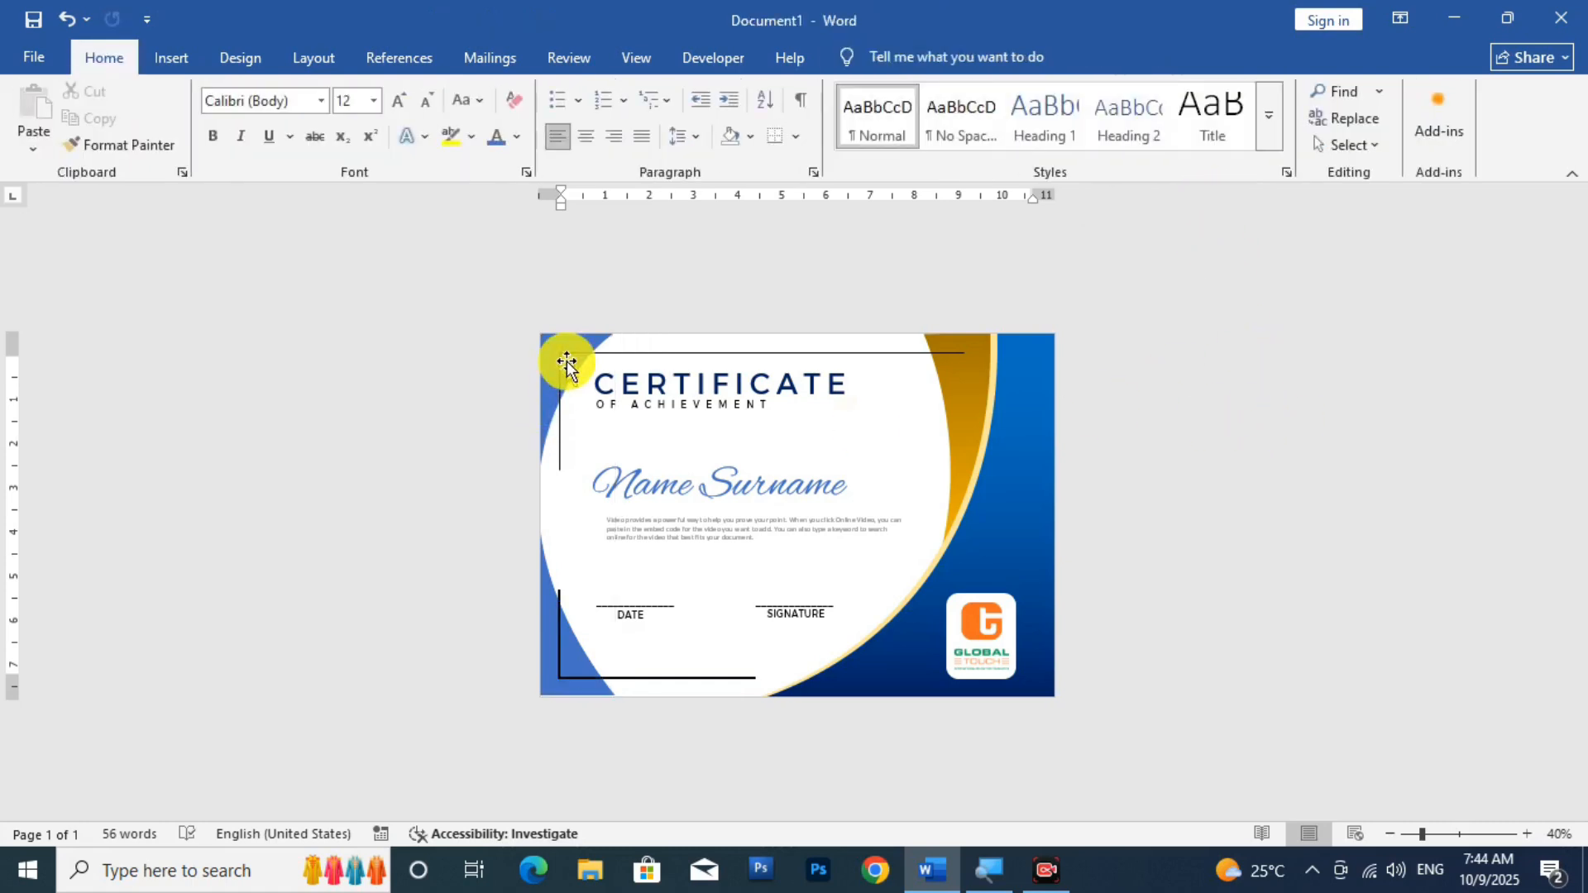
Move the curved blue shape inward on the page and refine its concave edge by adjusting the points at its inner corners
left_click(558, 345)
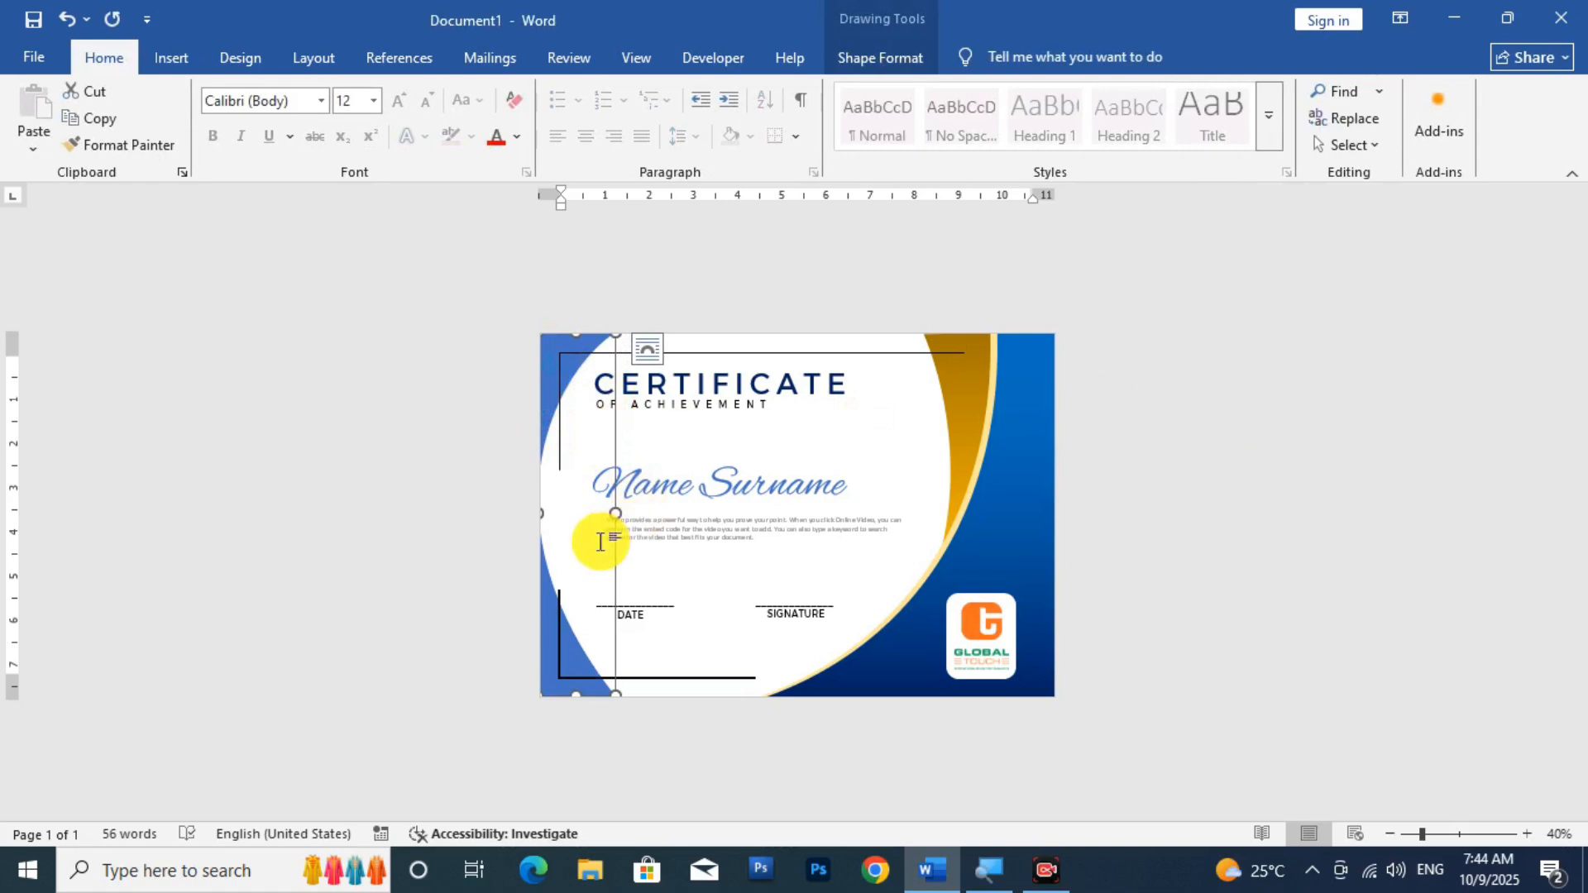
left_click_drag(547, 621, 657, 626)
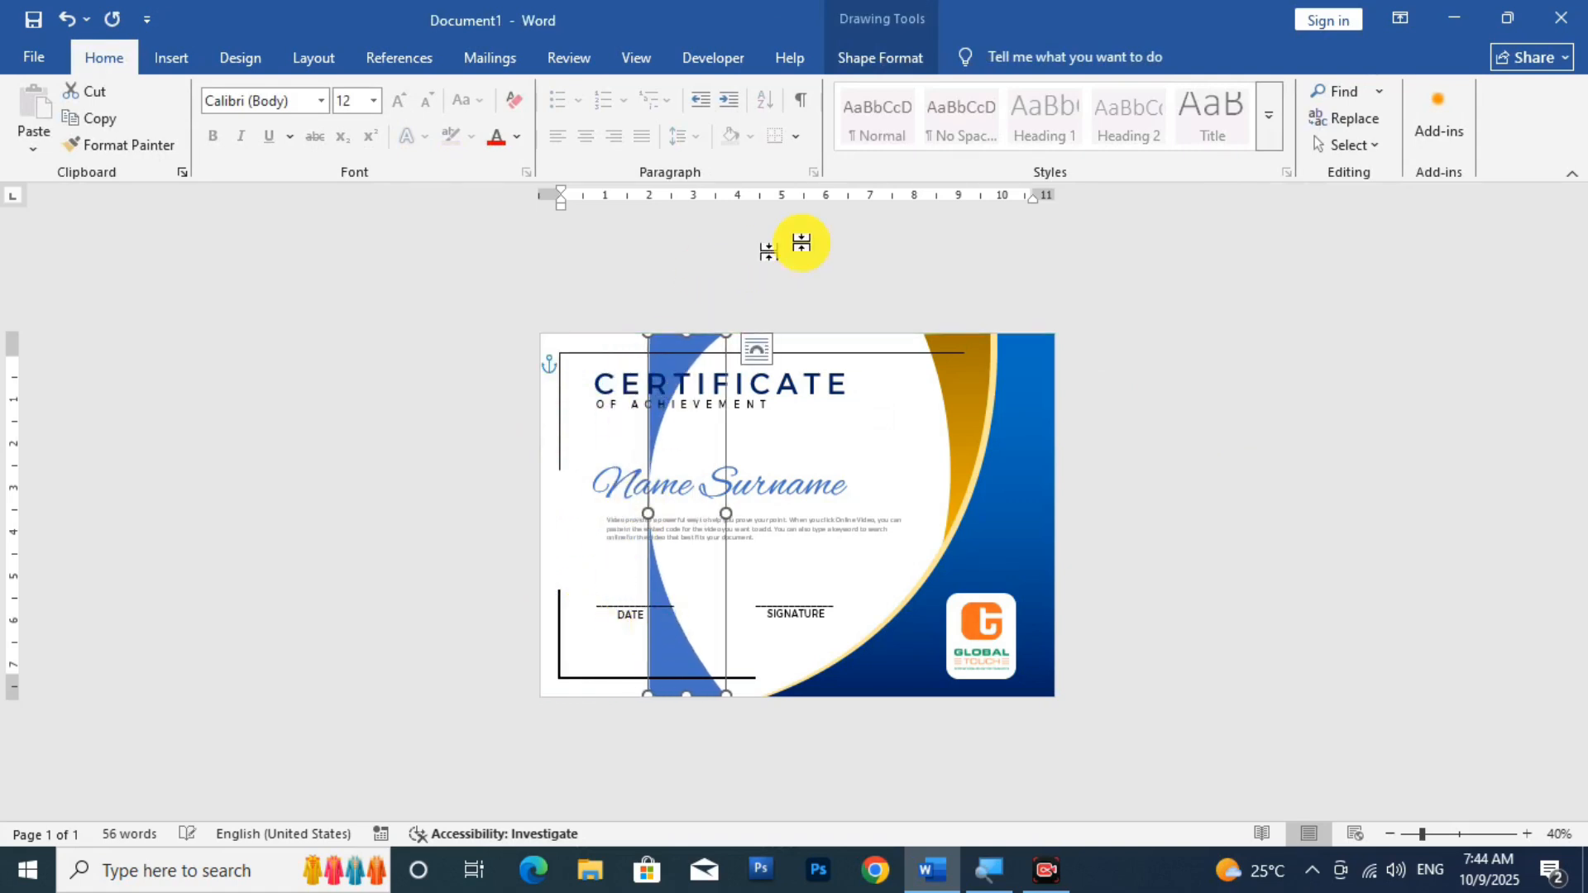
left_click(880, 57)
left_click(205, 91)
left_click(229, 150)
left_click(724, 693)
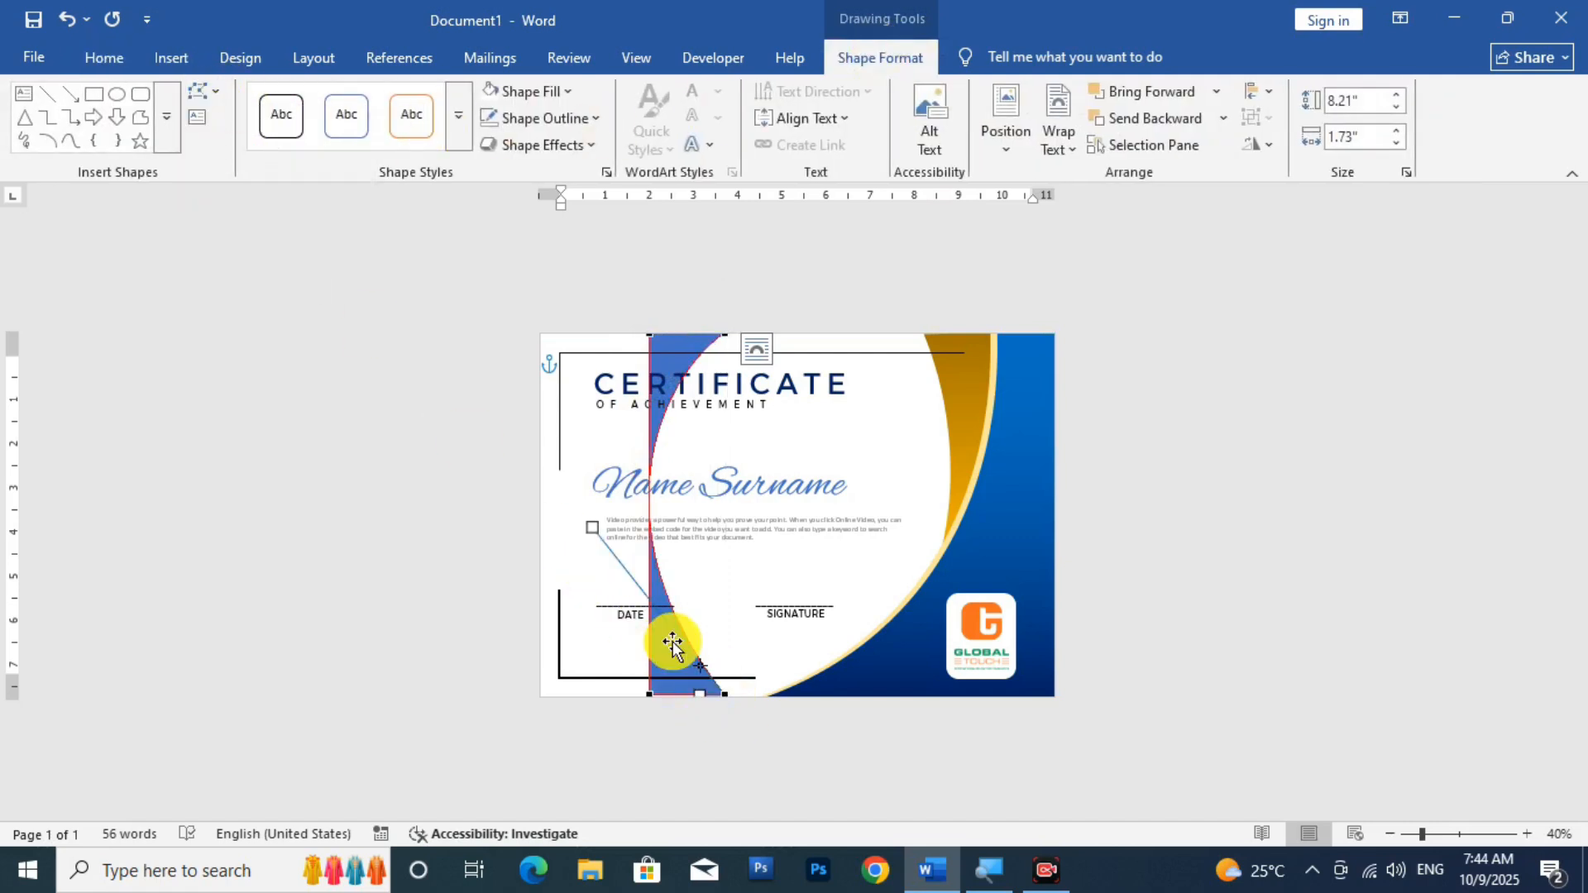
left_click_drag(725, 335, 612, 482)
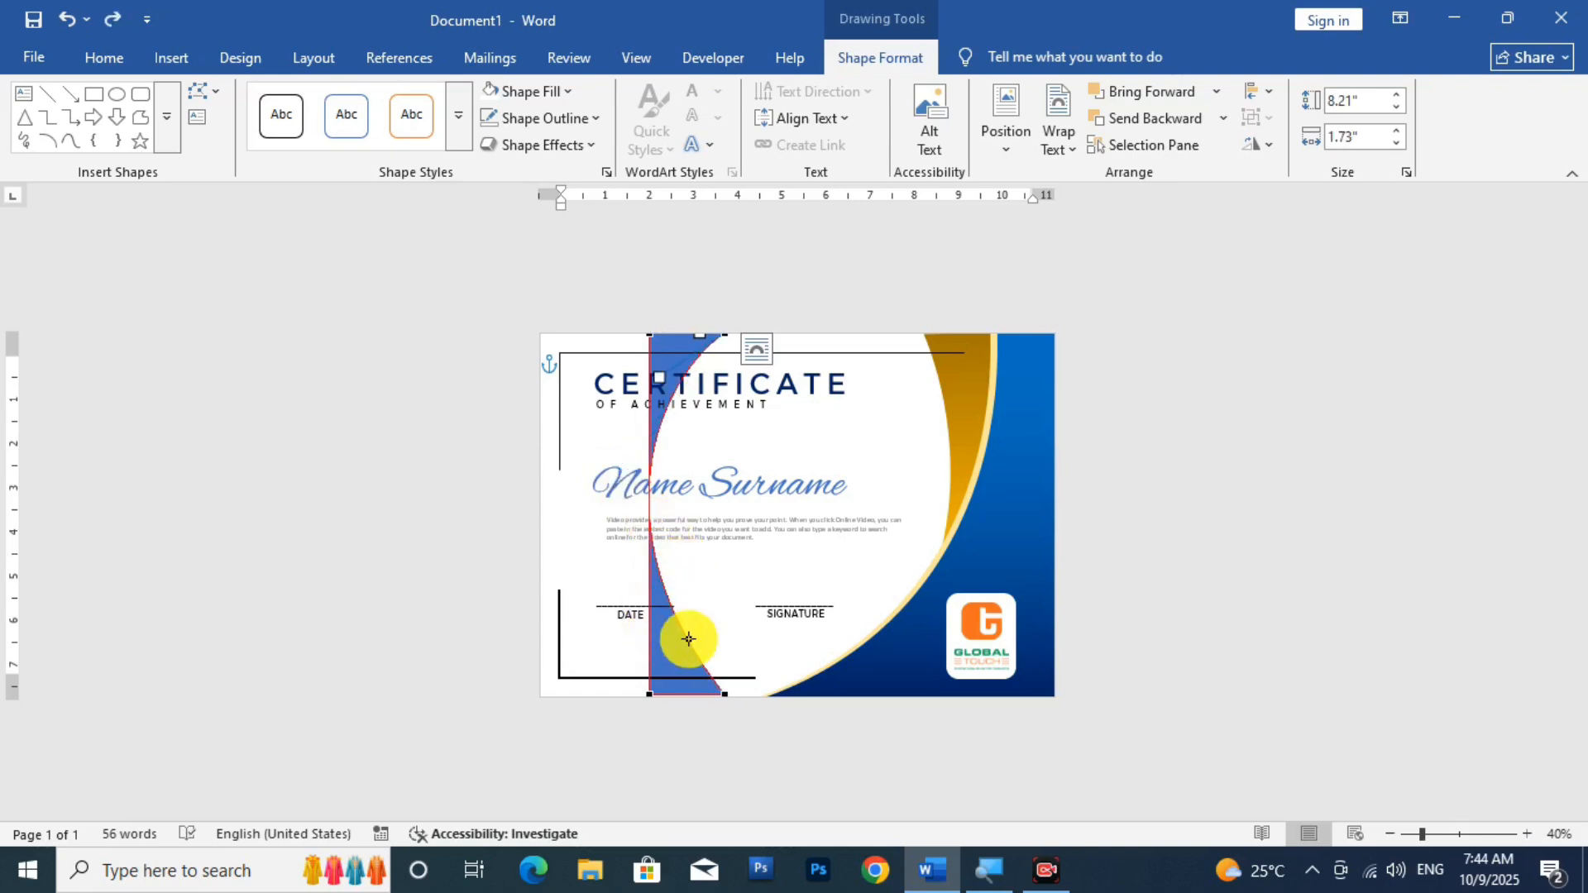
left_click_drag(722, 697, 595, 565)
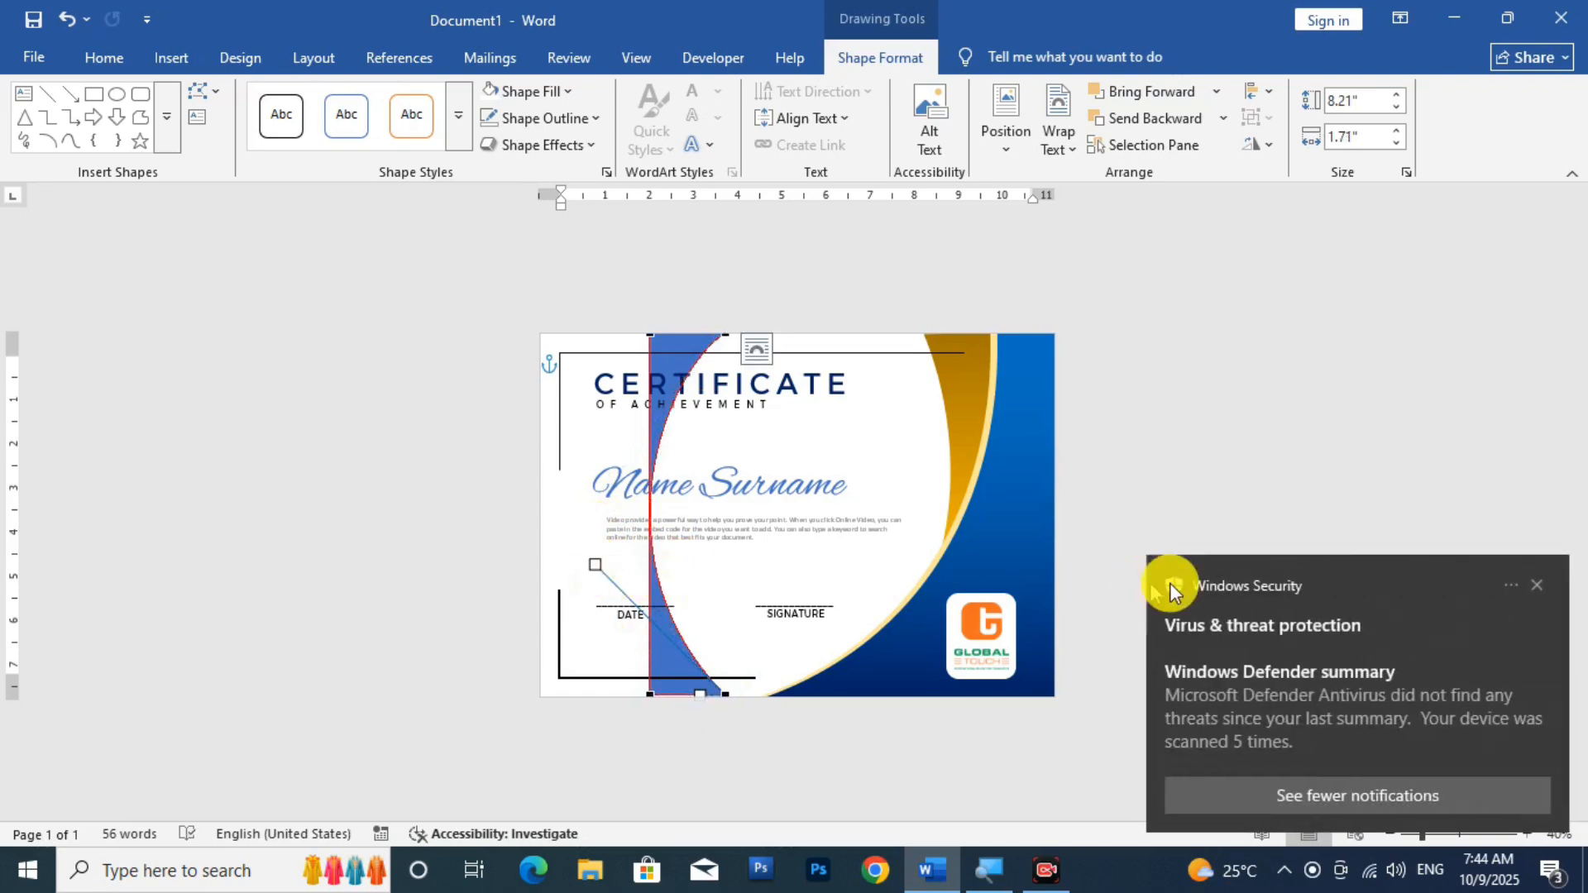
Dismiss the Windows Security notification and move the curved blue shape back against the page's left edge
left_click(1533, 584)
left_click(681, 355)
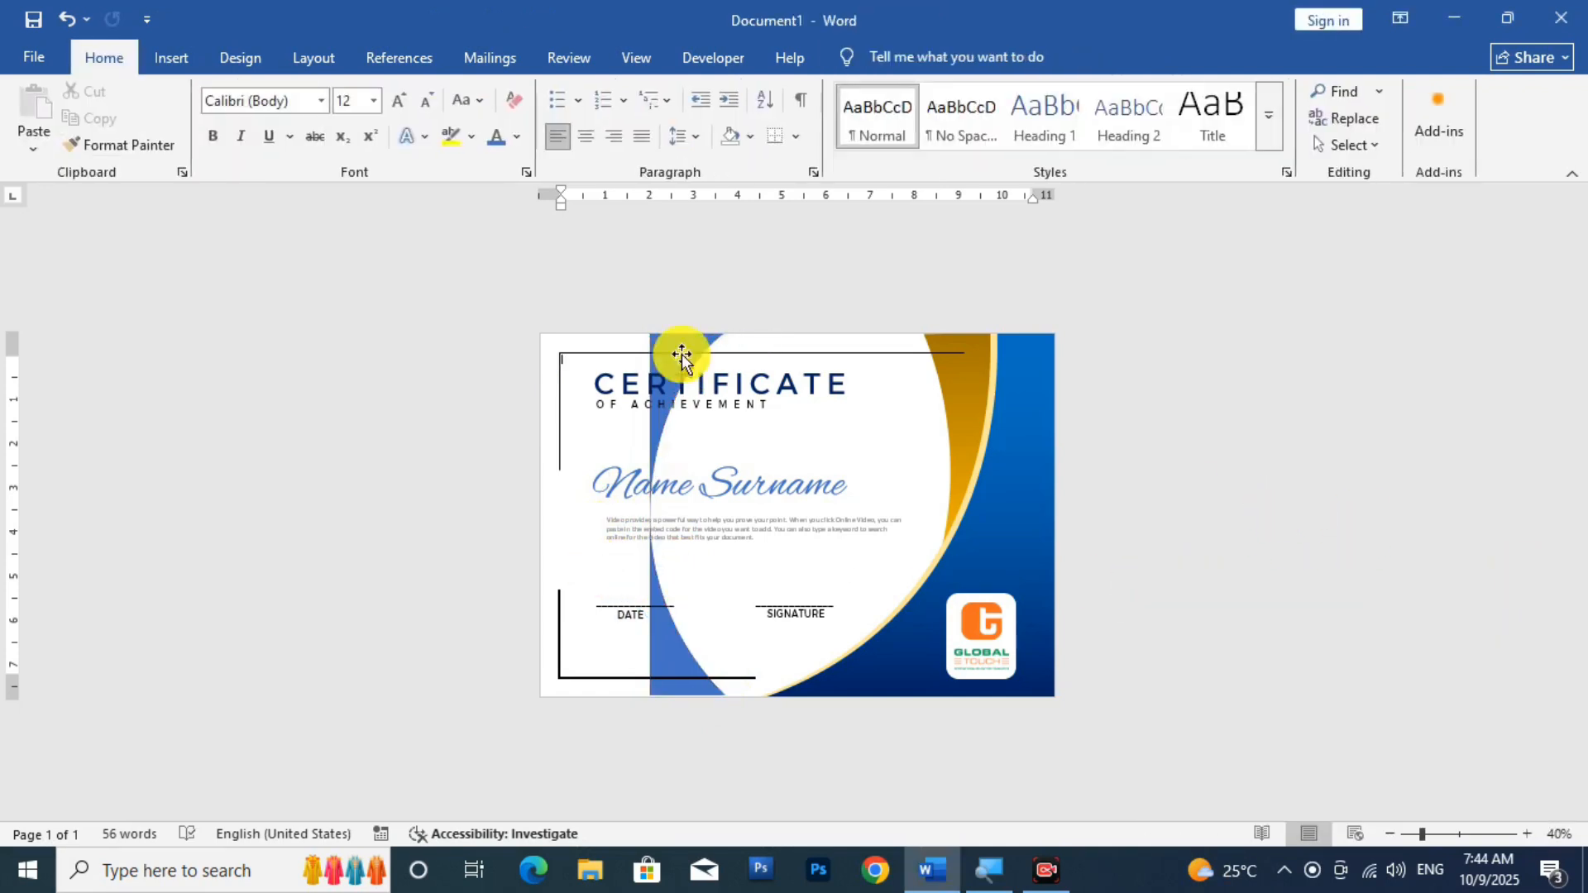
mouse_move(690, 340)
left_mouse_down()
mouse_move(556, 344)
mouse_move(584, 349)
left_mouse_up()
Fill the curved left shape with the custom orange #FD840B
left_click(860, 43)
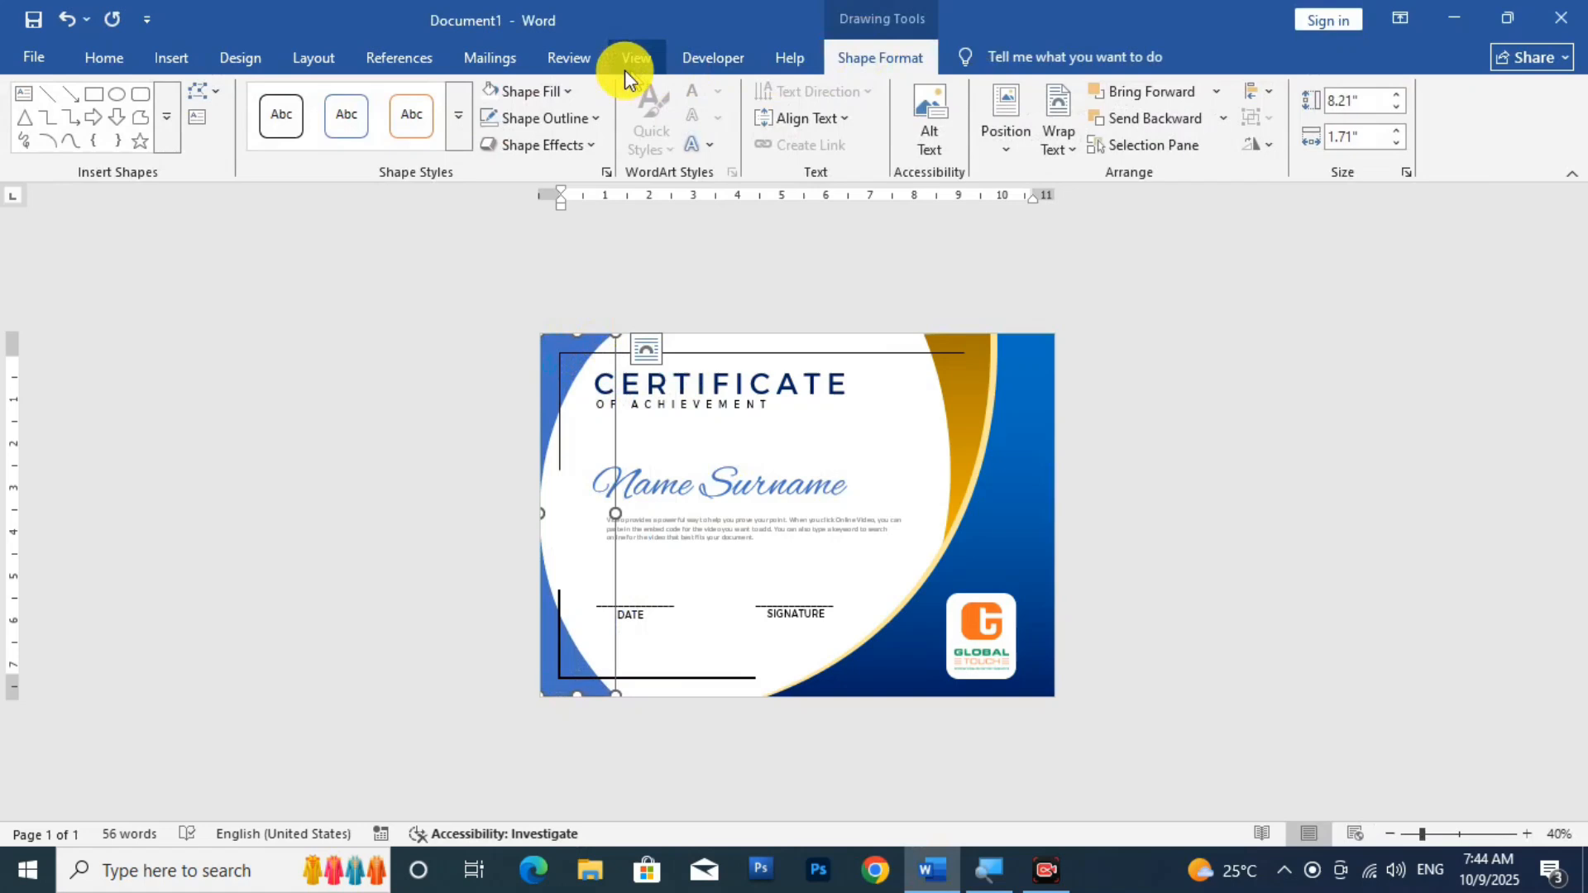
left_click(530, 92)
left_click(554, 513)
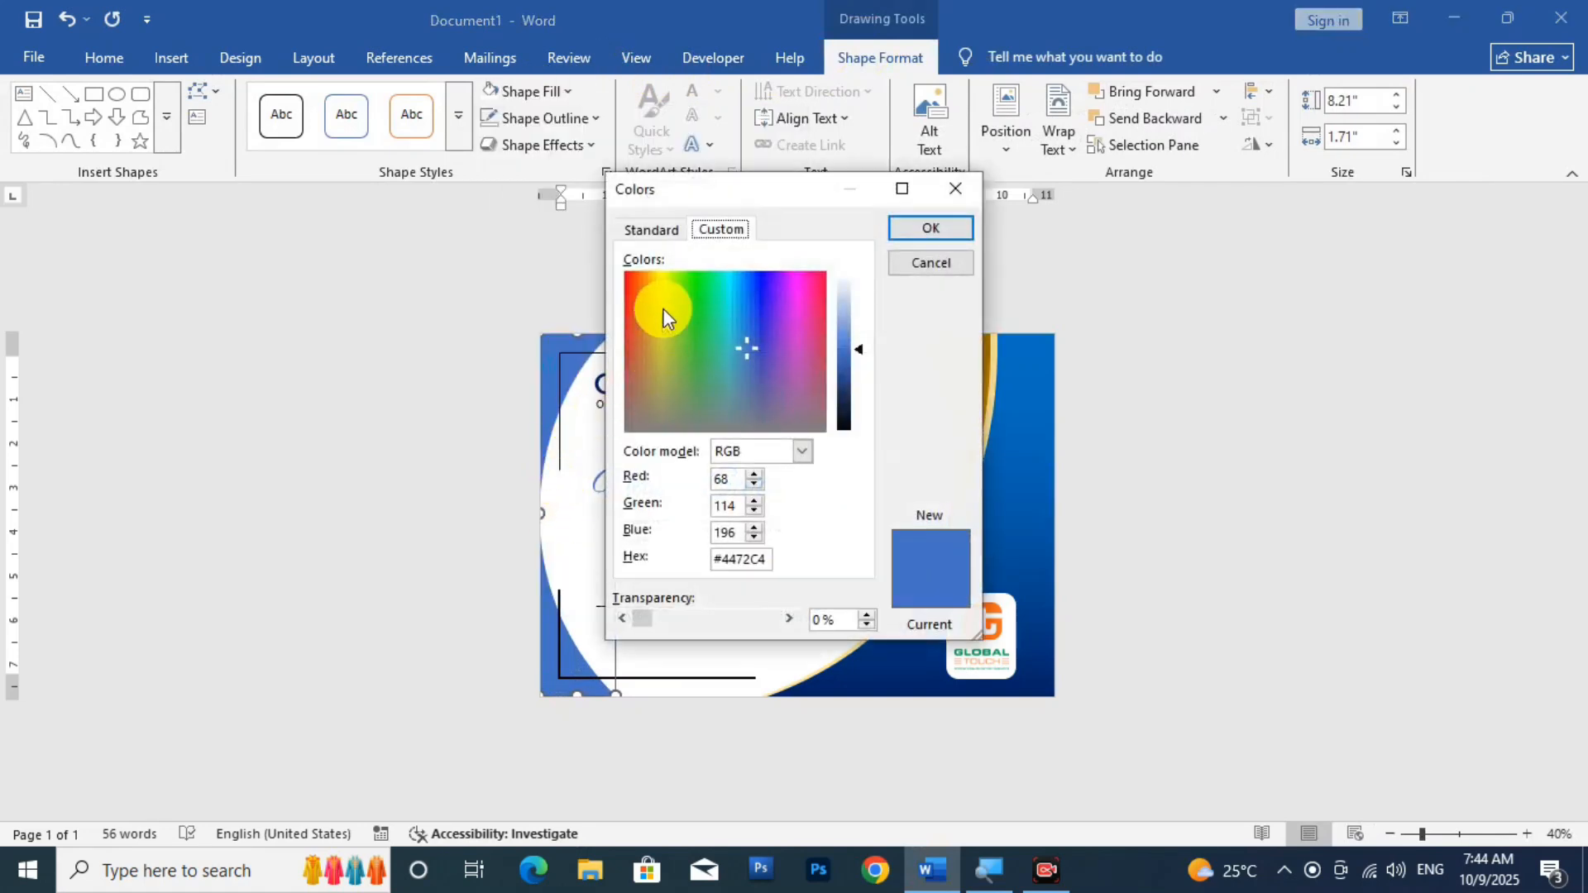
left_click(642, 278)
mouse_move(856, 345)
left_mouse_down()
mouse_move(860, 362)
mouse_move(869, 344)
left_mouse_up()
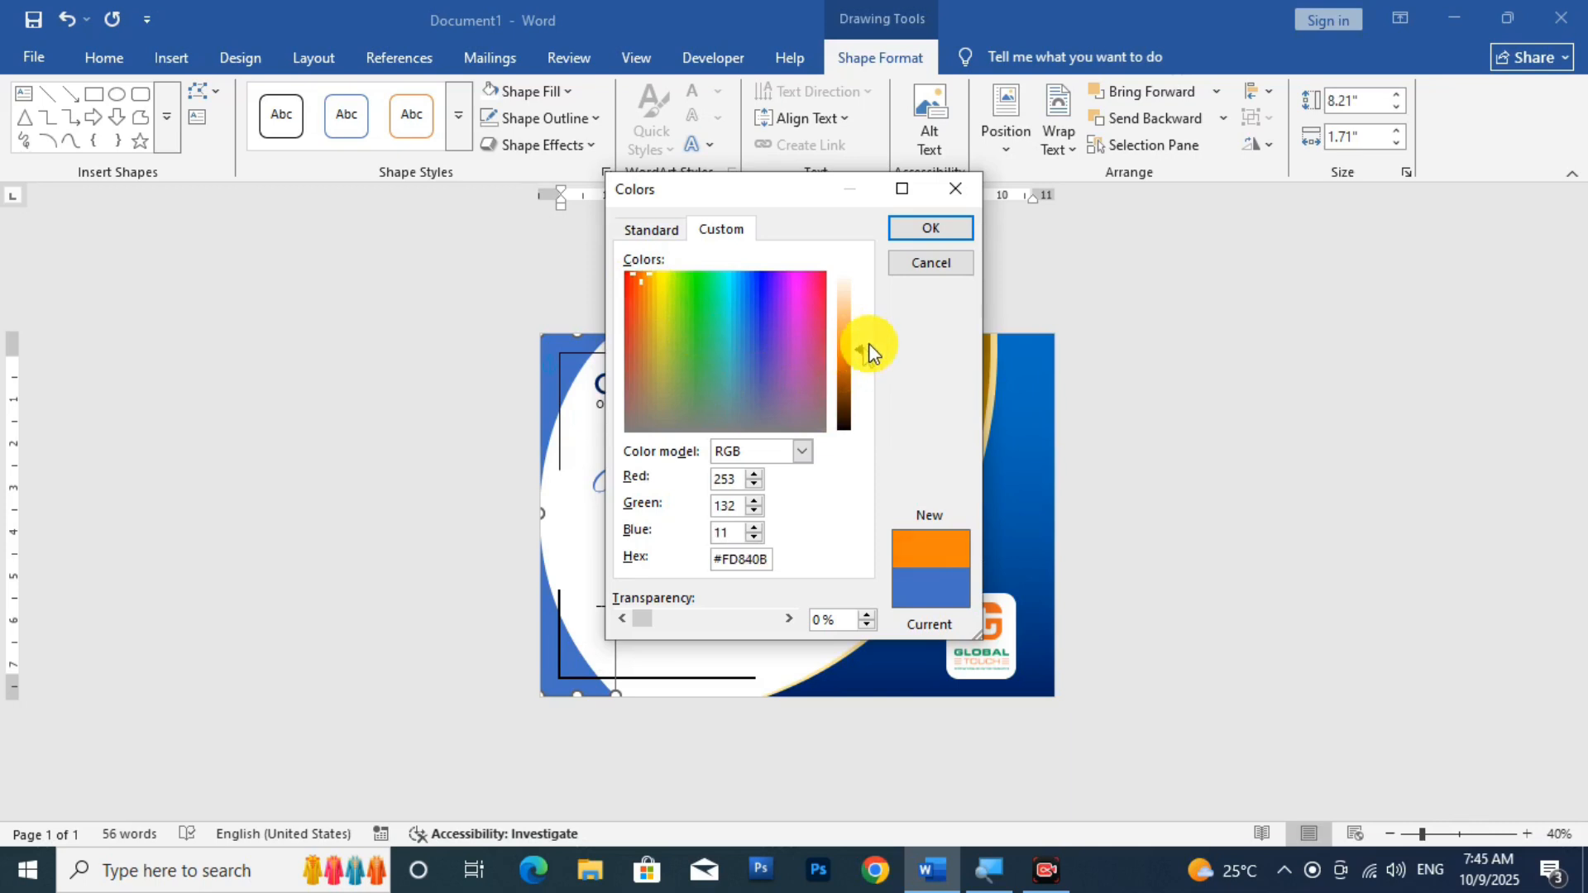
left_click(948, 225)
left_click(907, 471)
scroll(885, 472, "down", 1)
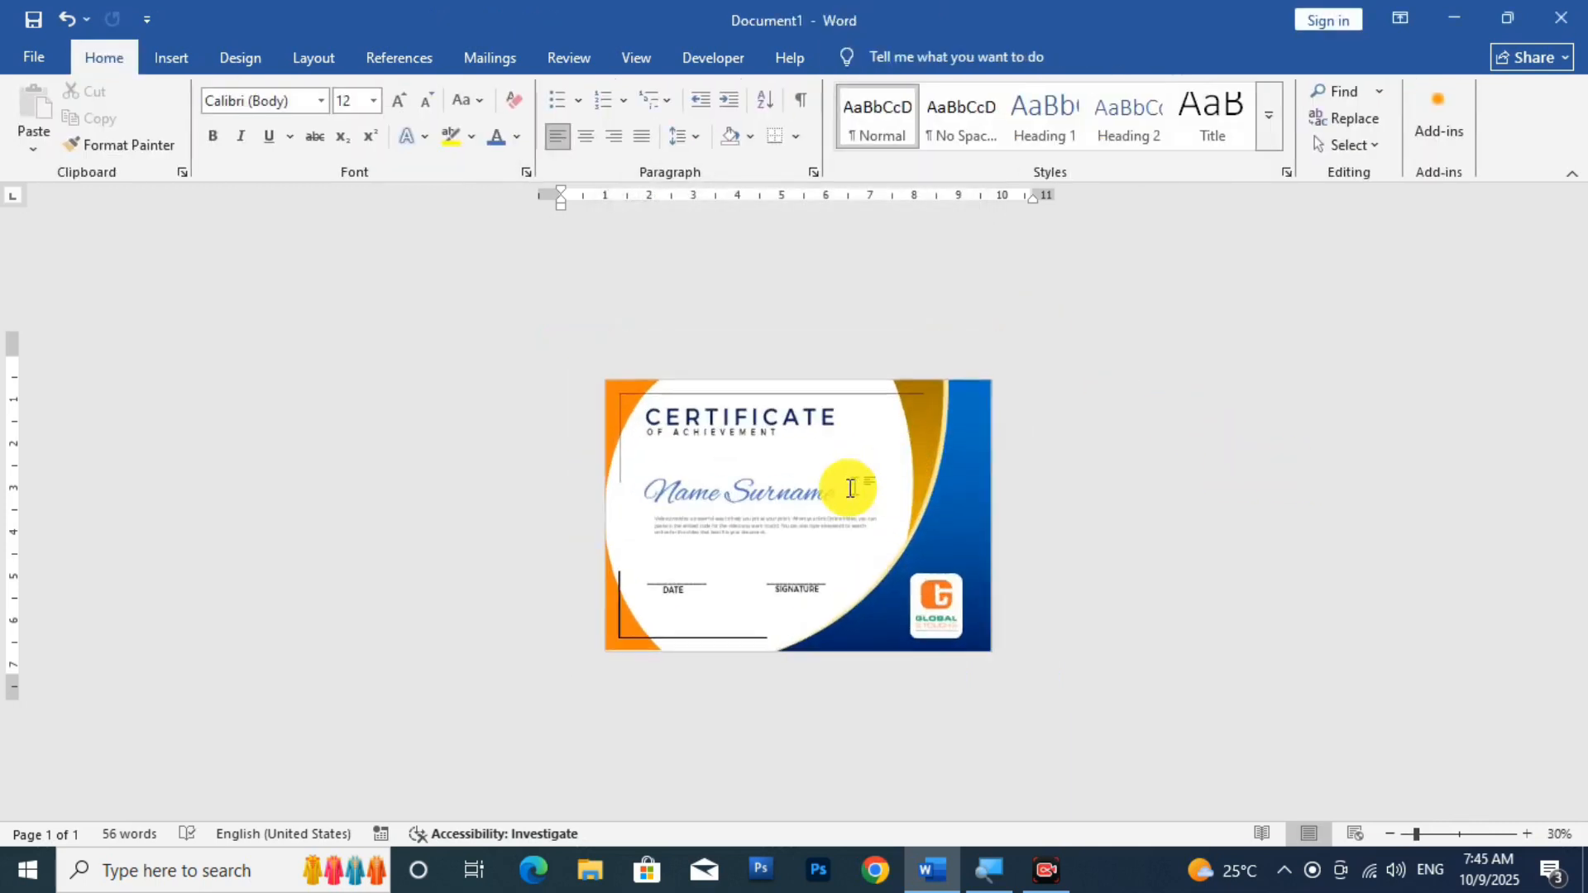
scroll(851, 488, "up", 1)
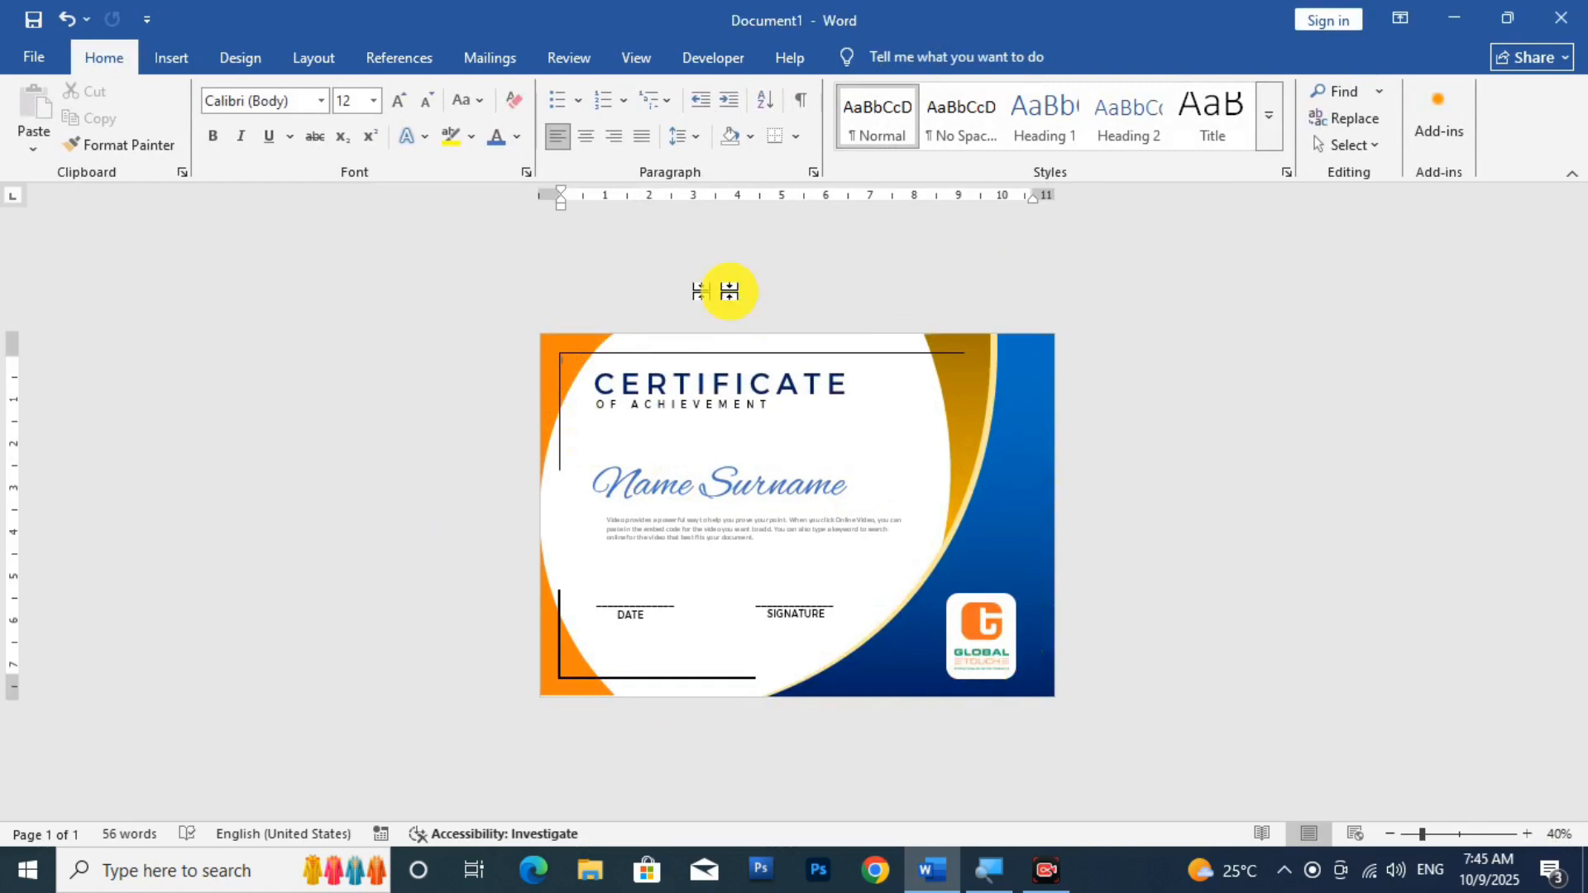
Nudge the orange shape slightly further into the page's left edge and deselect it
left_click(549, 693)
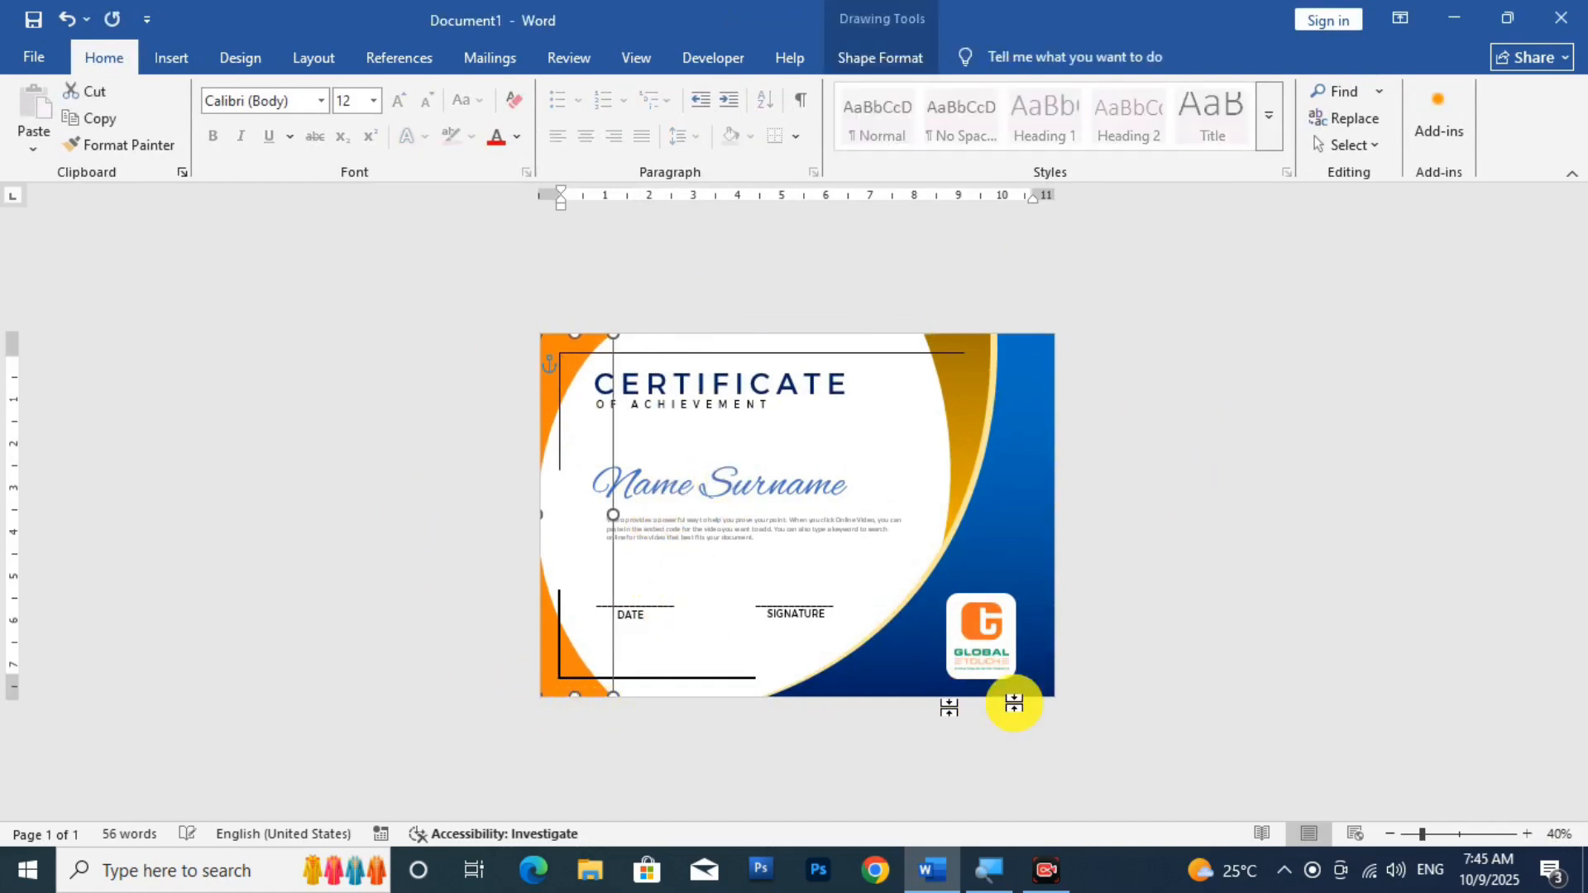
left_click(868, 557)
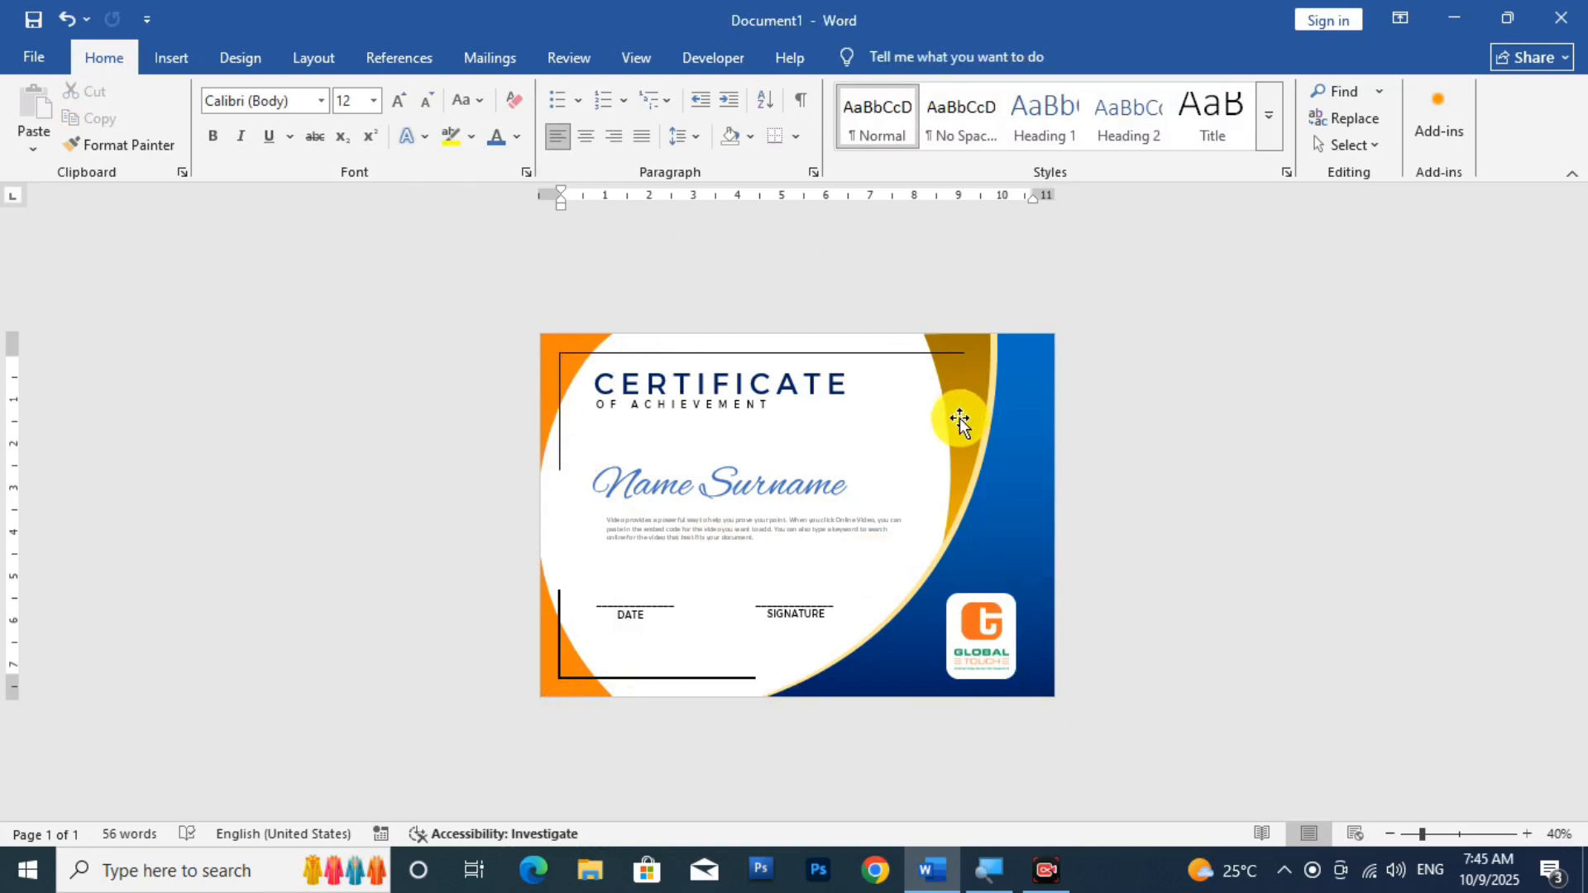
left_click(1046, 870)
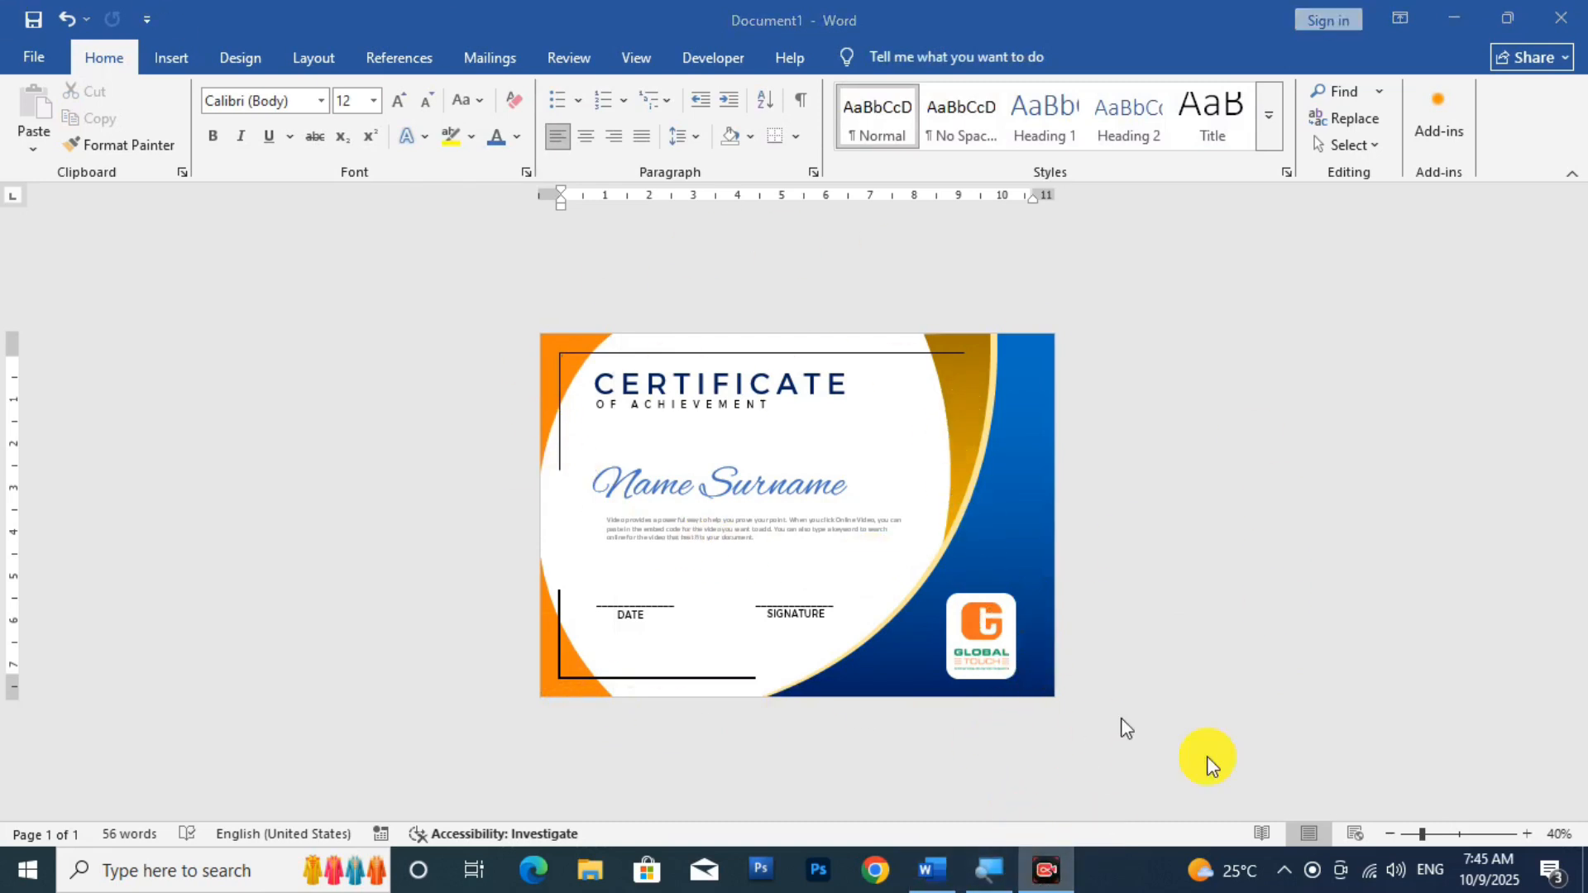